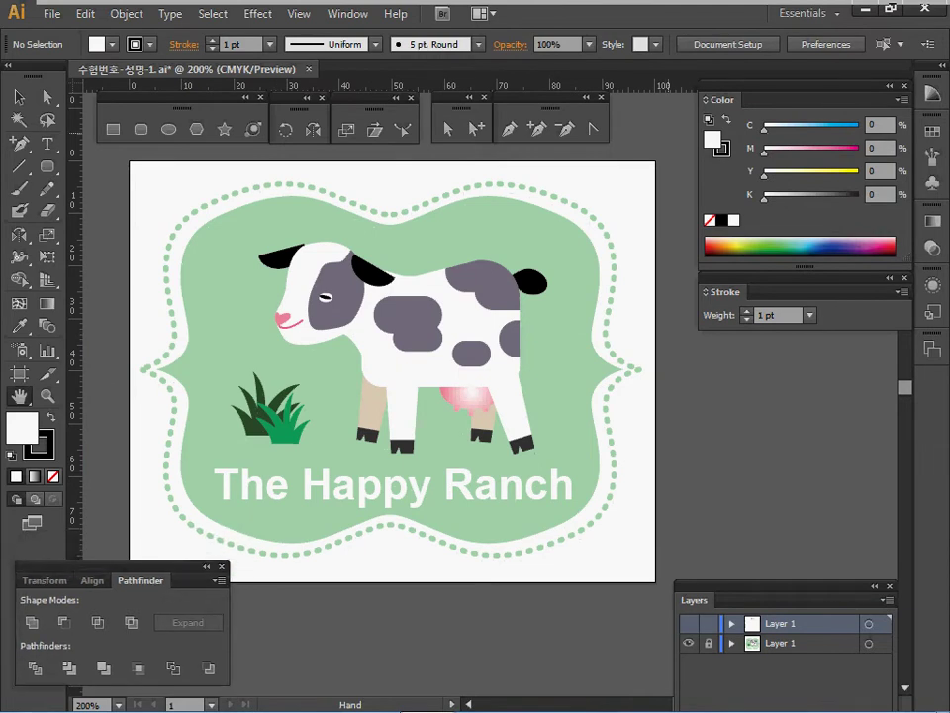
# Step: Show the drawing layer and the centre guides over the reference cow artwork
pyautogui.click(689, 624)
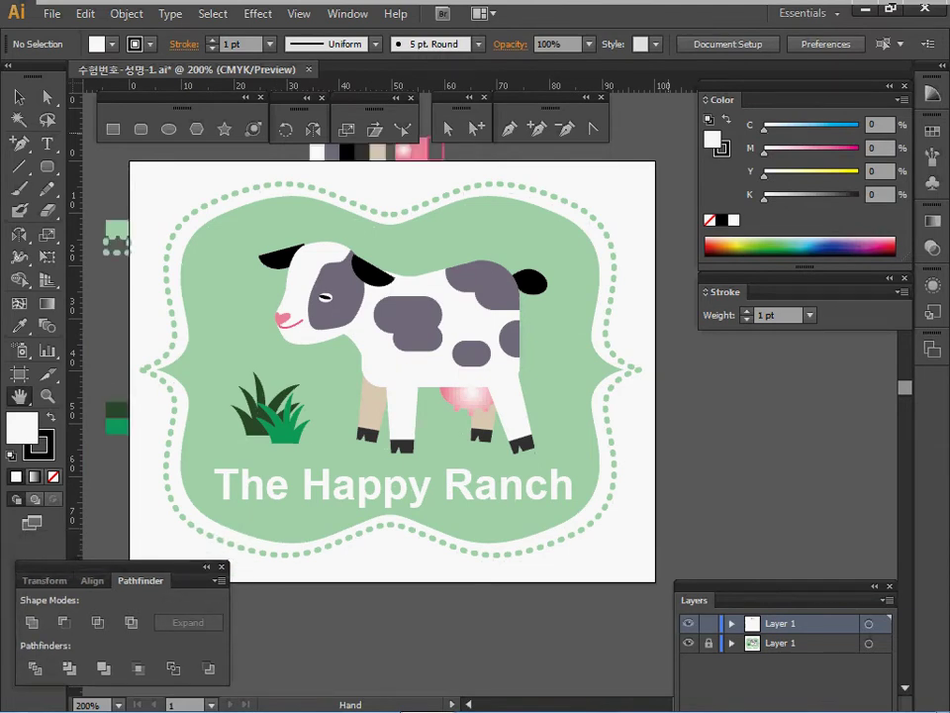
pyautogui.click(688, 643)
pyautogui.hotkey('ctrl', ';')
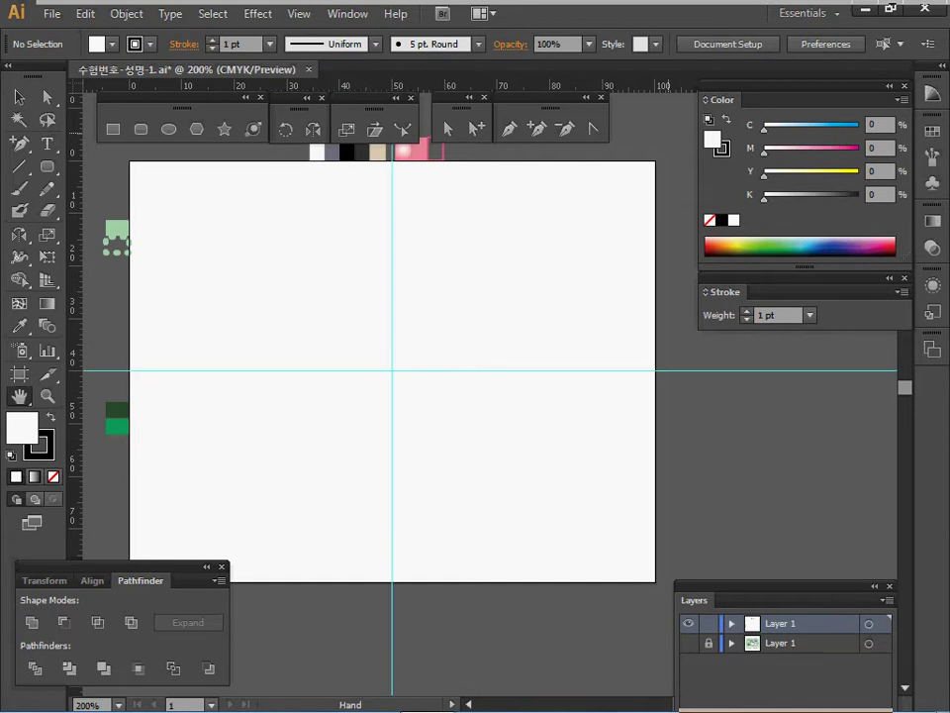
pyautogui.hotkey('ctrl', '+')
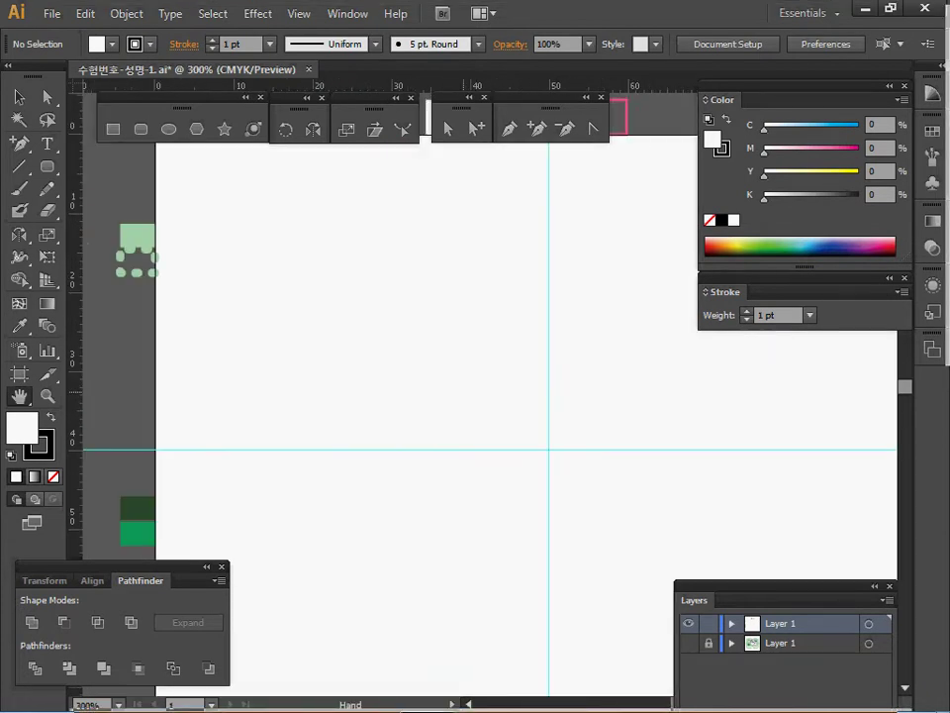
pyautogui.moveTo(654, 465); pyautogui.dragTo(629, 472)
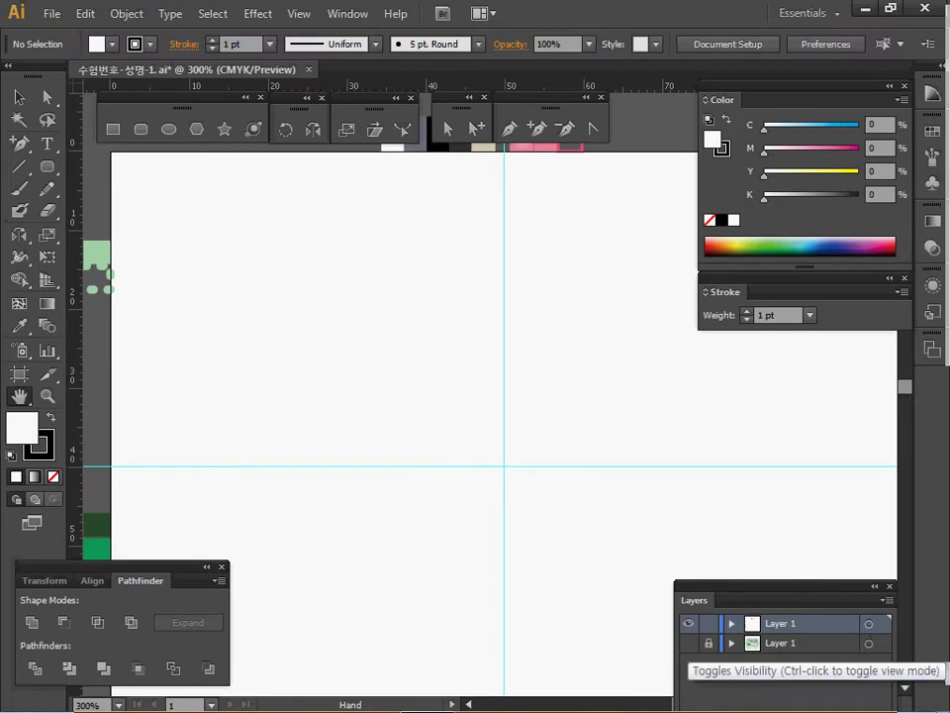
pyautogui.click(688, 643)
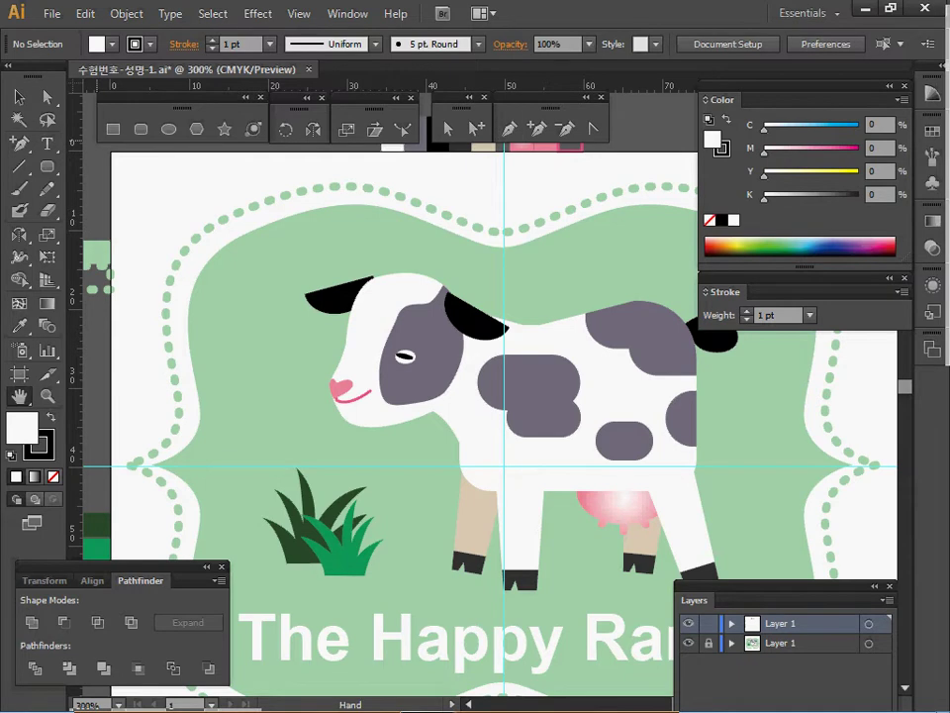
# Step: Trace the upper-left quarter of the green frame with the Pen tool, from the left tip to the vertical centre guide
pyautogui.press('p')
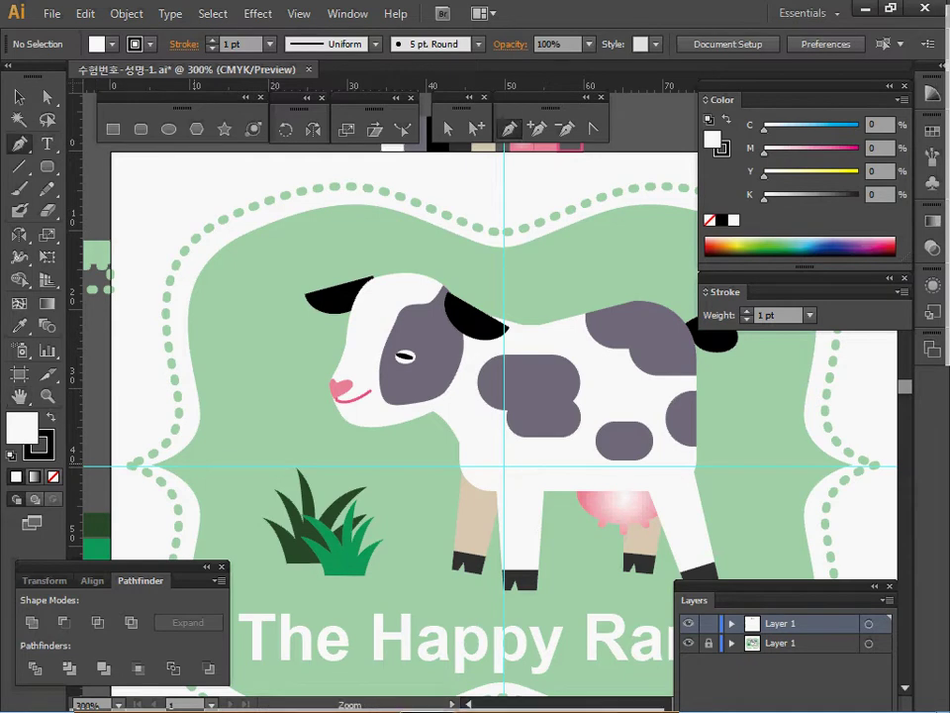
pyautogui.keyDown('ctrl'); pyautogui.click(192, 463); pyautogui.keyUp('ctrl')
pyautogui.moveTo(445, 391); pyautogui.dragTo(137, 500)
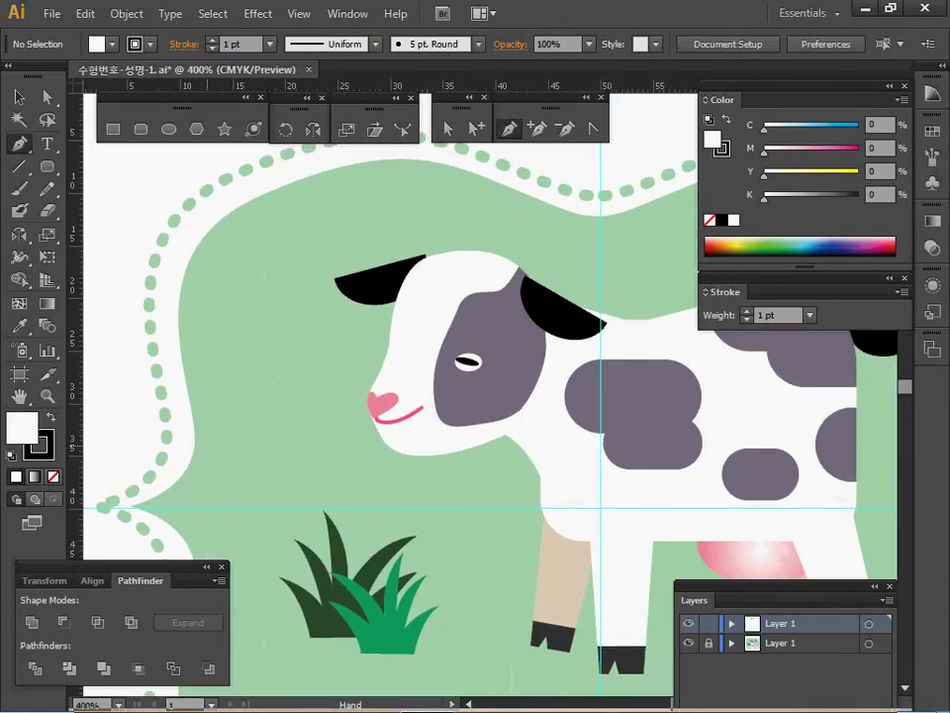
pyautogui.click(132, 506)
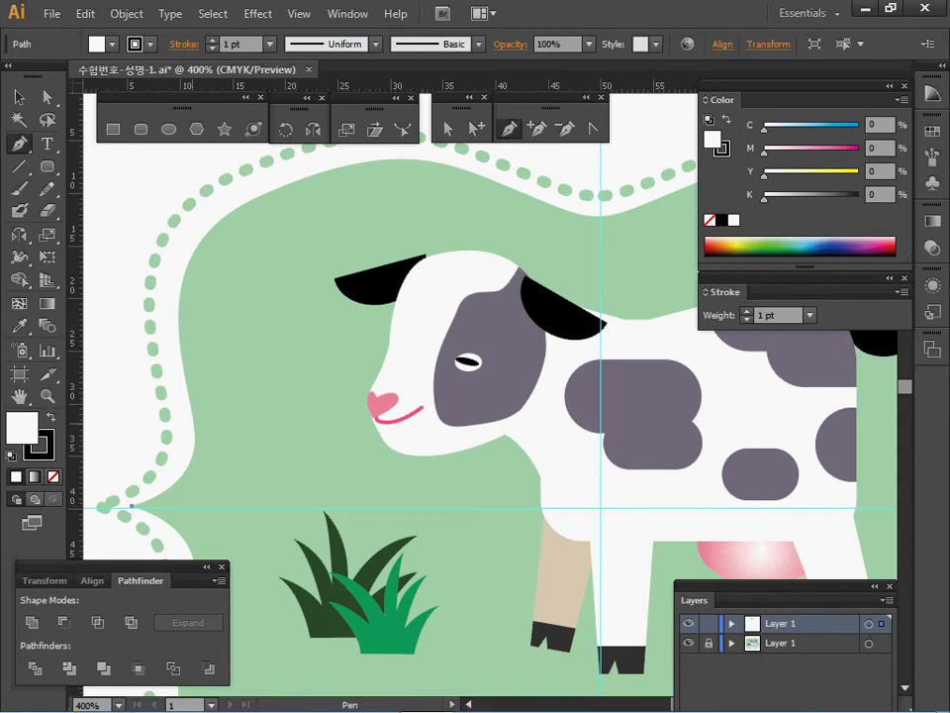
pyautogui.moveTo(193, 424); pyautogui.dragTo(184, 357)
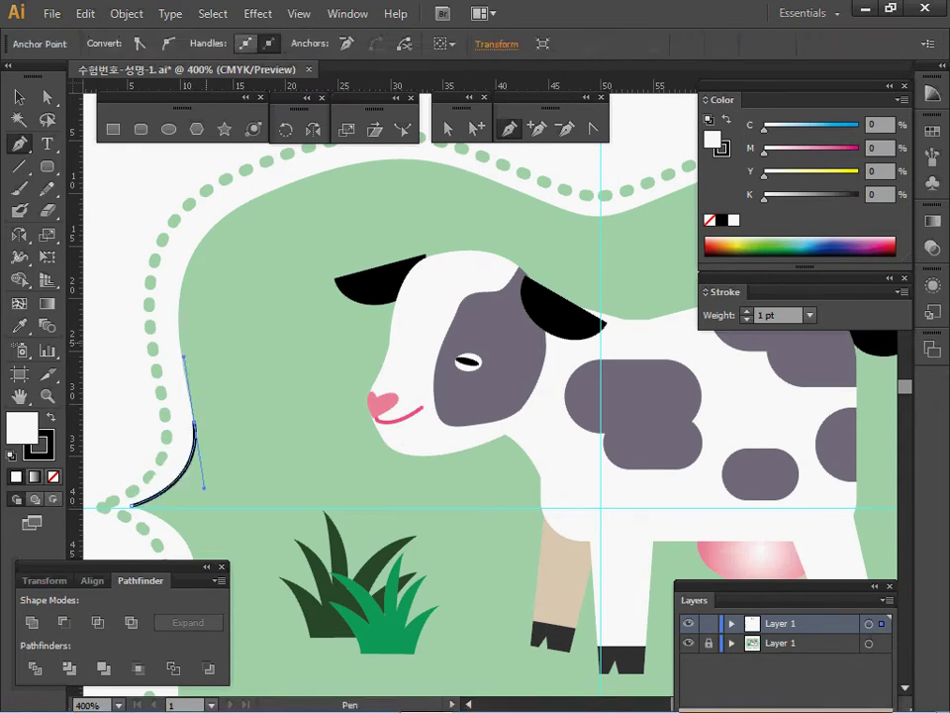
pyautogui.moveTo(236, 208); pyautogui.dragTo(320, 167)
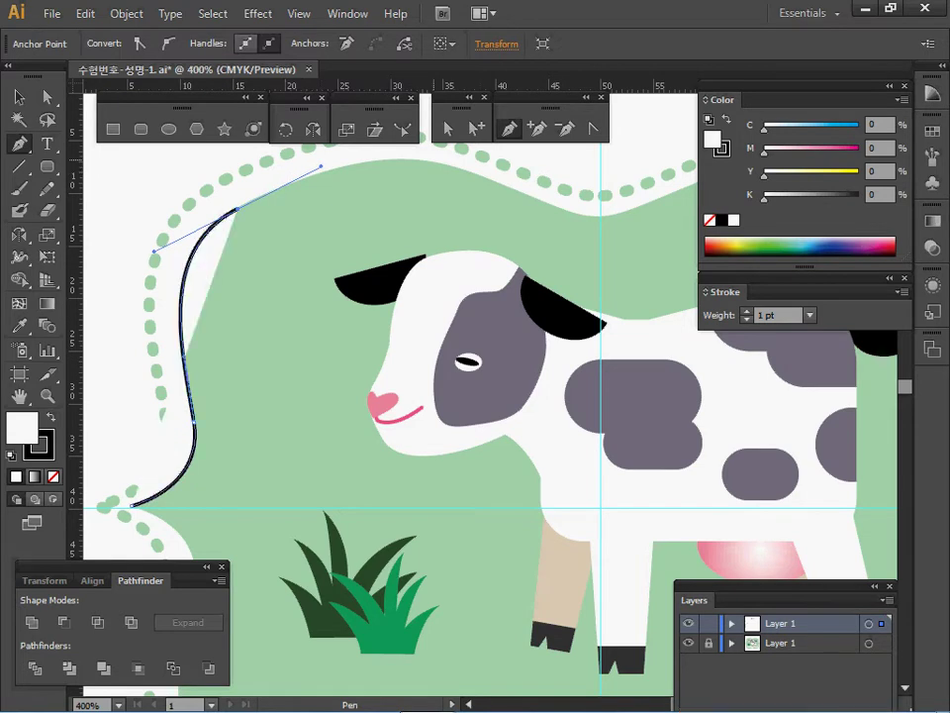
pyautogui.moveTo(427, 160); pyautogui.dragTo(479, 171)
pyautogui.moveTo(598, 215); pyautogui.dragTo(636, 217)
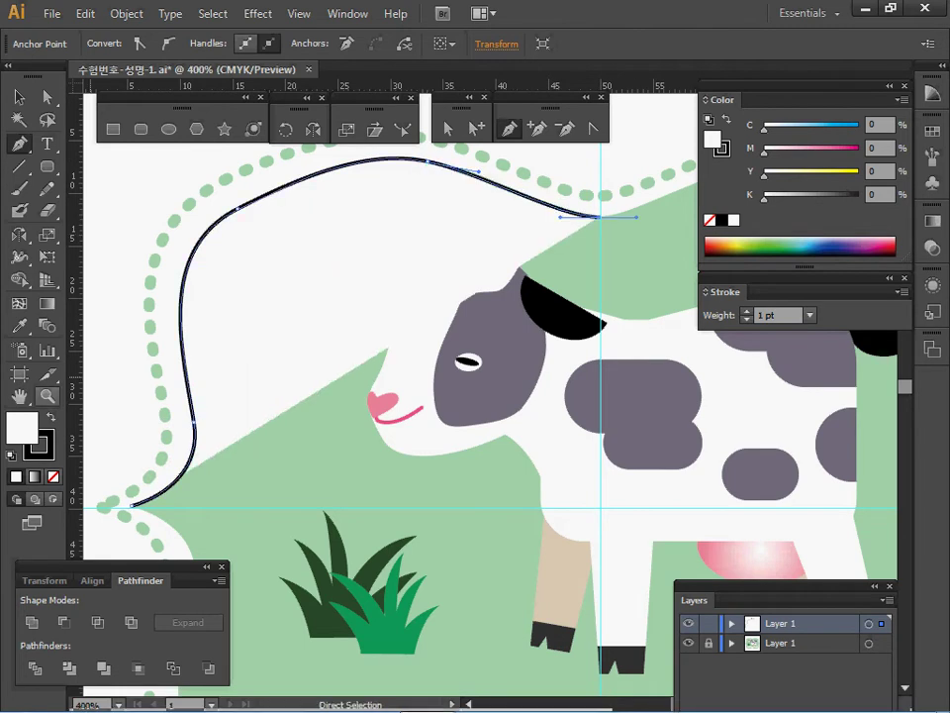
# Step: Remove the fill from the traced quarter path and hide the reference artwork layer
pyautogui.press('/')
pyautogui.hotkey('ctrl', '-')
pyautogui.moveTo(394, 437); pyautogui.dragTo(297, 367)
pyautogui.click(689, 643)
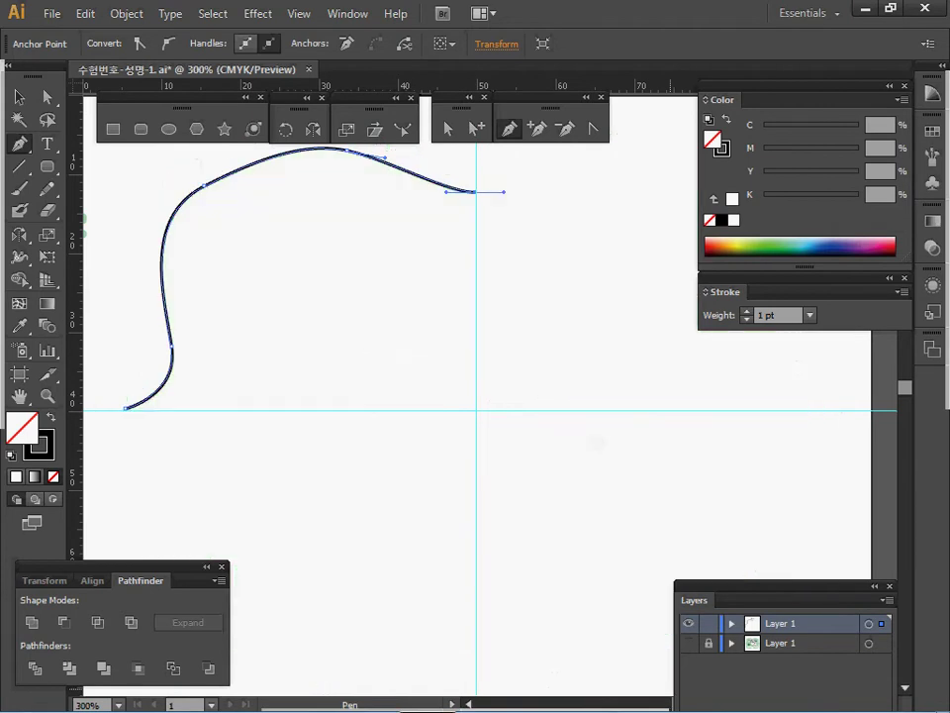
pyautogui.keyDown('ctrl'); pyautogui.keyDown('alt'); pyautogui.click(453, 314); pyautogui.keyUp('alt'); pyautogui.keyUp('ctrl')
pyautogui.moveTo(495, 396); pyautogui.dragTo(400, 307)
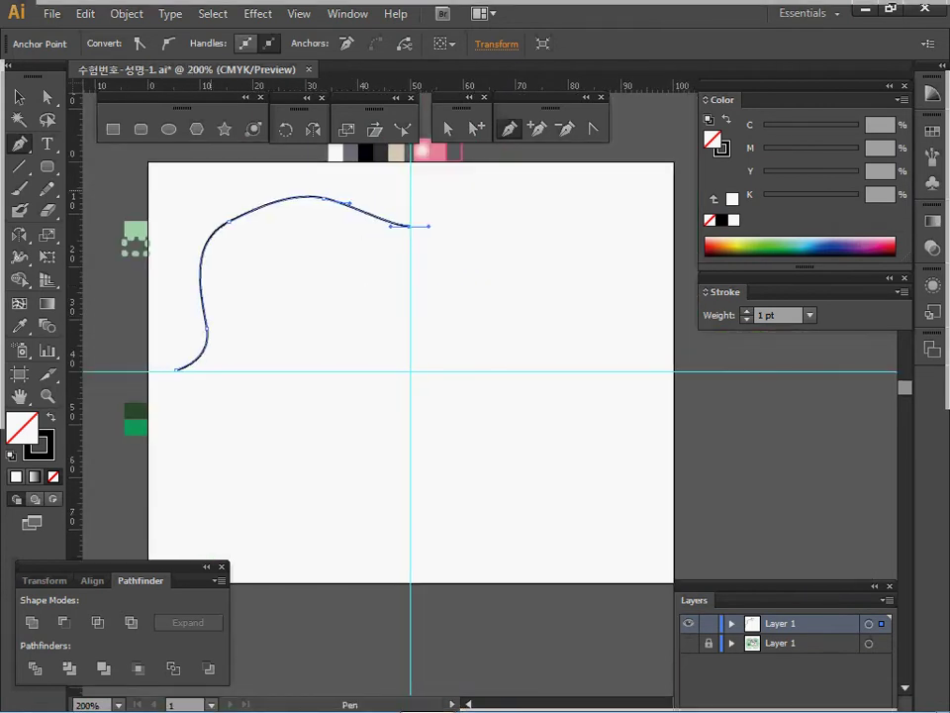
# Step: Reflect a copy of the quarter path across the vertical axis through its end point on the centre guide
pyautogui.press('v')
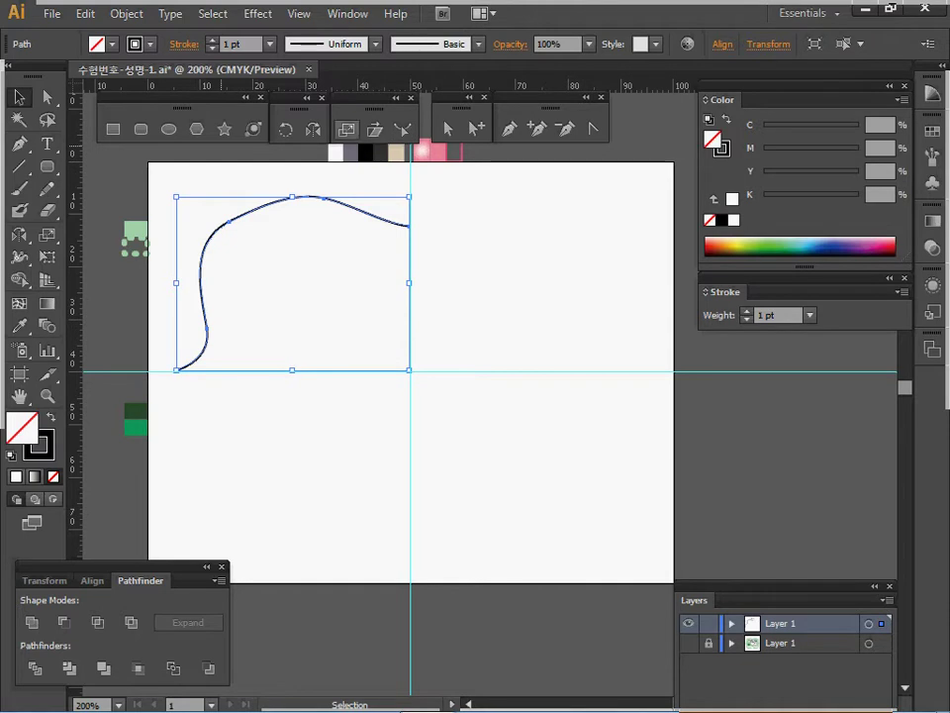
pyautogui.click(313, 129)
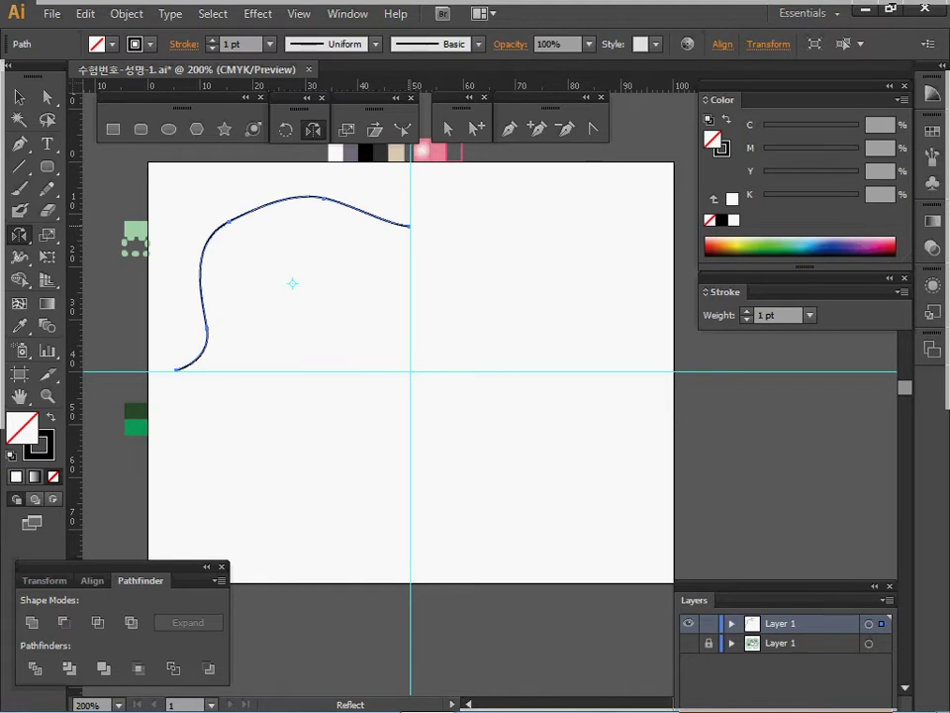
pyautogui.keyDown('alt'); pyautogui.click(410, 226); pyautogui.keyUp('alt')
pyautogui.moveTo(431, 199); pyautogui.dragTo(583, 189)
pyautogui.click(418, 426)
pyautogui.click(536, 279)
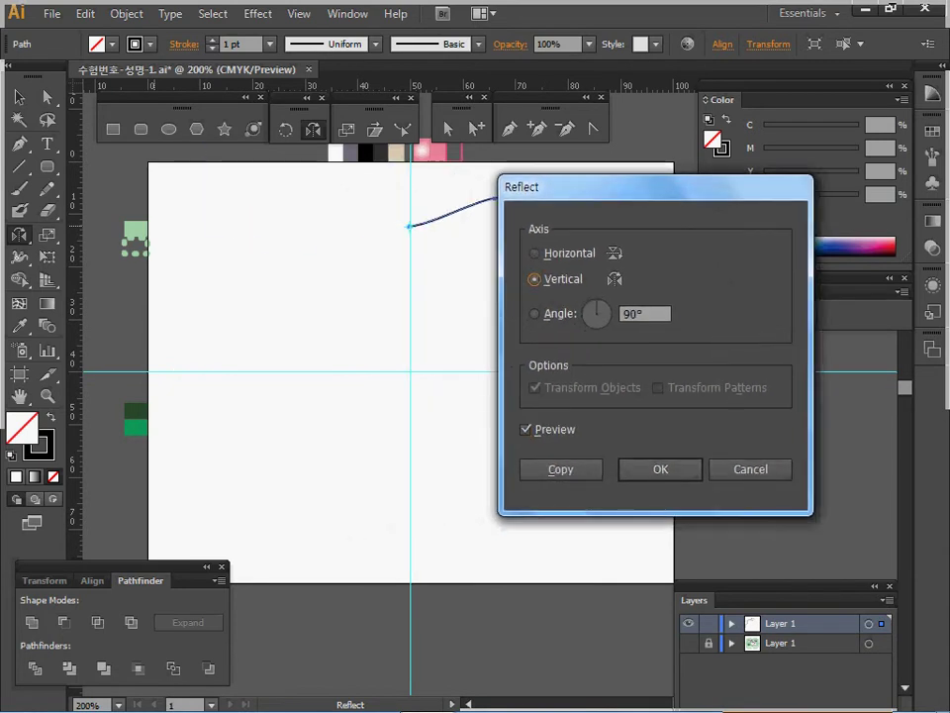
pyautogui.moveTo(584, 188); pyautogui.dragTo(678, 200)
pyautogui.click(655, 481)
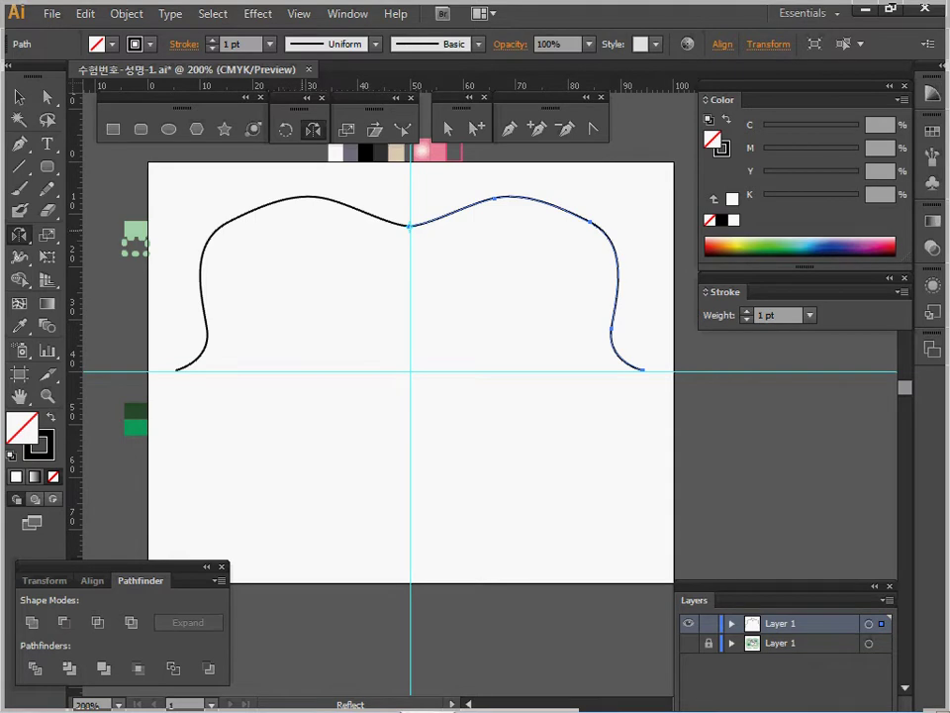
# Step: Join the two quarter paths at their meeting anchor points on the vertical centre guide
pyautogui.press('a')
pyautogui.moveTo(387, 250); pyautogui.dragTo(447, 205)
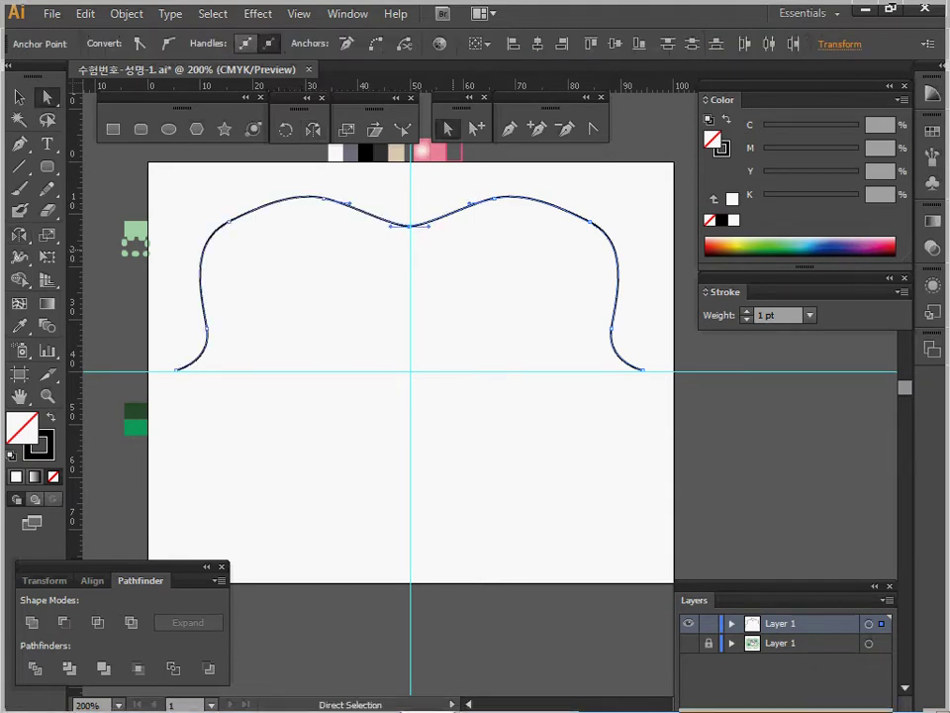
pyautogui.rightClick(454, 252)
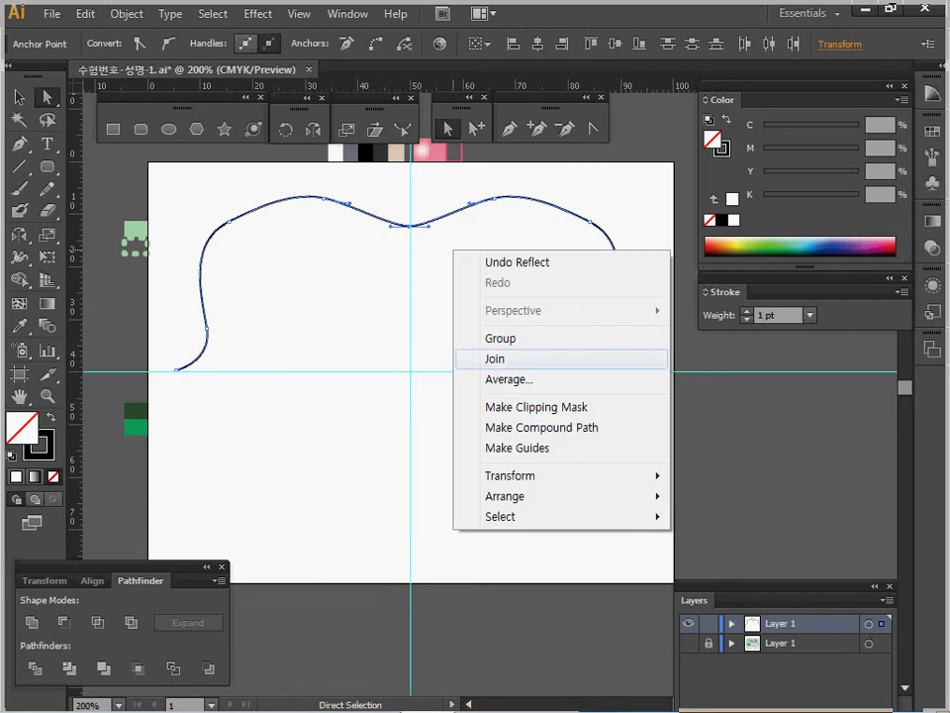
pyautogui.click(495, 358)
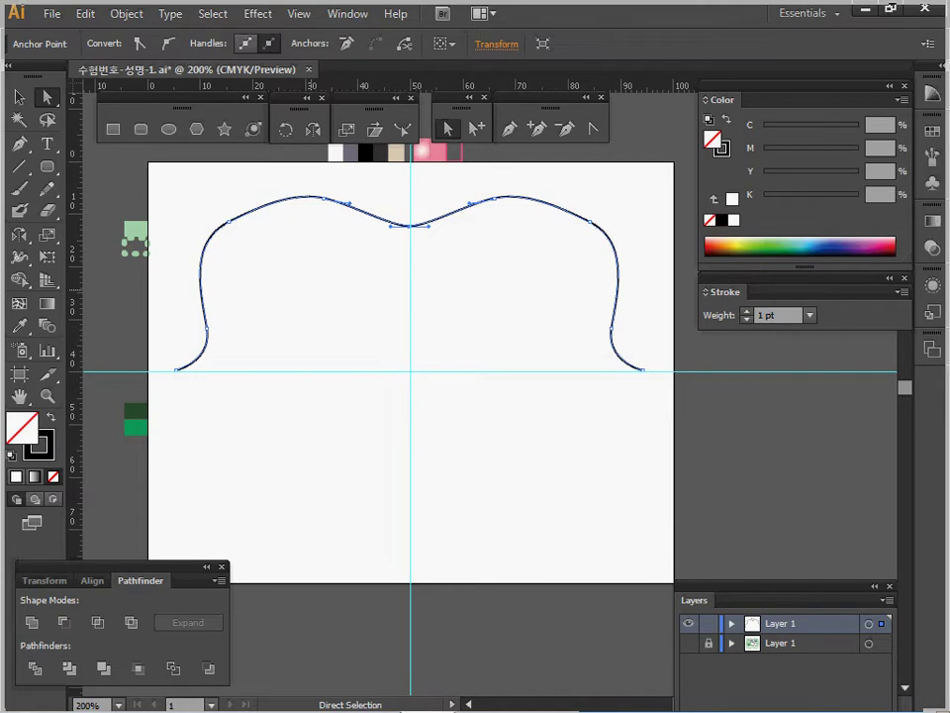
# Step: Reflect a copy of the upper half outline downward about its left tip to complete the frame
pyautogui.press('v')
pyautogui.moveTo(328, 288); pyautogui.dragTo(426, 200)
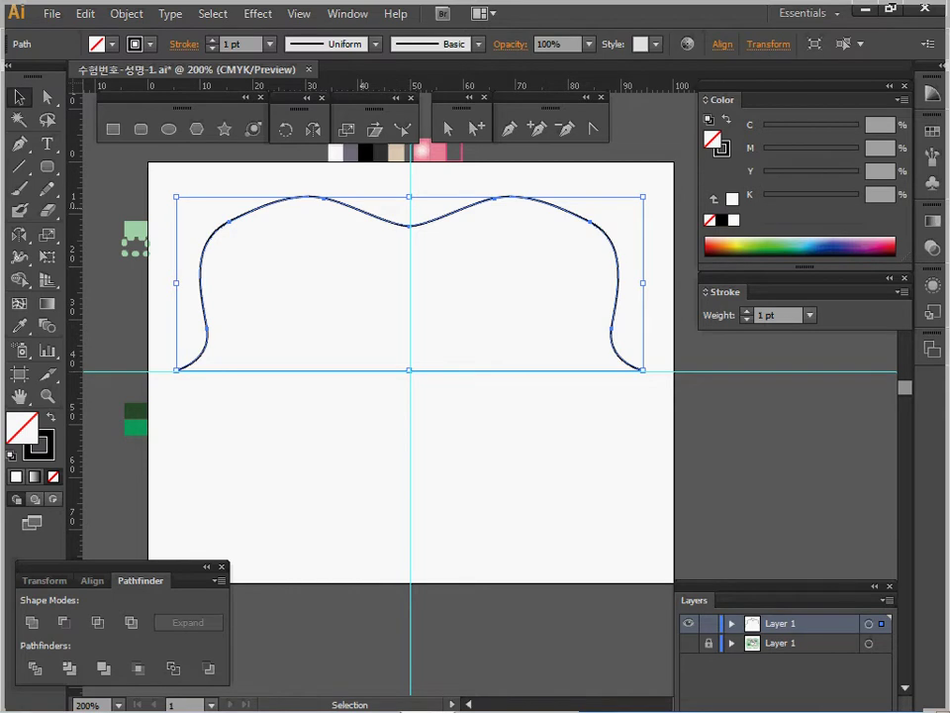
pyautogui.press('o')
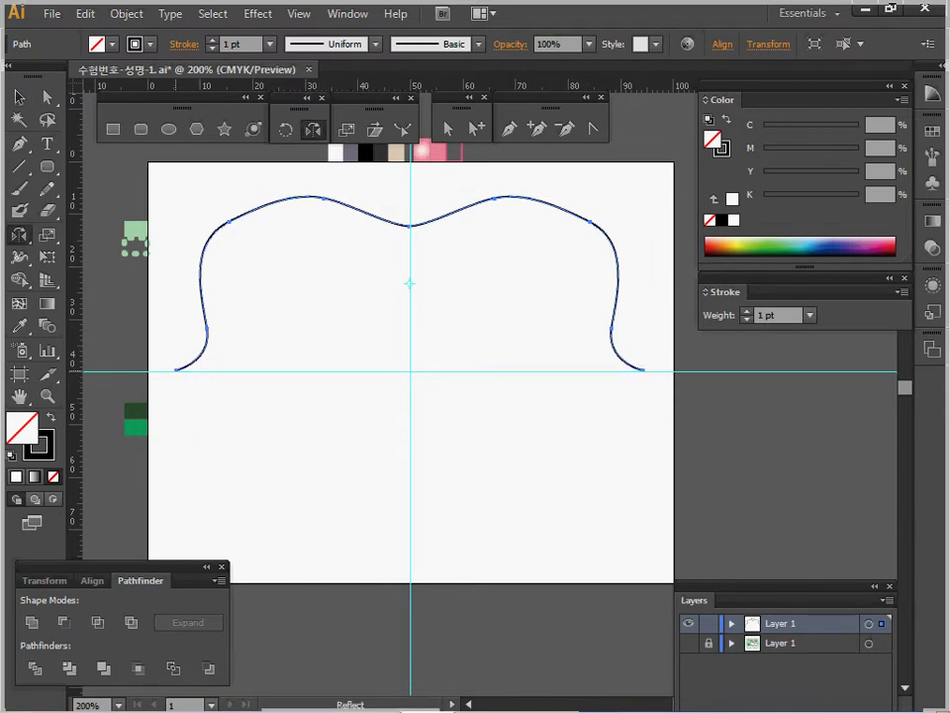
pyautogui.click(176, 370)
pyautogui.moveTo(342, 228); pyautogui.dragTo(326, 438)
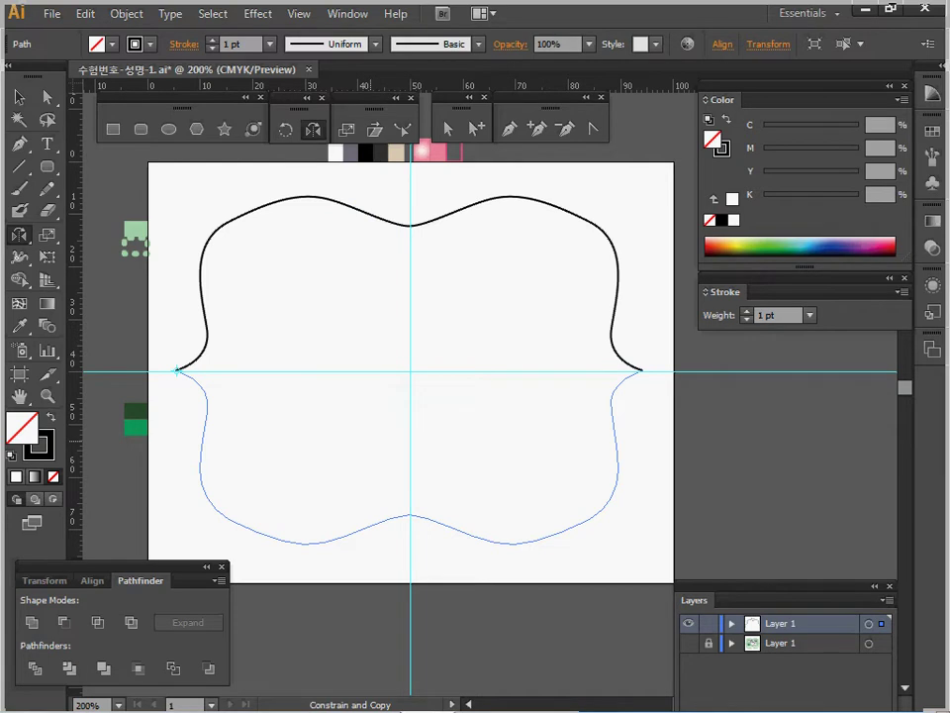
pyautogui.moveTo(428, 371); pyautogui.dragTo(427, 372)
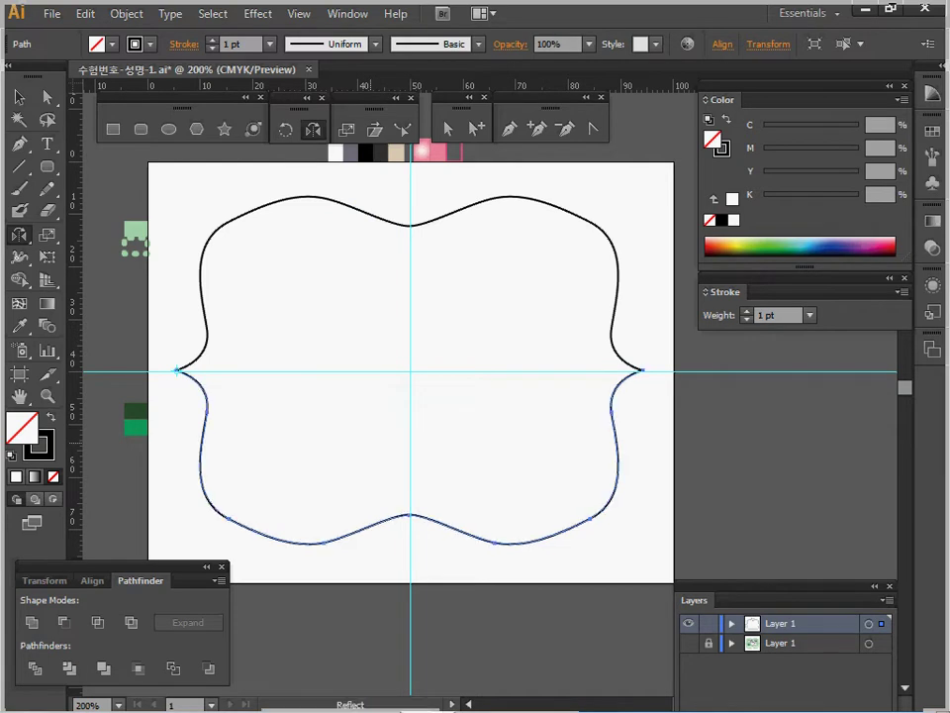
# Step: Unite the upper and lower outlines into one shape and give it the light green fill of the colour sample
pyautogui.hotkey('ctrl', 'a')
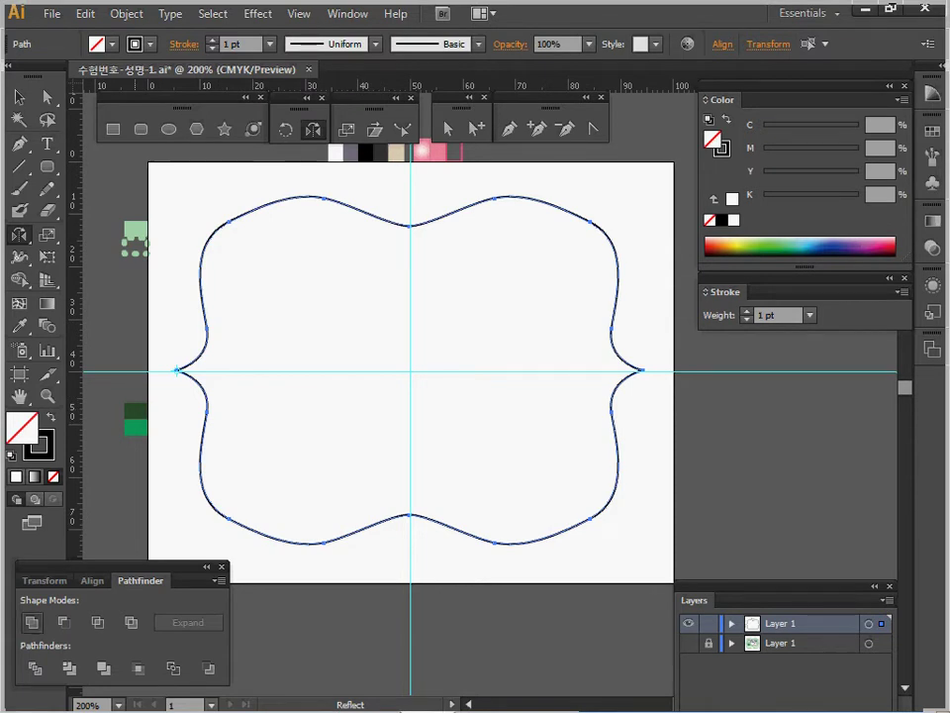
pyautogui.click(31, 622)
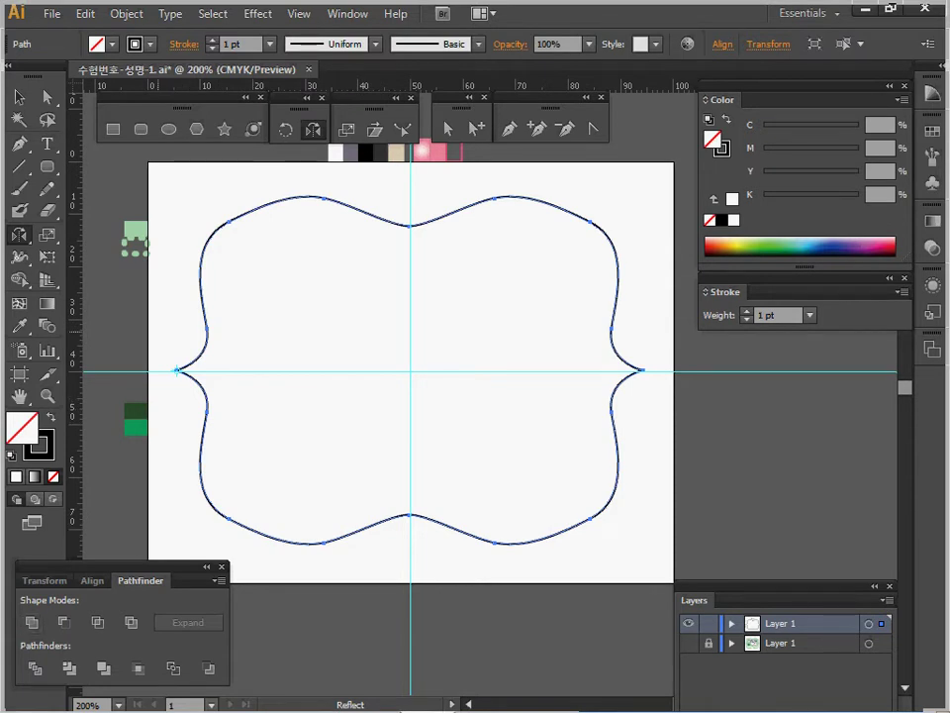
pyautogui.press('i')
pyautogui.click(136, 230)
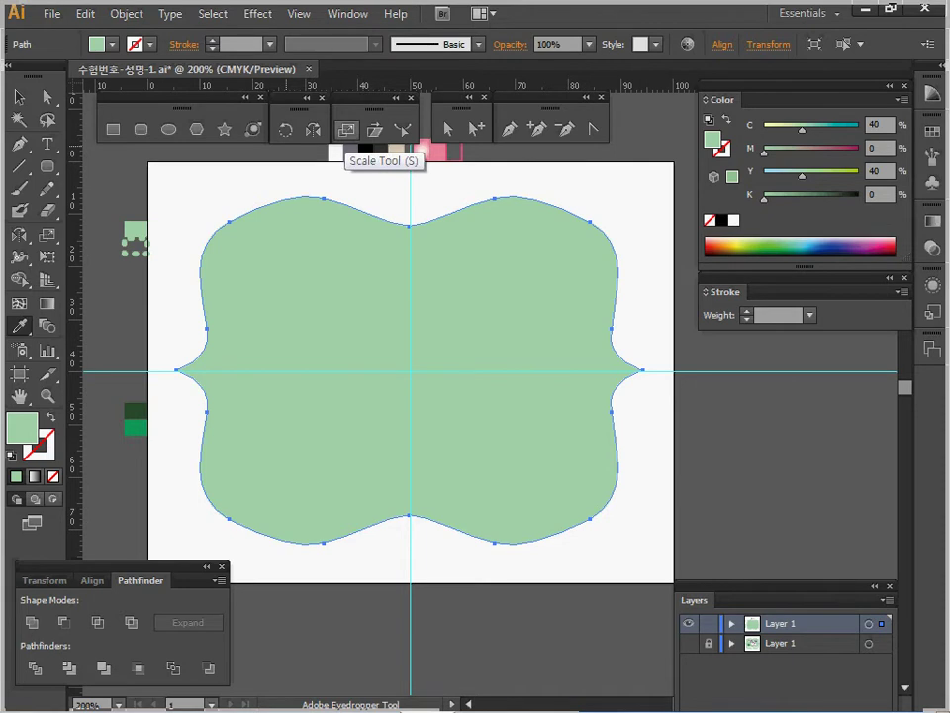
# Step: Create a copy of the green frame scaled uniformly to 107% and swap its fill with its stroke
pyautogui.doubleClick(347, 129)
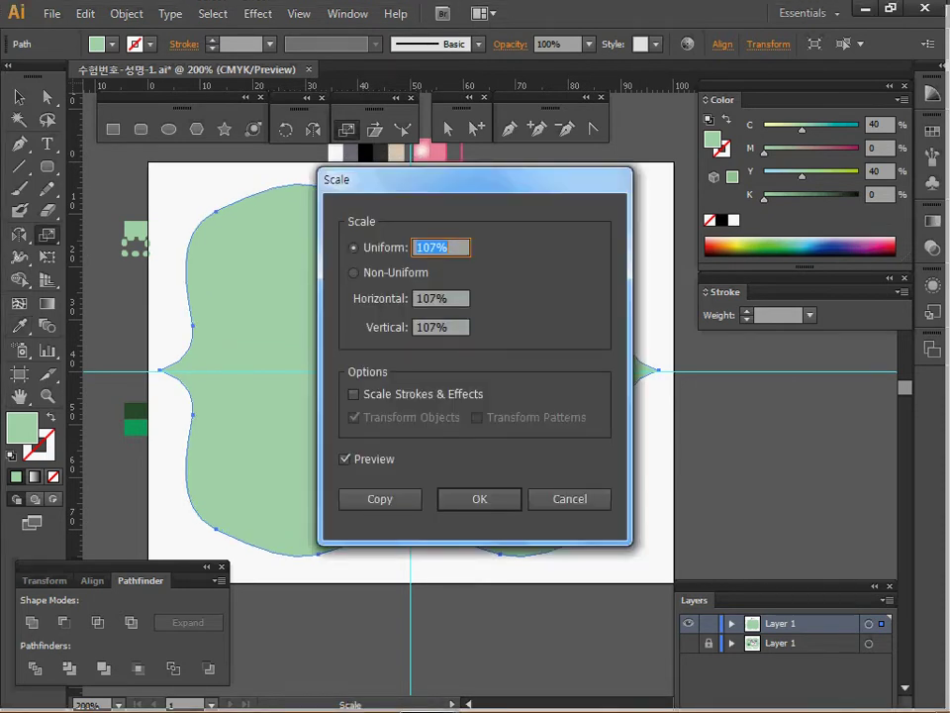
pyautogui.click(380, 499)
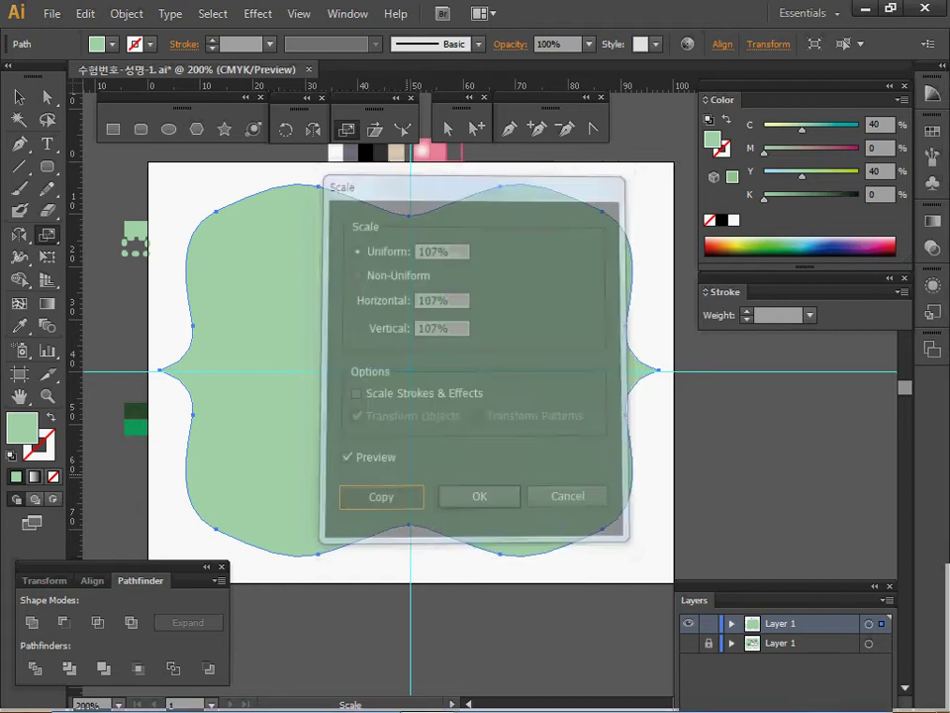
pyautogui.hotkey('shift', 'x')
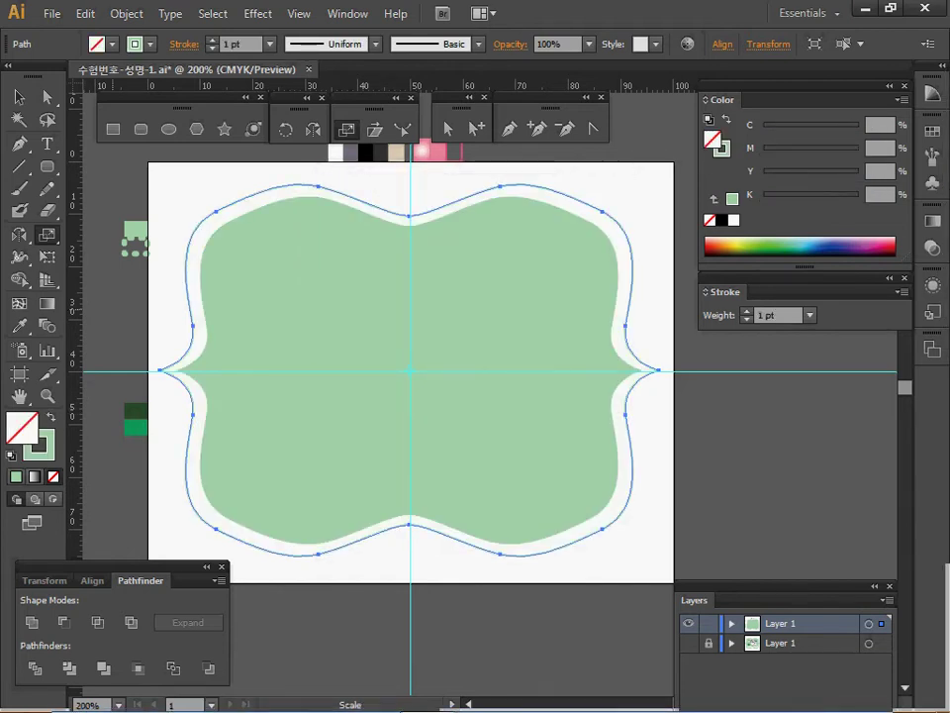
# Step: Expand the stroke options and apply the sample's 3 pt light green dashed stroke, 1 pt dash and 5 pt gap, to the outer outline
pyautogui.keyDown('ctrl'); pyautogui.click(311, 267); pyautogui.keyUp('ctrl')
pyautogui.moveTo(421, 392)
pyautogui.mouseDown()
pyautogui.moveTo(310, 323)
pyautogui.moveTo(286, 293)
pyautogui.moveTo(321, 299)
pyautogui.mouseUp()
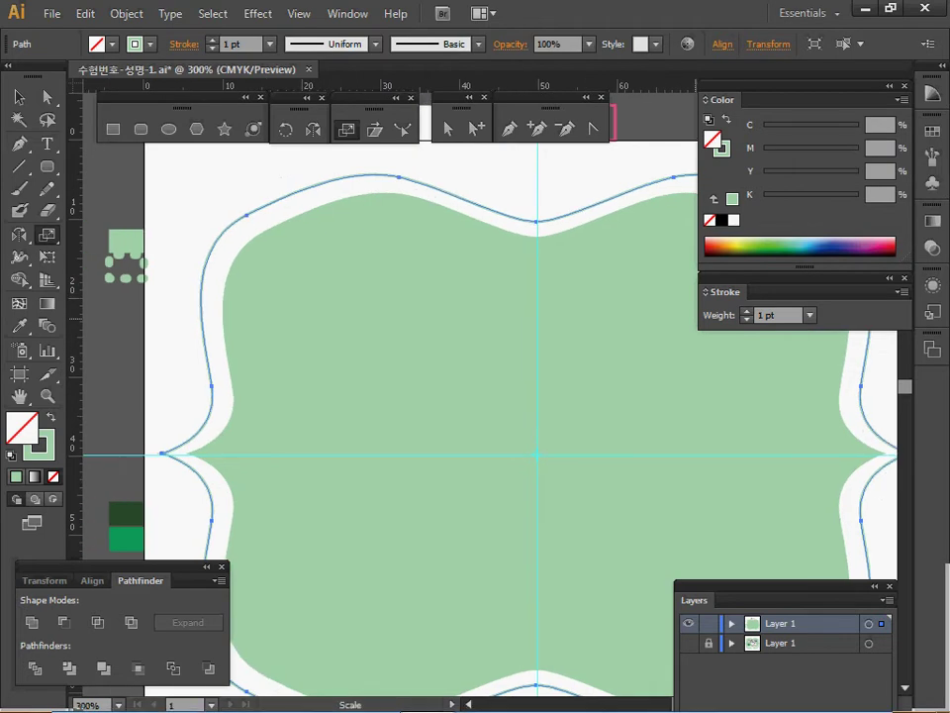
pyautogui.click(707, 292)
pyautogui.click(707, 292)
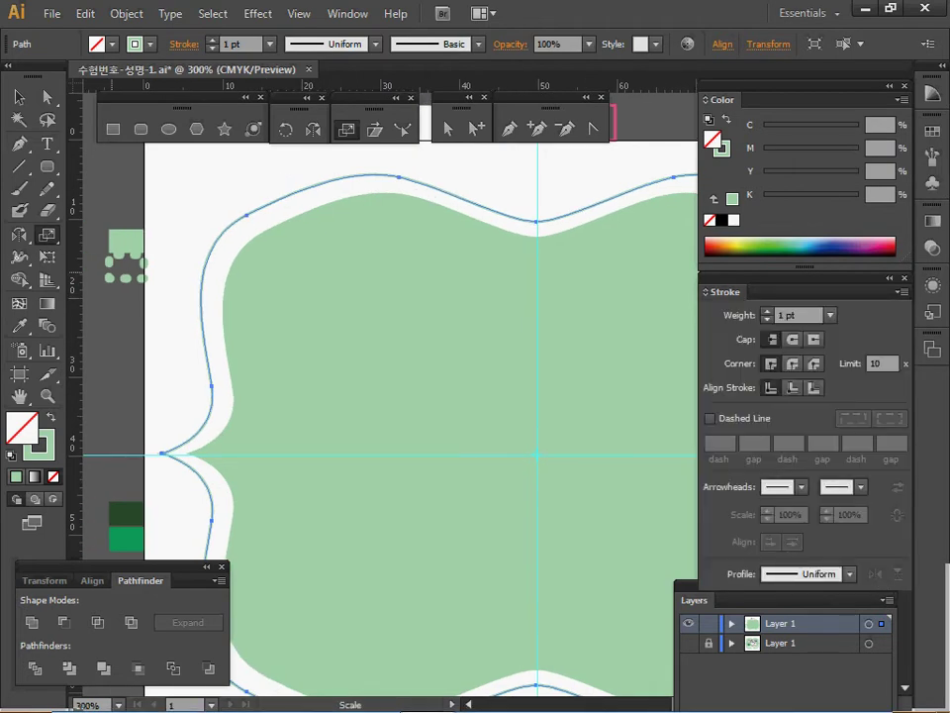
pyautogui.press('i')
pyautogui.click(108, 262)
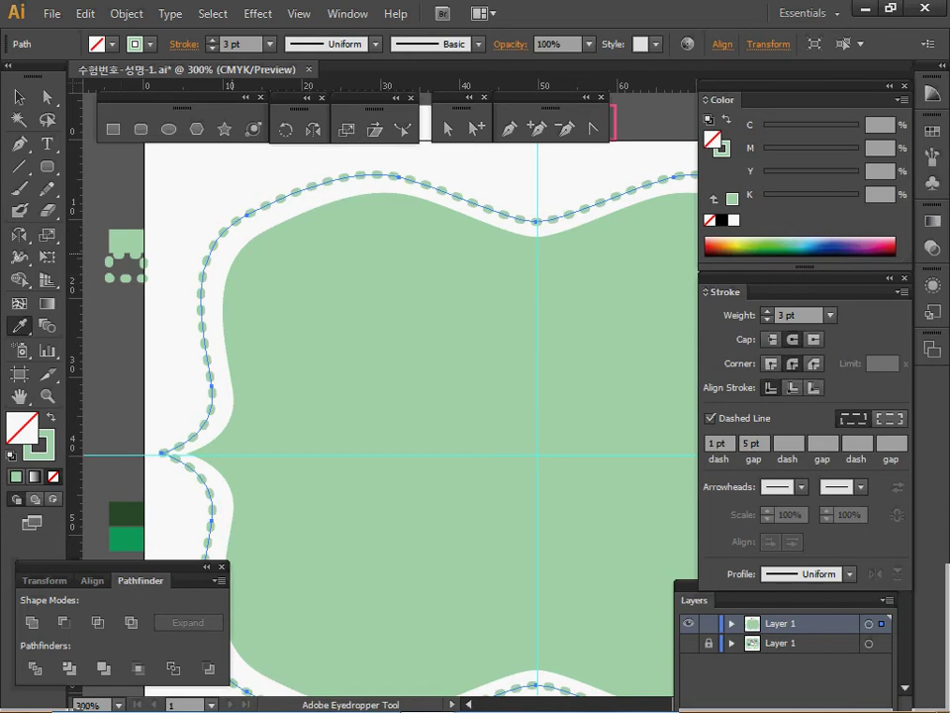
pyautogui.press('v')
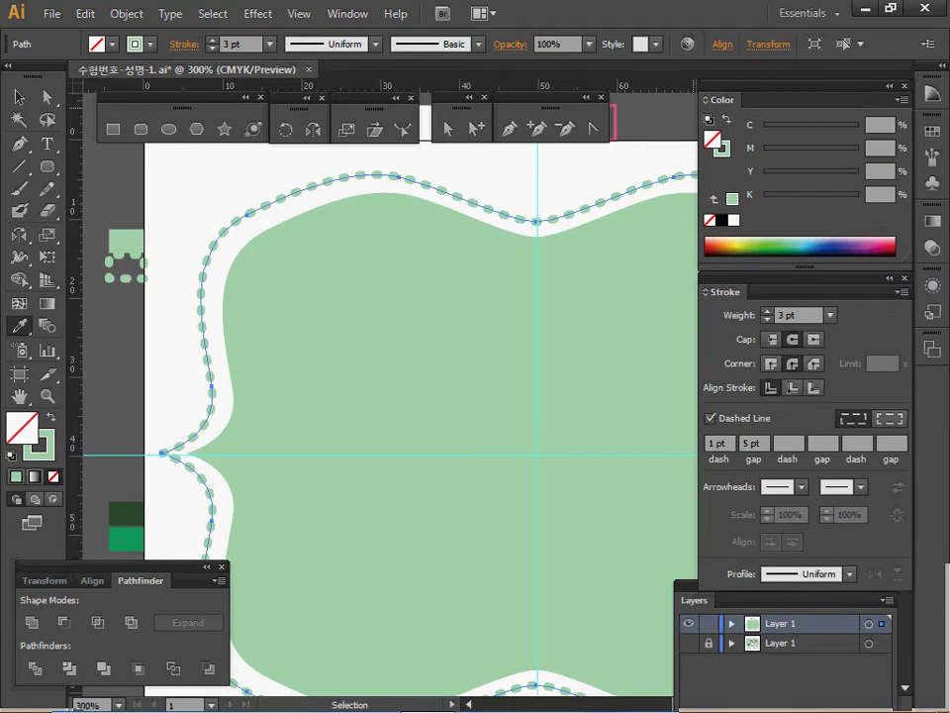
pyautogui.press('i')
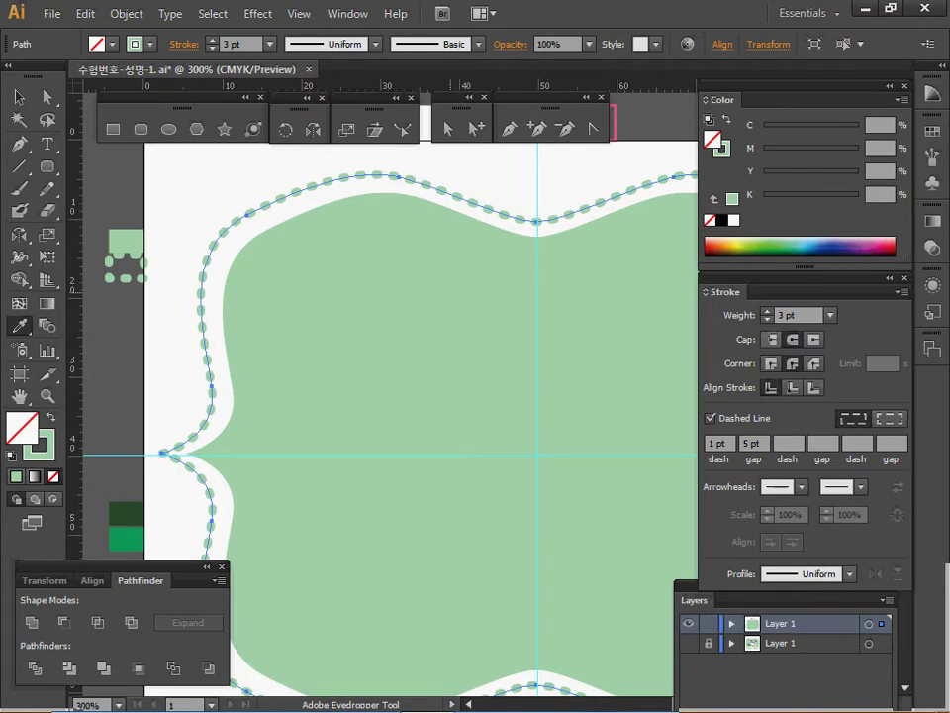
# Step: Delete both the green frame and its dashed outer outline, and show the locked reference artwork layer
pyautogui.keyDown('ctrl'); pyautogui.keyDown('alt'); pyautogui.click(513, 328); pyautogui.keyUp('alt'); pyautogui.keyUp('ctrl')
pyautogui.keyDown('ctrl'); pyautogui.keyDown('alt'); pyautogui.click(513, 328); pyautogui.keyUp('alt'); pyautogui.keyUp('ctrl')
pyautogui.moveTo(541, 389); pyautogui.dragTo(407, 251)
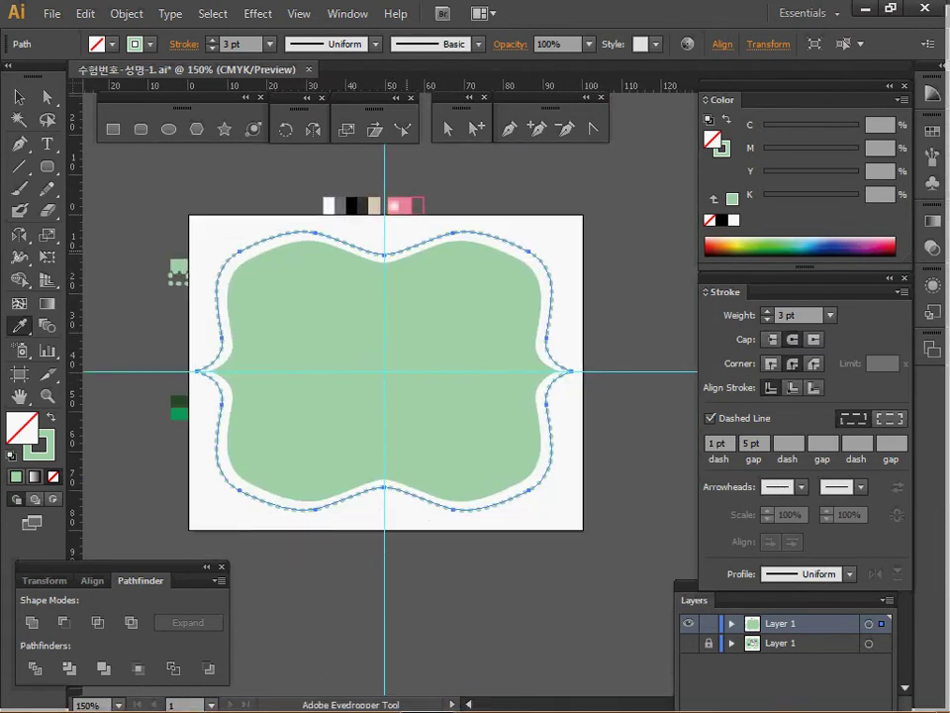
pyautogui.keyDown('ctrl'); pyautogui.click(403, 319); pyautogui.keyUp('ctrl')
pyautogui.moveTo(526, 433); pyautogui.dragTo(461, 356)
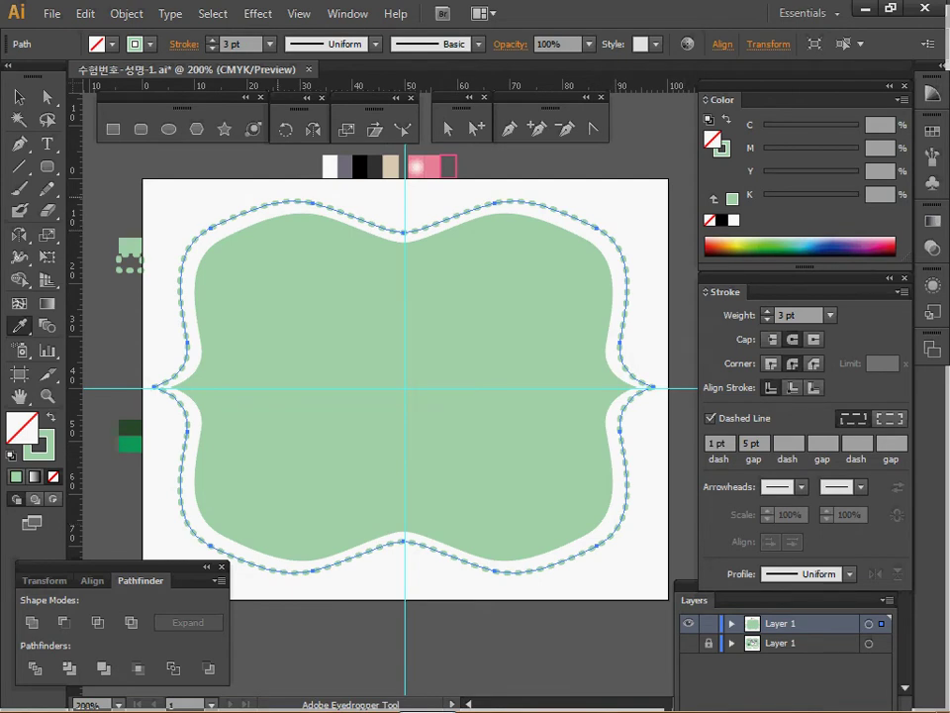
pyautogui.moveTo(254, 188); pyautogui.dragTo(277, 237)
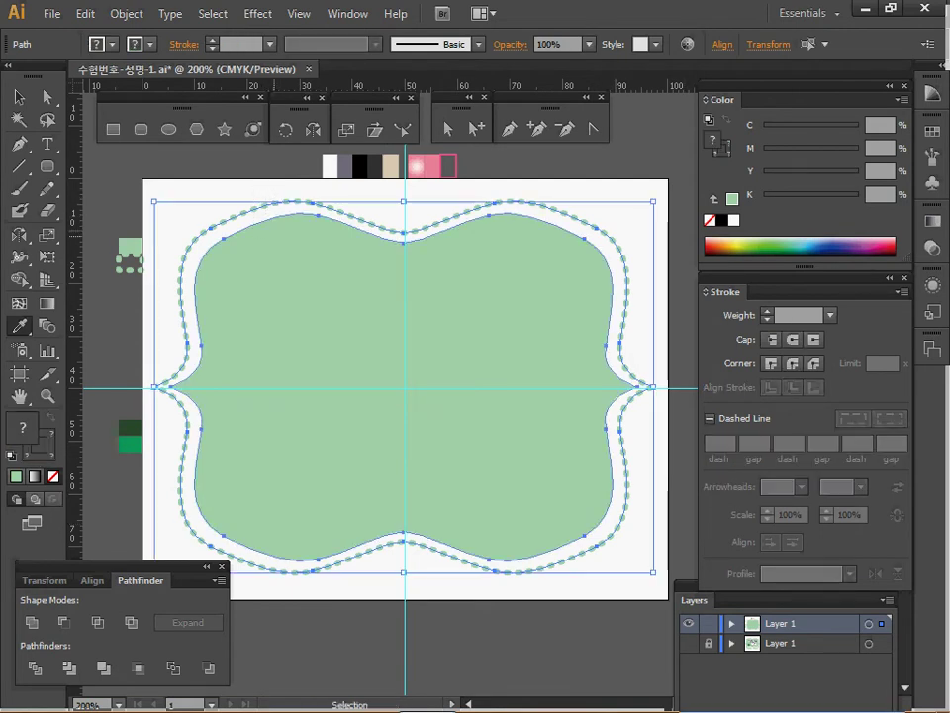
pyautogui.press('Delete')
pyautogui.click(689, 644)
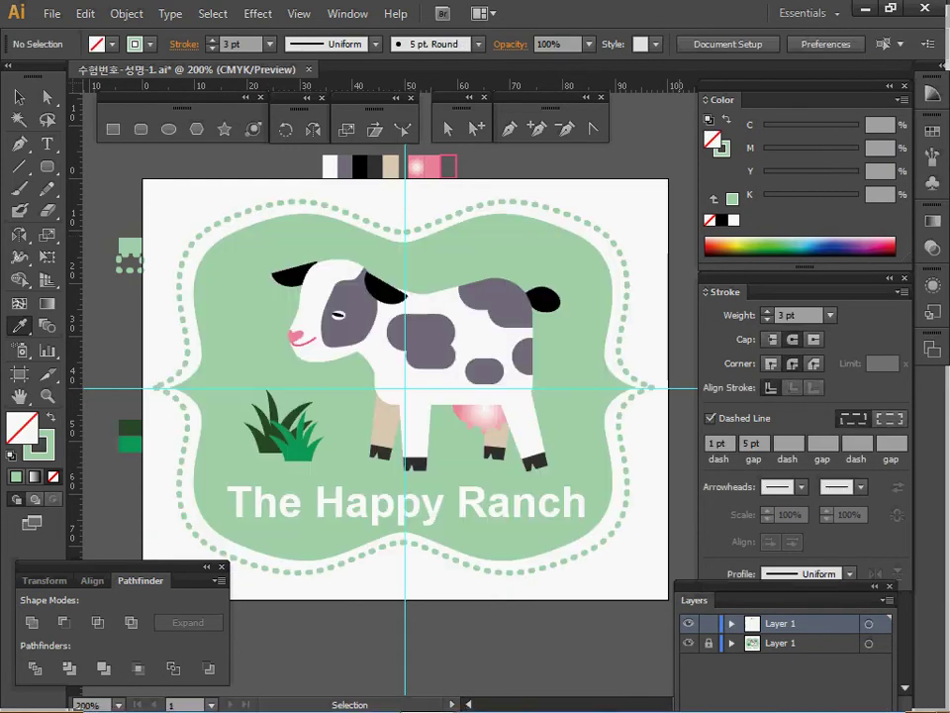
# Step: Create a 30 × 21 mm rounded rectangle with a 4 mm corner radius over the cow's body
pyautogui.keyDown('ctrl'); pyautogui.click(431, 399); pyautogui.keyUp('ctrl')
pyautogui.keyDown('ctrl'); pyautogui.click(456, 375); pyautogui.keyUp('ctrl')
pyautogui.moveTo(456, 376); pyautogui.dragTo(323, 401)
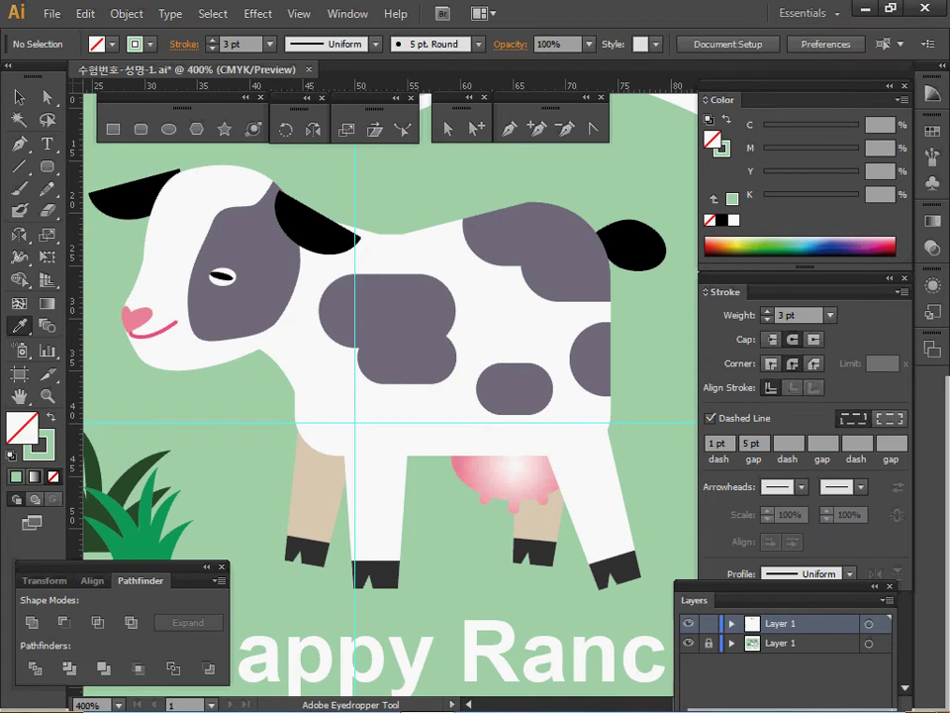
pyautogui.click(47, 167)
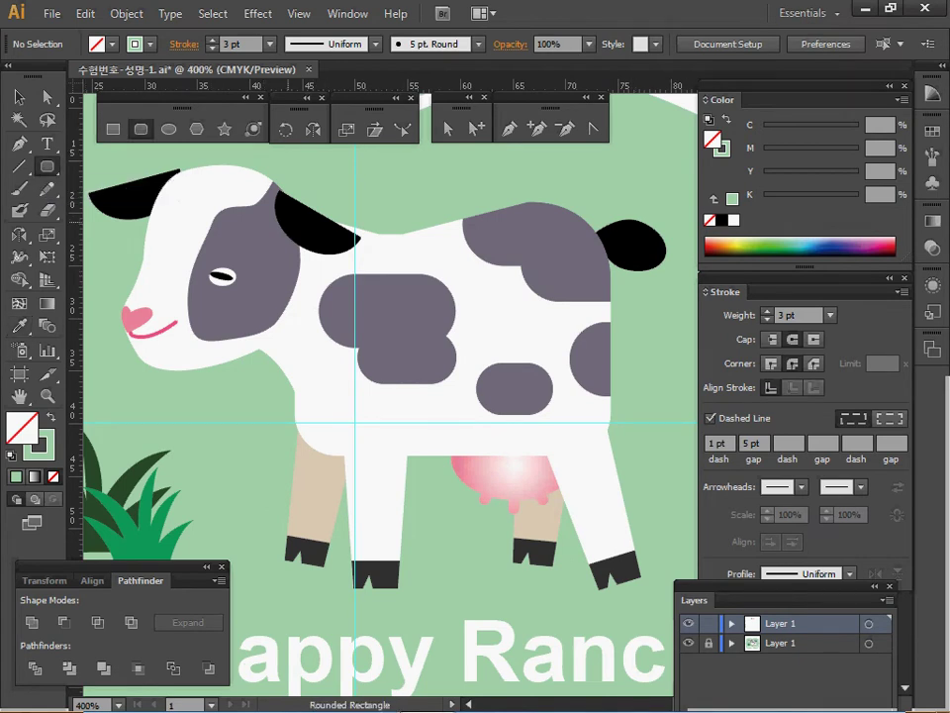
pyautogui.click(475, 390)
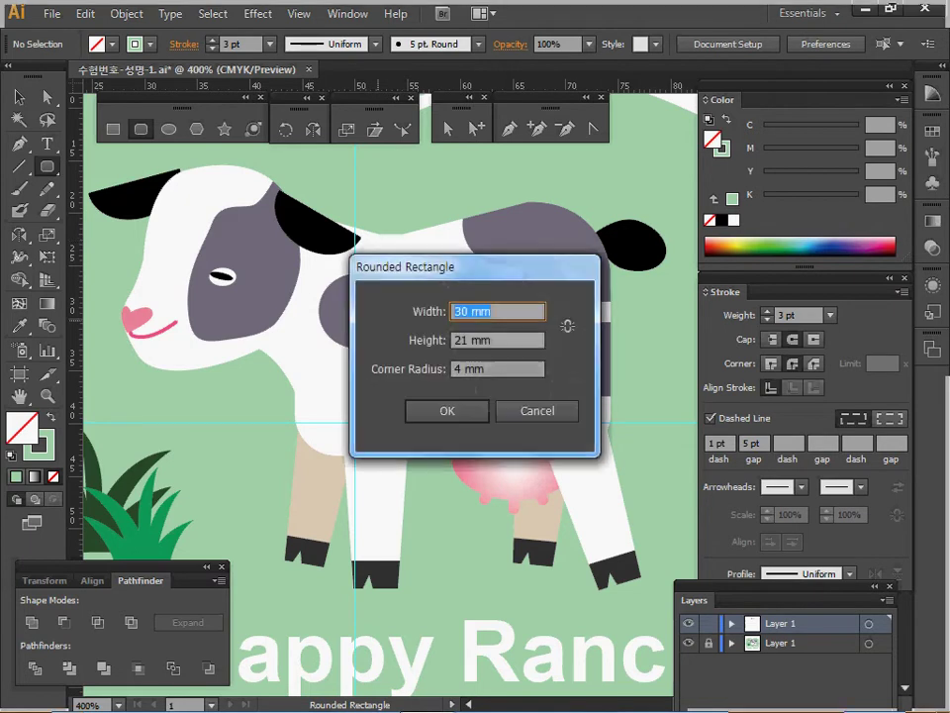
pyautogui.click(495, 312)
pyautogui.click(494, 341)
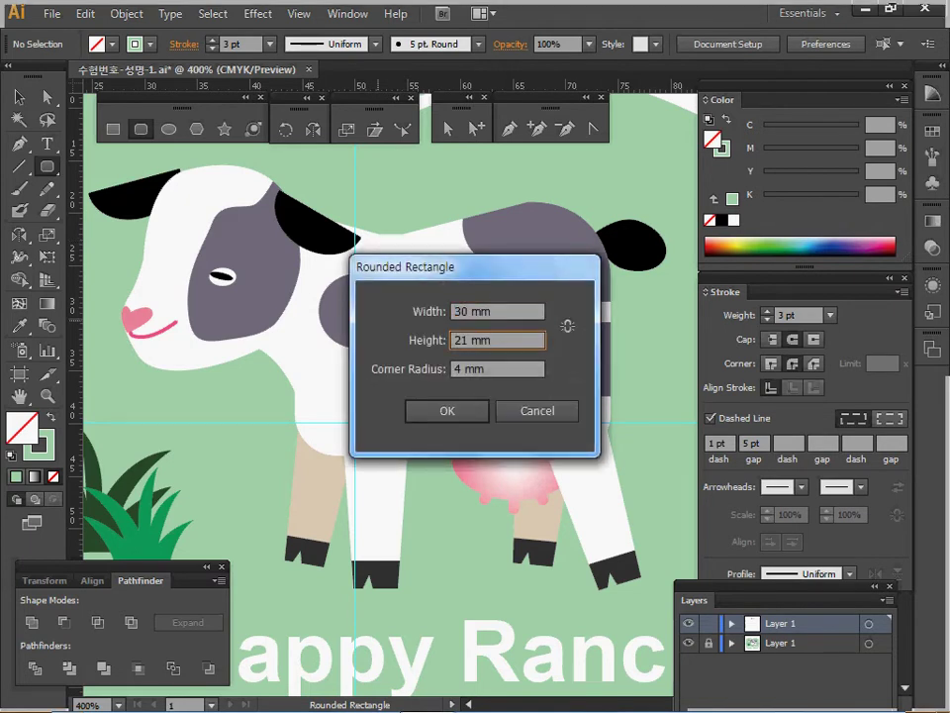
pyautogui.press('Return')
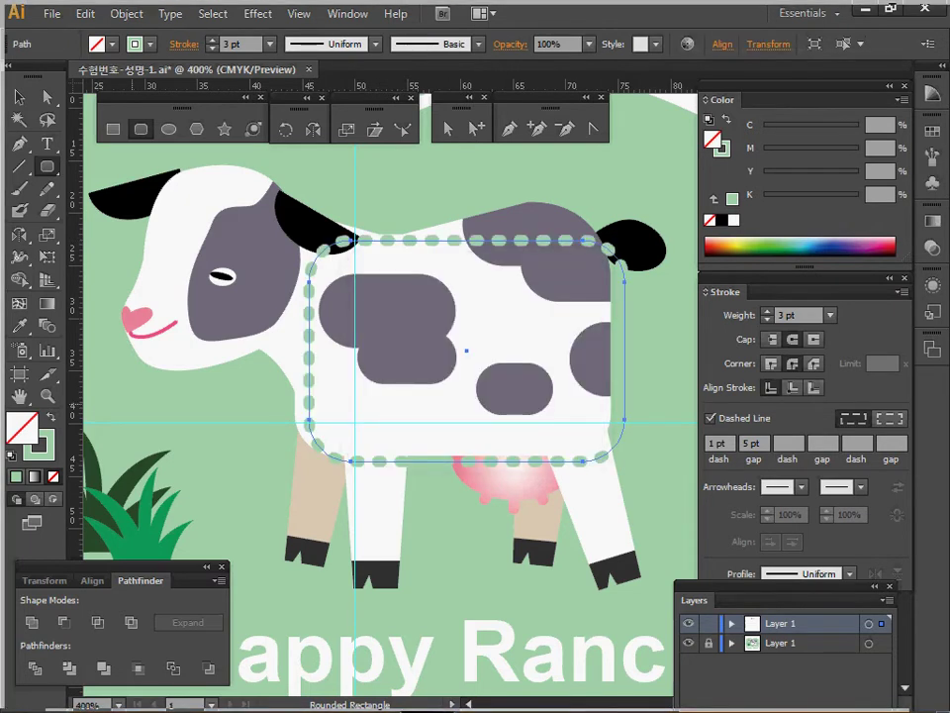
# Step: Give the body rectangle the default 1 pt black stroke with no fill and align it with the reference cow's body
pyautogui.press('d')
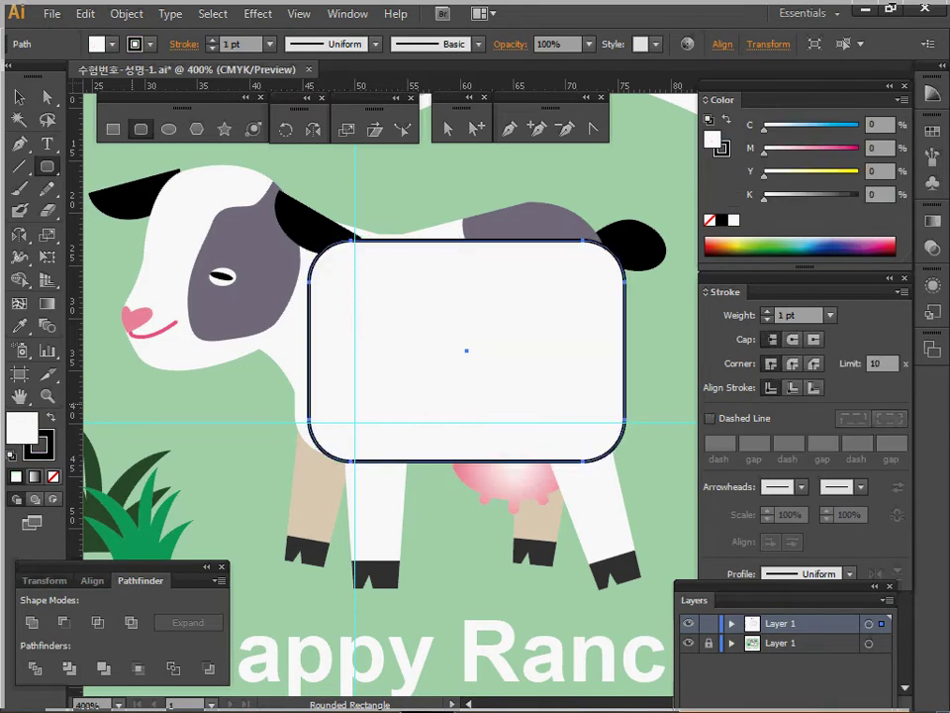
pyautogui.press('/')
pyautogui.press('v')
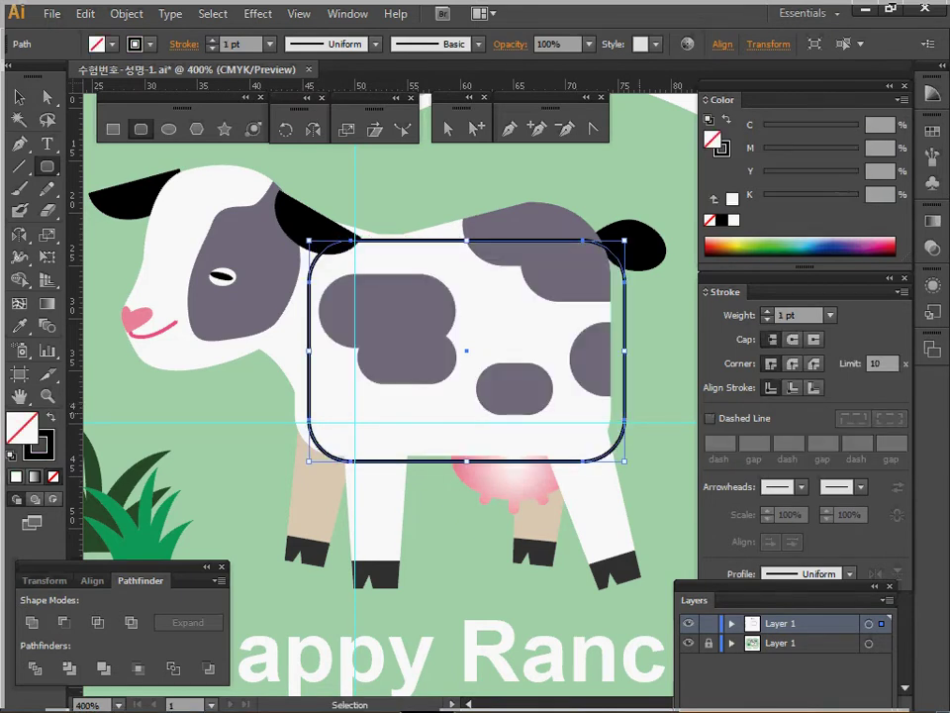
pyautogui.moveTo(467, 351); pyautogui.dragTo(508, 403)
pyautogui.keyDown('ctrl'); pyautogui.click(452, 363); pyautogui.keyUp('ctrl')
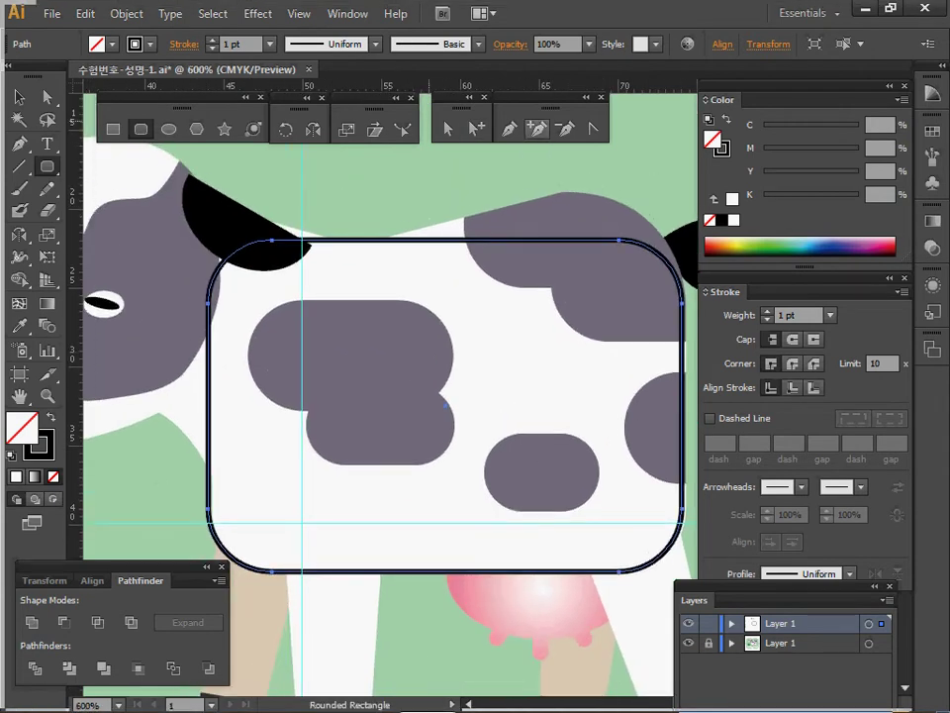
# Step: Add an anchor point on the body's upper edge, then raise the rump corner and lengthen its handle to follow the cow's back
pyautogui.click(536, 129)
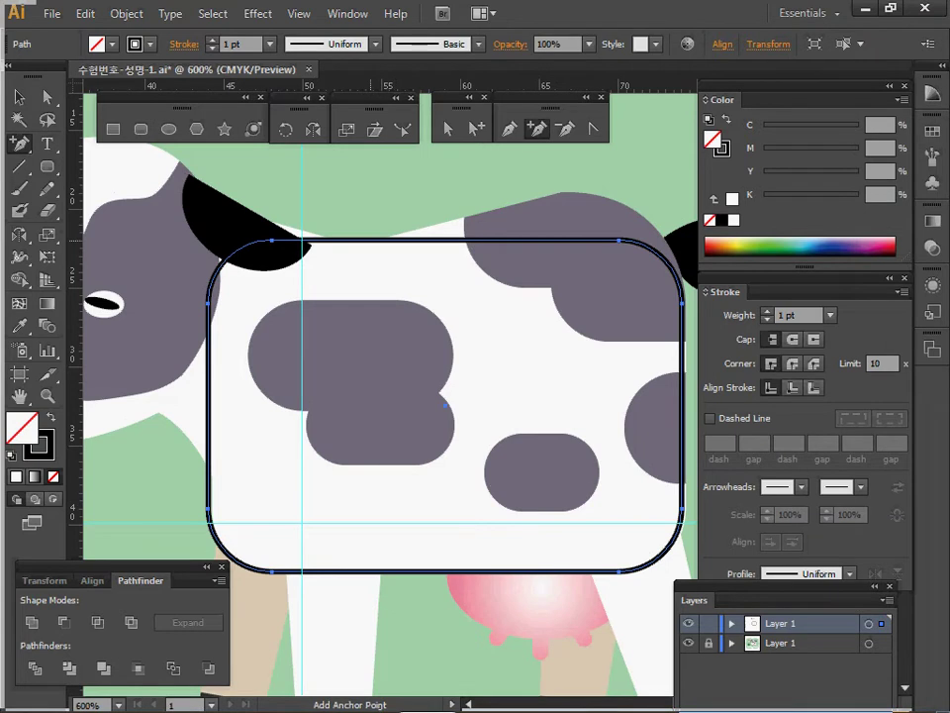
pyautogui.click(370, 241)
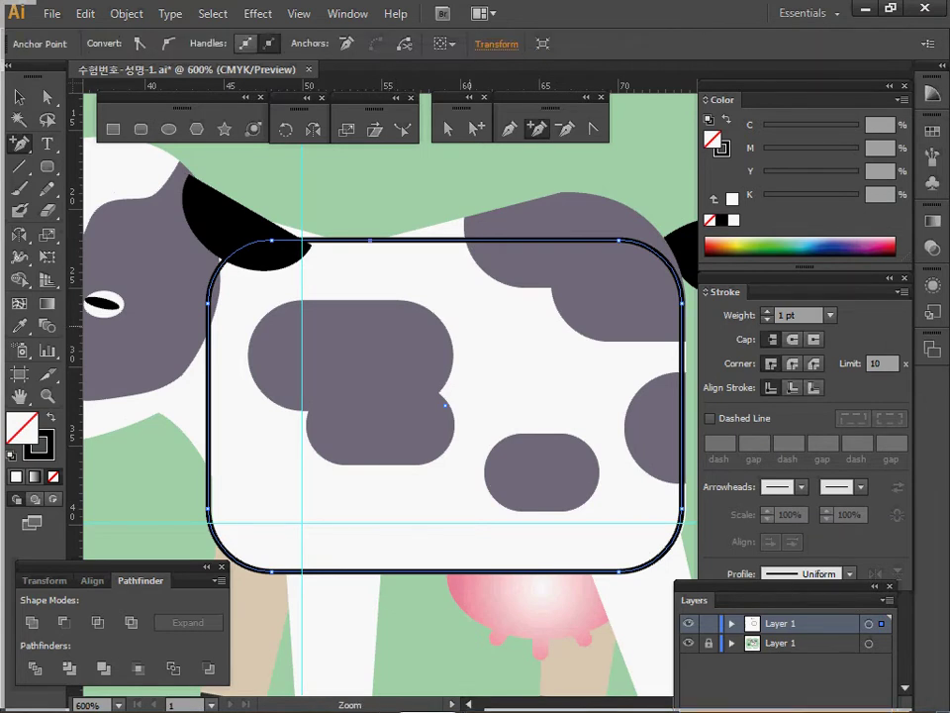
pyautogui.keyDown('ctrl'); pyautogui.keyDown('alt'); pyautogui.click(487, 338); pyautogui.keyUp('alt'); pyautogui.keyUp('ctrl')
pyautogui.moveTo(487, 339); pyautogui.dragTo(409, 306)
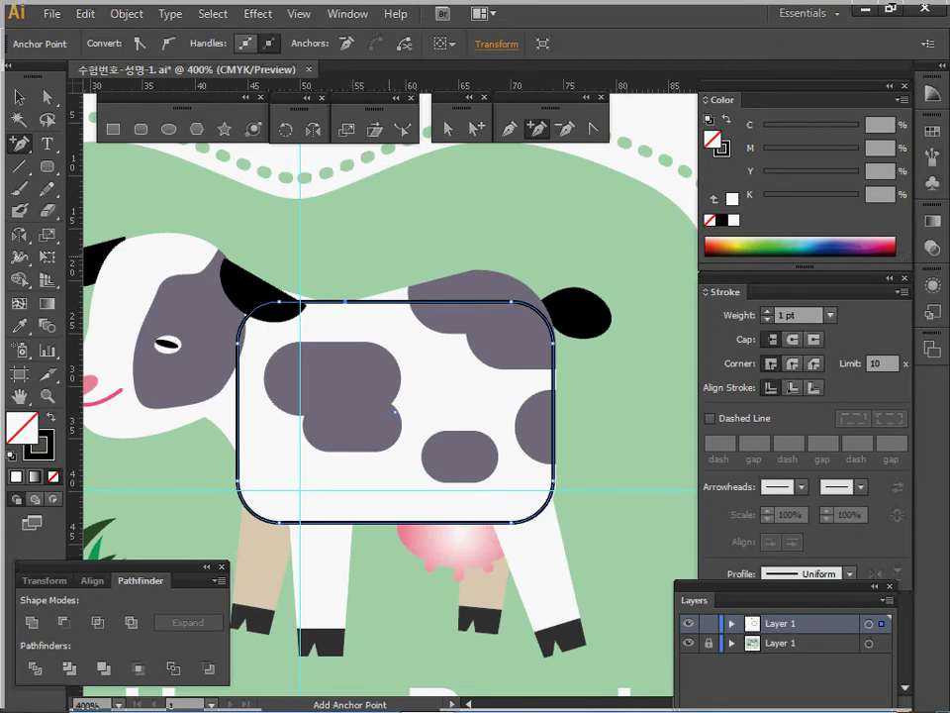
pyautogui.press('v')
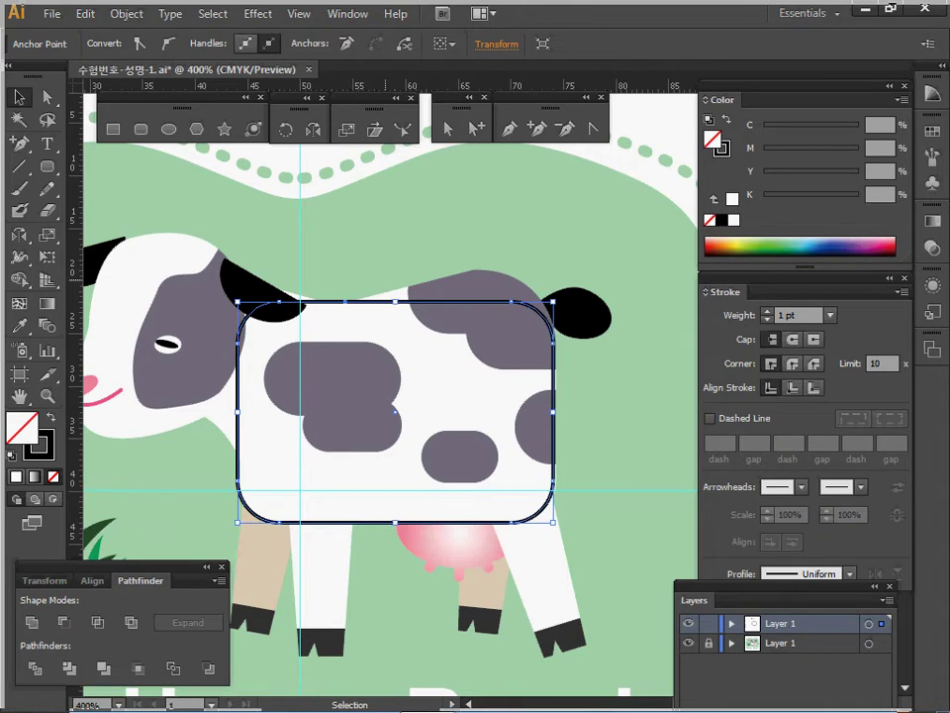
pyautogui.press('a')
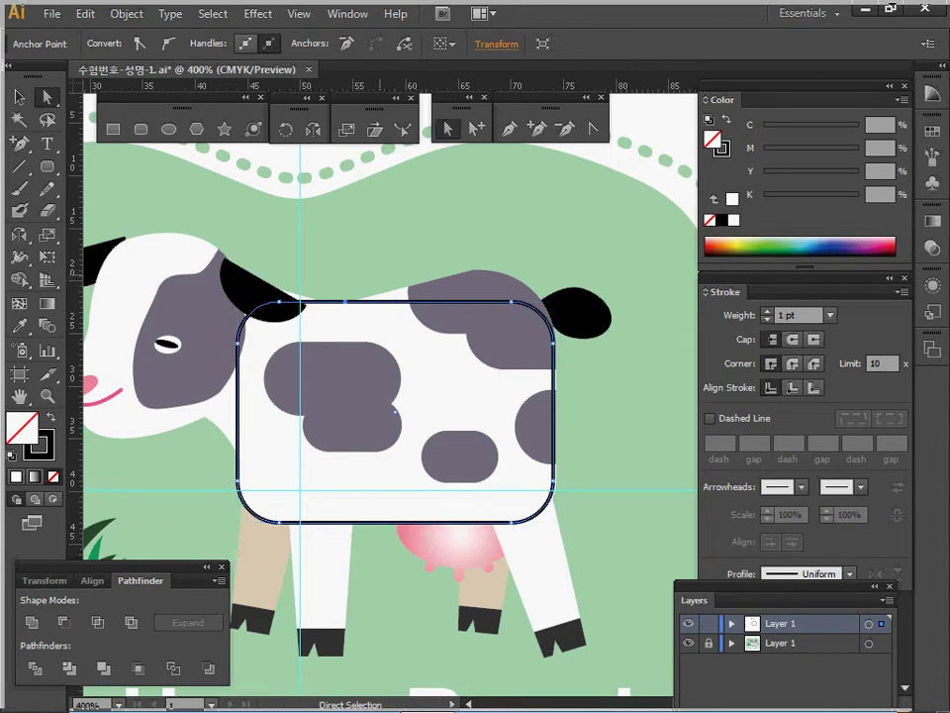
pyautogui.moveTo(512, 301); pyautogui.dragTo(479, 270)
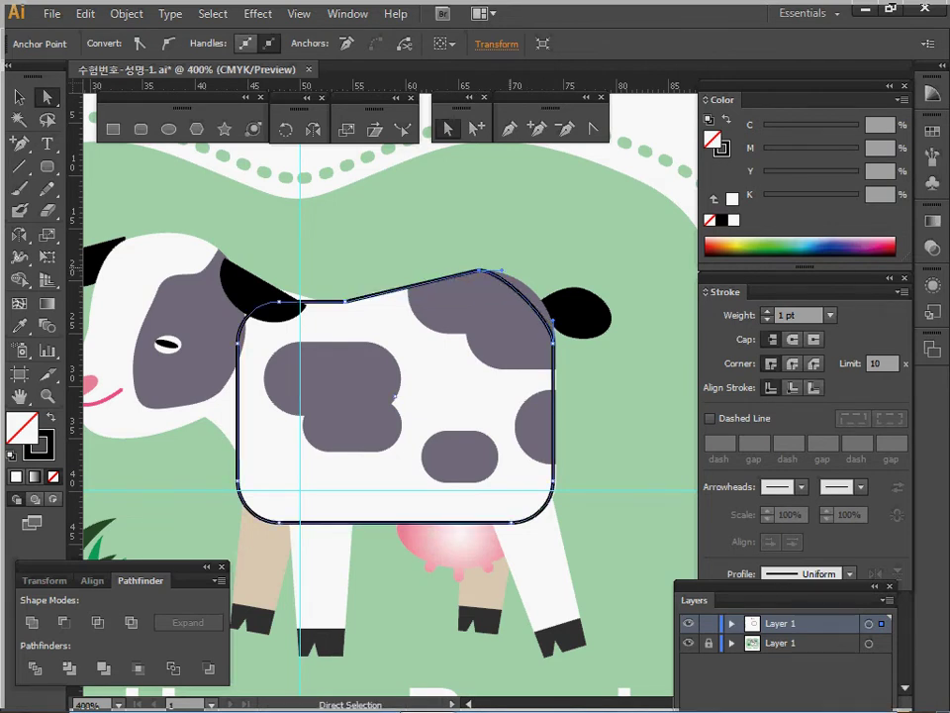
pyautogui.moveTo(502, 271); pyautogui.dragTo(539, 270)
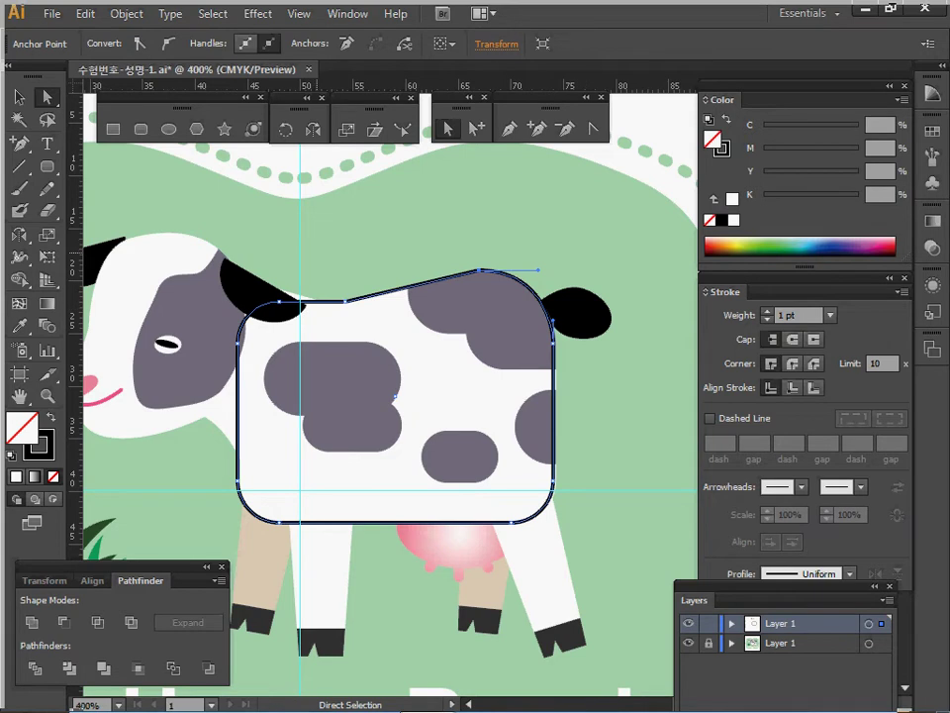
pyautogui.click(316, 251)
# Step: Create a 13 × 7 mm rounded rectangle for the large patch behind the cow's shoulder
pyautogui.click(141, 130)
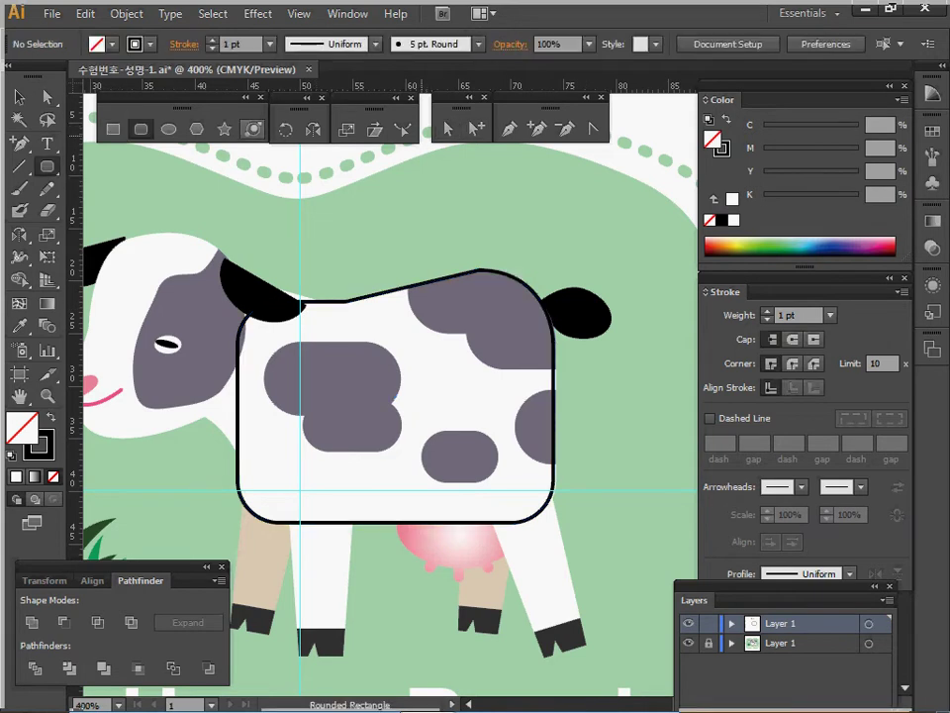
pyautogui.click(307, 348)
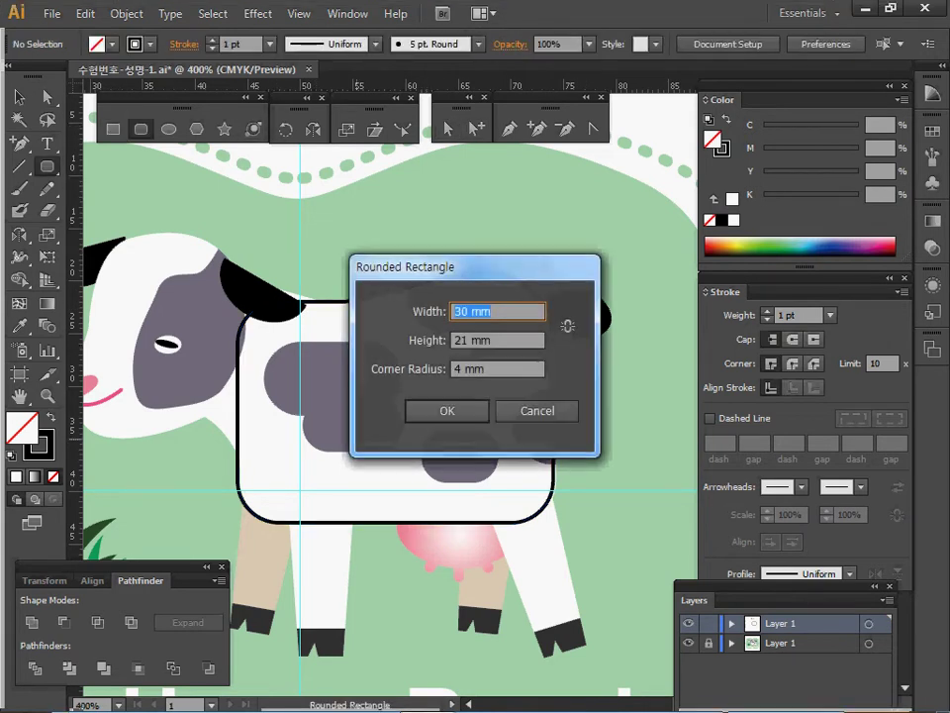
pyautogui.write('13')
pyautogui.press('Tab')
pyautogui.write('7')
pyautogui.press('Return')
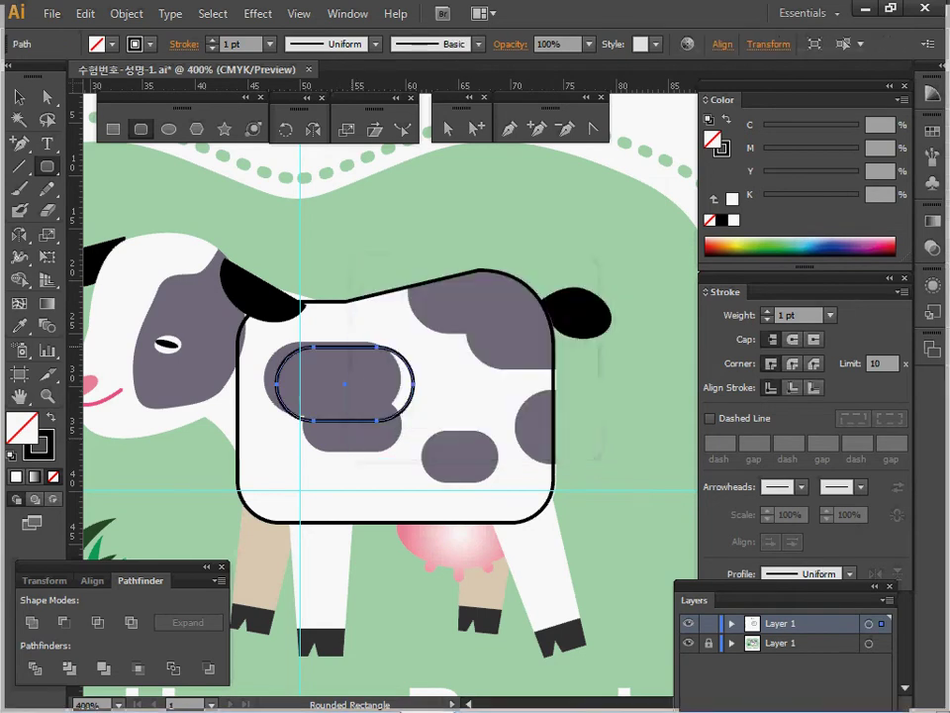
# Step: Apply the reference's grey-purple fill to the new patch and move it exactly over the shoulder patch
pyautogui.press('i')
pyautogui.click(358, 393)
pyautogui.moveTo(362, 393); pyautogui.dragTo(351, 386)
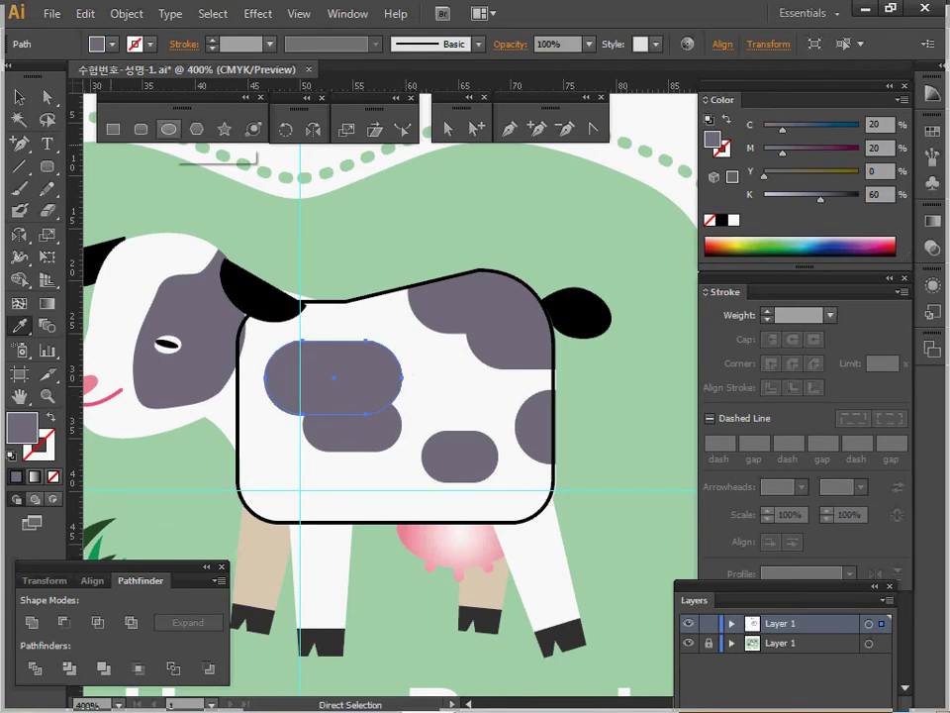
# Step: Draw a smaller grey-purple rounded rectangle over the lower part of the shoulder patch, overlapping the first one
pyautogui.click(141, 128)
pyautogui.moveTo(311, 401); pyautogui.dragTo(393, 438)
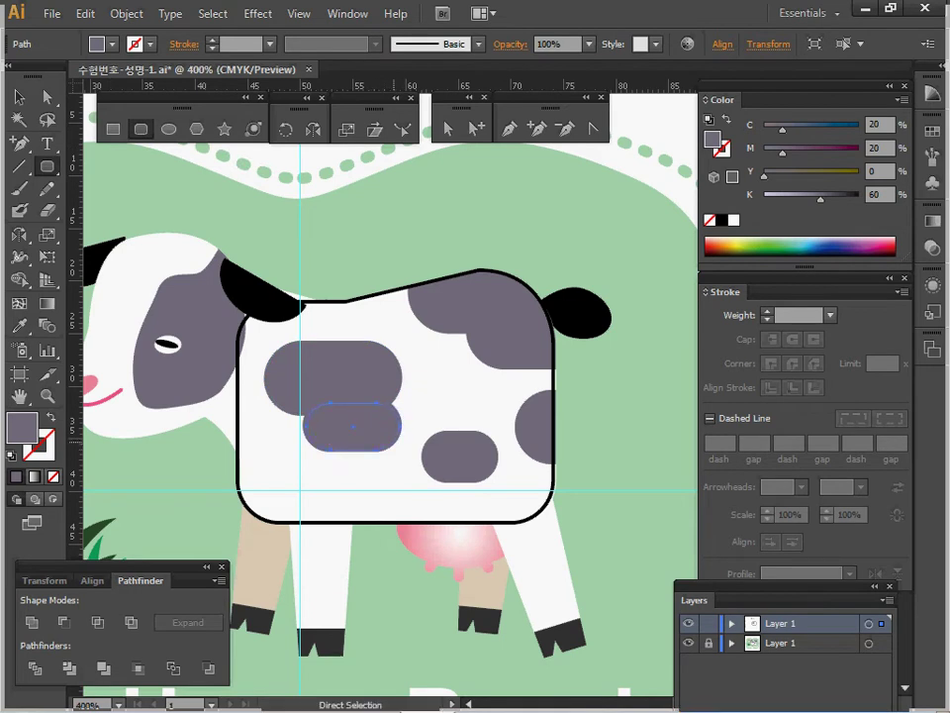
pyautogui.hotkey('ctrl', 't')
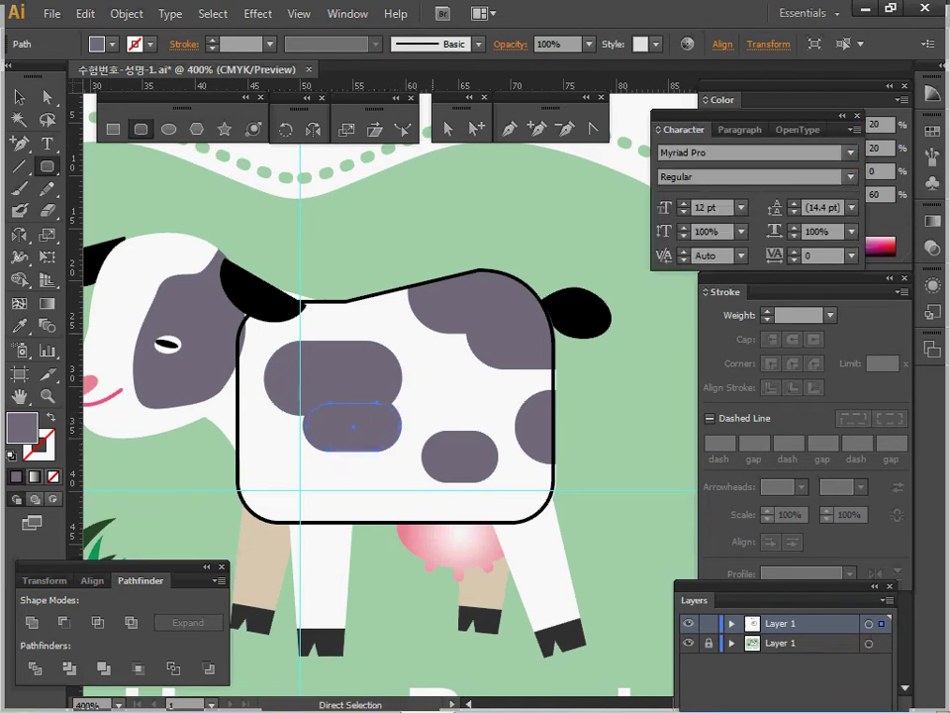
pyautogui.hotkey('ctrl', 't')
# Step: Draw two overlapping rounded rectangles over the rump patch and one over the hind patch, all extending past the body outline
pyautogui.moveTo(406, 245); pyautogui.dragTo(591, 331)
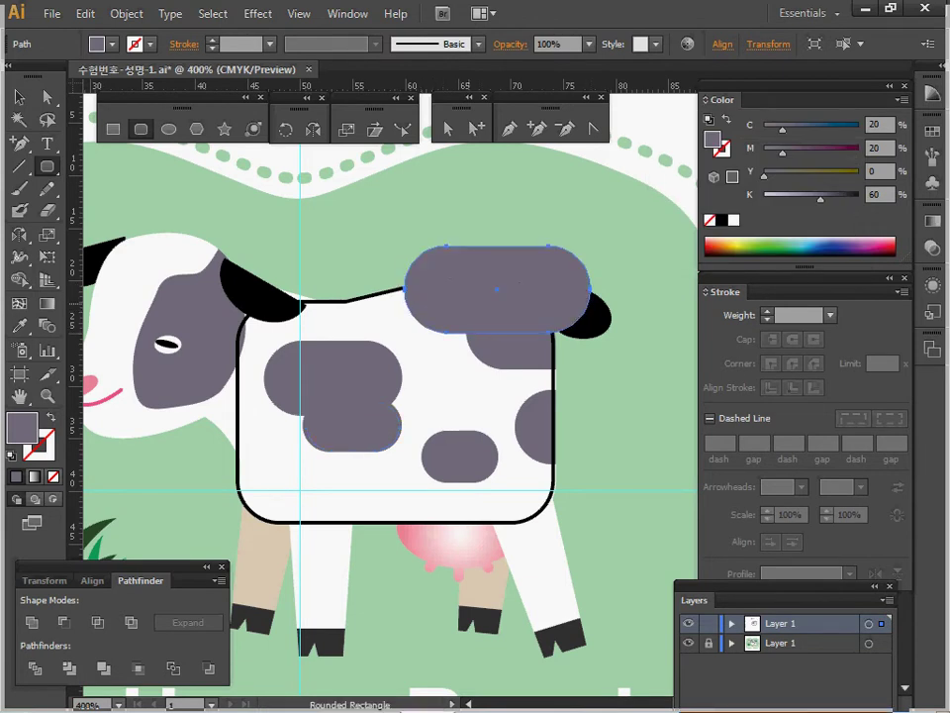
pyautogui.moveTo(467, 295); pyautogui.dragTo(625, 368)
pyautogui.moveTo(509, 385); pyautogui.dragTo(661, 466)
pyautogui.moveTo(584, 439)
pyautogui.mouseDown()
pyautogui.moveTo(595, 443)
pyautogui.moveTo(587, 441)
pyautogui.mouseUp()
# Step: Draw a small rounded rectangle over the belly patch and adjust its position and size to match the reference
pyautogui.moveTo(422, 430); pyautogui.dragTo(498, 474)
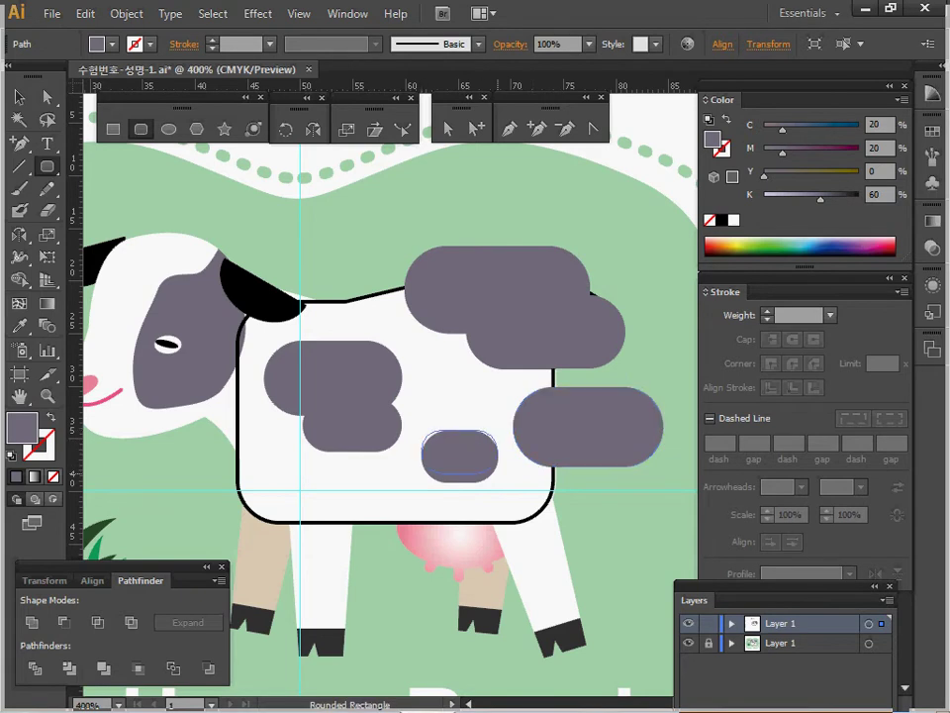
pyautogui.keyDown('ctrl'); pyautogui.click(457, 453); pyautogui.keyUp('ctrl')
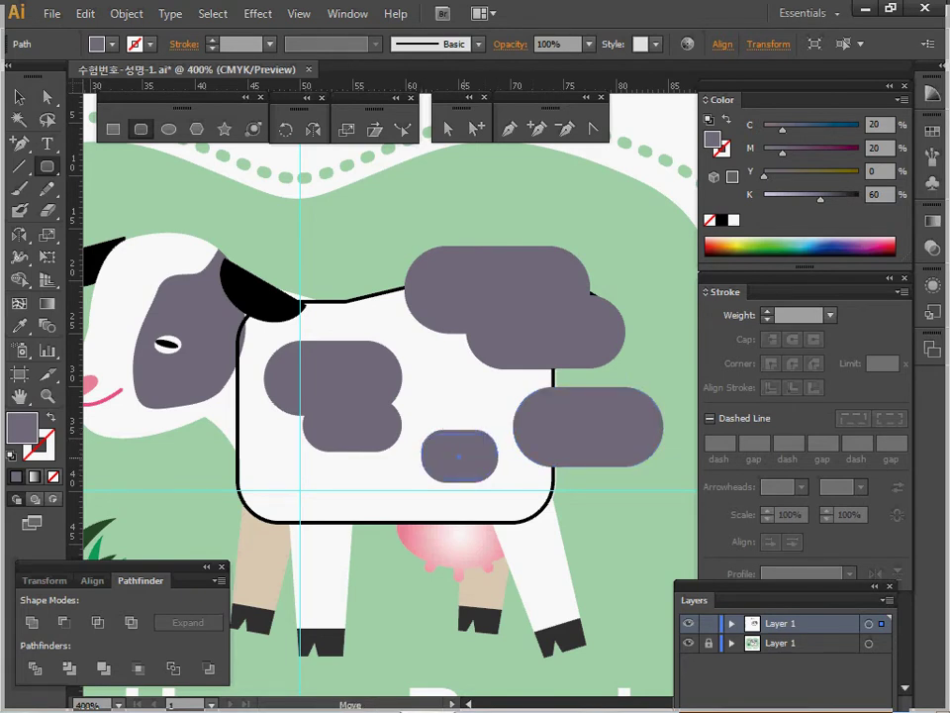
pyautogui.click(48, 97)
pyautogui.press('v')
pyautogui.moveTo(421, 433); pyautogui.dragTo(419, 430)
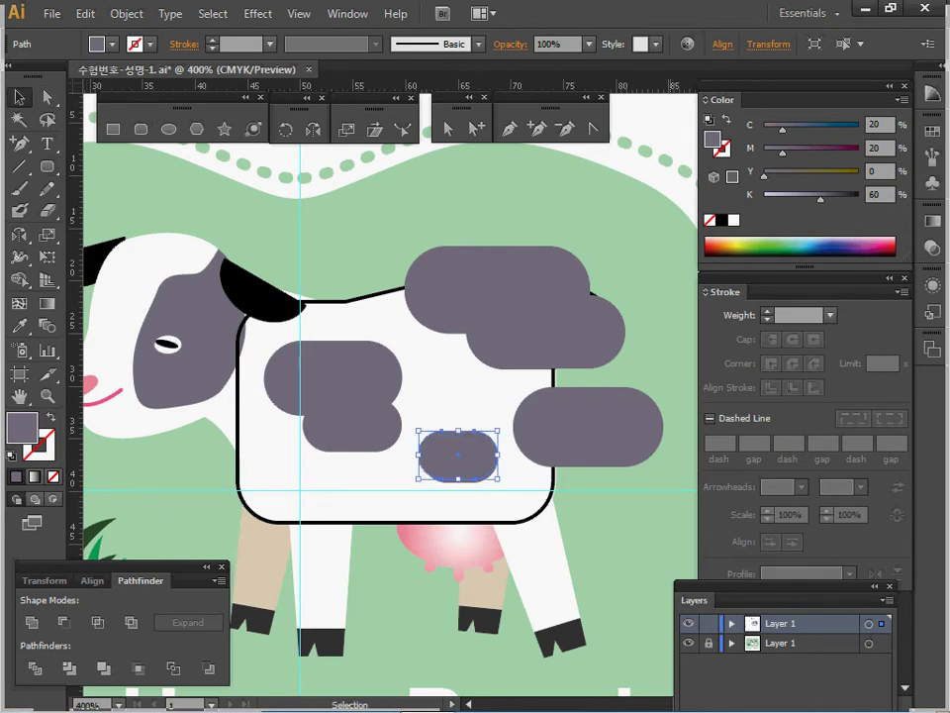
# Step: Hide the reference layer and divide the body outline and all patches with Pathfinder Divide
pyautogui.click(689, 643)
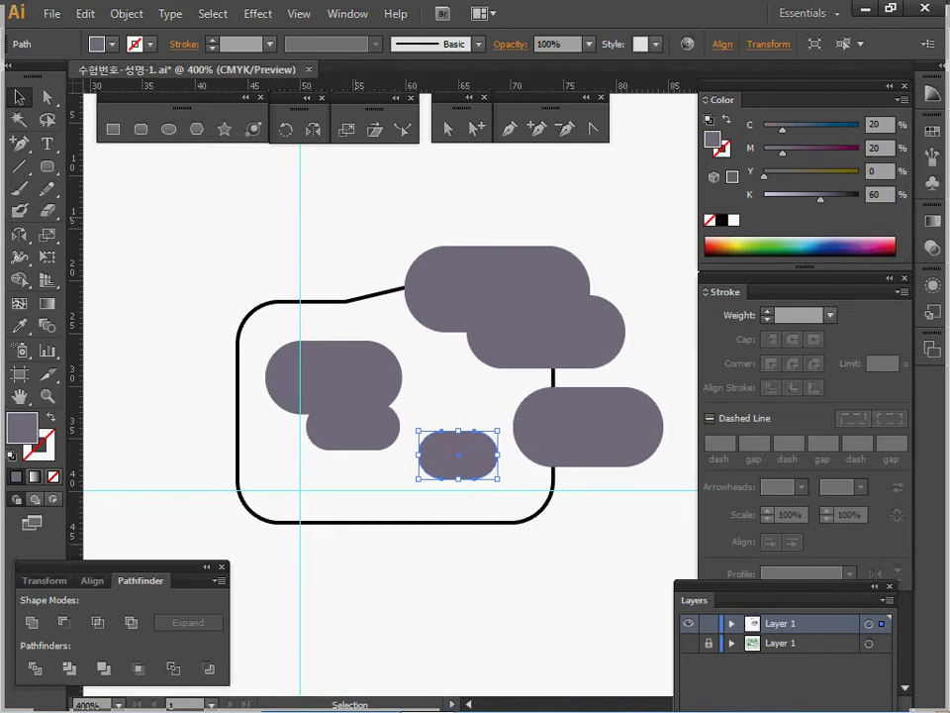
pyautogui.moveTo(251, 206); pyautogui.dragTo(644, 547)
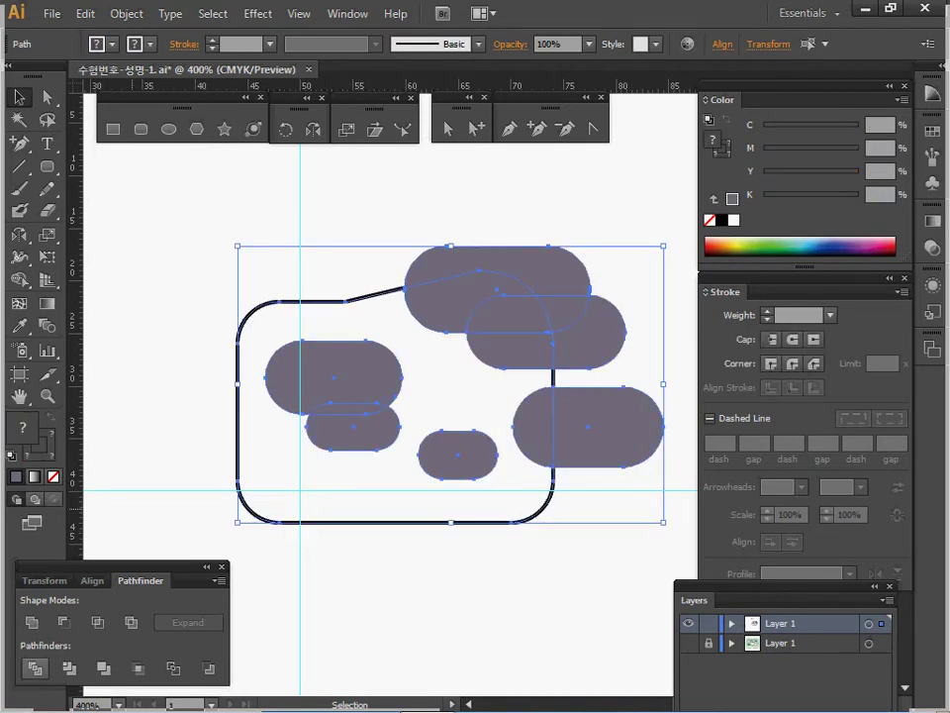
pyautogui.click(35, 668)
# Step: Isolate the divided group and delete the rump and hind patch pieces that lie outside the body outline
pyautogui.doubleClick(476, 305)
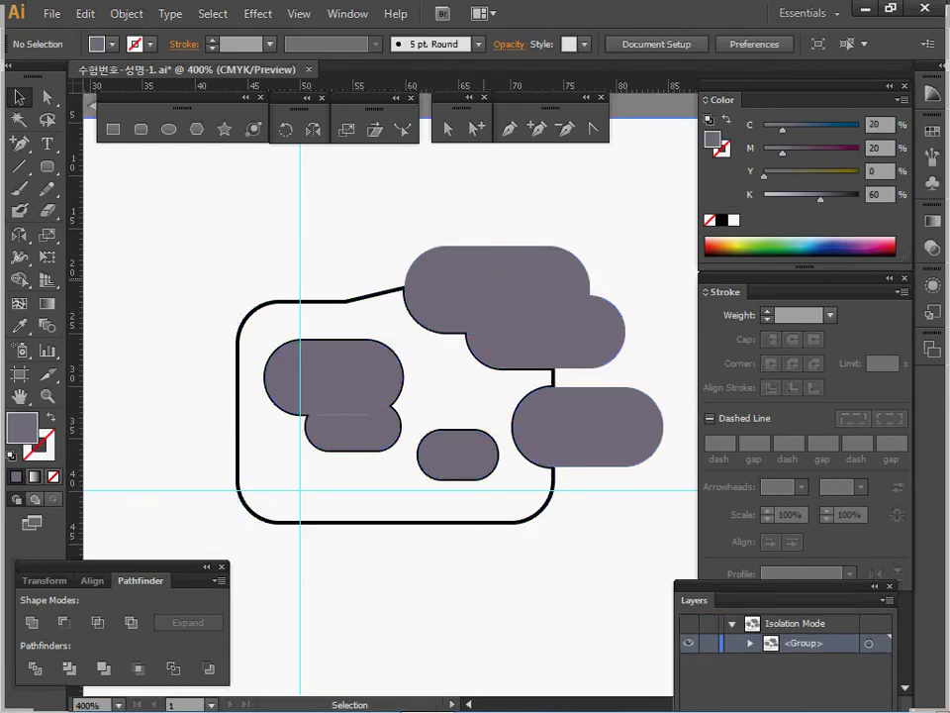
pyautogui.click(486, 257)
pyautogui.press('capslock')
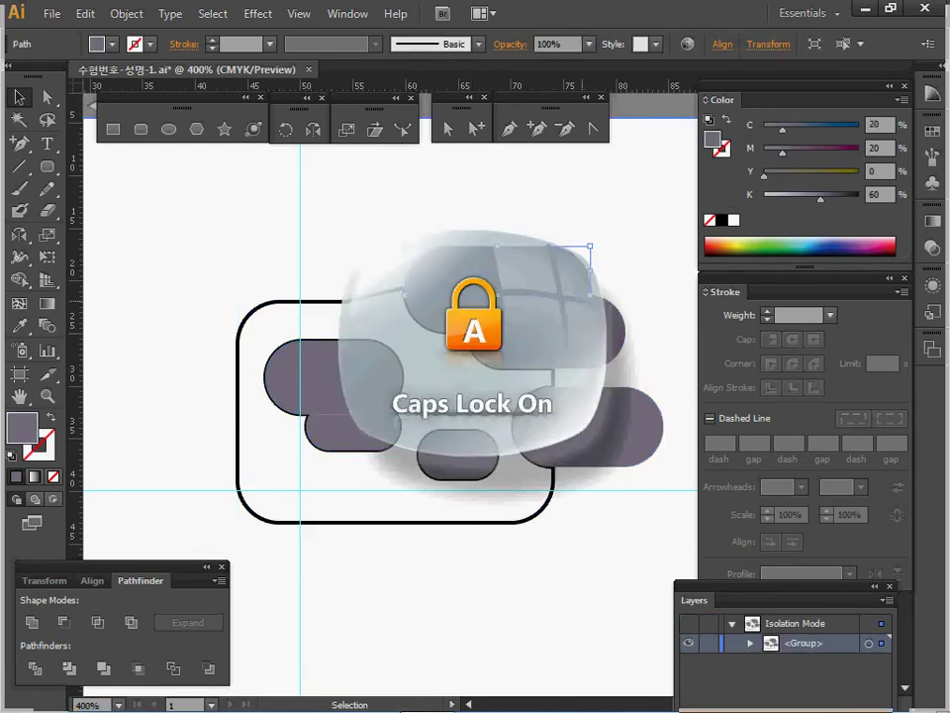
pyautogui.press('capslock')
pyautogui.click(608, 325)
pyautogui.click(639, 233)
pyautogui.click(515, 261)
pyautogui.keyDown('shift'); pyautogui.click(599, 332); pyautogui.keyUp('shift')
pyautogui.keyDown('shift'); pyautogui.click(612, 425); pyautogui.keyUp('shift')
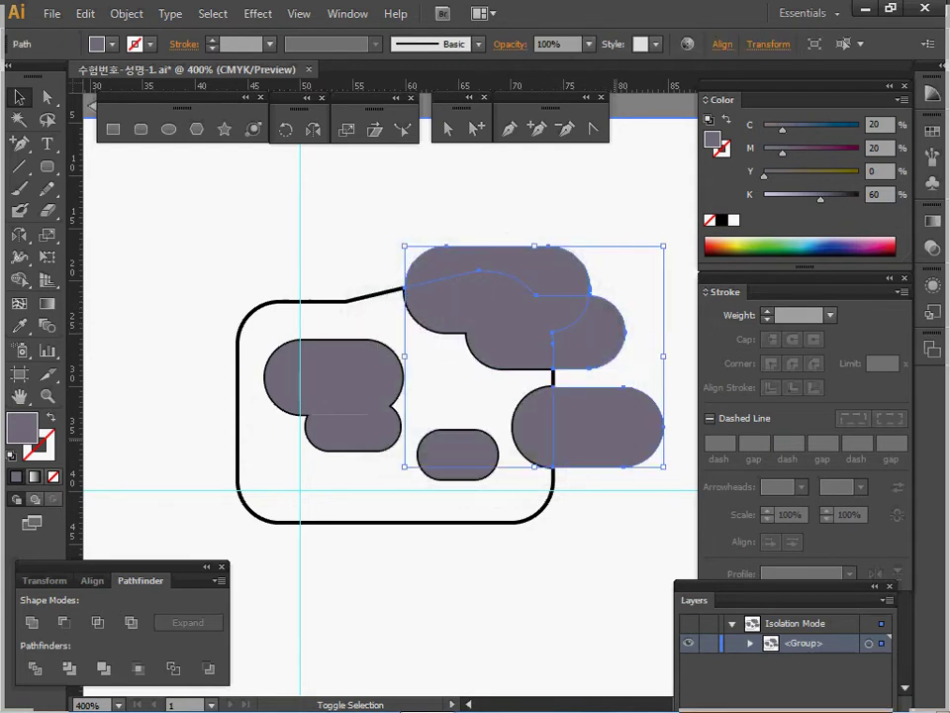
pyautogui.press('Delete')
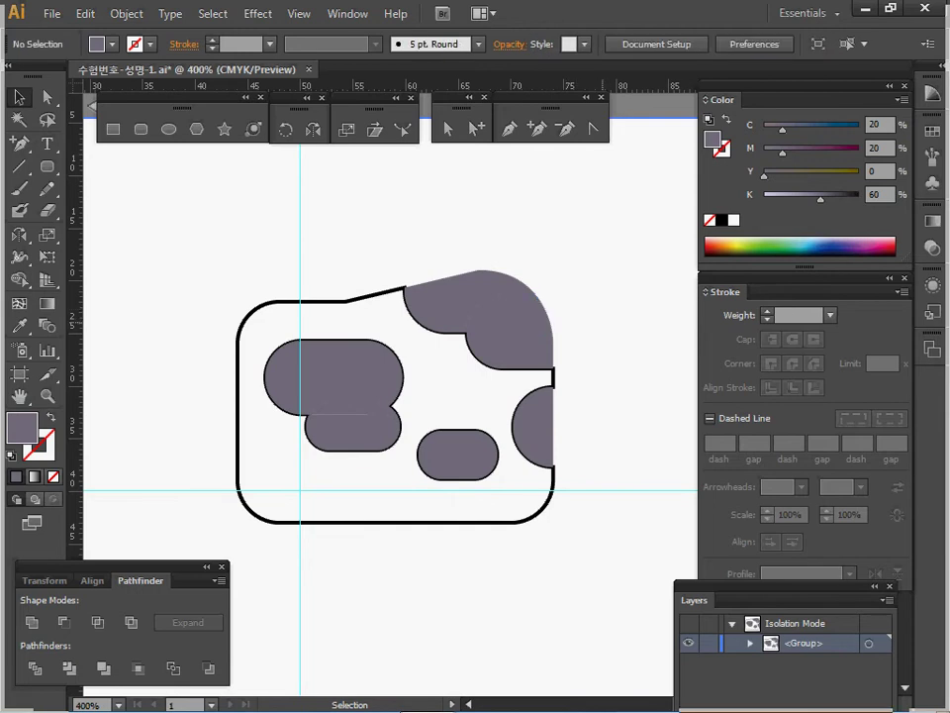
# Step: Try to unite the two overlapping shoulder patches with Pathfinder and check the paths in outline view
pyautogui.click(331, 376)
pyautogui.keyDown('shift'); pyautogui.click(353, 428); pyautogui.keyUp('shift')
pyautogui.click(31, 622)
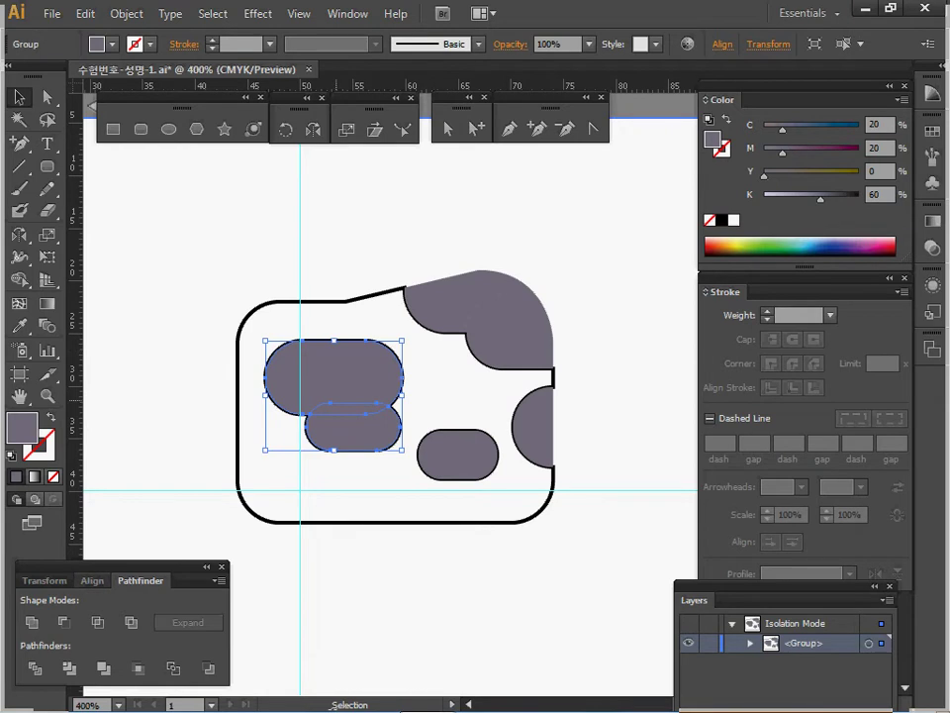
pyautogui.press('a')
pyautogui.hotkey('ctrl', 'y')
pyautogui.press('v')
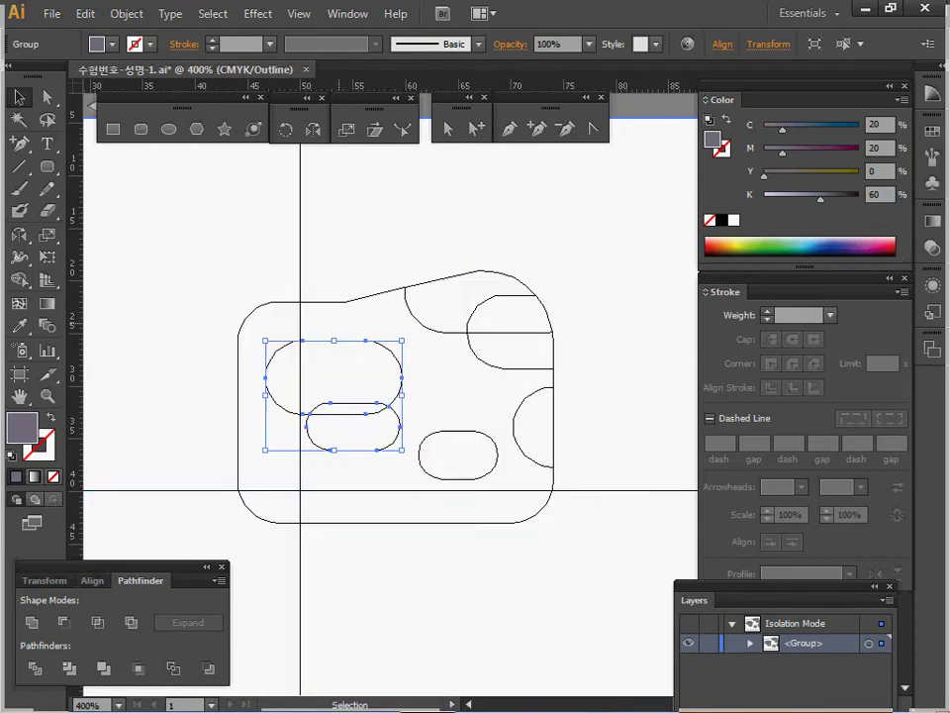
pyautogui.hotkey('ctrl', 'a')
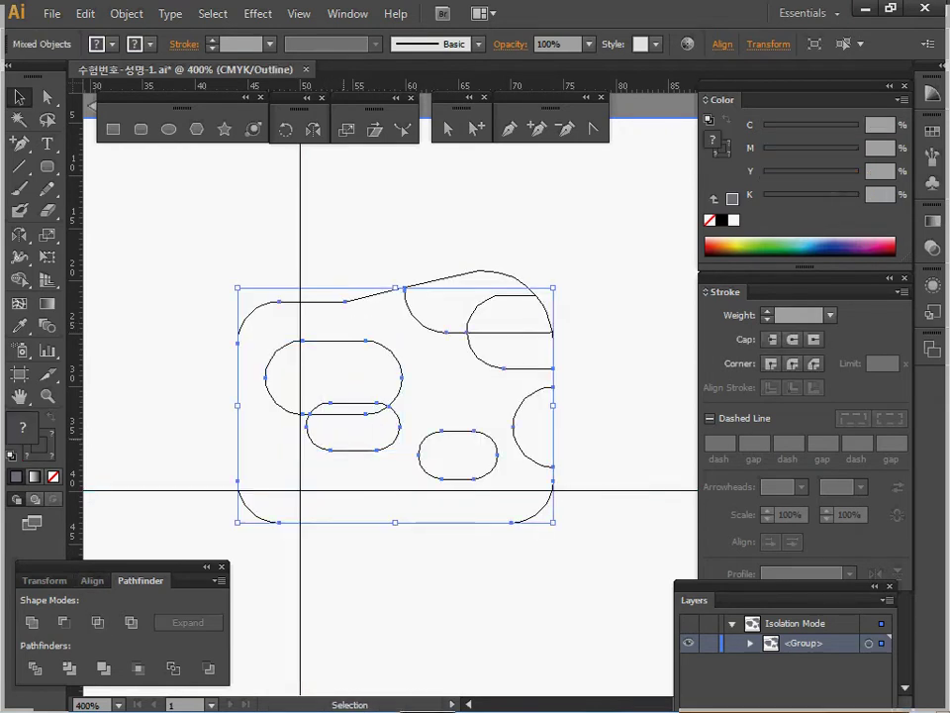
pyautogui.press('Escape')
pyautogui.hotkey('ctrl', 'y')
pyautogui.hotkey('ctrl', 'a')
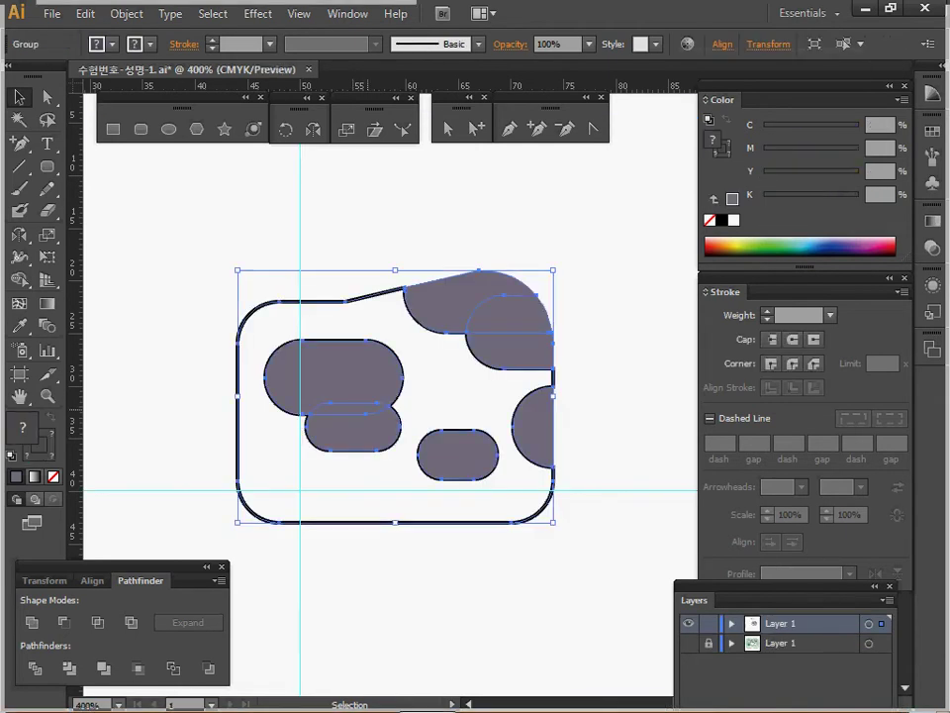
# Step: Isolate the body group and unite the two overlapping shoulder patches into one shape
pyautogui.doubleClick(341, 381)
pyautogui.click(342, 381)
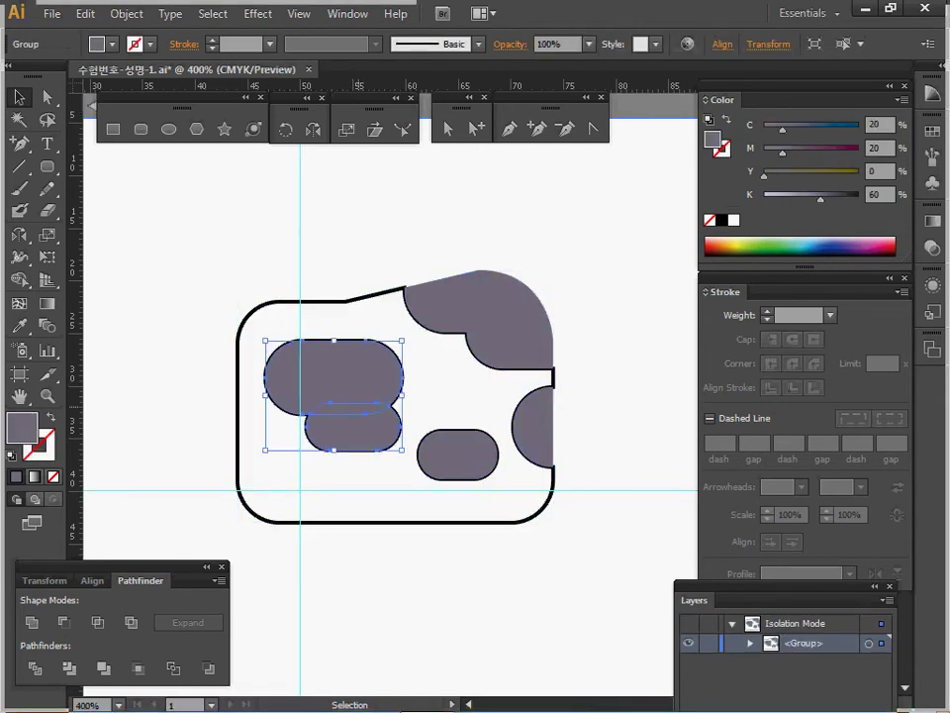
pyautogui.press('shift')
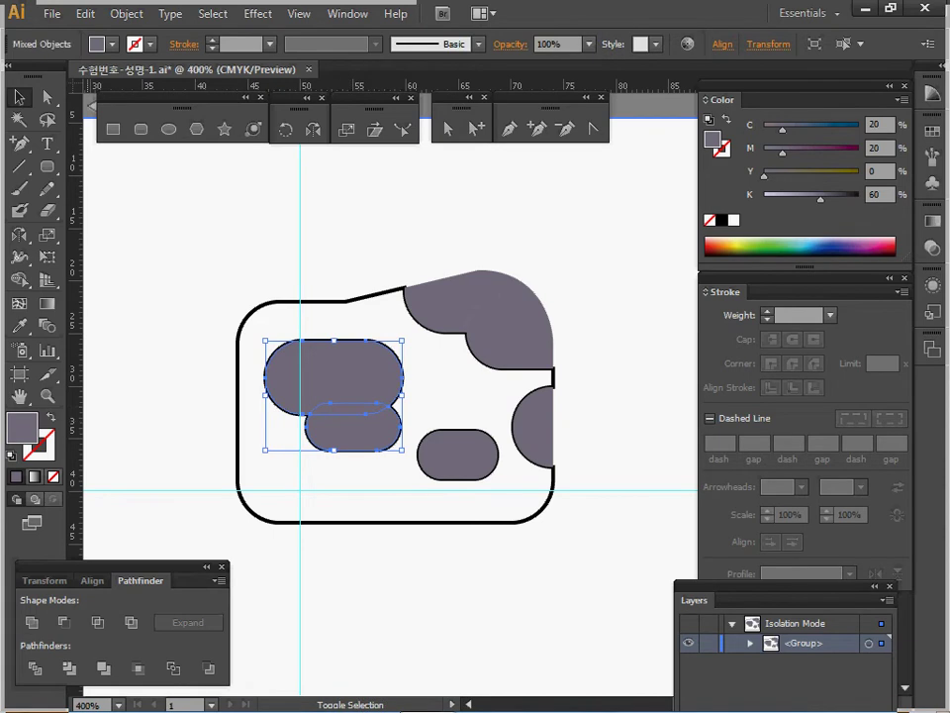
pyautogui.click(32, 621)
# Step: Unite all the rump patch pieces along the back into one shape and leave isolation mode
pyautogui.click(448, 302)
pyautogui.moveTo(492, 230); pyautogui.dragTo(552, 324)
pyautogui.click(32, 622)
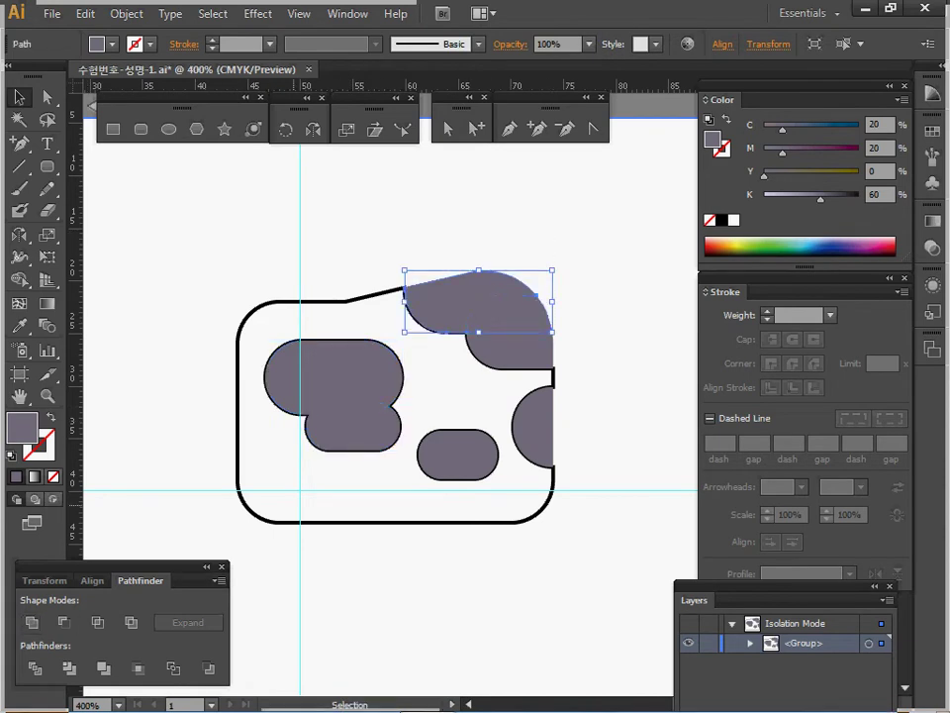
pyautogui.moveTo(582, 280); pyautogui.dragTo(523, 344)
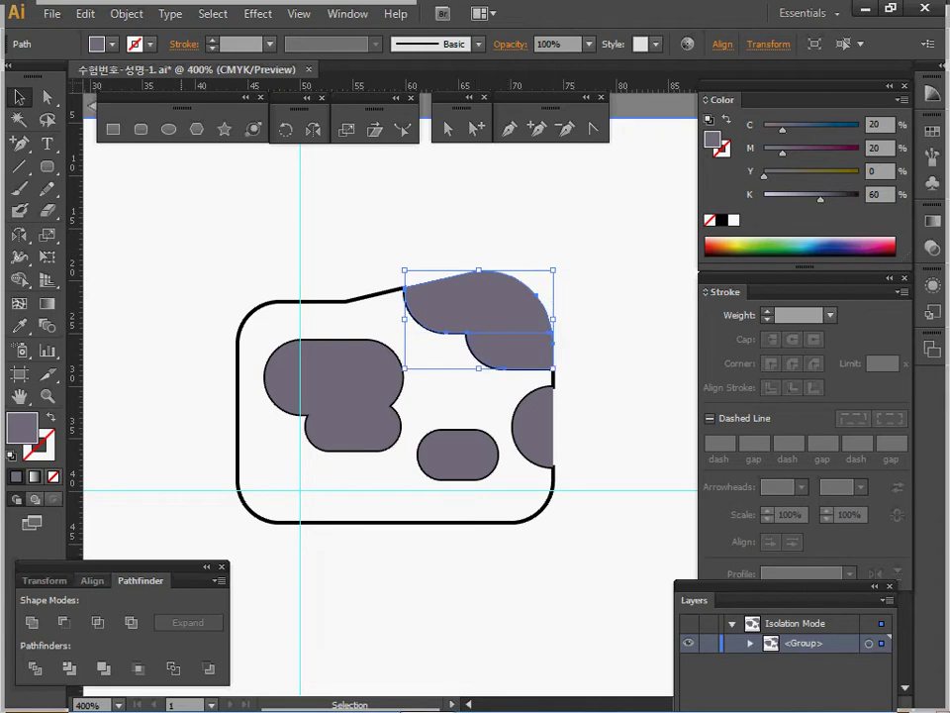
pyautogui.click(32, 622)
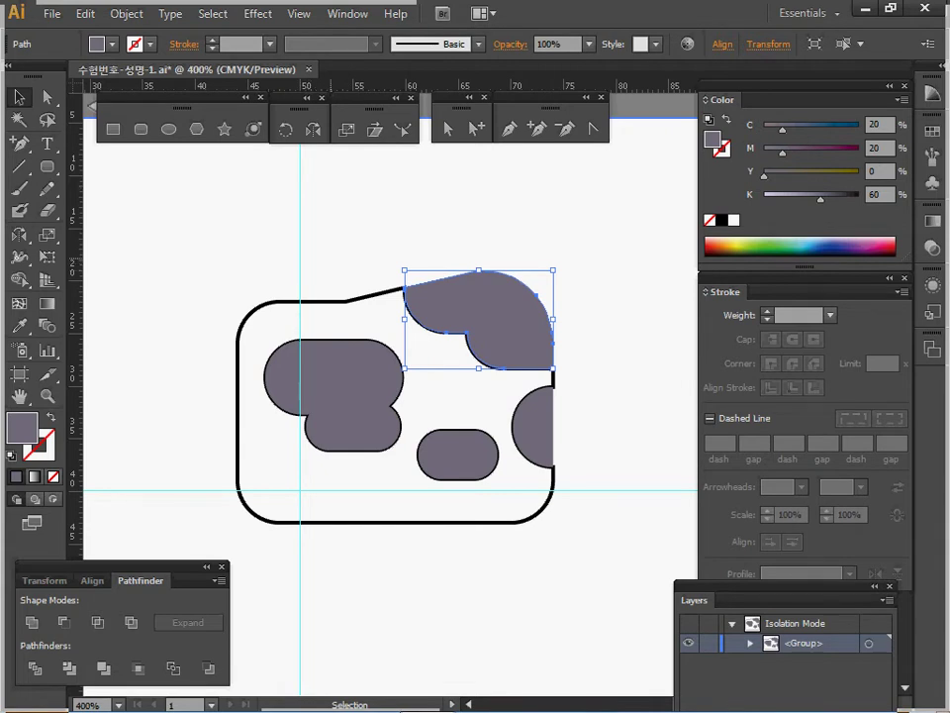
pyautogui.press('Escape')
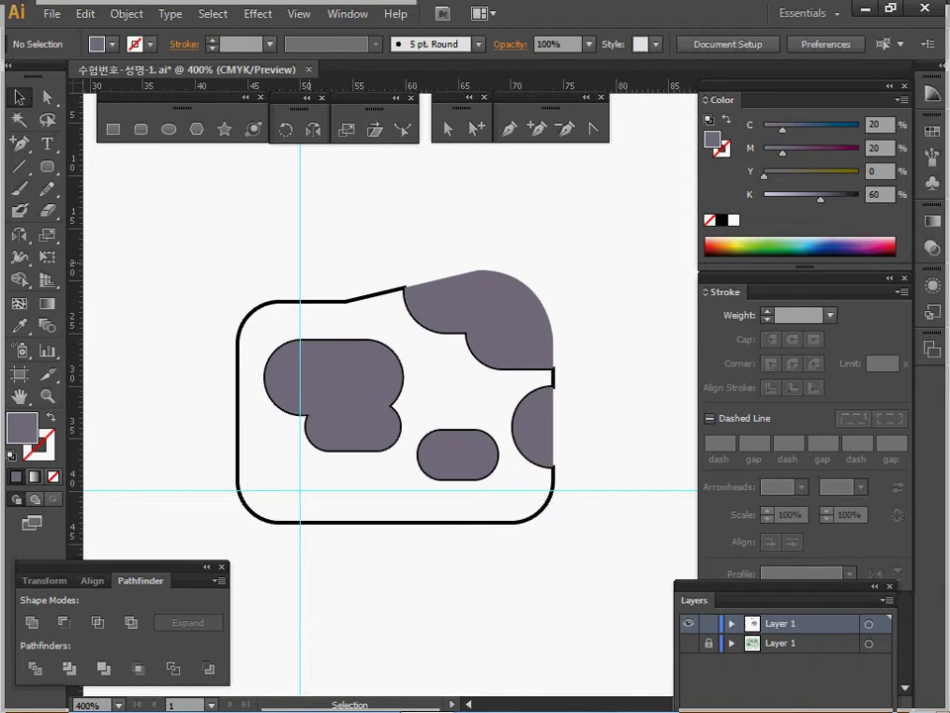
# Step: Remove the stroke from the whole cow body group
pyautogui.moveTo(312, 281); pyautogui.dragTo(396, 337)
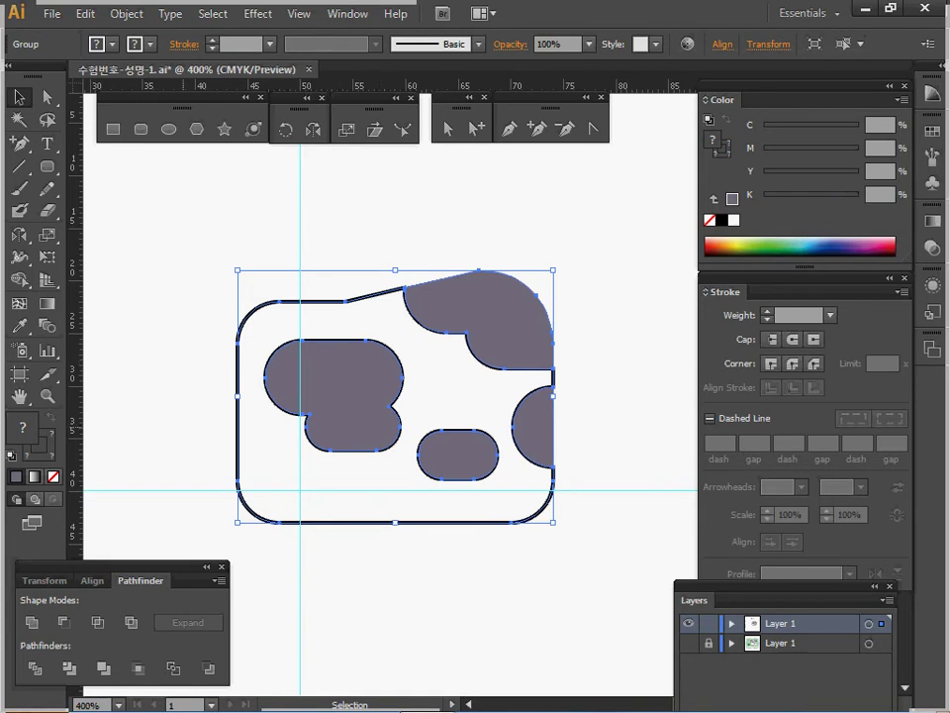
pyautogui.press('x')
pyautogui.press('/')
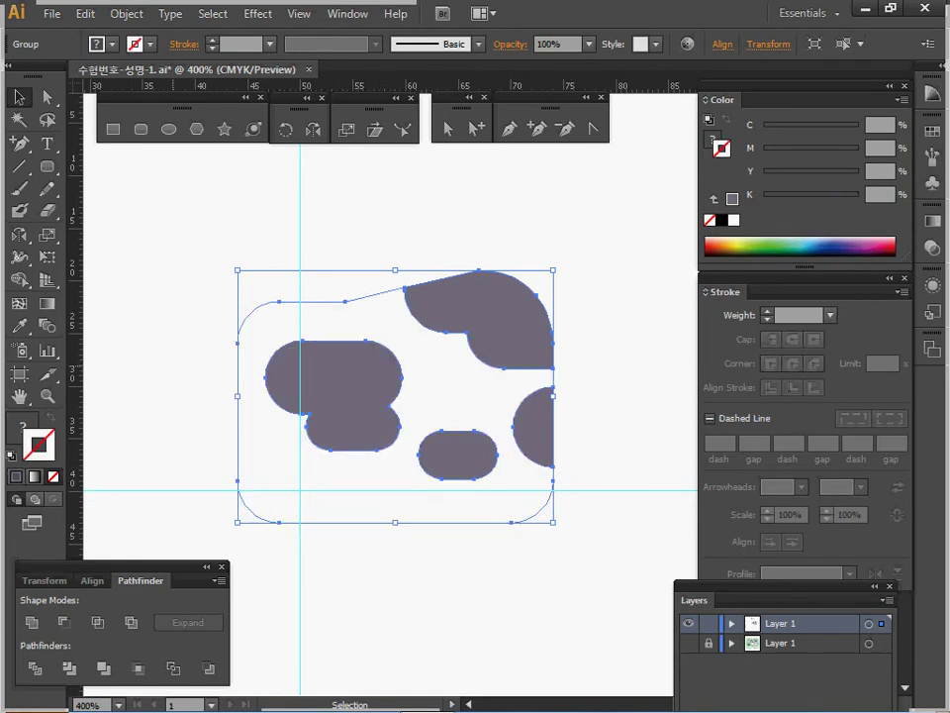
pyautogui.hotkey('ctrl', 'shift', 'a')
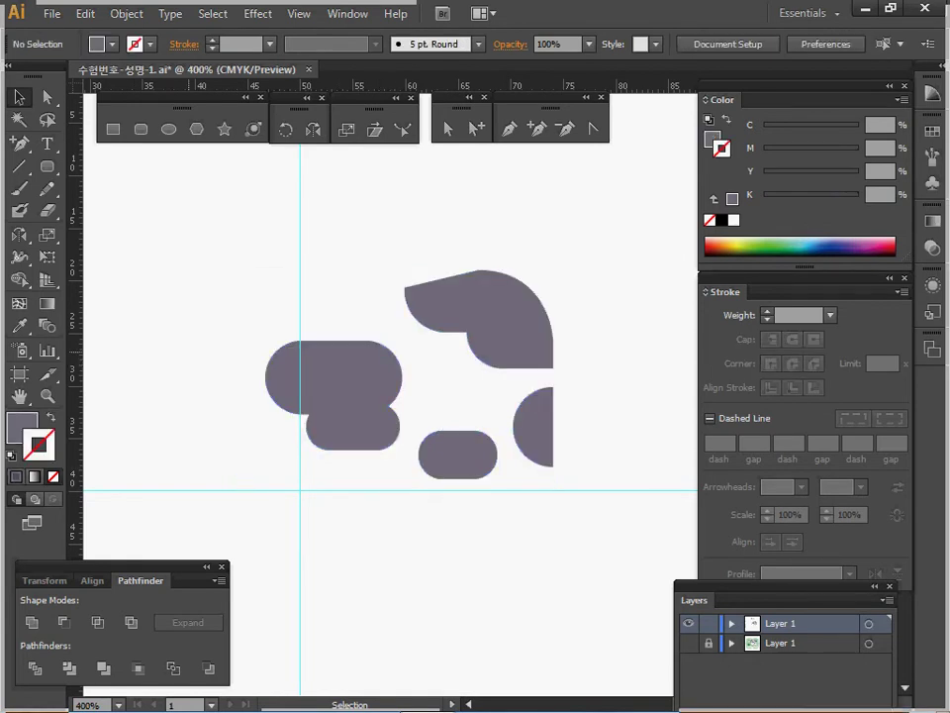
# Step: Clear the body artwork from the canvas and restore the default white fill and black stroke
pyautogui.scroll(-1, 391, 396)
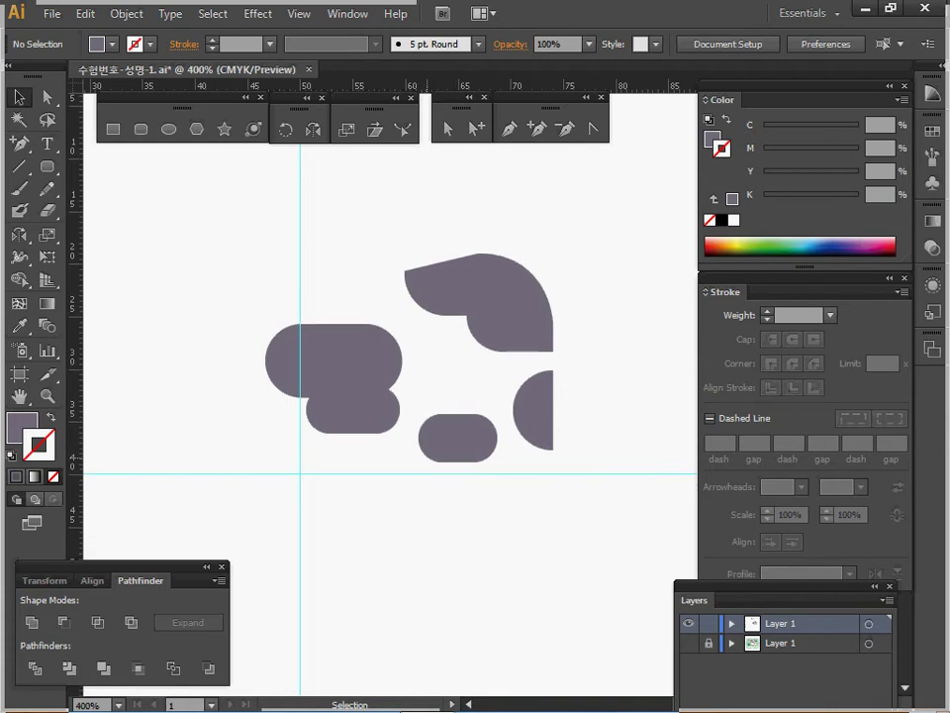
pyautogui.scroll(-5, 391, 396)
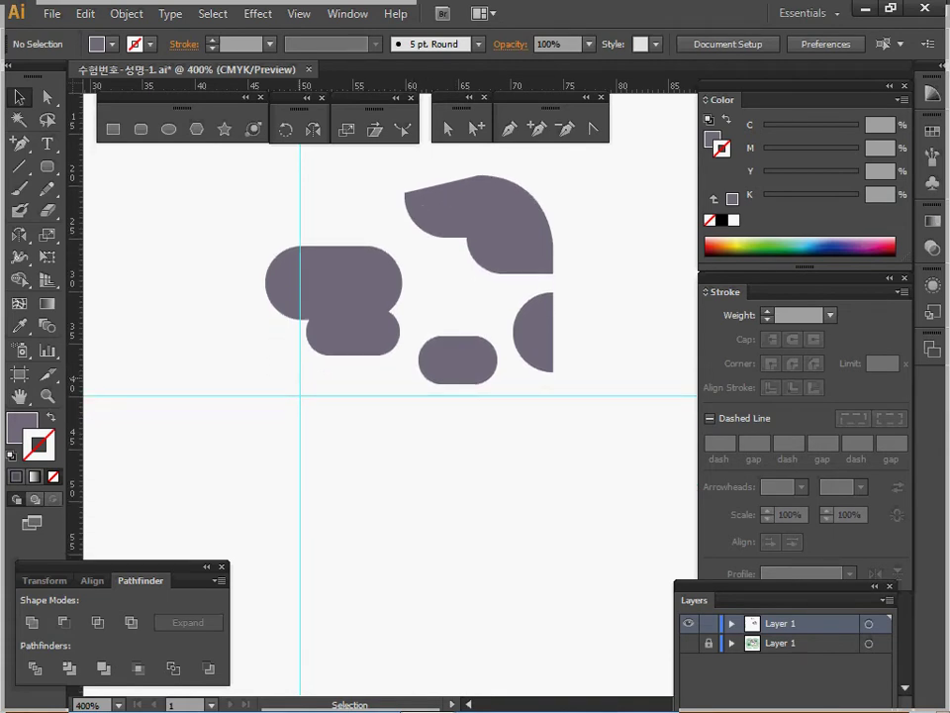
pyautogui.hotkey('ctrl', 'a')
pyautogui.press('Delete')
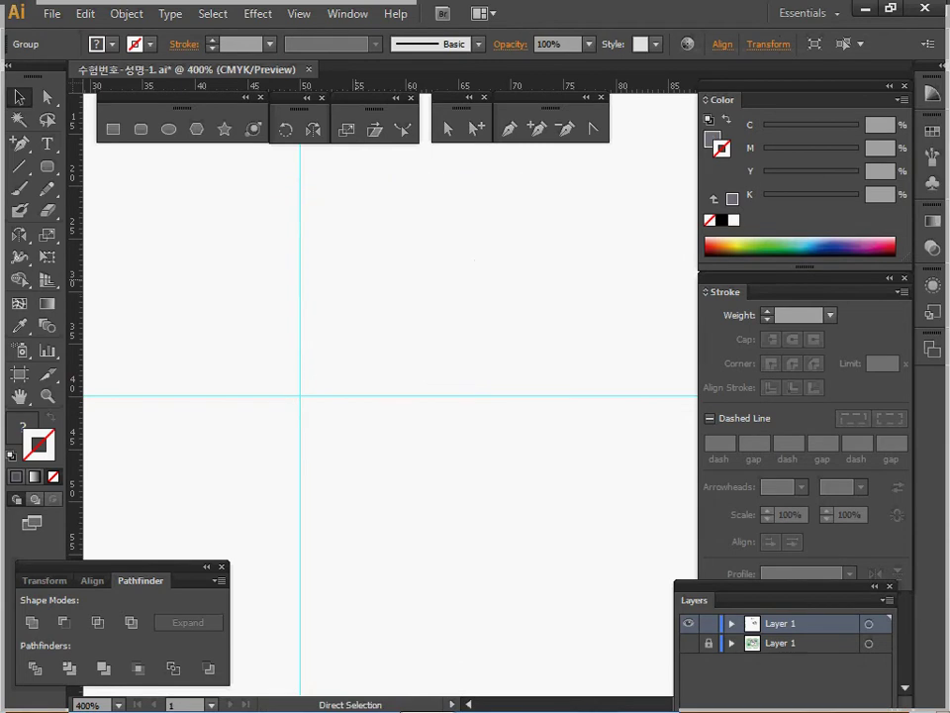
pyautogui.press('m')
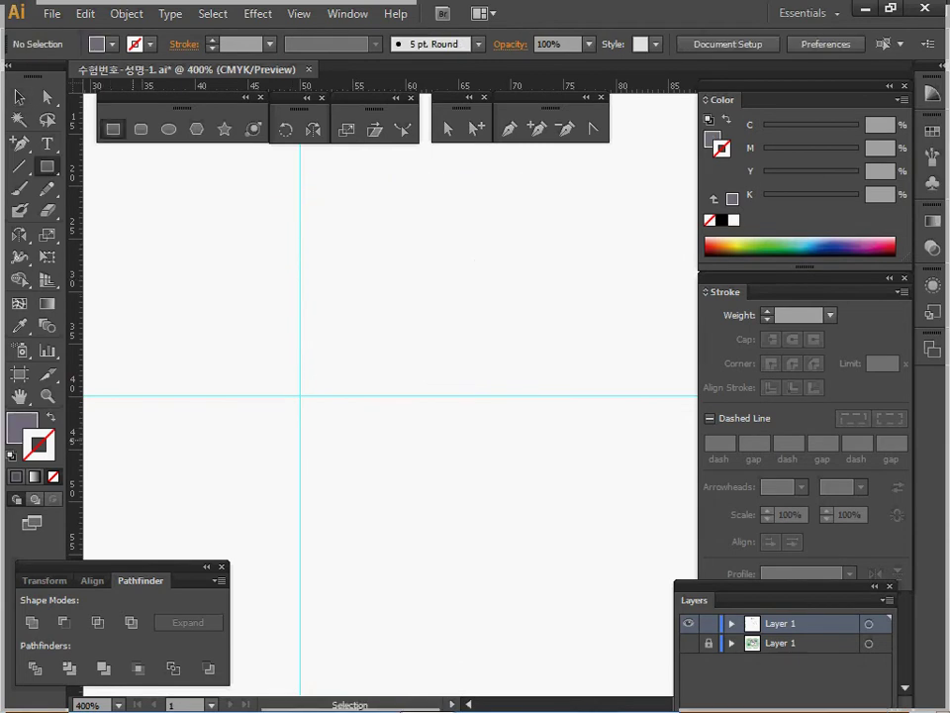
pyautogui.press('d')
pyautogui.click(300, 291)
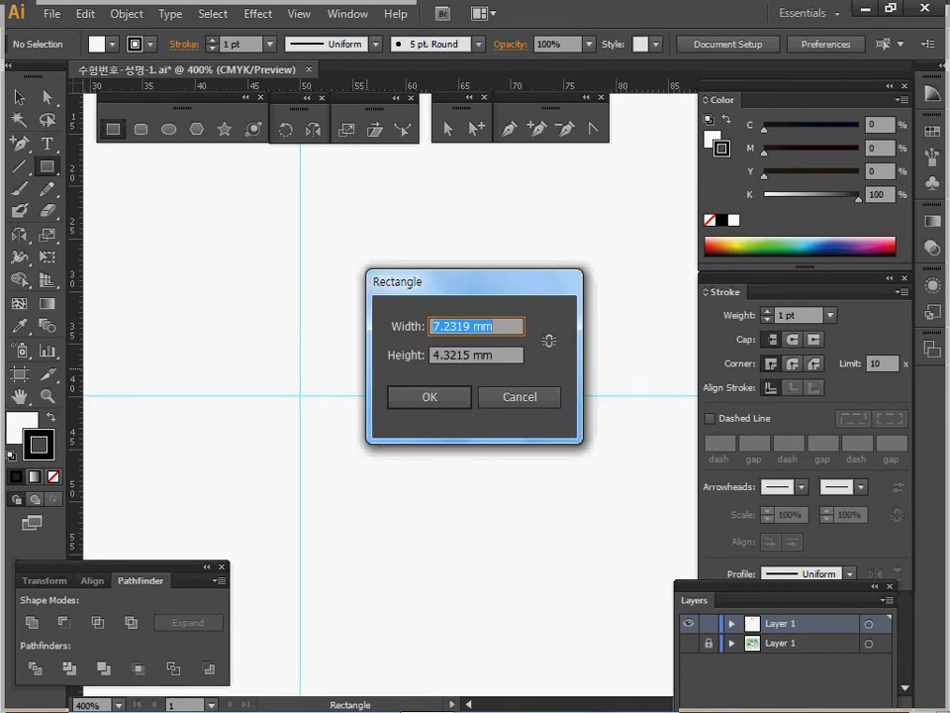
pyautogui.write('7')
pyautogui.press('Tab')
pyautogui.write('2')
pyautogui.press('Return')
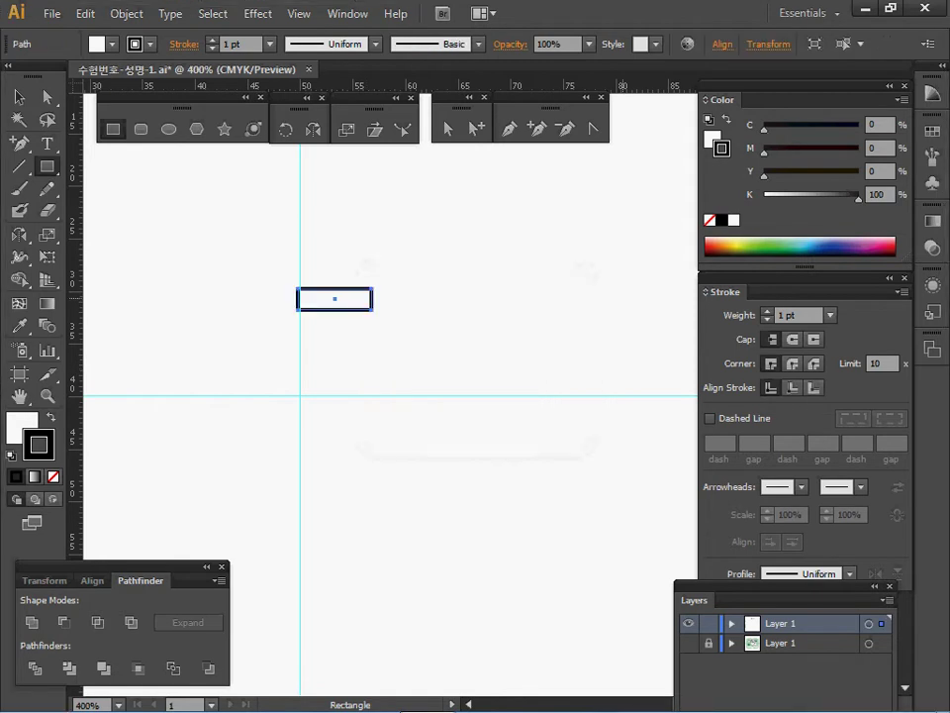
pyautogui.press('Delete')
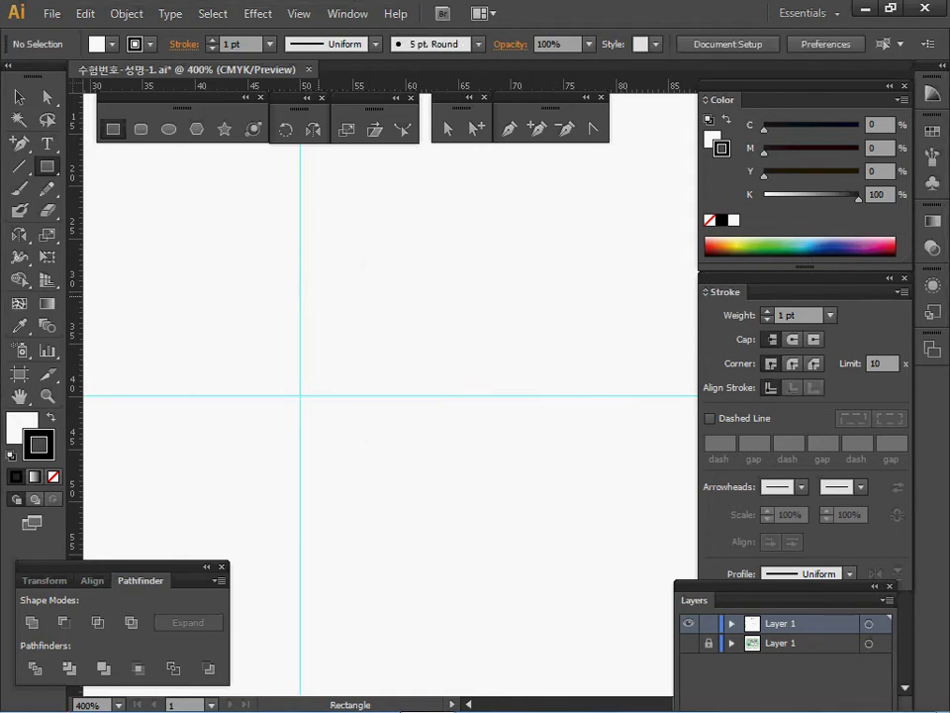
# Step: Create a rectangle 7 mm wide and 20 mm high for the cow's leg
pyautogui.click(384, 375)
pyautogui.write('7')
pyautogui.press('Tab')
pyautogui.write('2')
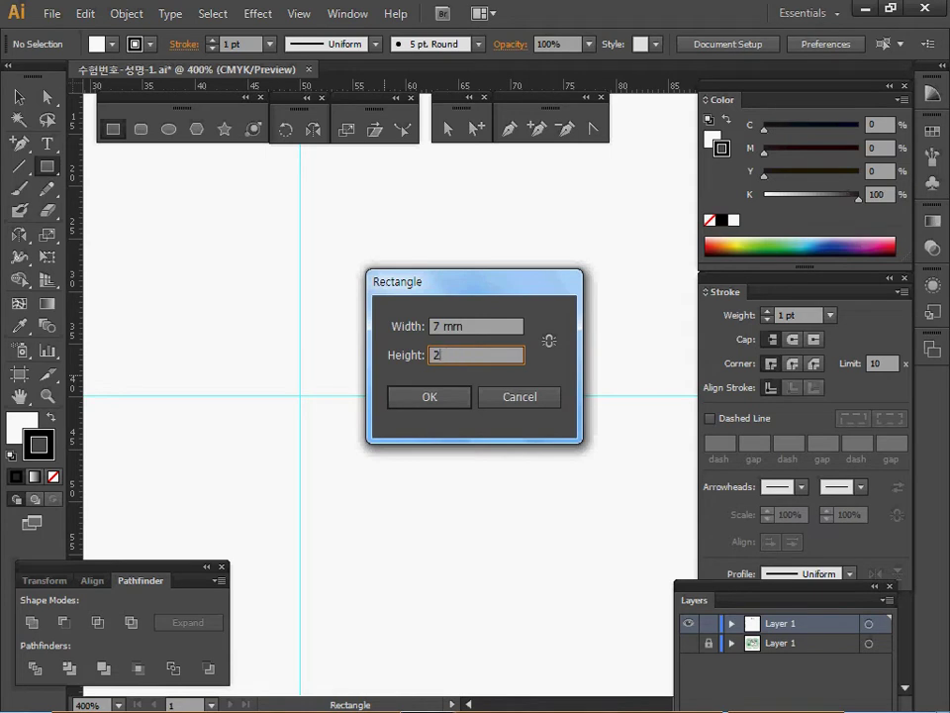
pyautogui.press('Return')
pyautogui.moveTo(355, 401); pyautogui.dragTo(432, 319)
pyautogui.keyDown('ctrl'); pyautogui.click(373, 333); pyautogui.keyUp('ctrl')
pyautogui.moveTo(449, 379); pyautogui.dragTo(468, 344)
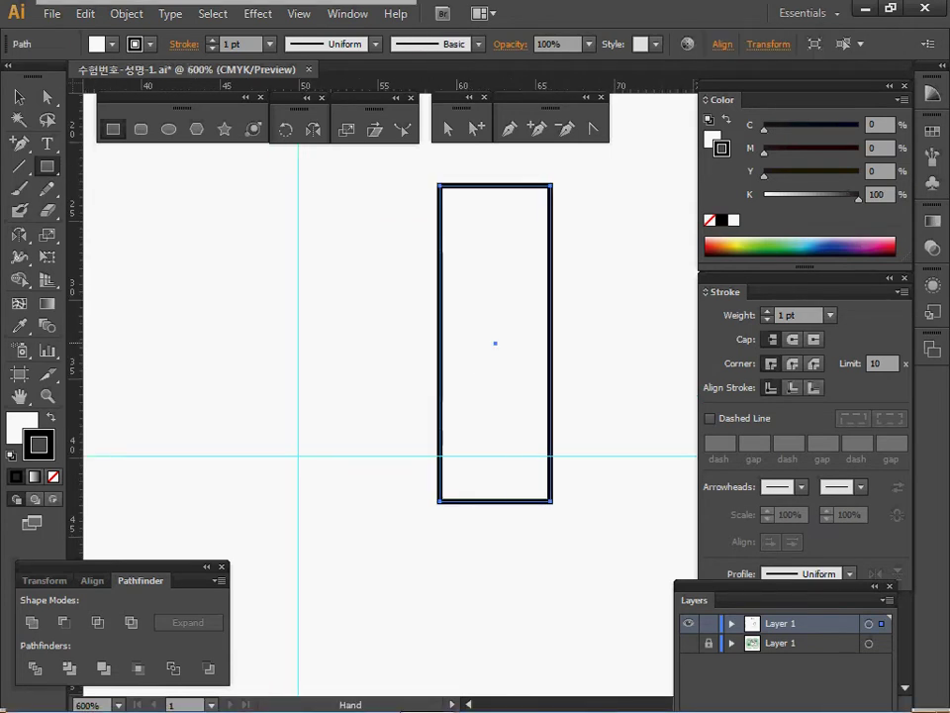
pyautogui.moveTo(403, 292); pyautogui.dragTo(357, 283)
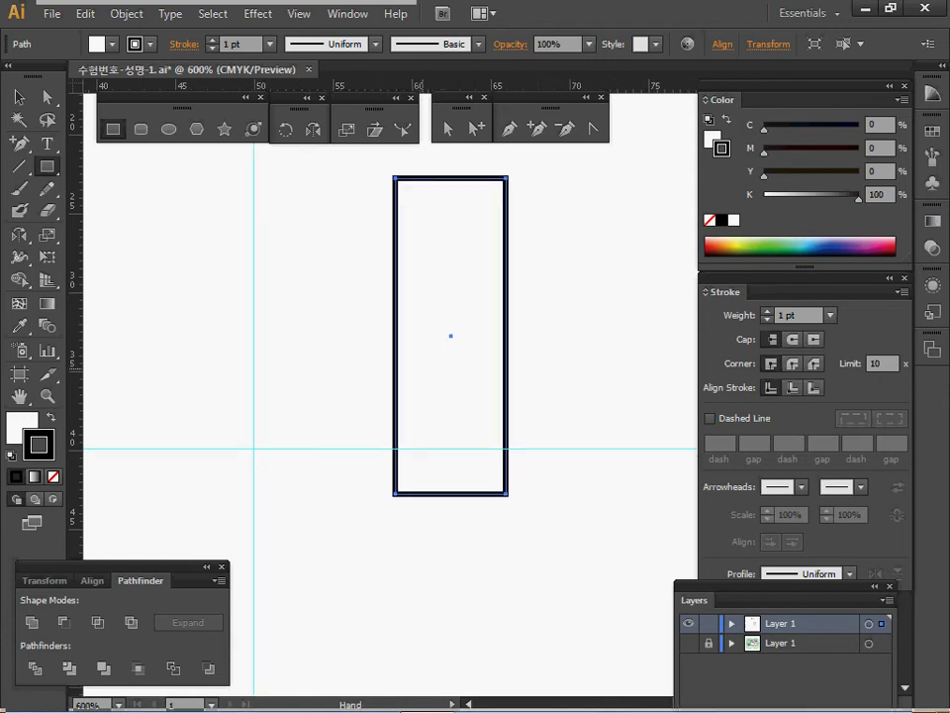
pyautogui.keyDown('ctrl'); pyautogui.keyDown('alt'); pyautogui.click(376, 347); pyautogui.keyUp('alt'); pyautogui.keyUp('ctrl')
pyautogui.moveTo(376, 347); pyautogui.dragTo(309, 301)
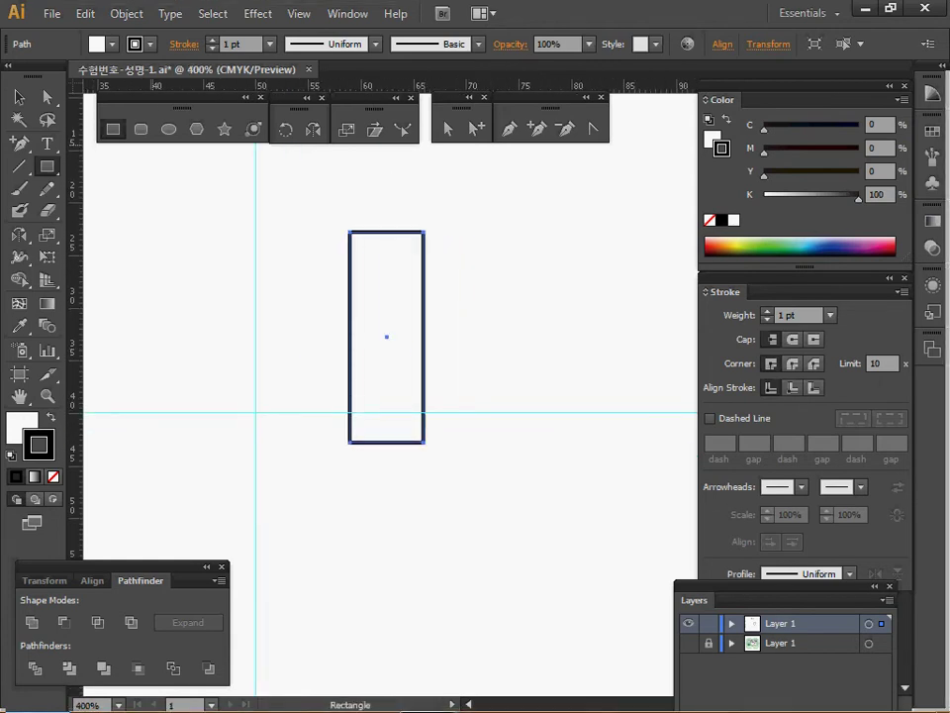
# Step: Select the rectangle's two lower anchor points and scale them uniformly to 60% to taper the leg
pyautogui.press('a')
pyautogui.moveTo(299, 415); pyautogui.dragTo(462, 456)
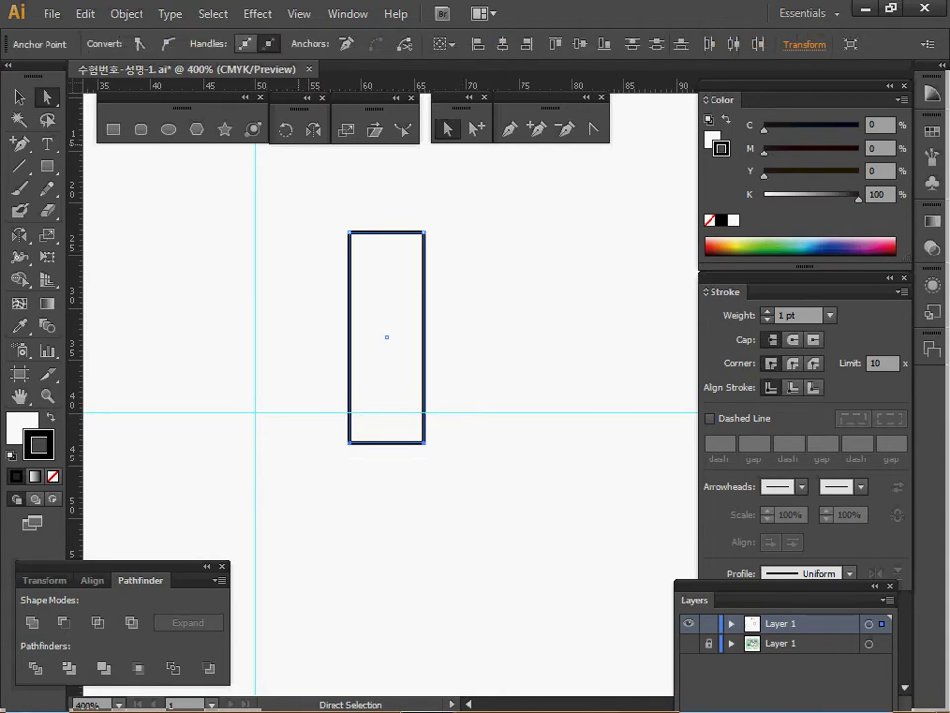
pyautogui.doubleClick(346, 129)
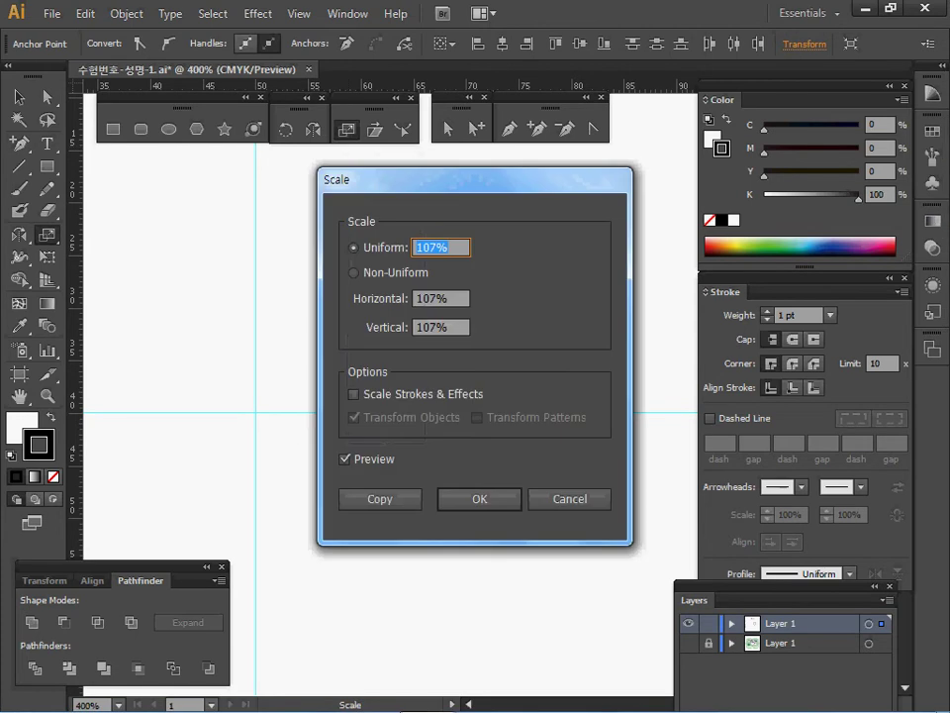
pyautogui.write('60')
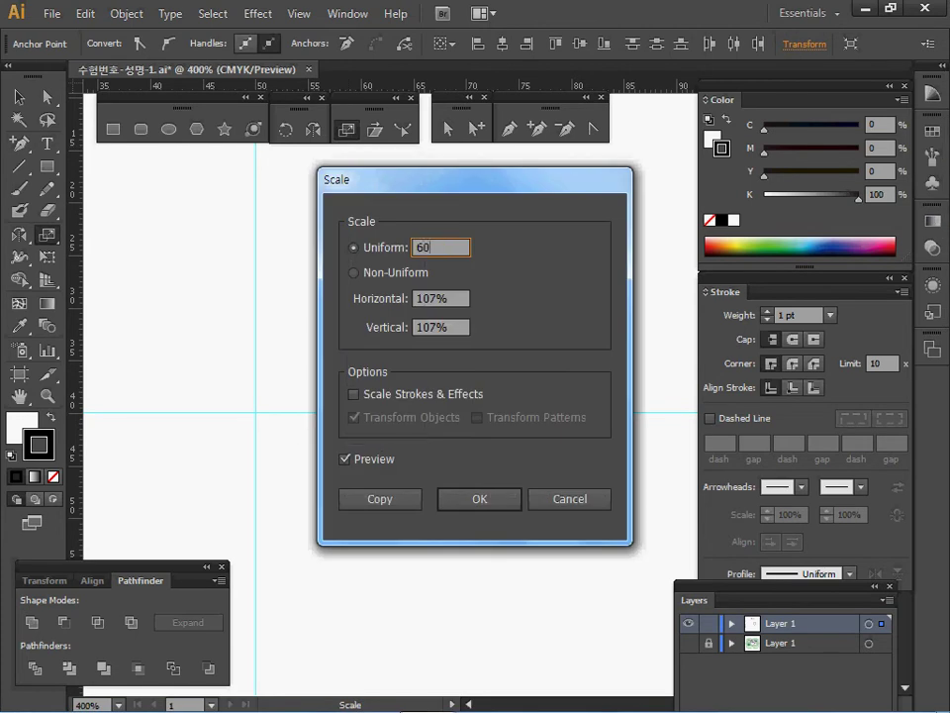
pyautogui.press('Return')
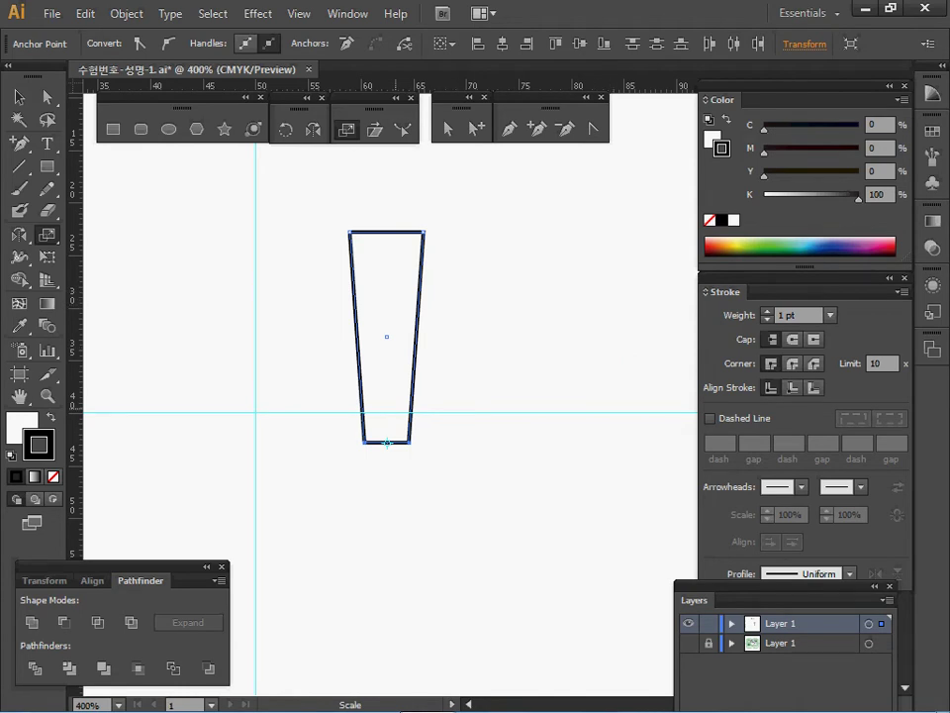
# Step: With the reference layer shown, place the tapered leg over the cow's white front leg and set its fill to none
pyautogui.keyDown('ctrl'); pyautogui.click(414, 416); pyautogui.keyUp('ctrl')
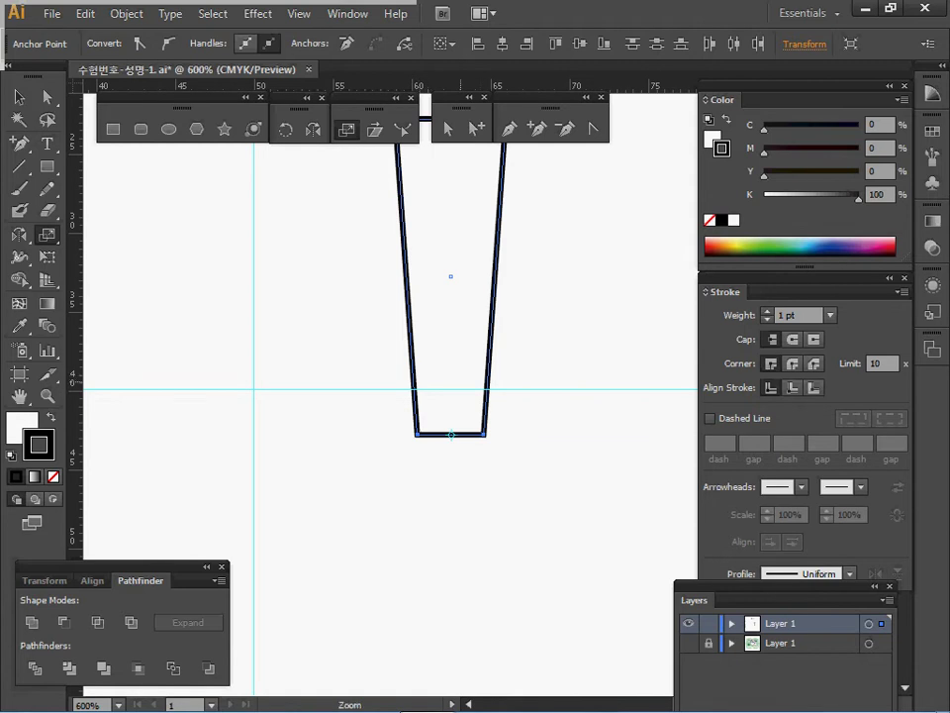
pyautogui.keyDown('ctrl'); pyautogui.keyDown('alt'); pyautogui.click(446, 386); pyautogui.keyUp('alt'); pyautogui.keyUp('ctrl')
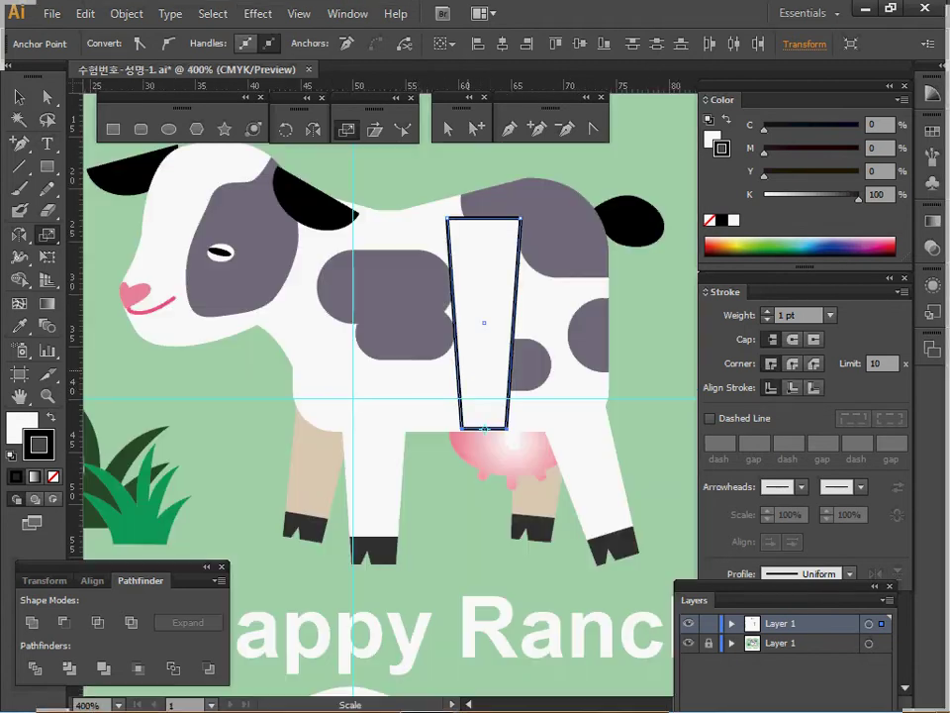
pyautogui.moveTo(494, 351); pyautogui.dragTo(384, 486)
pyautogui.moveTo(374, 562); pyautogui.dragTo(376, 566)
pyautogui.click(20, 428)
pyautogui.click(54, 476)
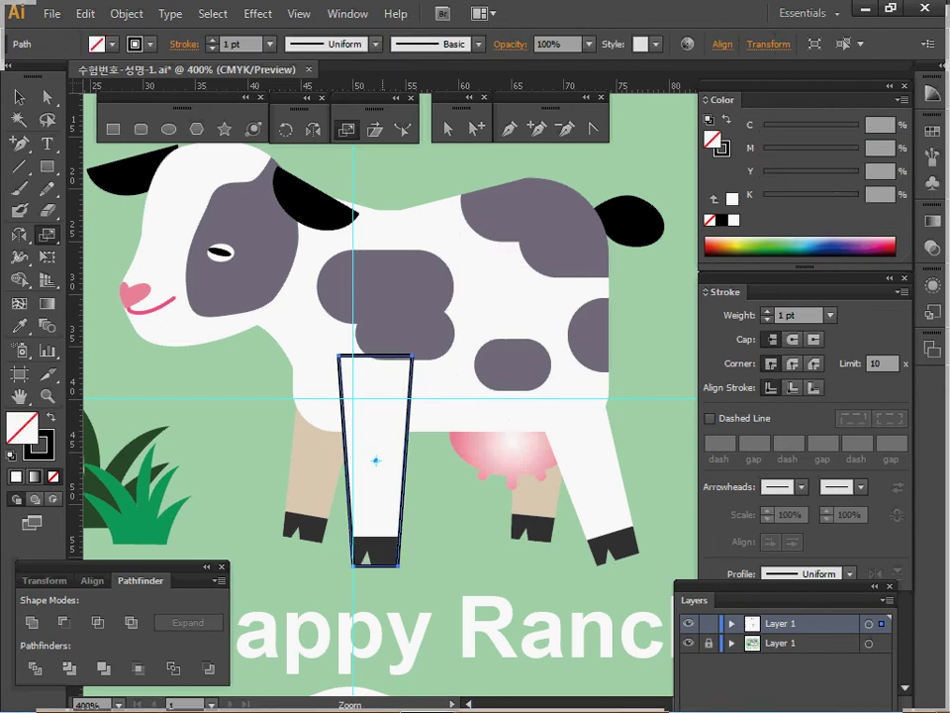
# Step: Draw a horizontal line across the front leg at the hoof's upper edge, extending past both sides of the leg
pyautogui.keyDown('ctrl'); pyautogui.click(380, 564); pyautogui.keyUp('ctrl')
pyautogui.keyDown('ctrl'); pyautogui.click(381, 564); pyautogui.keyUp('ctrl')
pyautogui.keyDown('ctrl'); pyautogui.click(510, 351); pyautogui.keyUp('ctrl')
pyautogui.moveTo(480, 322); pyautogui.dragTo(169, 692)
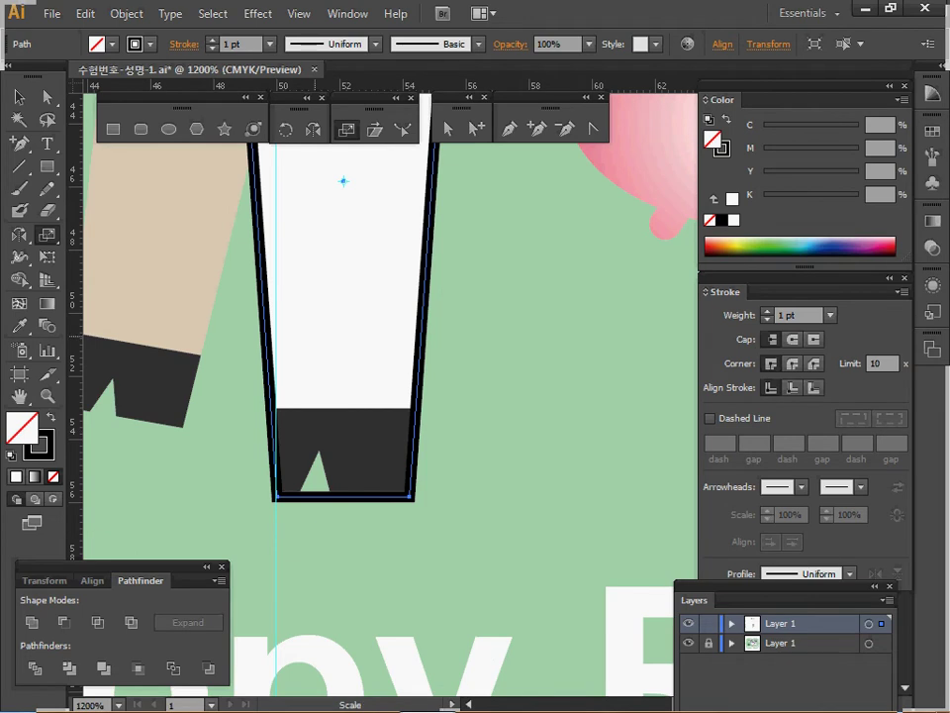
pyautogui.press('\\')
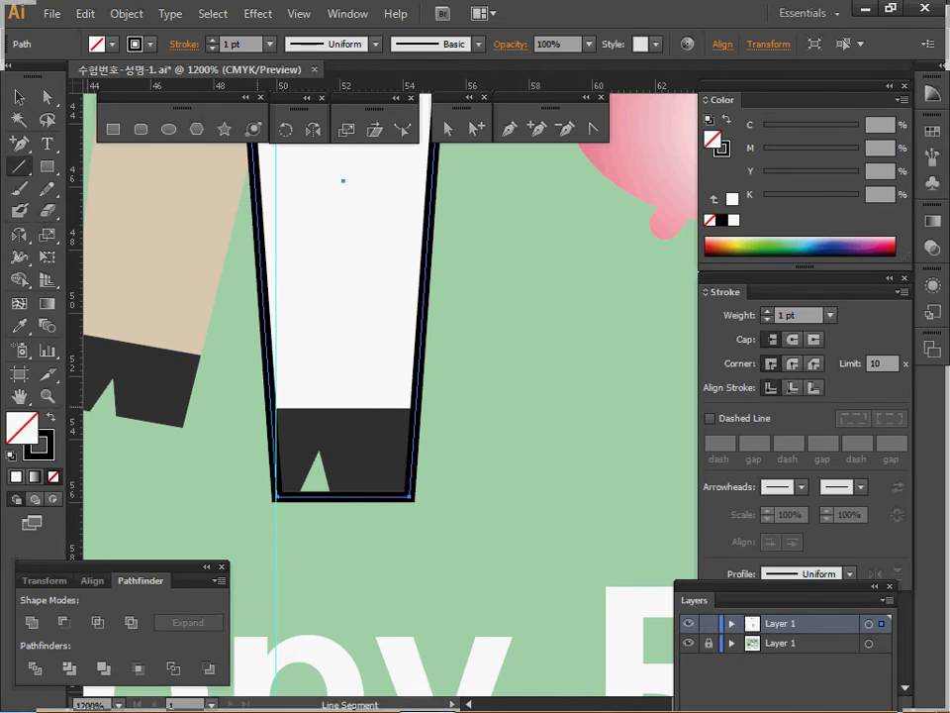
pyautogui.moveTo(218, 400)
pyautogui.mouseDown()
pyautogui.moveTo(482, 401)
pyautogui.moveTo(454, 406)
pyautogui.mouseUp()
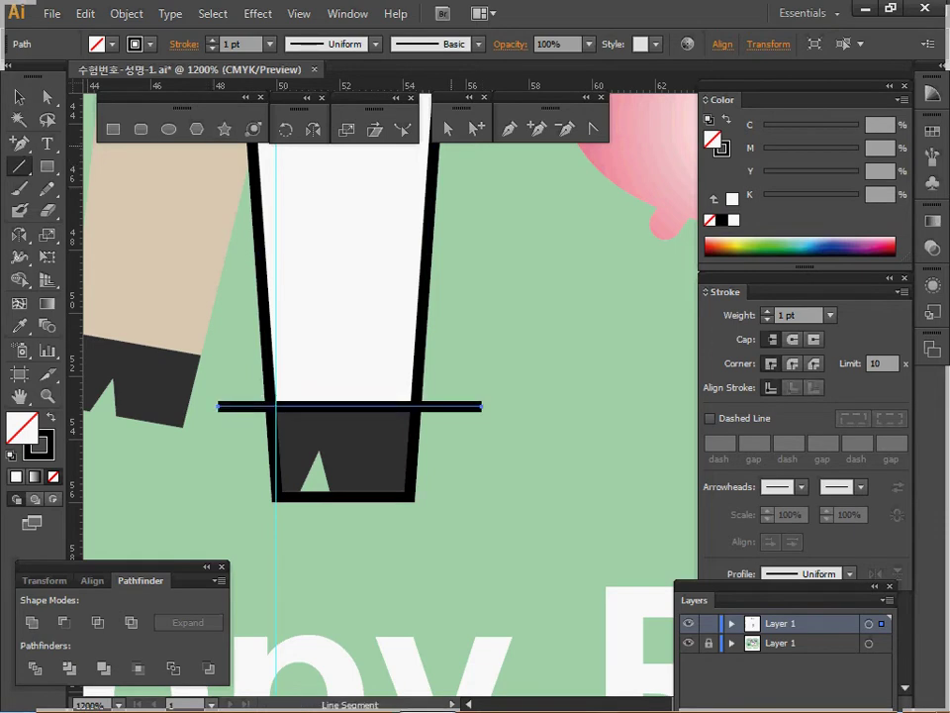
pyautogui.press('p')
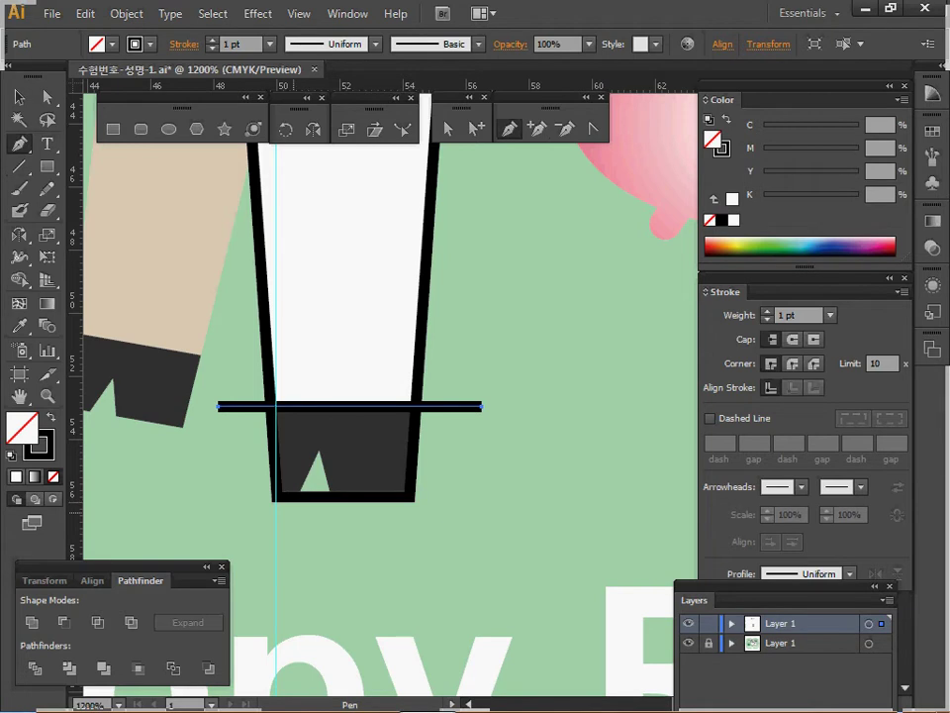
# Step: Draw an open inverted V over the hoof's notch, with both ends extending below the leg's lower edge
pyautogui.keyDown('ctrl'); pyautogui.click(287, 518); pyautogui.keyUp('ctrl')
pyautogui.click(319, 451)
pyautogui.click(287, 515)
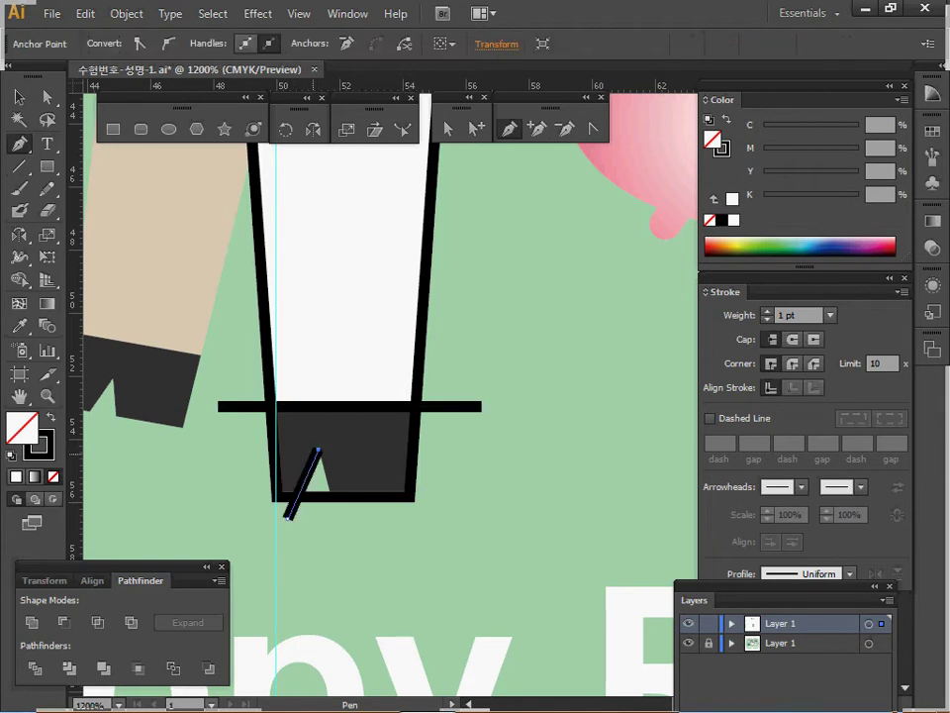
pyautogui.moveTo(318, 451); pyautogui.dragTo(336, 521)
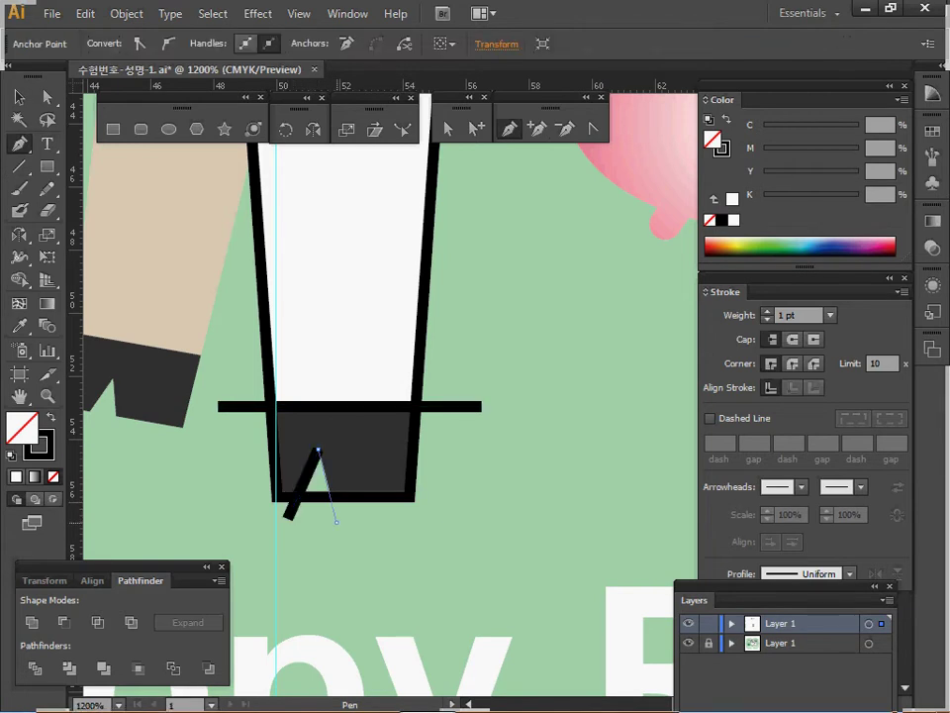
pyautogui.click(337, 520)
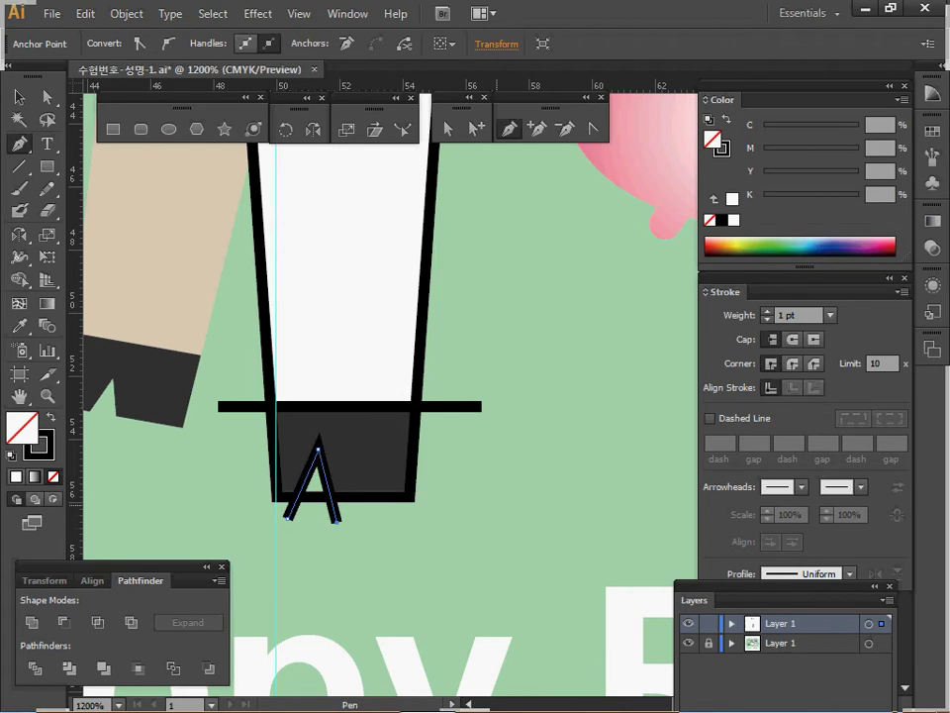
# Step: Hide the reference layer, then select the leg, the horizontal line and the inverted V and split them with Divide
pyautogui.click(689, 644)
pyautogui.keyDown('ctrl'); pyautogui.keyDown('alt'); pyautogui.click(422, 463); pyautogui.keyUp('alt'); pyautogui.keyUp('ctrl')
pyautogui.keyDown('ctrl'); pyautogui.keyDown('alt'); pyautogui.click(422, 463); pyautogui.keyUp('alt'); pyautogui.keyUp('ctrl')
pyautogui.moveTo(491, 340); pyautogui.dragTo(321, 455)
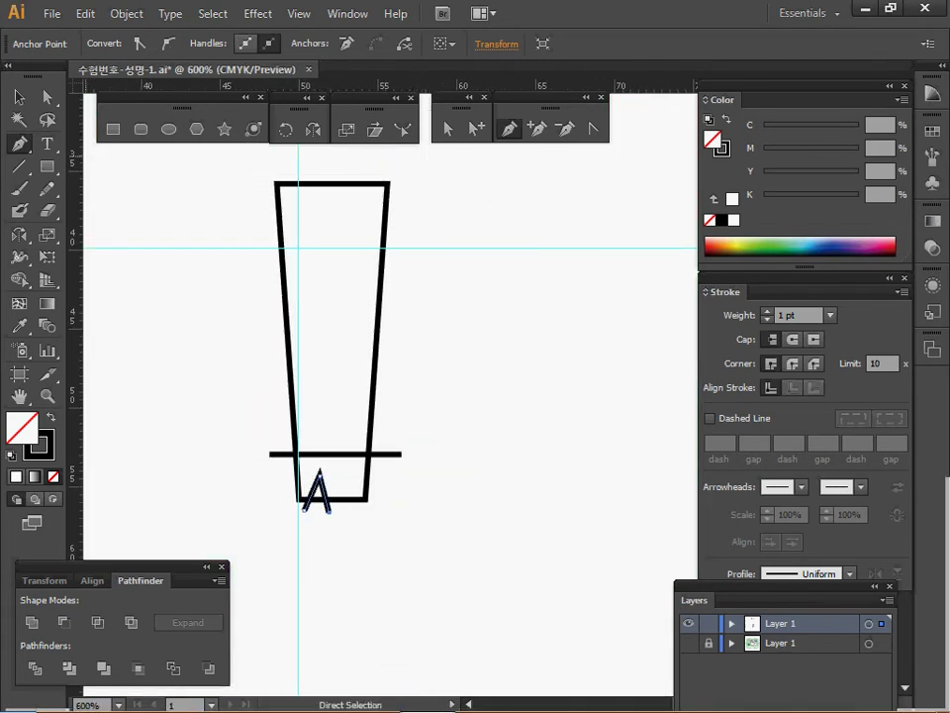
pyautogui.click(19, 97)
pyautogui.moveTo(426, 349); pyautogui.dragTo(286, 500)
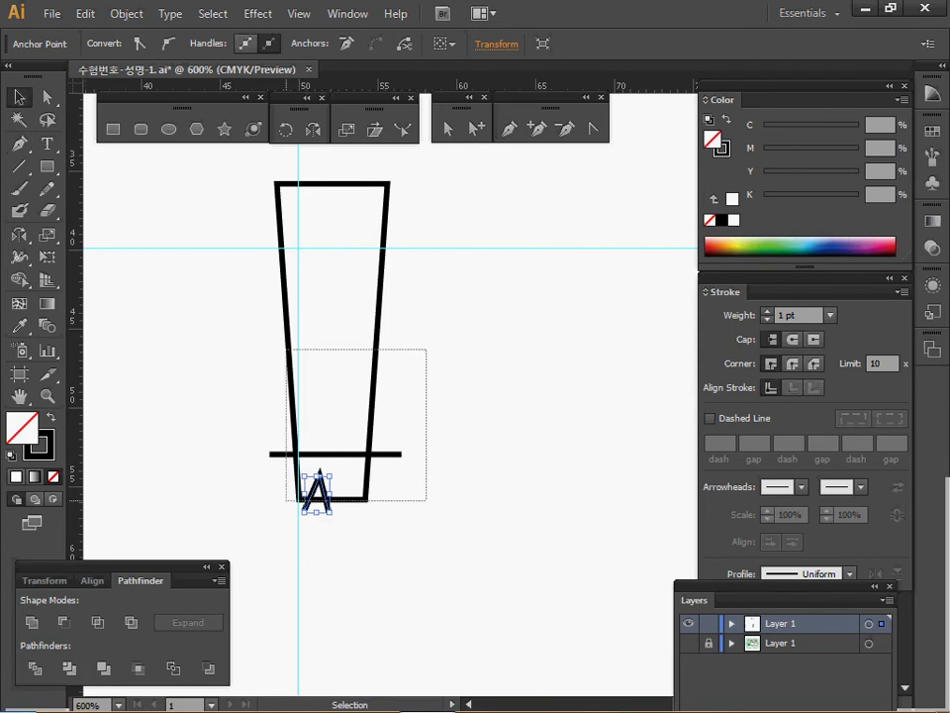
pyautogui.moveTo(287, 349); pyautogui.dragTo(427, 500)
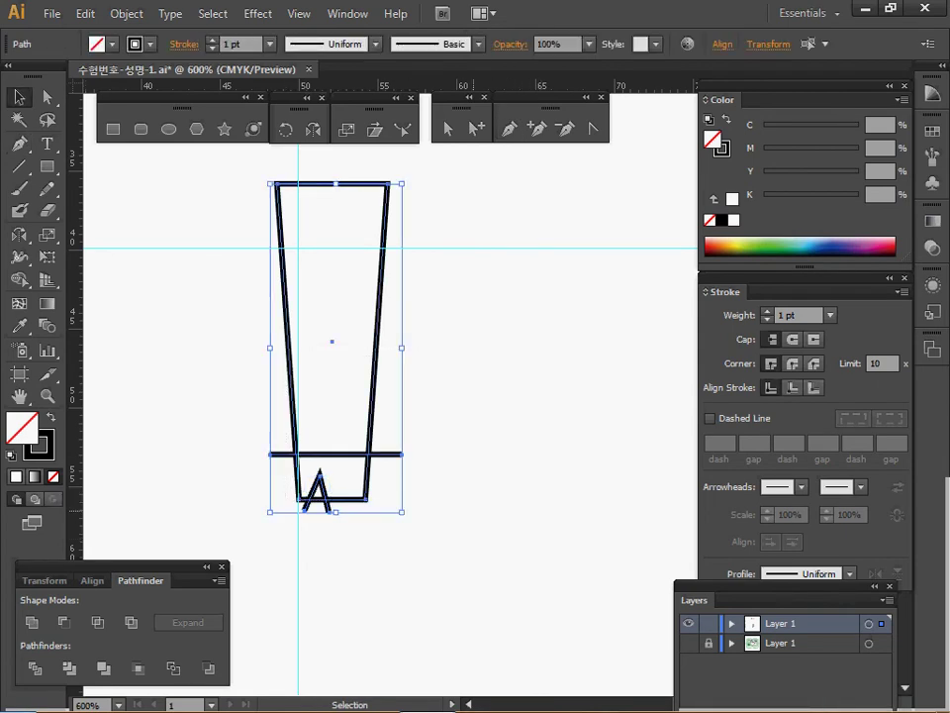
pyautogui.click(36, 668)
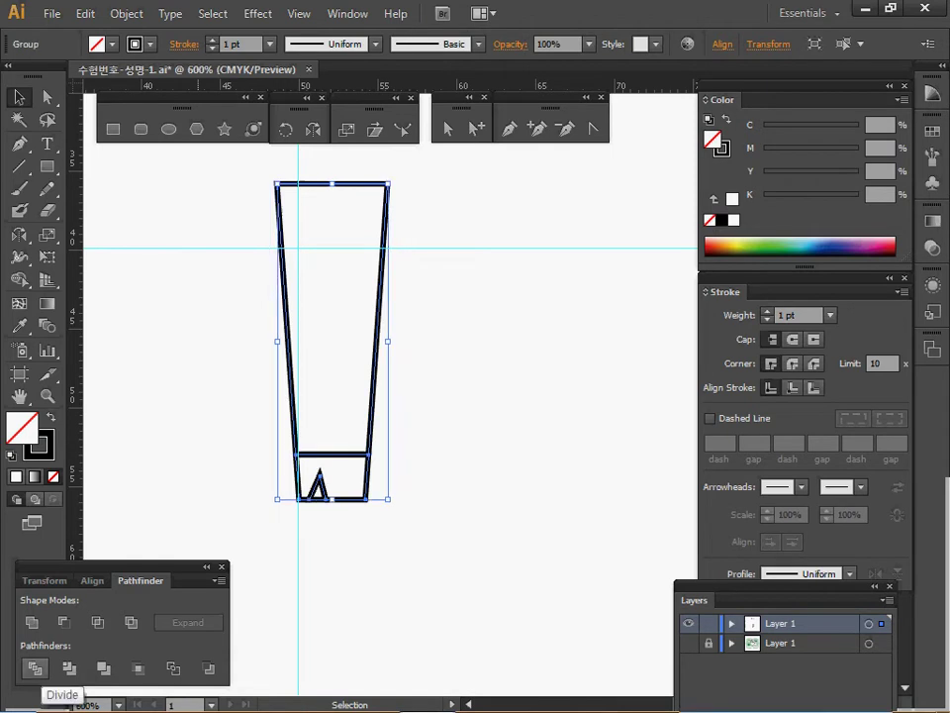
# Step: Inside the divided leg group, delete the triangular notch piece and fill the hoof with the black swatch colour, without a stroke
pyautogui.doubleClick(361, 455)
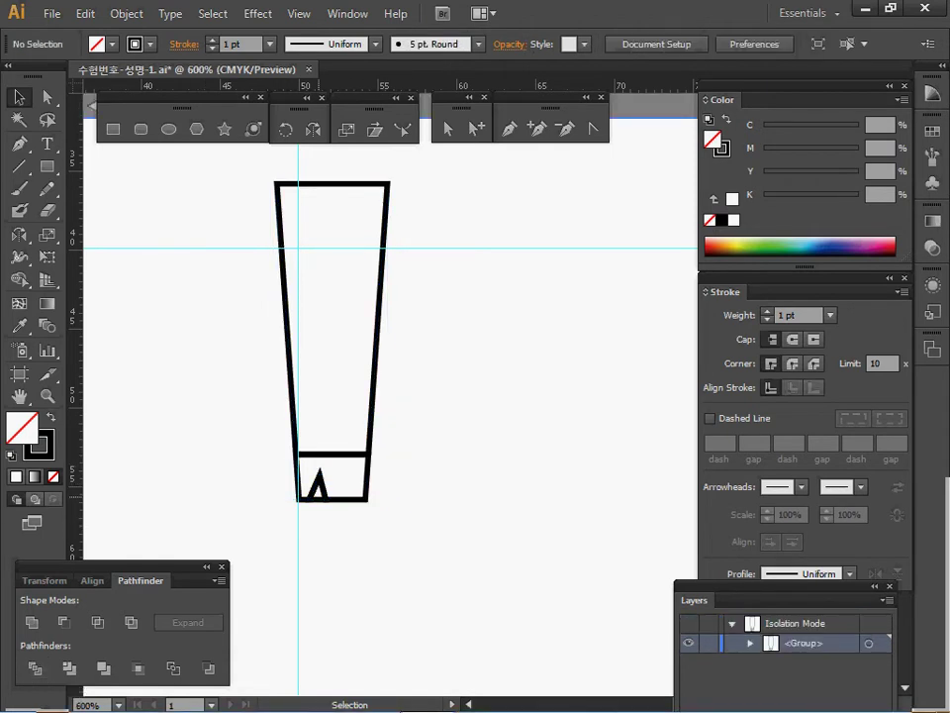
pyautogui.click(318, 483)
pyautogui.moveTo(265, 515); pyautogui.dragTo(351, 490)
pyautogui.hotkey('ctrl', '-')
pyautogui.hotkey('ctrl', '-')
pyautogui.hotkey('ctrl', '-')
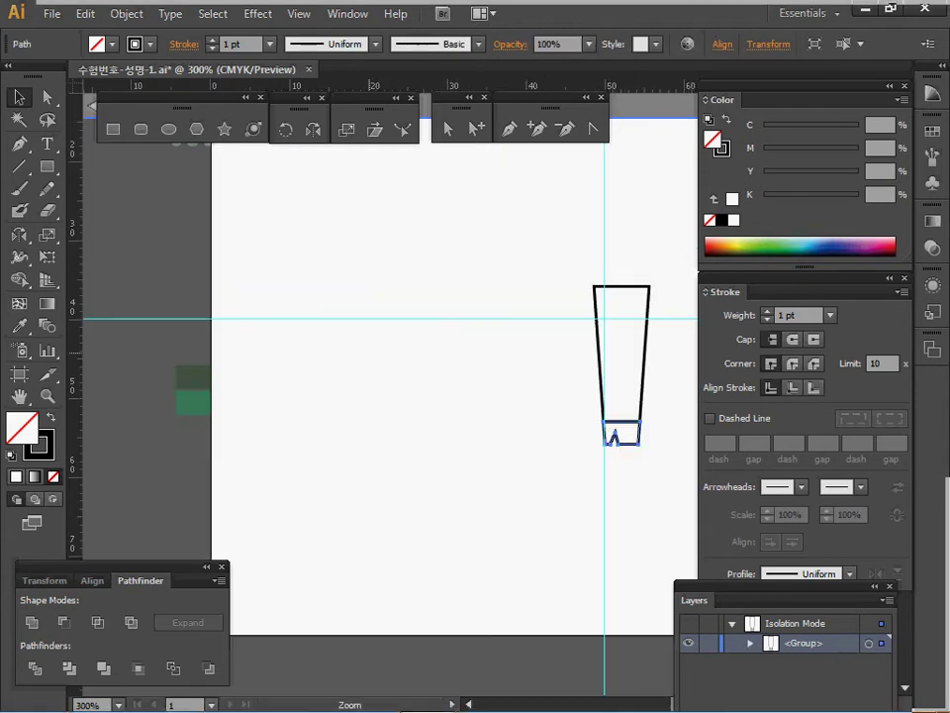
pyautogui.moveTo(337, 331); pyautogui.dragTo(297, 338)
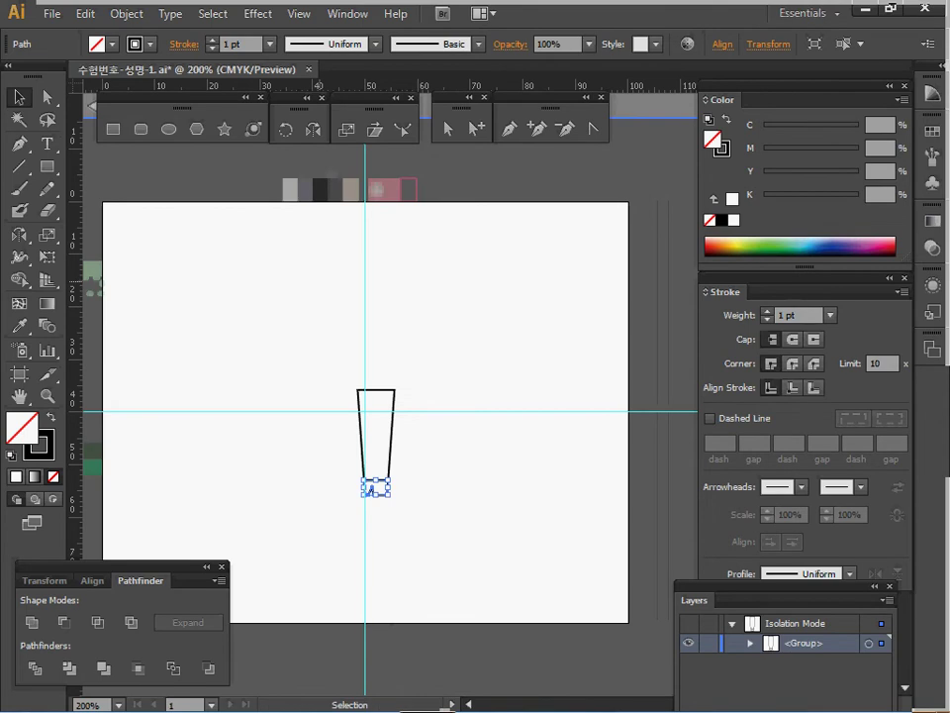
pyautogui.press('i')
pyautogui.click(321, 187)
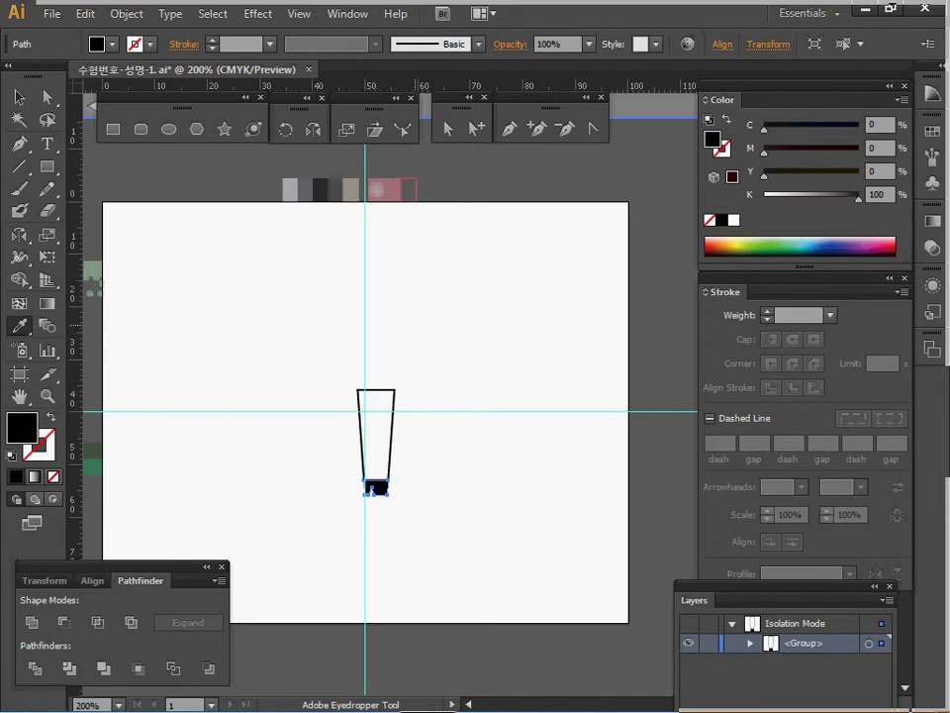
pyautogui.keyDown('ctrl'); pyautogui.doubleClick(344, 347); pyautogui.keyUp('ctrl')
pyautogui.keyDown('ctrl'); pyautogui.moveTo(344, 346); pyautogui.dragTo(440, 538); pyautogui.keyUp('ctrl')
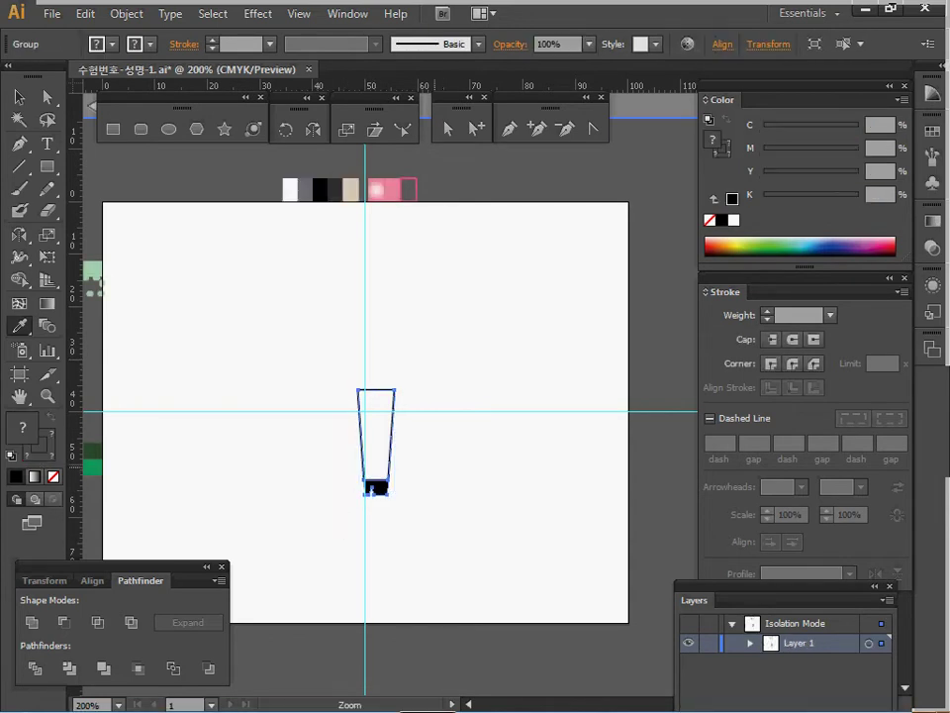
pyautogui.press('Escape')
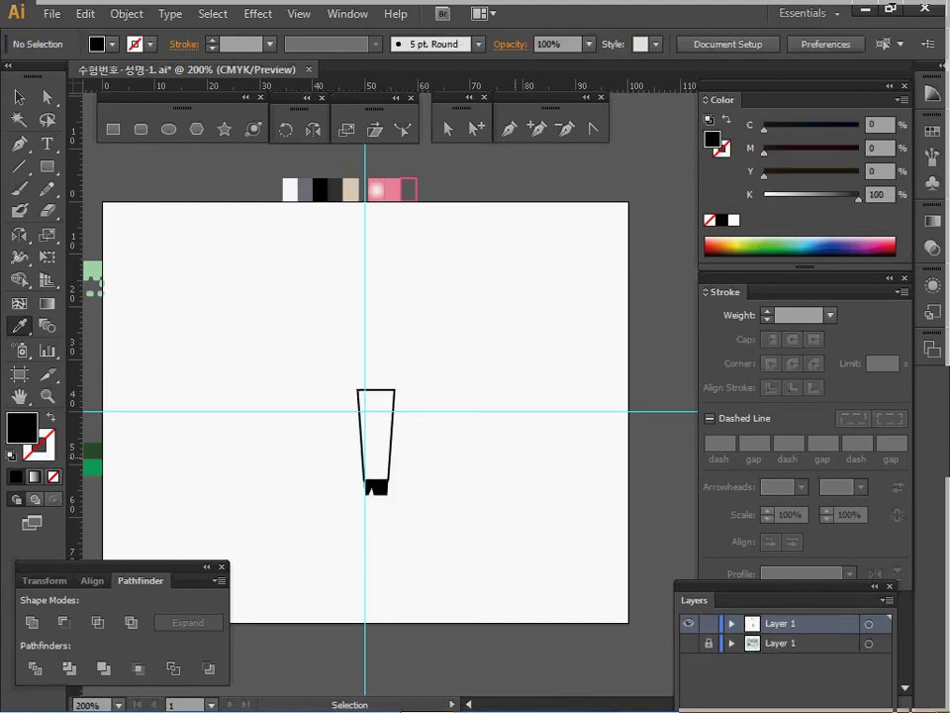
# Step: With the reference layer shown, duplicate the front leg horizontally over the cow's white hind leg
pyautogui.keyDown('ctrl'); pyautogui.click(394, 474); pyautogui.keyUp('ctrl')
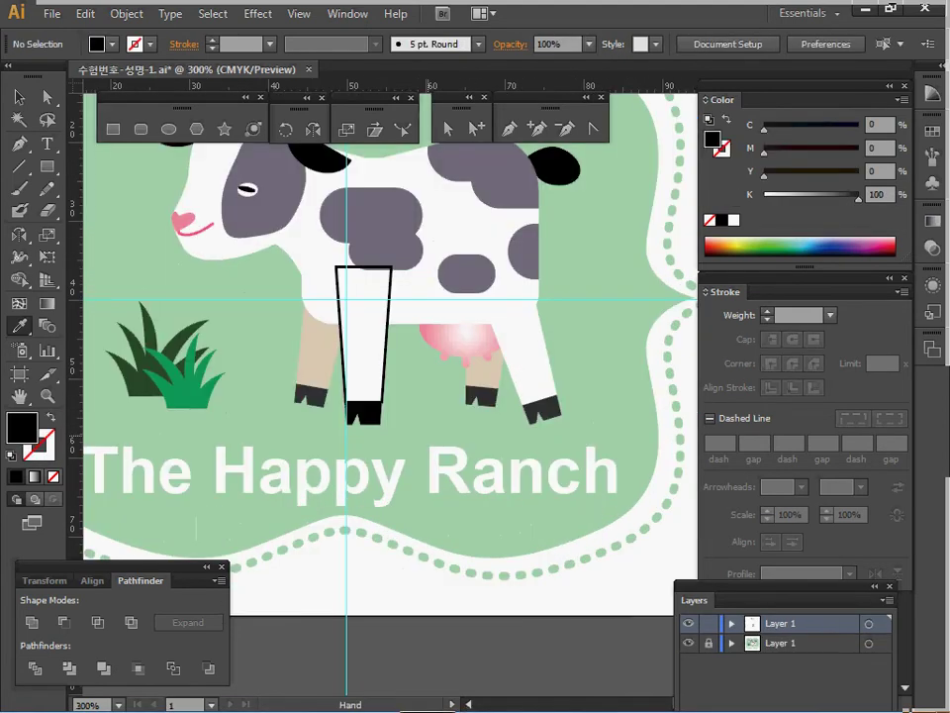
pyautogui.moveTo(422, 361); pyautogui.dragTo(413, 387)
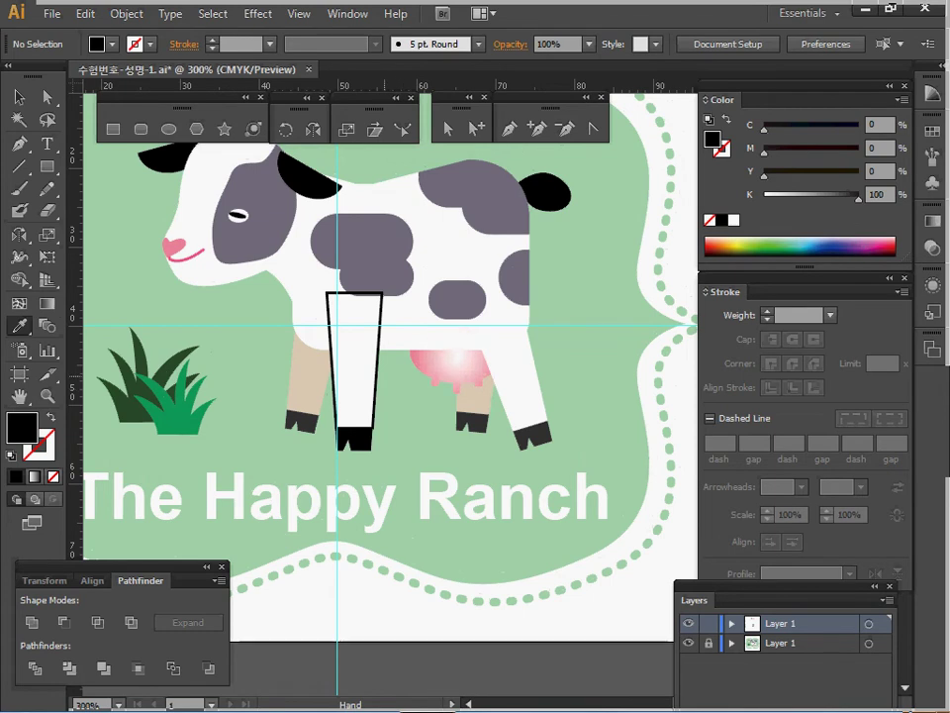
pyautogui.moveTo(306, 362); pyautogui.dragTo(469, 410)
pyautogui.keyDown('ctrl'); pyautogui.click(376, 394); pyautogui.keyUp('ctrl')
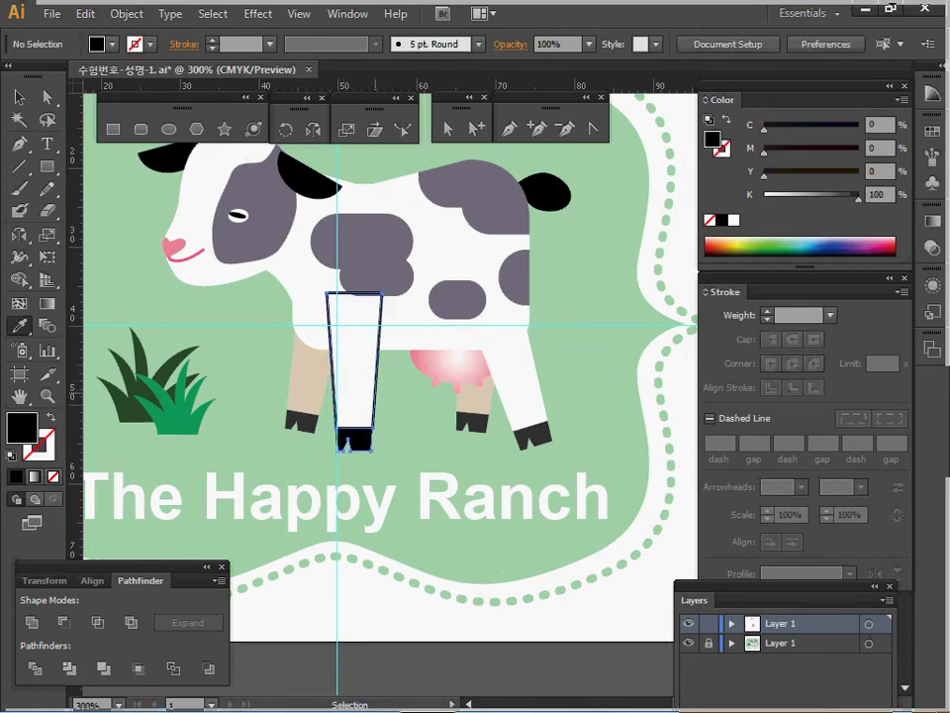
pyautogui.moveTo(355, 376); pyautogui.dragTo(507, 374)
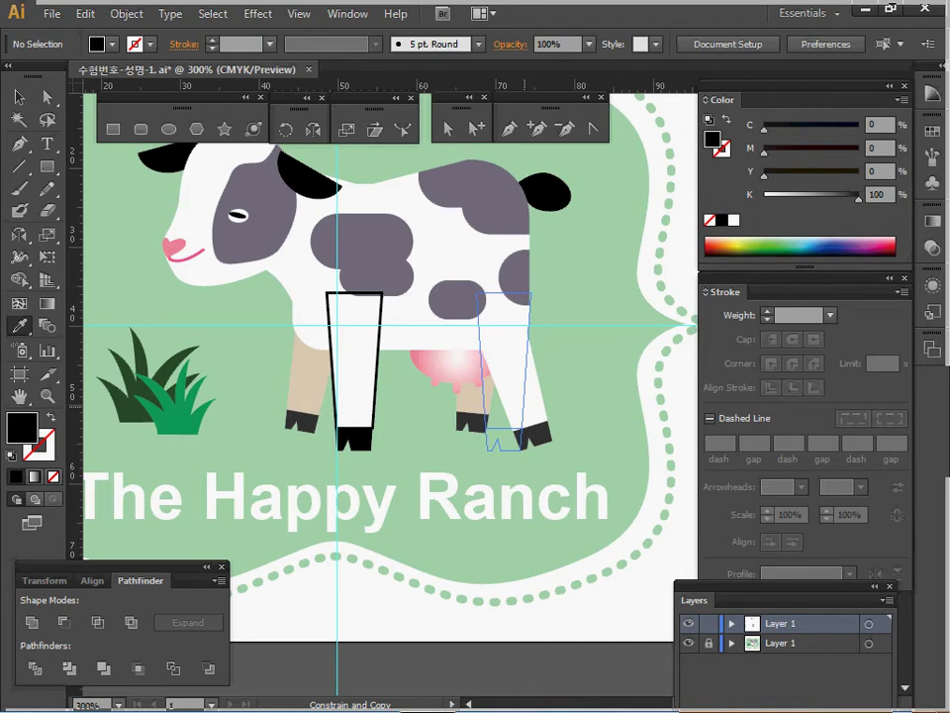
pyautogui.moveTo(507, 375); pyautogui.dragTo(507, 374)
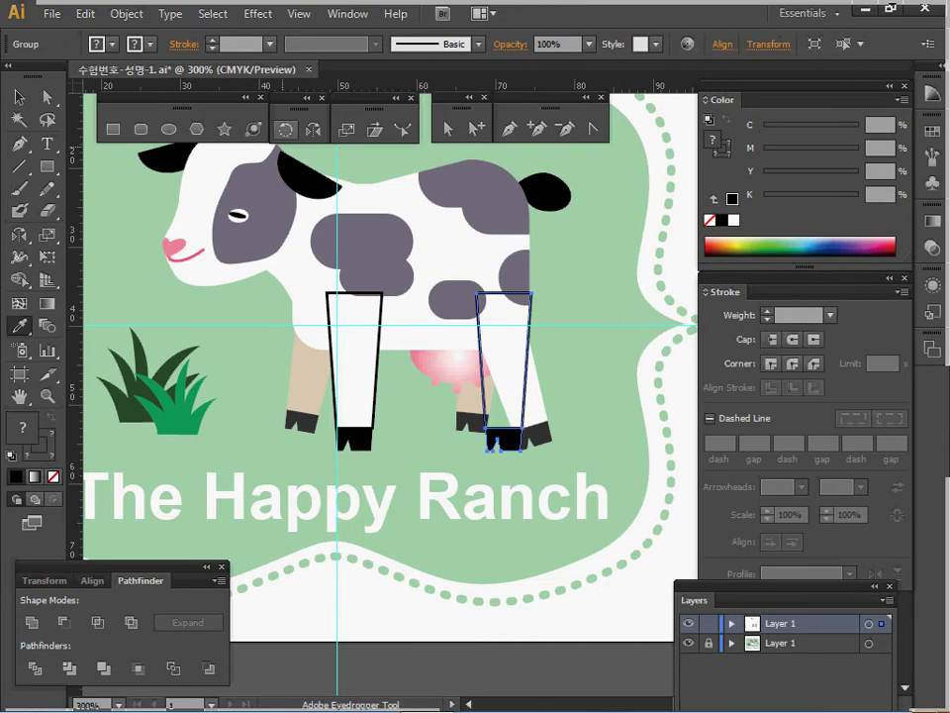
# Step: Rotate the hind leg copy by 17° and nudge it sideways to match the reference's slanted hind leg
pyautogui.press('r')
pyautogui.press('Return')
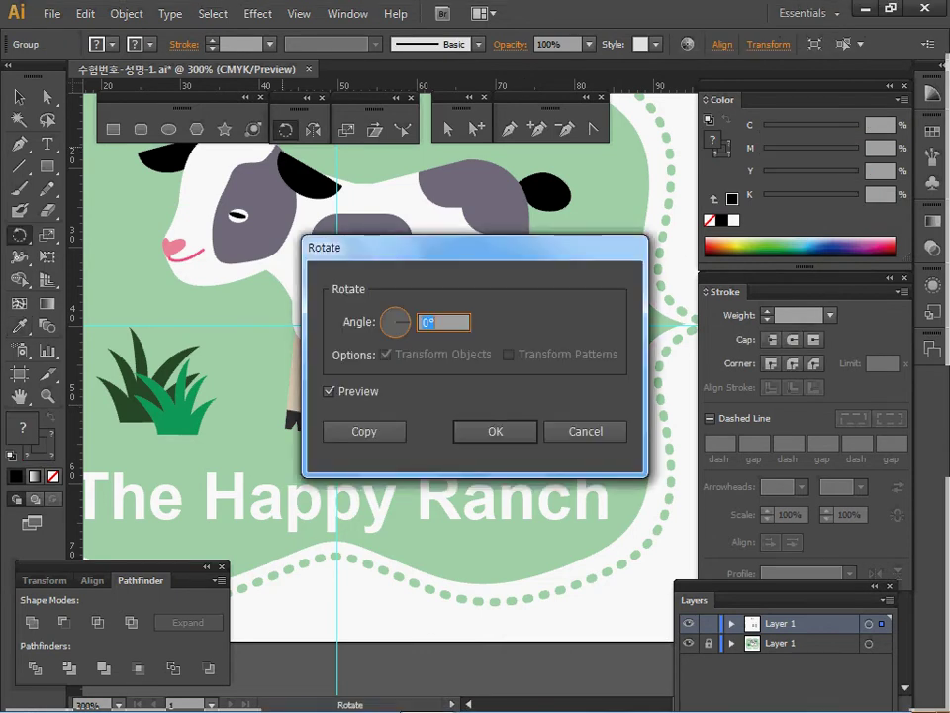
pyautogui.write('17')
pyautogui.press('Return')
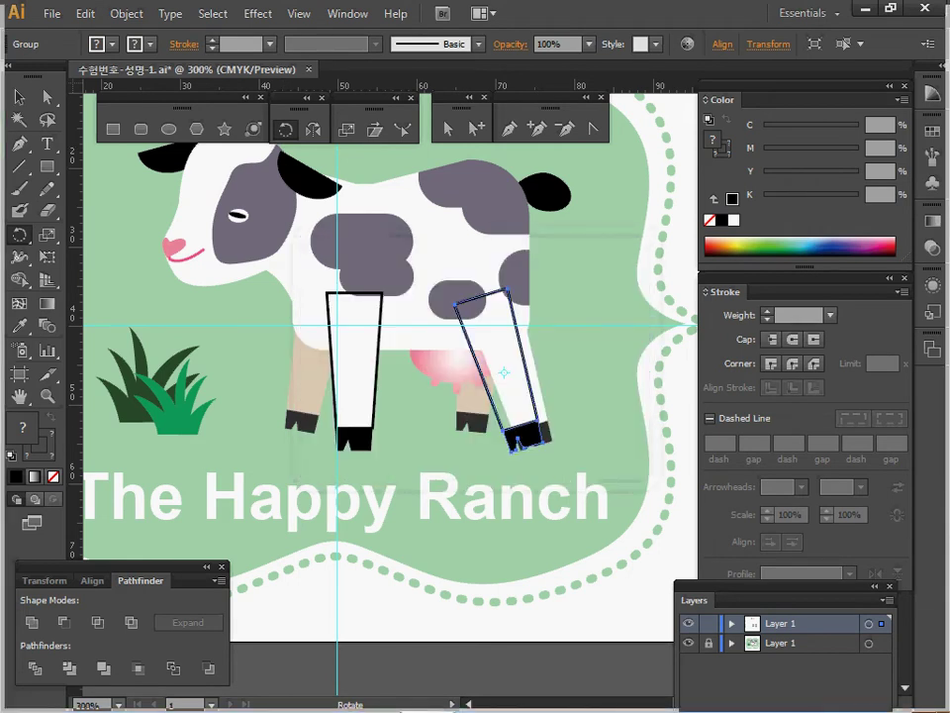
pyautogui.press('Right')
pyautogui.press('Right')
pyautogui.press('Right')
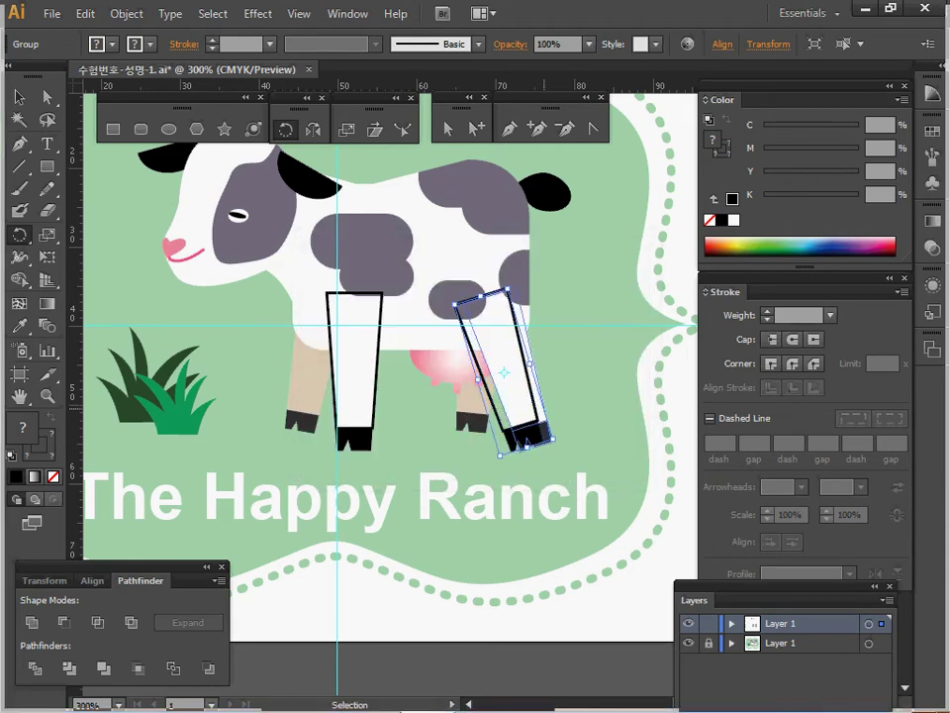
# Step: With the reference layer hidden, make a copy of the upright front leg scaled uniformly to 90%
pyautogui.press('r')
pyautogui.moveTo(381, 478); pyautogui.dragTo(307, 402)
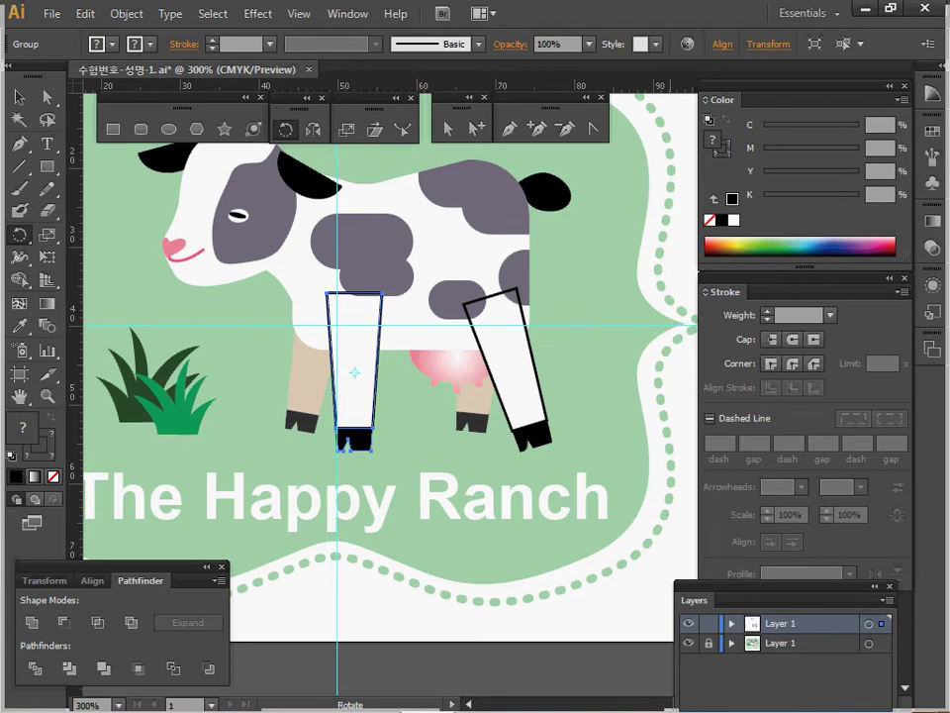
pyautogui.click(688, 644)
pyautogui.keyDown('ctrl'); pyautogui.click(362, 394); pyautogui.keyUp('ctrl')
pyautogui.moveTo(487, 415); pyautogui.dragTo(331, 415)
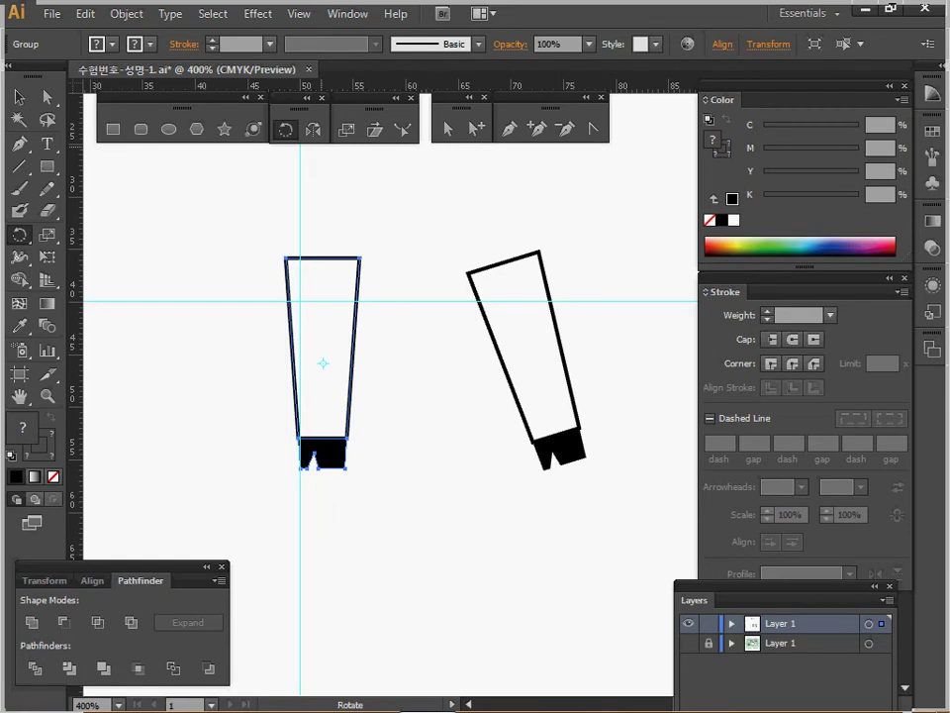
pyautogui.doubleClick(346, 128)
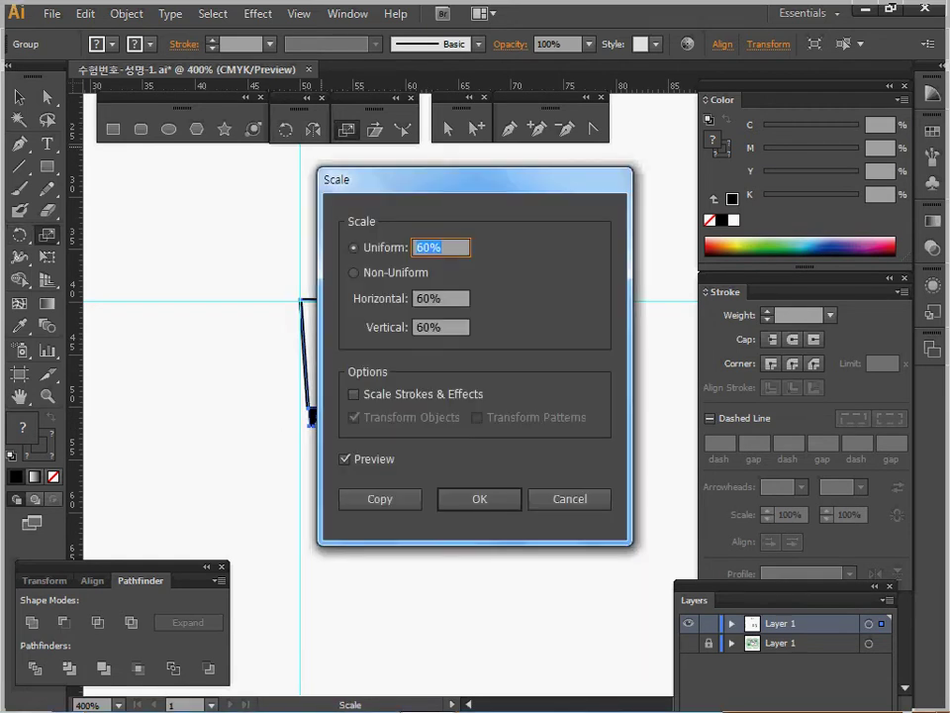
pyautogui.write('90')
pyautogui.press('Tab')
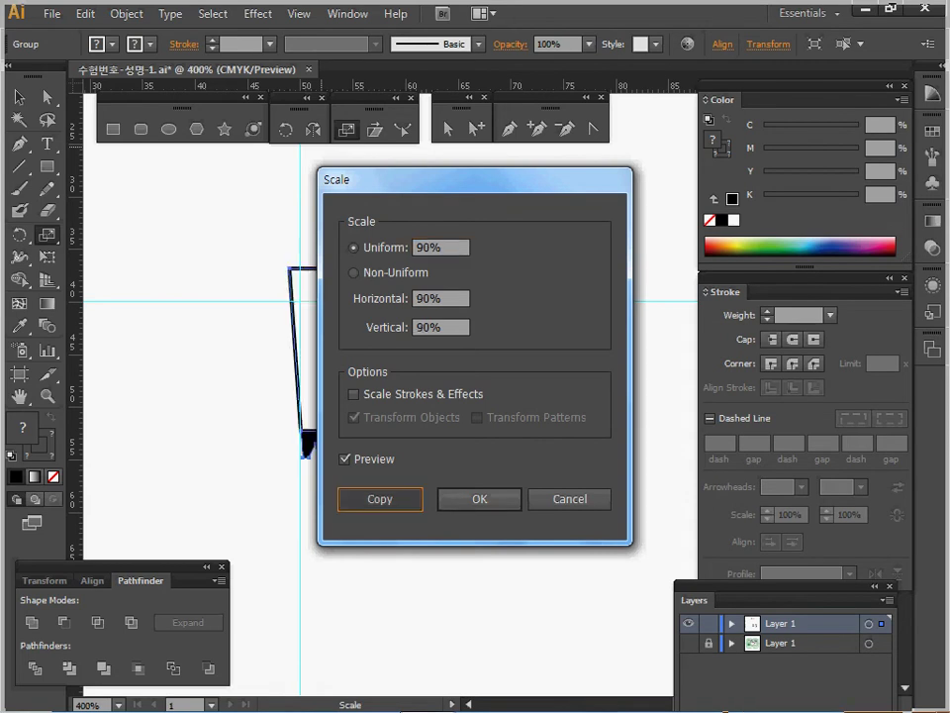
pyautogui.press('Return')
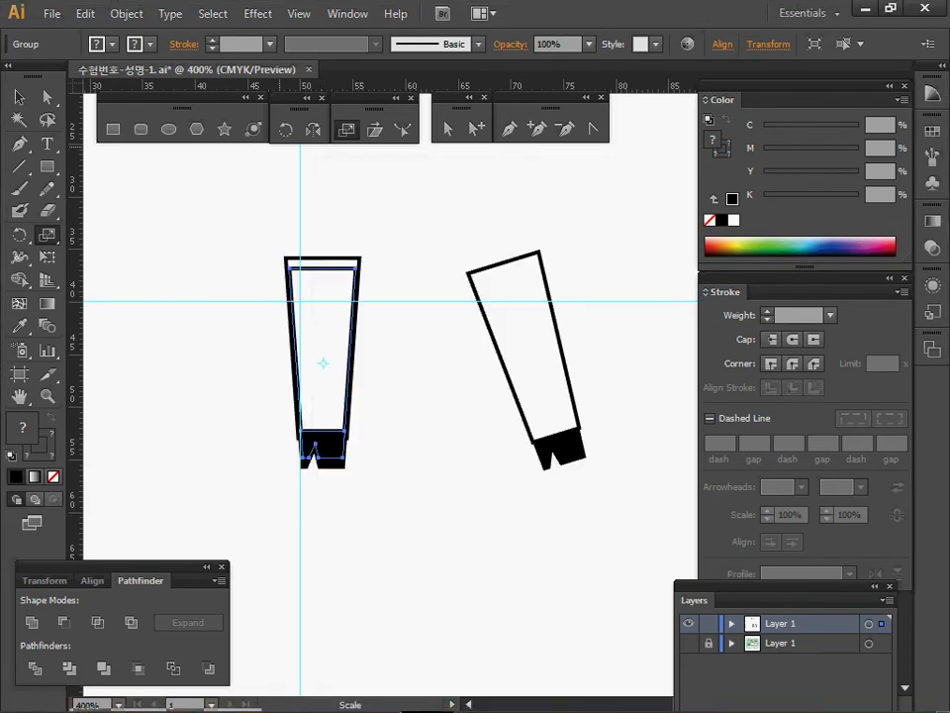
# Step: Rotate the smaller front leg copy by -10°
pyautogui.doubleClick(285, 129)
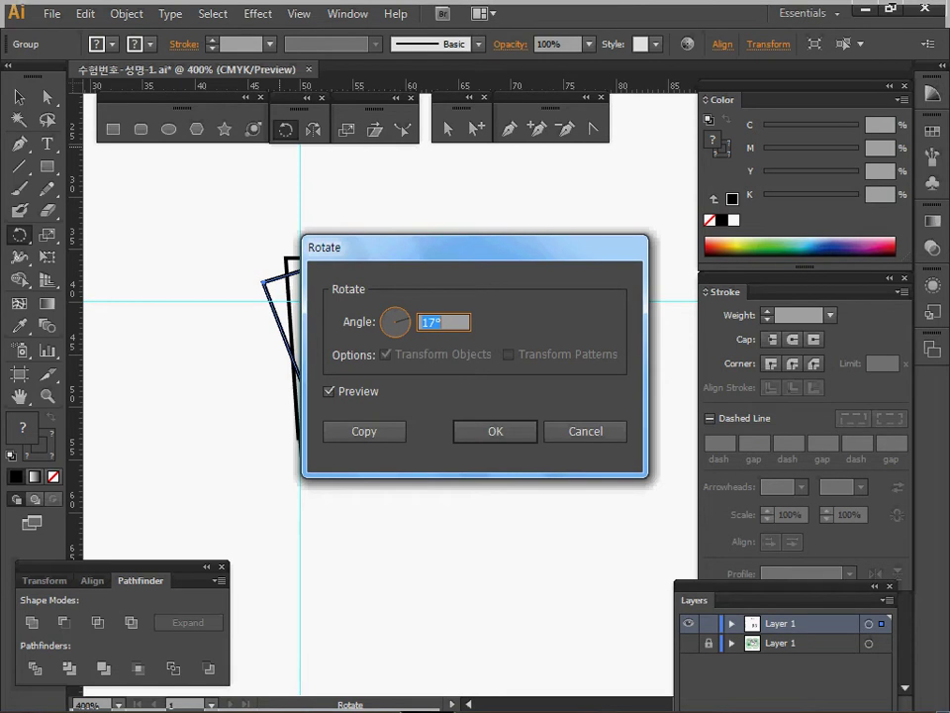
pyautogui.write('-10')
pyautogui.moveTo(476, 248); pyautogui.dragTo(620, 194)
pyautogui.click(637, 376)
pyautogui.press('Return')
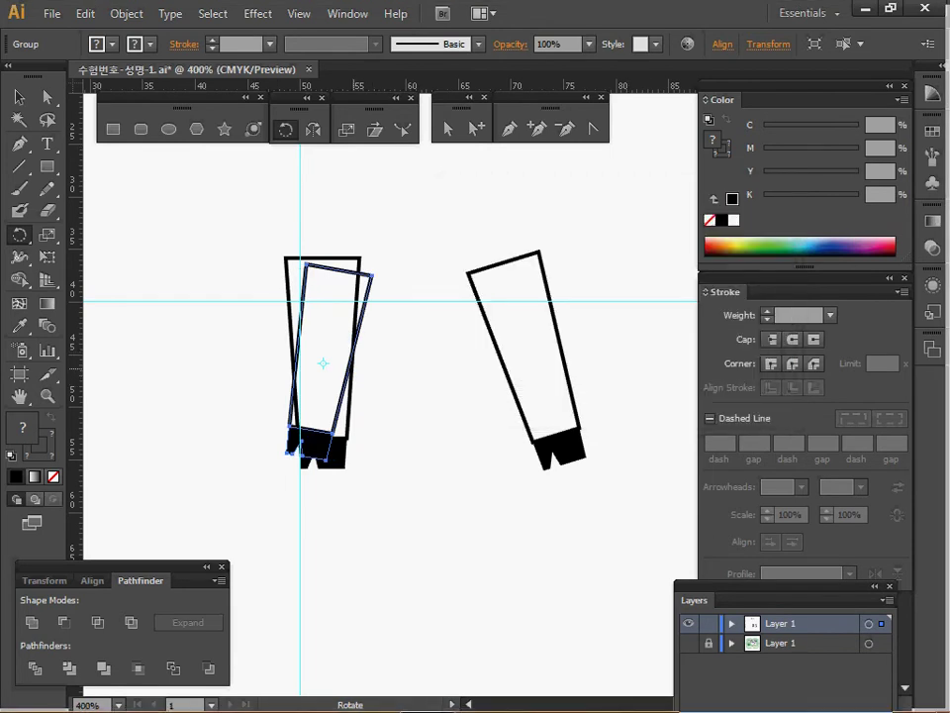
# Step: Send the rotated smaller leg copy one level backward in the stacking order
pyautogui.rightClick(354, 339)
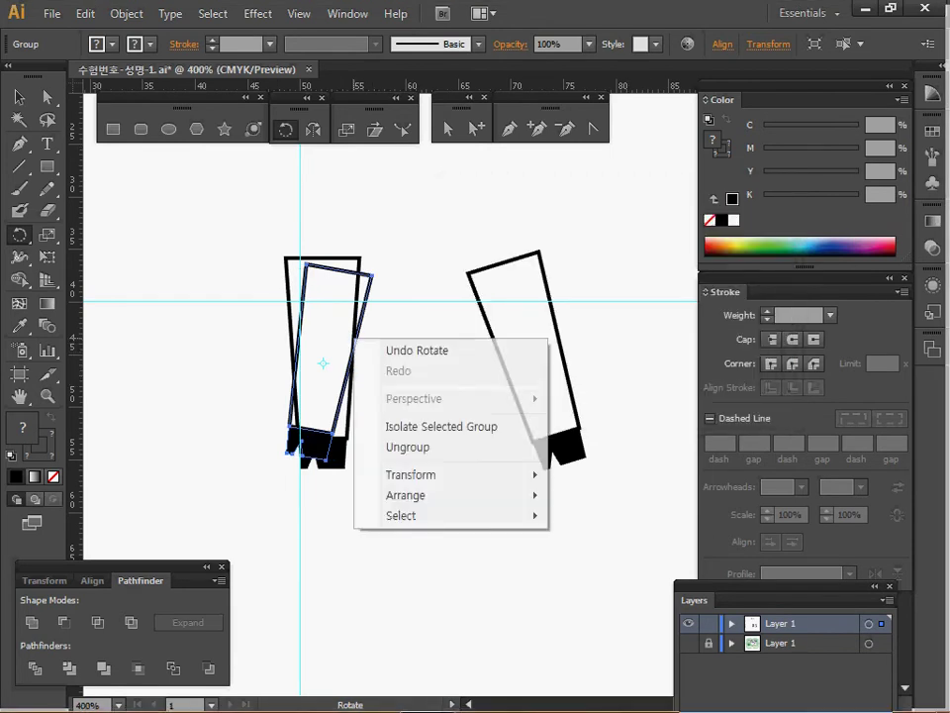
pyautogui.moveTo(445, 495)
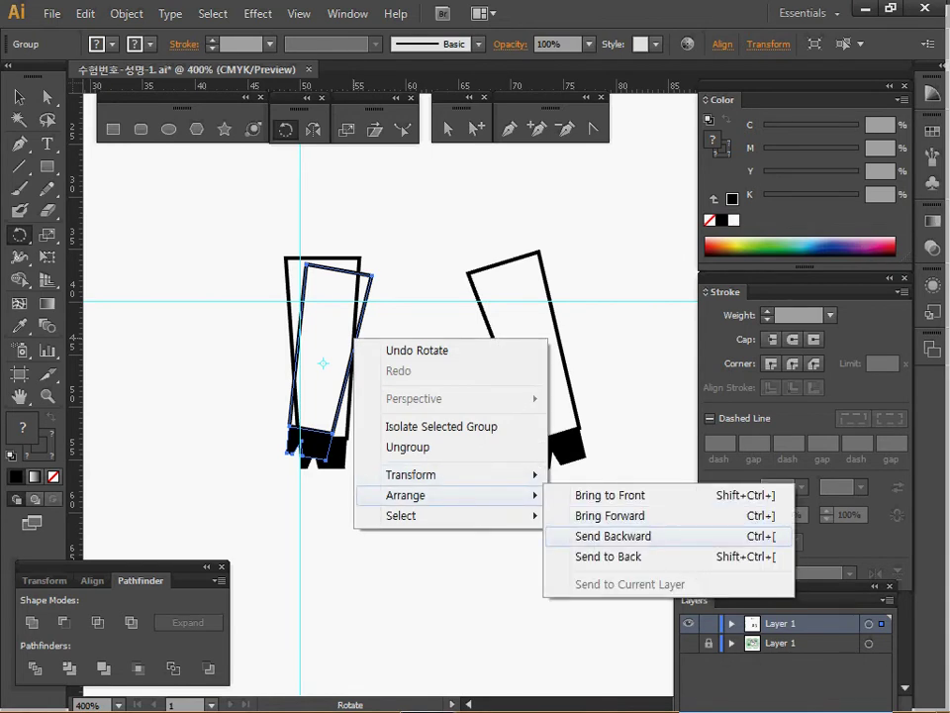
pyautogui.click(613, 536)
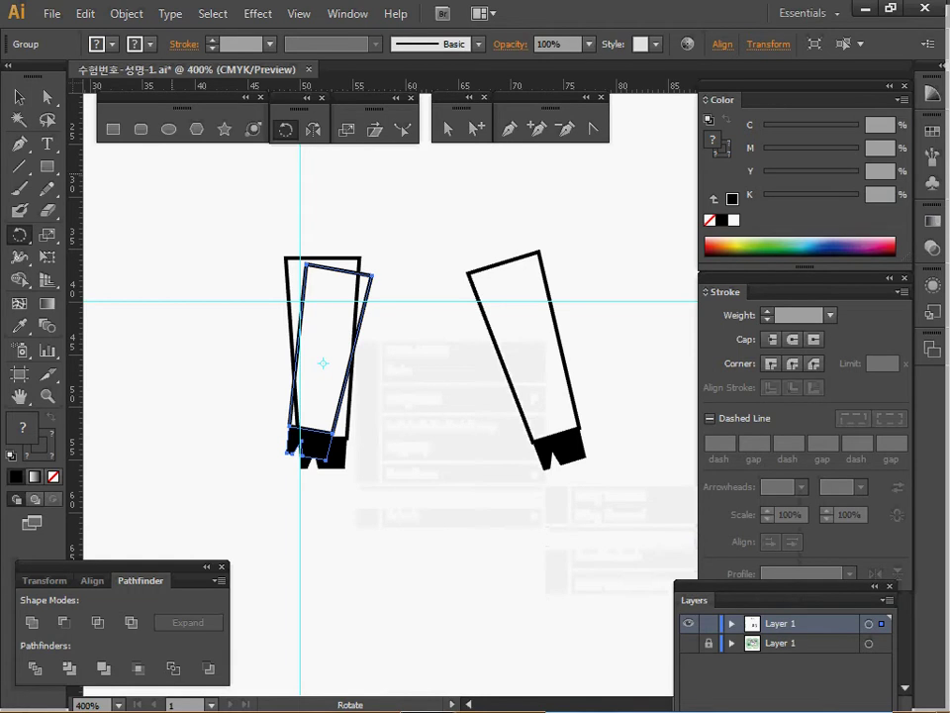
# Step: With the reference layer shown, isolate the smaller leg group and fill its upper part with the reference's beige (C0 M10 Y20 K20), without a stroke
pyautogui.click(689, 644)
pyautogui.keyDown('ctrl'); pyautogui.click(423, 332); pyautogui.keyUp('ctrl')
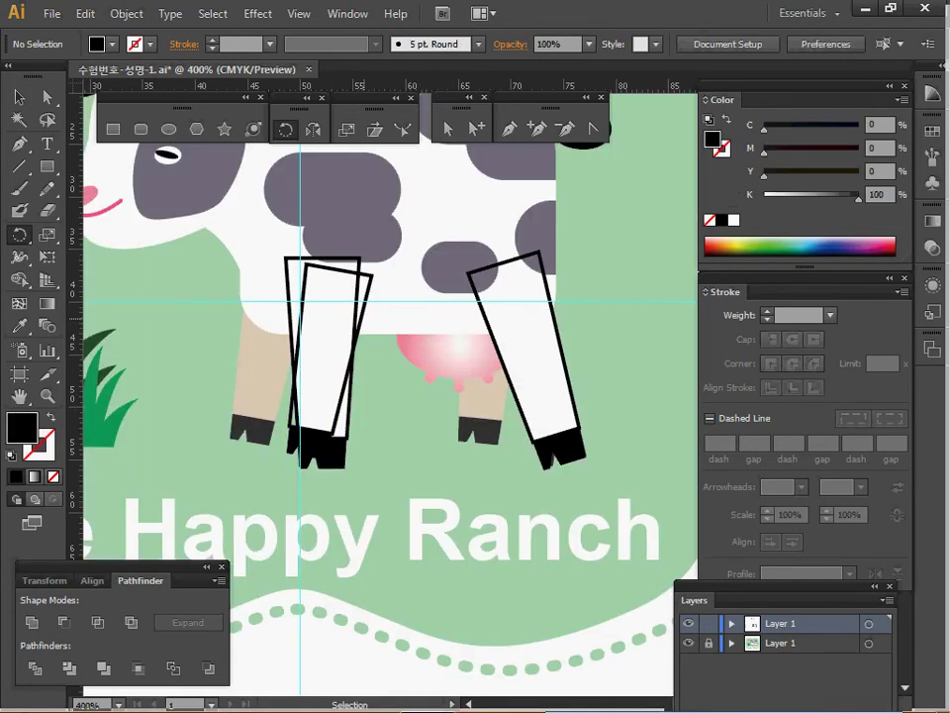
pyautogui.keyDown('ctrl'); pyautogui.doubleClick(362, 287); pyautogui.keyUp('ctrl')
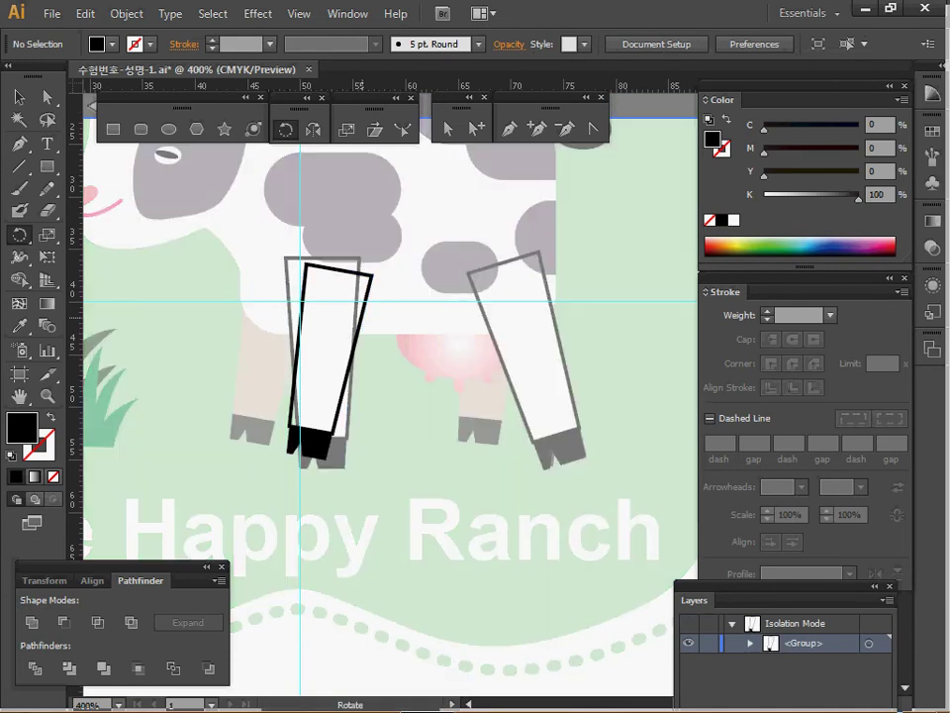
pyautogui.keyDown('ctrl'); pyautogui.click(362, 314); pyautogui.keyUp('ctrl')
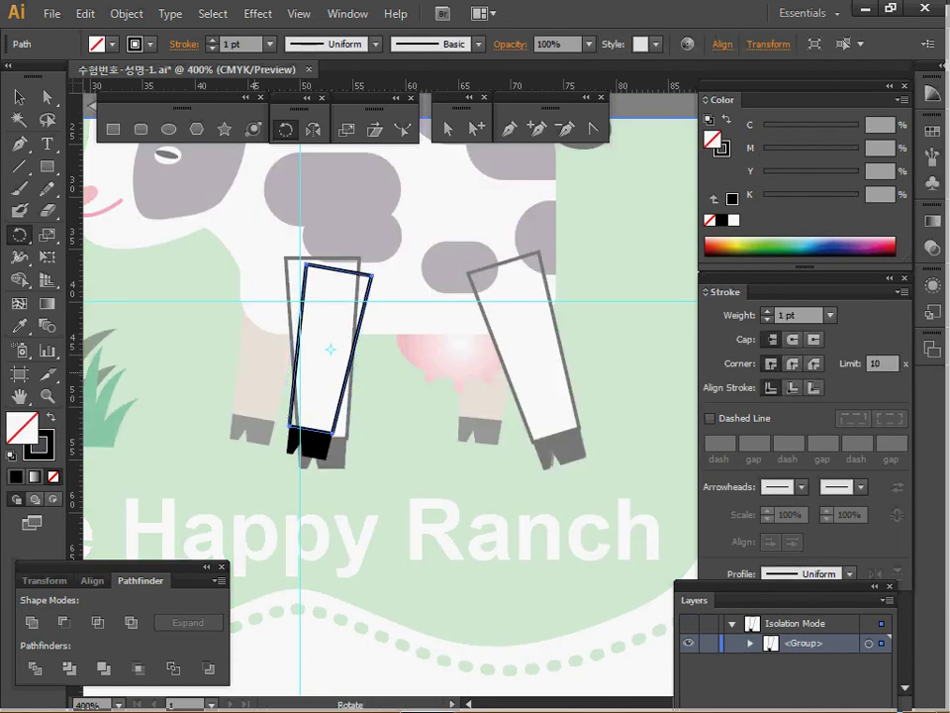
pyautogui.press('i')
pyautogui.click(257, 388)
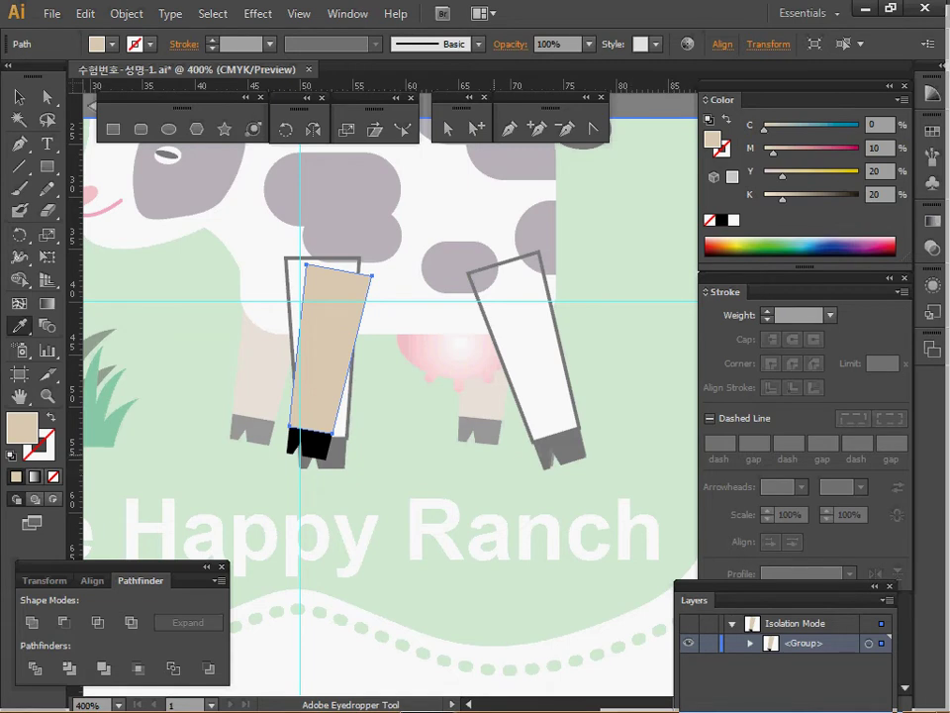
# Step: Move the beige leg onto the reference's far-side front leg and fit a slightly rotated copy over the far-side hind leg
pyautogui.press('v')
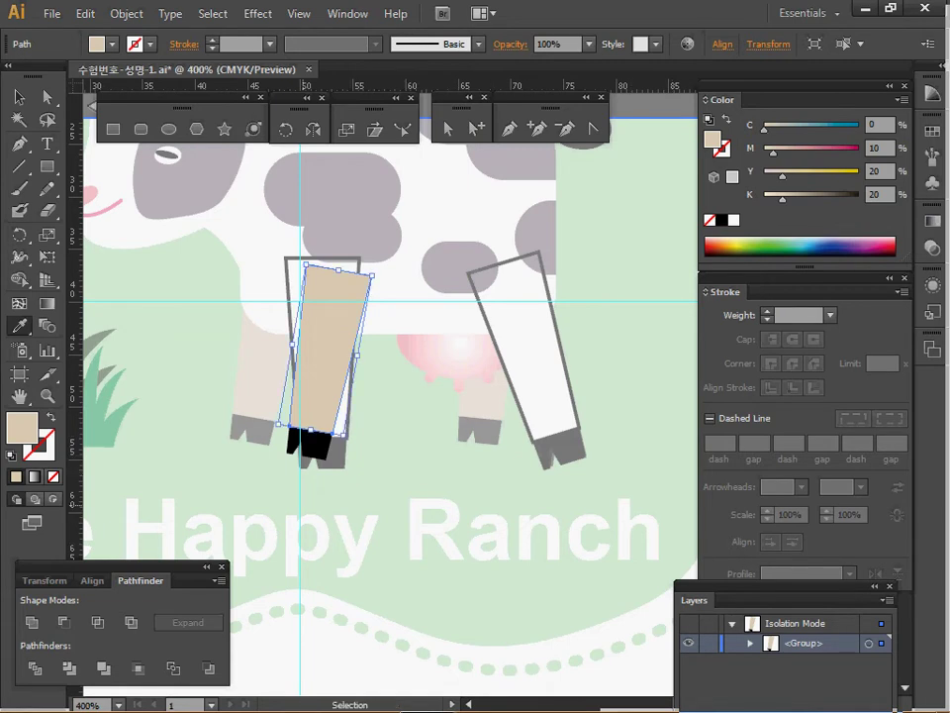
pyautogui.doubleClick(331, 503)
pyautogui.moveTo(334, 385); pyautogui.dragTo(503, 365)
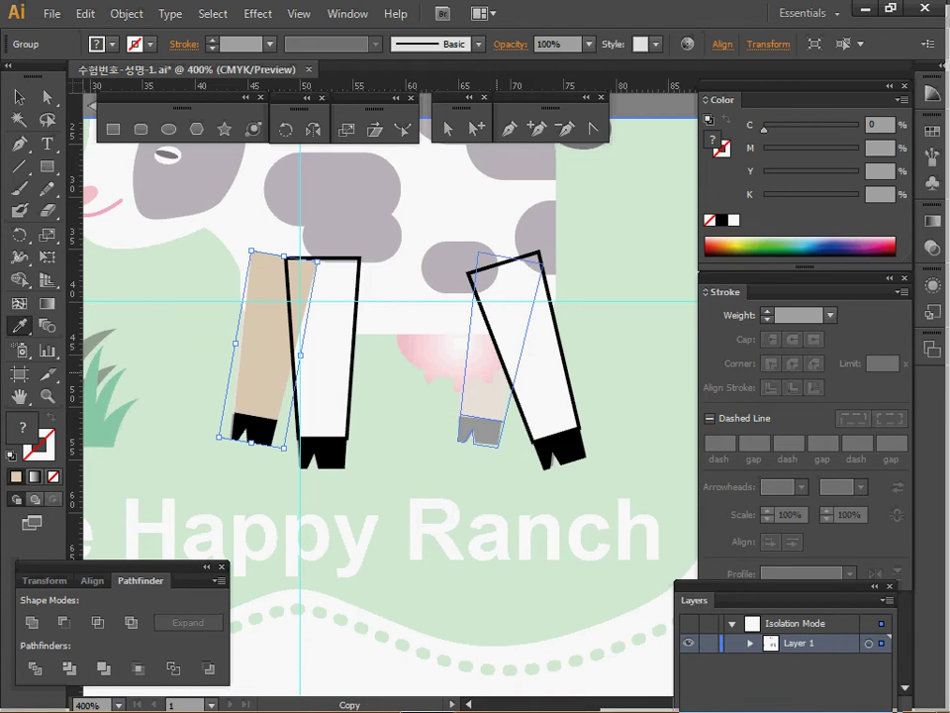
pyautogui.moveTo(503, 364); pyautogui.dragTo(491, 362)
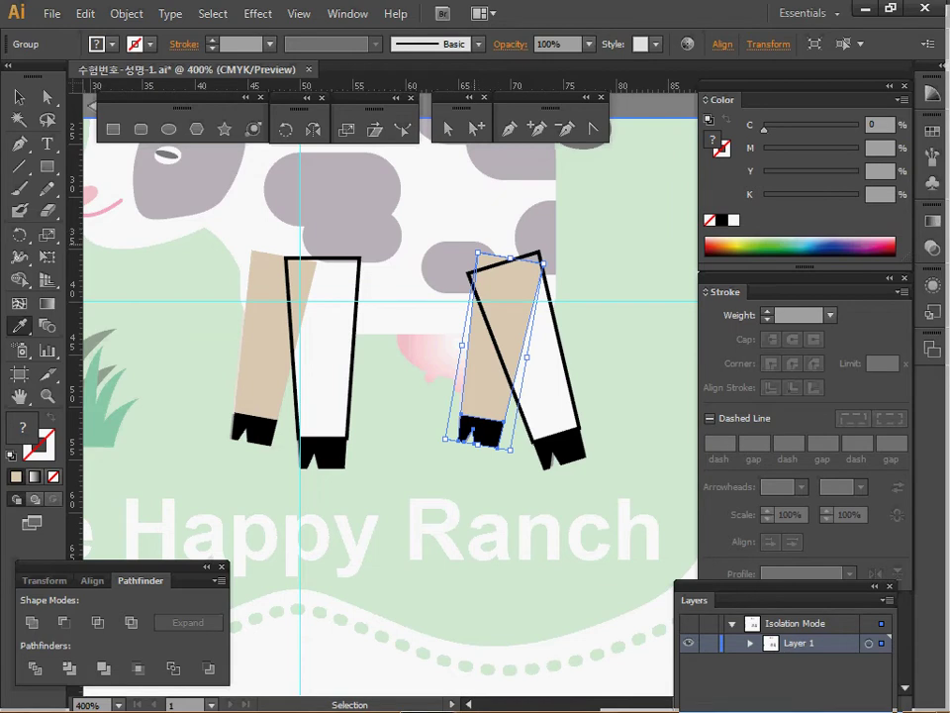
pyautogui.moveTo(551, 247); pyautogui.dragTo(546, 245)
pyautogui.moveTo(500, 362); pyautogui.dragTo(493, 361)
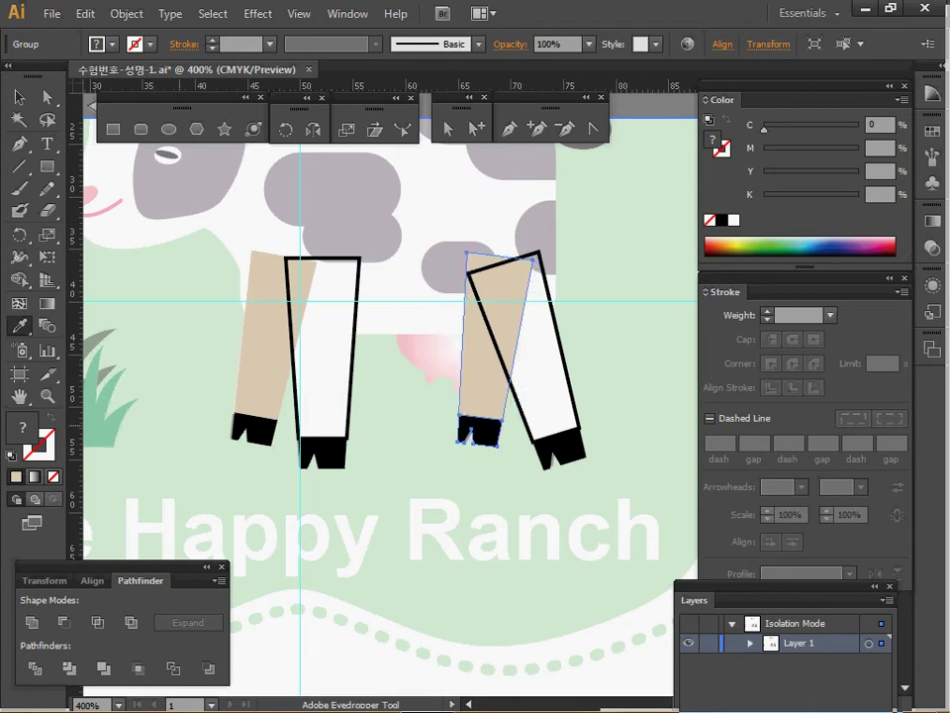
# Step: Remove the stroke from all four cow legs, deselect them and leave isolation mode
pyautogui.hotkey('ctrl', 'a')
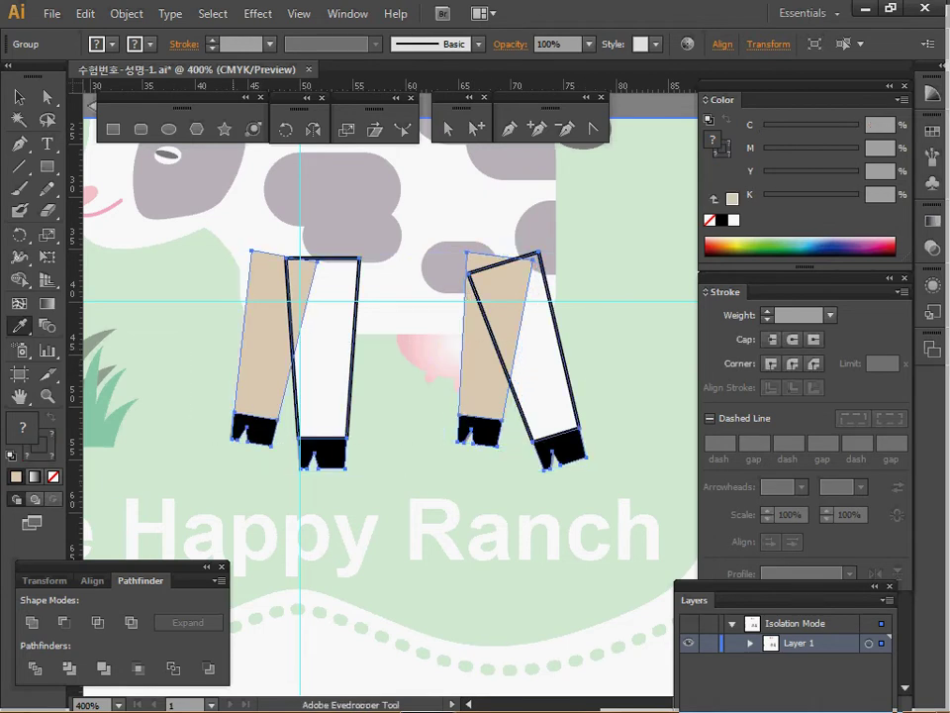
pyautogui.press('x')
pyautogui.press('/')
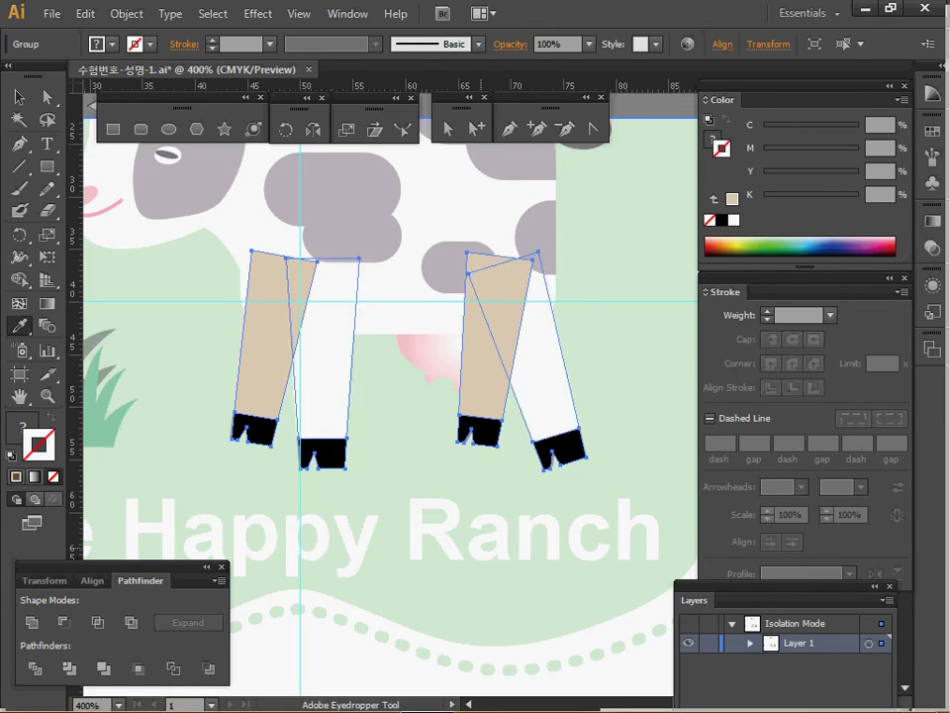
pyautogui.hotkey('ctrl', 'shift', 'a')
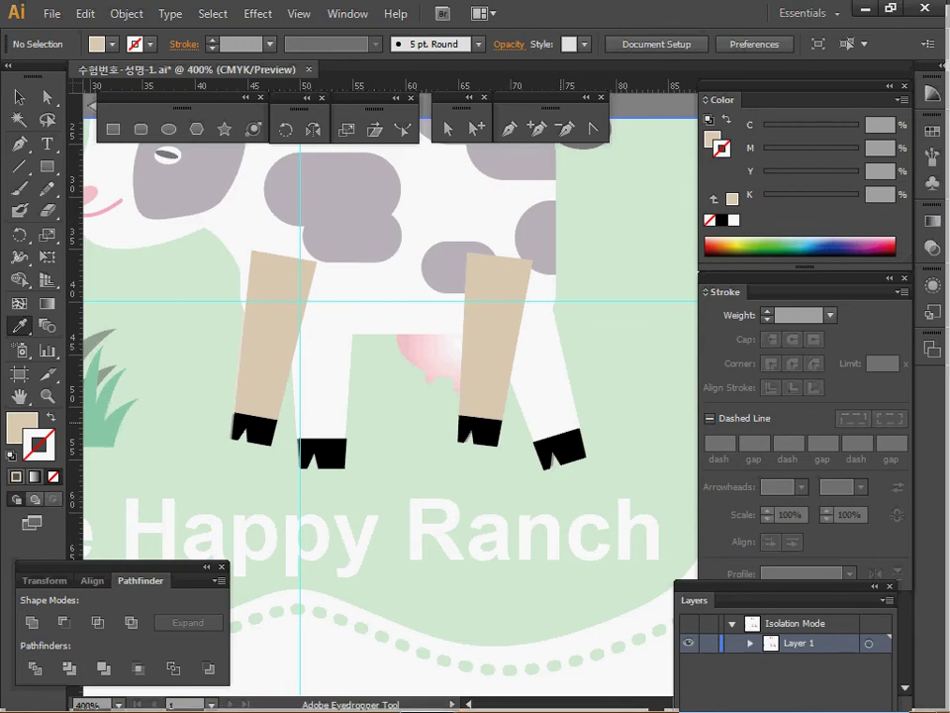
pyautogui.press('Escape')
# Step: Hide the reference layer, keep only the label background and dashed border selected, and try locking them before undoing the lock
pyautogui.moveTo(469, 436); pyautogui.dragTo(469, 479)
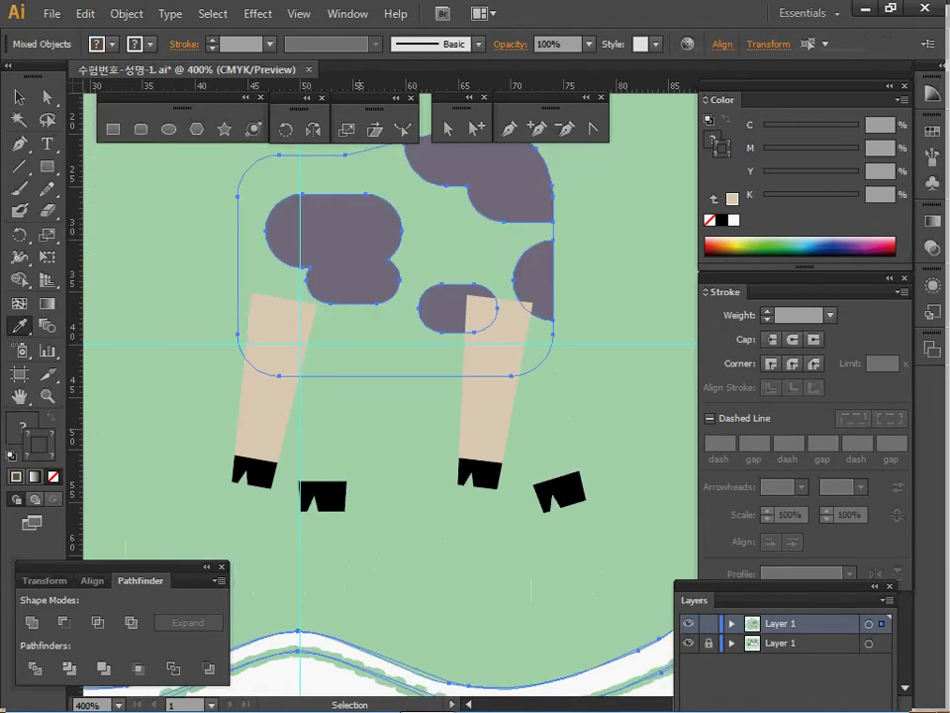
pyautogui.keyDown('ctrl'); pyautogui.keyDown('alt'); pyautogui.click(446, 423); pyautogui.keyUp('alt'); pyautogui.keyUp('ctrl')
pyautogui.moveTo(446, 422); pyautogui.dragTo(479, 568)
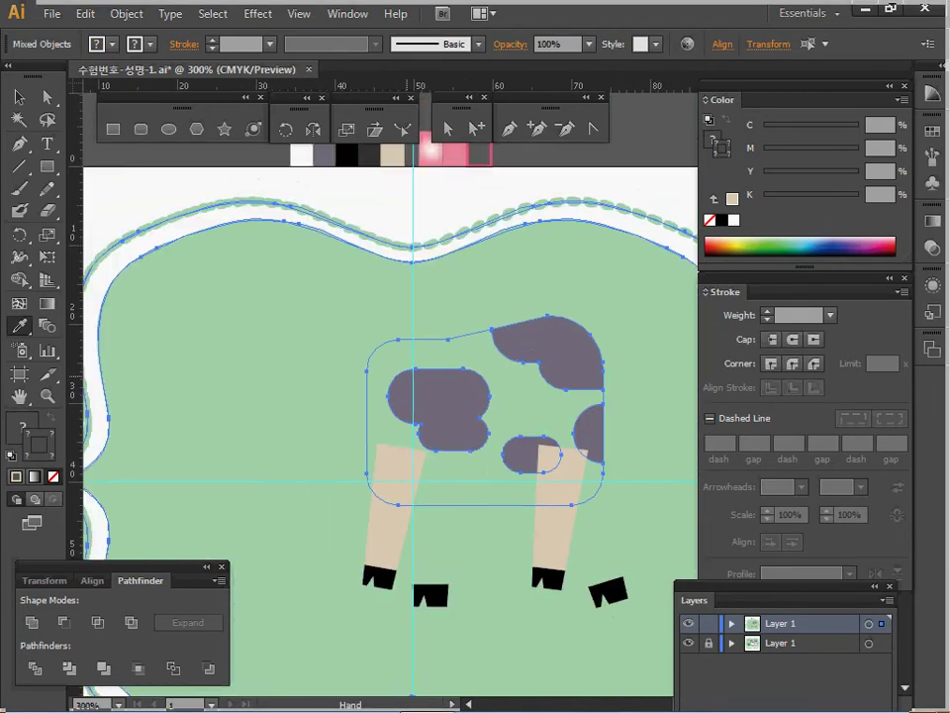
pyautogui.keyDown('ctrl'); pyautogui.keyDown('shift'); pyautogui.click(445, 401); pyautogui.keyUp('shift'); pyautogui.keyUp('ctrl')
pyautogui.click(689, 644)
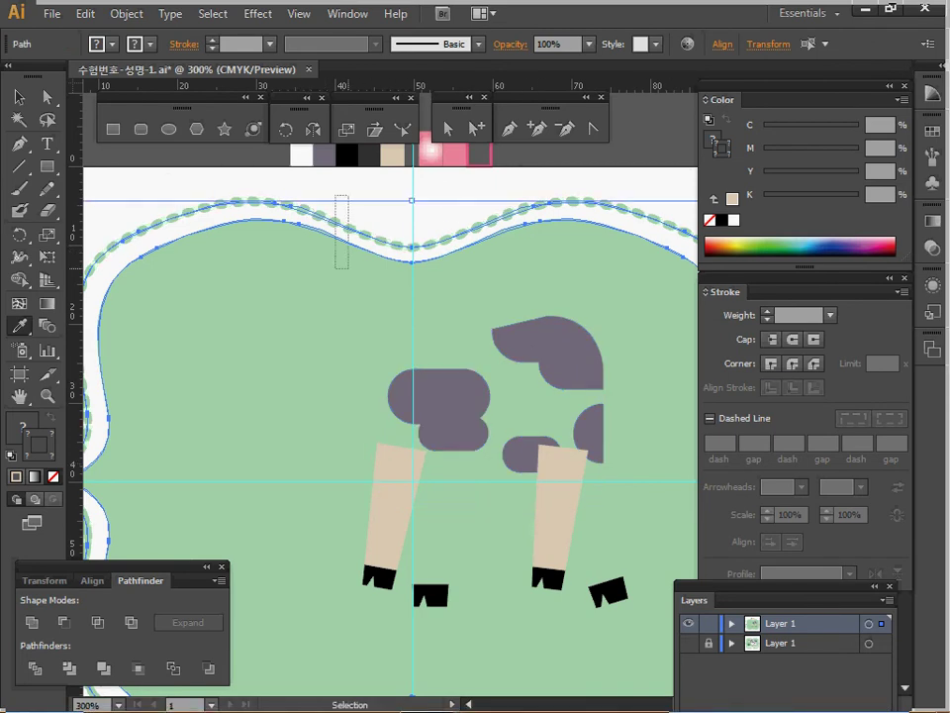
pyautogui.hotkey('ctrl', '2')
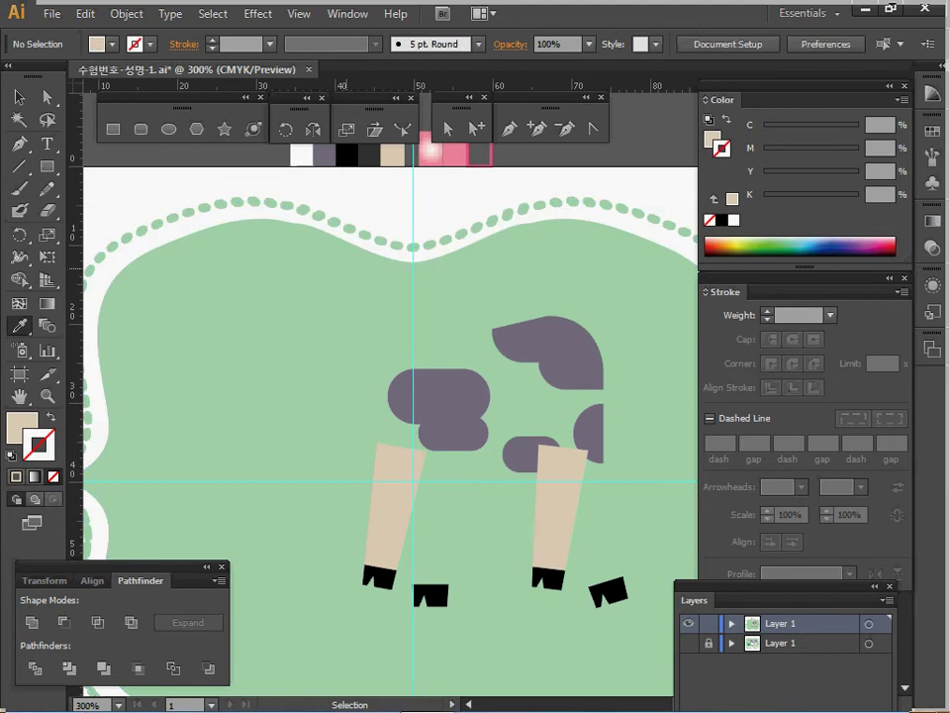
pyautogui.hotkey('ctrl', 'z')
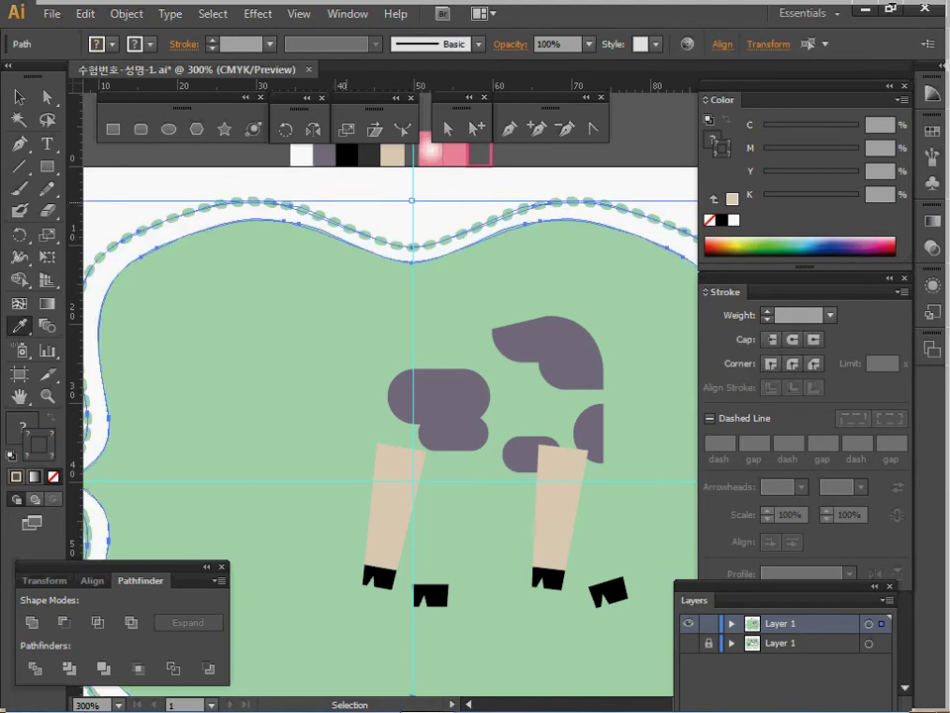
# Step: Send the selected label background and dashed border one level backward and hide them
pyautogui.rightClick(361, 279)
pyautogui.moveTo(445, 523)
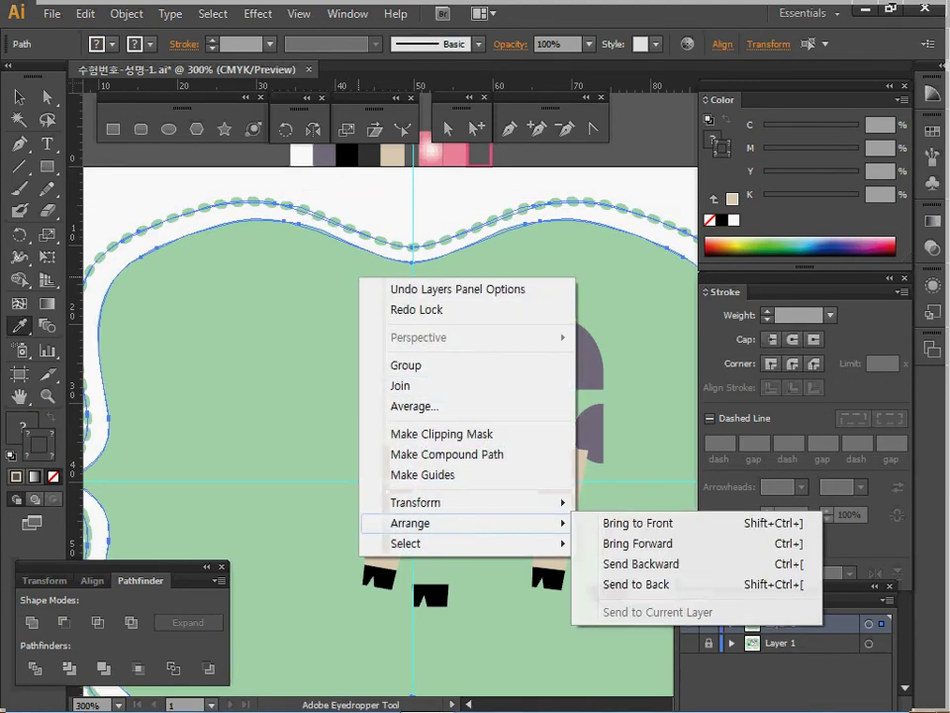
pyautogui.click(641, 563)
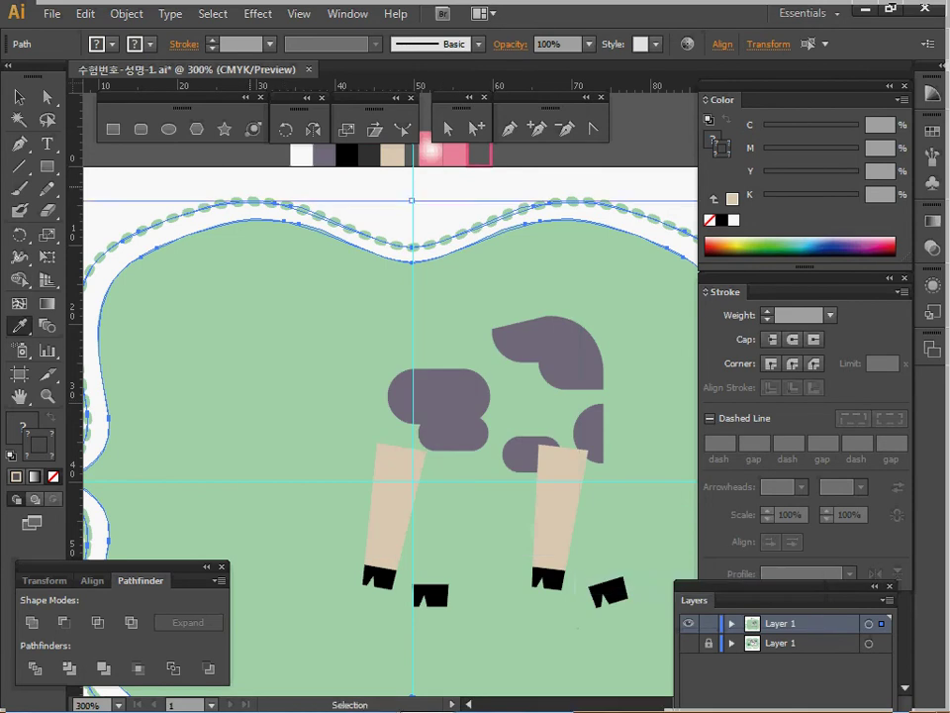
pyautogui.hotkey('ctrl', '3')
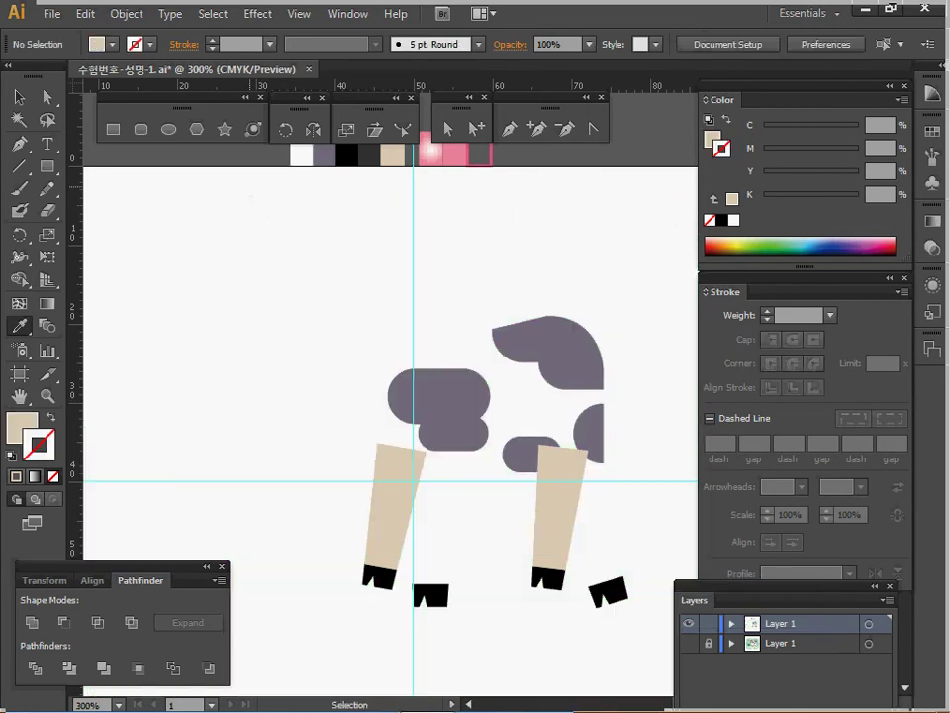
# Step: Isolate the cow's body group, fill the body outline around the spots with white (C0 M0 Y0 K0), and leave the group
pyautogui.keyDown('ctrl'); pyautogui.click(462, 399); pyautogui.keyUp('ctrl')
pyautogui.moveTo(462, 399); pyautogui.dragTo(413, 356)
pyautogui.doubleClick(412, 329)
pyautogui.keyDown('ctrl'); pyautogui.click(415, 324); pyautogui.keyUp('ctrl')
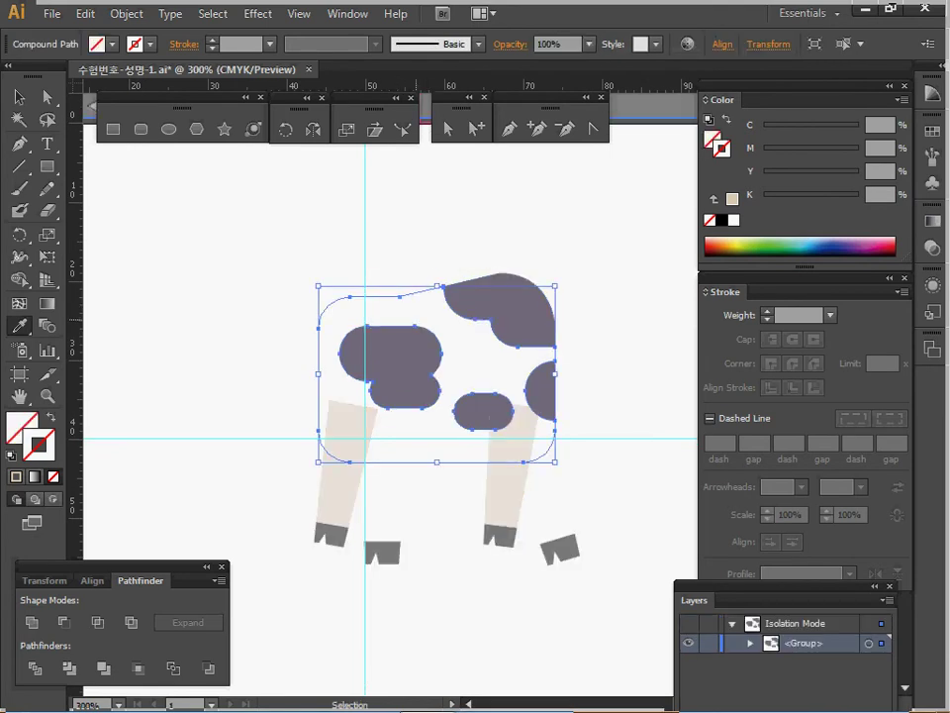
pyautogui.click(97, 44)
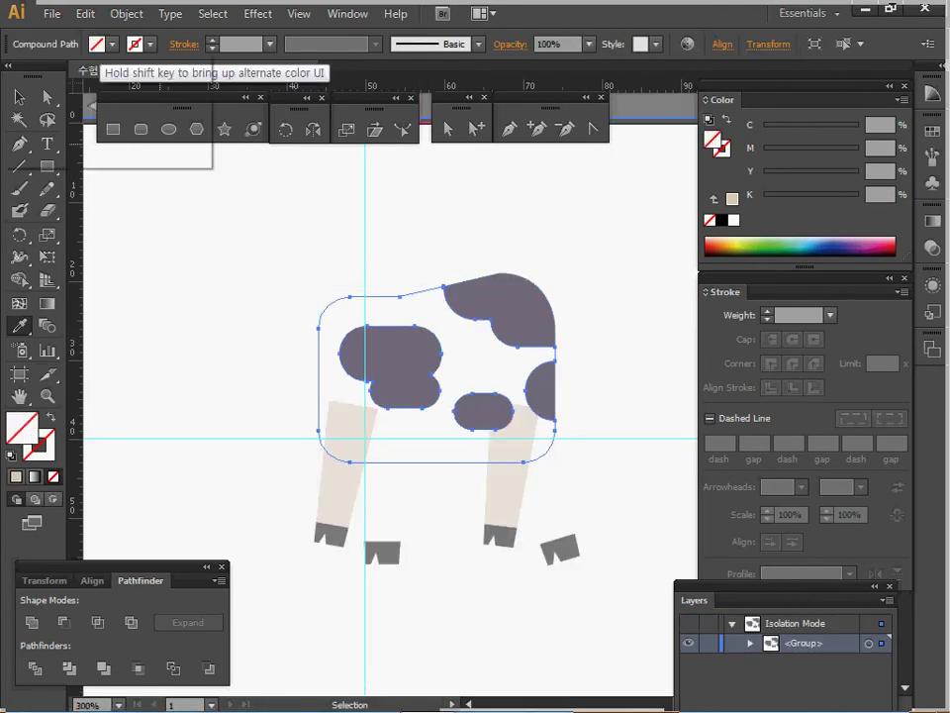
pyautogui.click(112, 44)
pyautogui.click(38, 72)
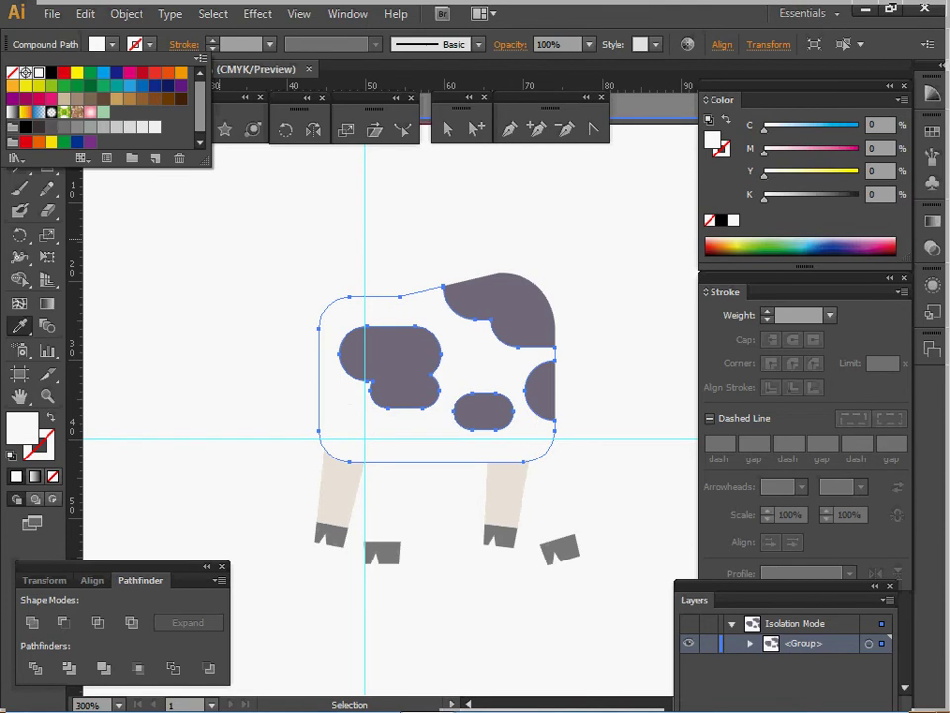
pyautogui.keyDown('ctrl'); pyautogui.doubleClick(258, 239); pyautogui.keyUp('ctrl')
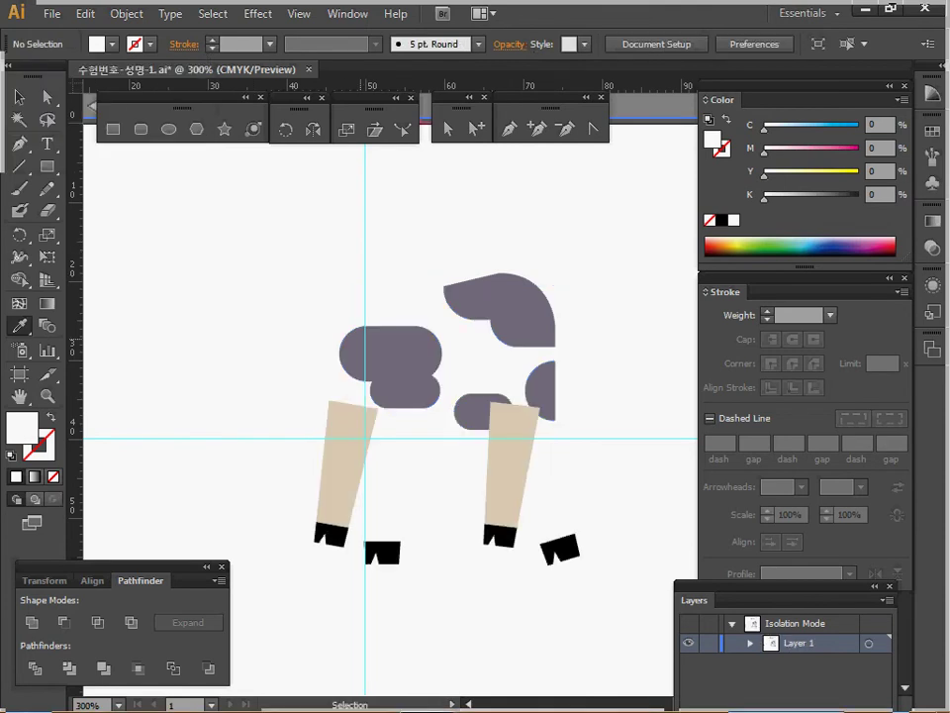
# Step: Bring the spotted cow body group to the front of the stacking order
pyautogui.keyDown('ctrl'); pyautogui.click(406, 356); pyautogui.keyUp('ctrl')
pyautogui.rightClick(407, 342)
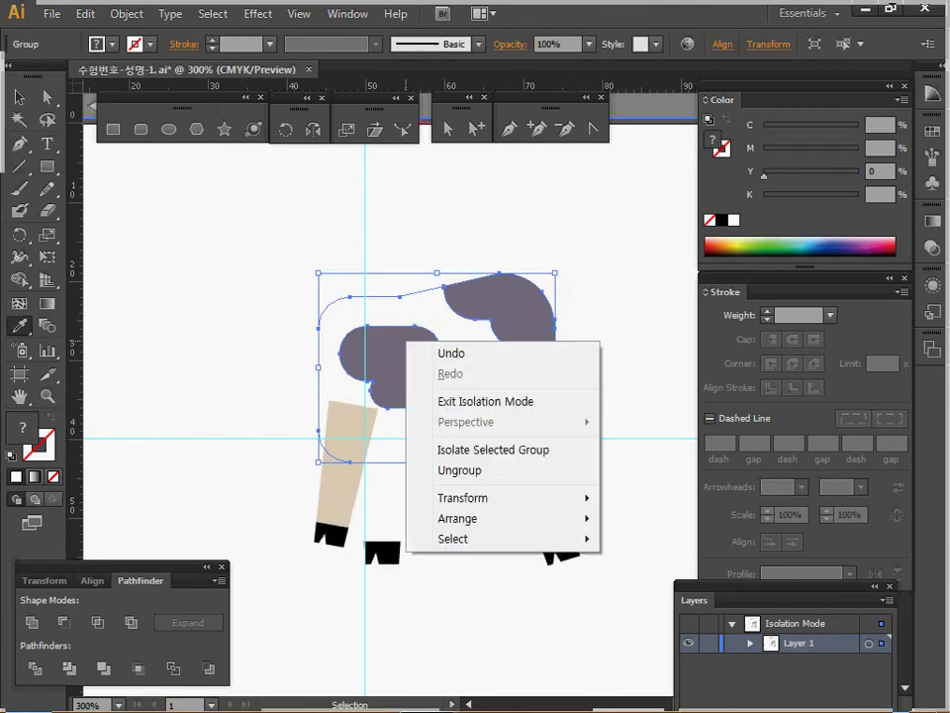
pyautogui.moveTo(465, 518)
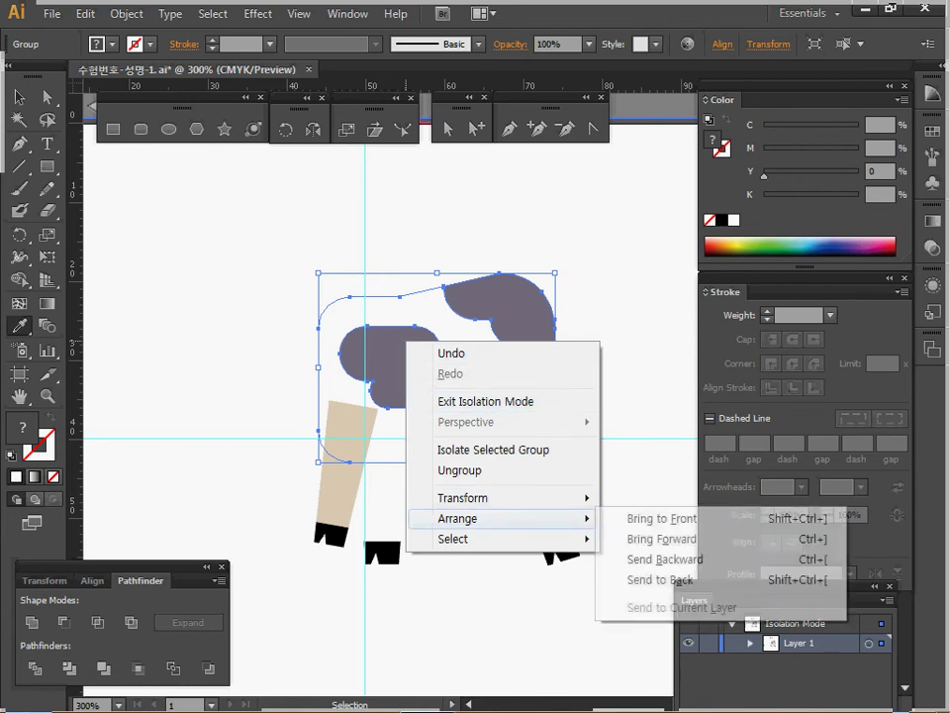
pyautogui.click(676, 516)
pyautogui.keyDown('ctrl'); pyautogui.click(618, 329); pyautogui.keyUp('ctrl')
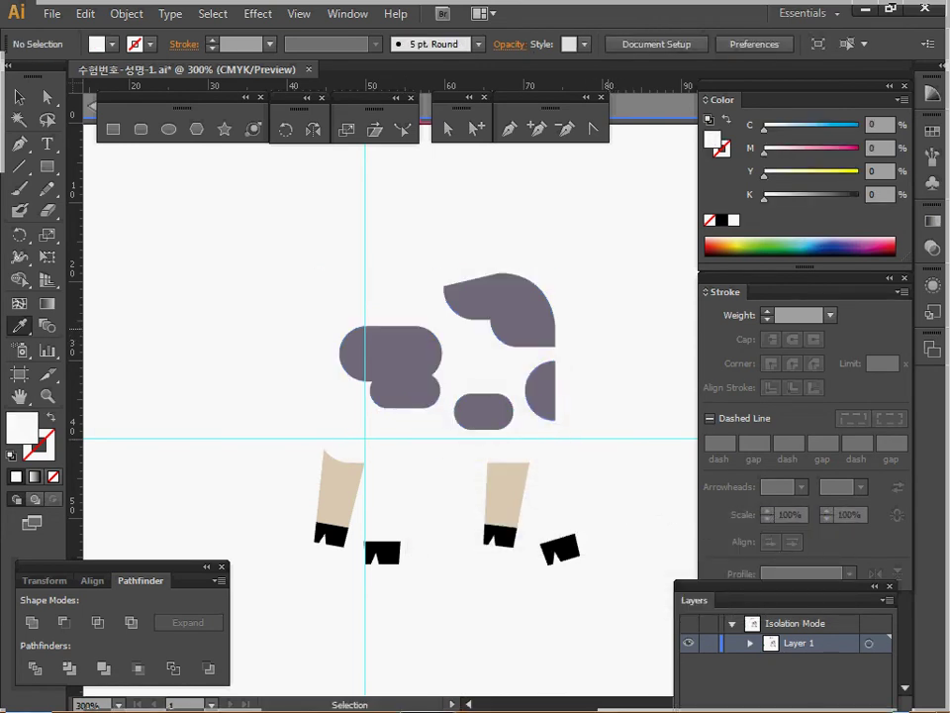
# Step: Show the hidden label background and dashed border again
pyautogui.press('i')
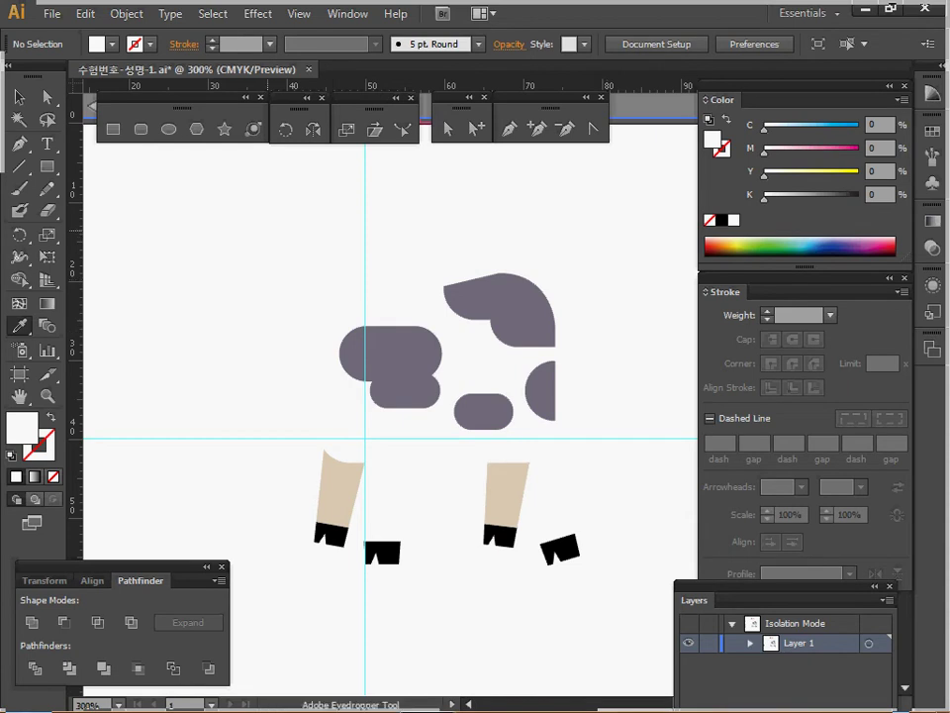
pyautogui.press('ctrl')
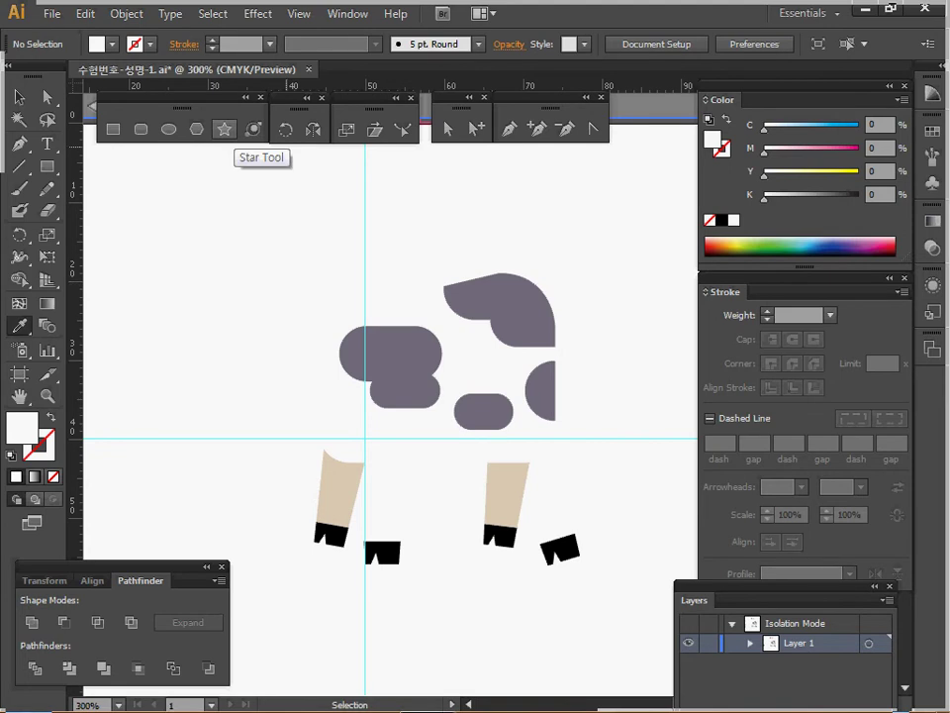
pyautogui.hotkey('ctrl', 'alt', '3')
pyautogui.keyDown('ctrl'); pyautogui.click(389, 549); pyautogui.keyUp('ctrl')
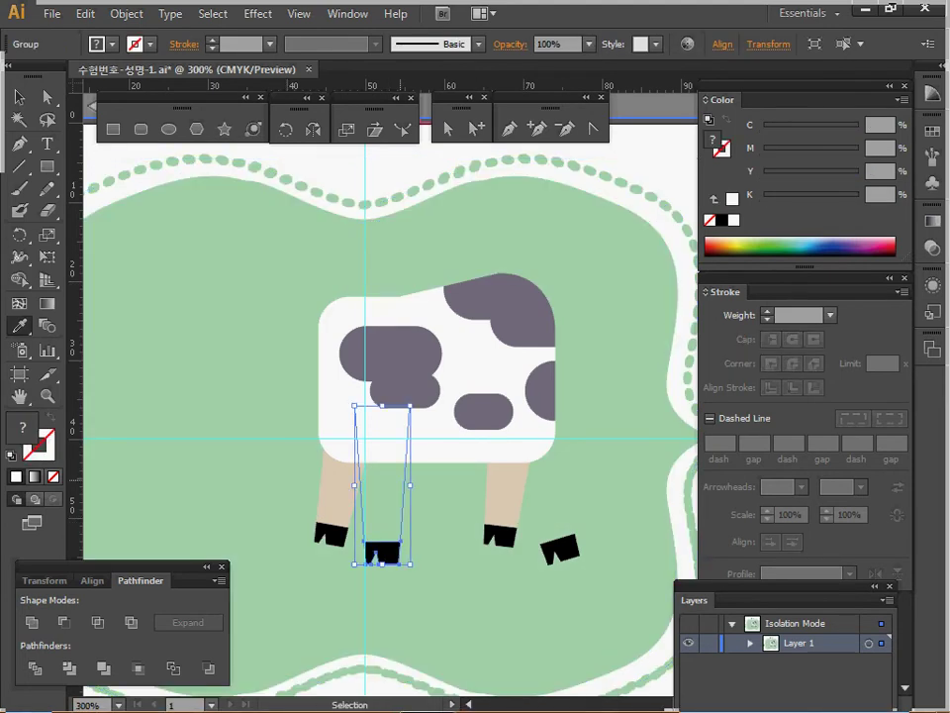
pyautogui.doubleClick(382, 503)
pyautogui.keyDown('ctrl'); pyautogui.doubleClick(344, 170); pyautogui.keyUp('ctrl')
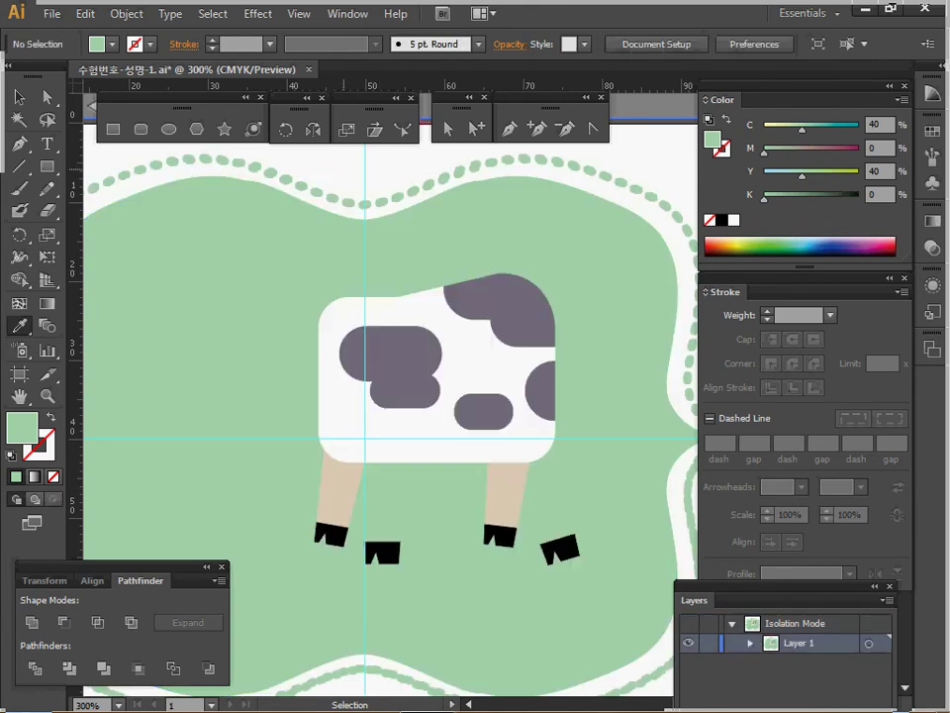
pyautogui.keyDown('ctrl'); pyautogui.click(344, 285); pyautogui.keyUp('ctrl')
pyautogui.moveTo(360, 179); pyautogui.dragTo(388, 241)
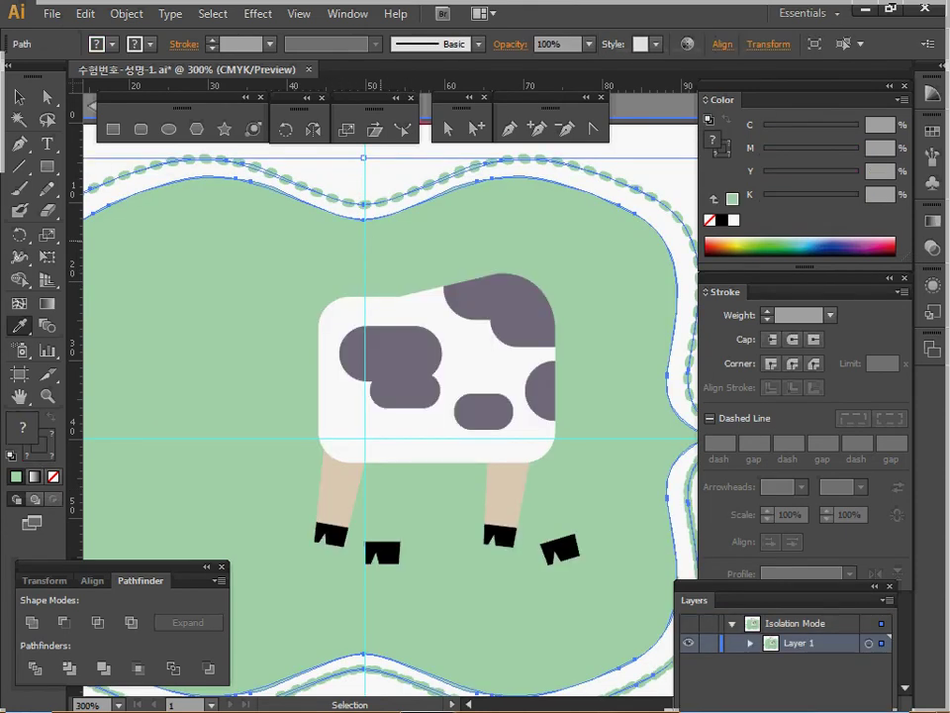
pyautogui.hotkey('ctrl', 'shift', 'a')
# Step: Isolate the upright front leg group and fill its upper part with the white sampled from the cow's body
pyautogui.keyDown('ctrl'); pyautogui.click(470, 496); pyautogui.keyUp('ctrl')
pyautogui.keyDown('ctrl'); pyautogui.click(469, 496); pyautogui.keyUp('ctrl')
pyautogui.moveTo(469, 323); pyautogui.dragTo(390, 501)
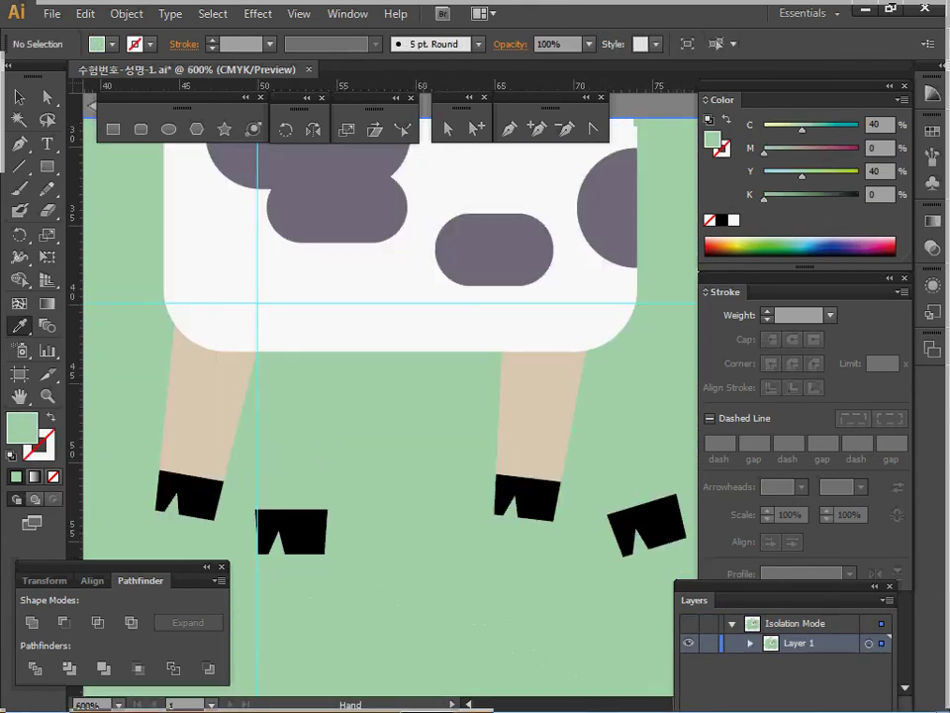
pyautogui.keyDown('ctrl'); pyautogui.click(303, 532); pyautogui.keyUp('ctrl')
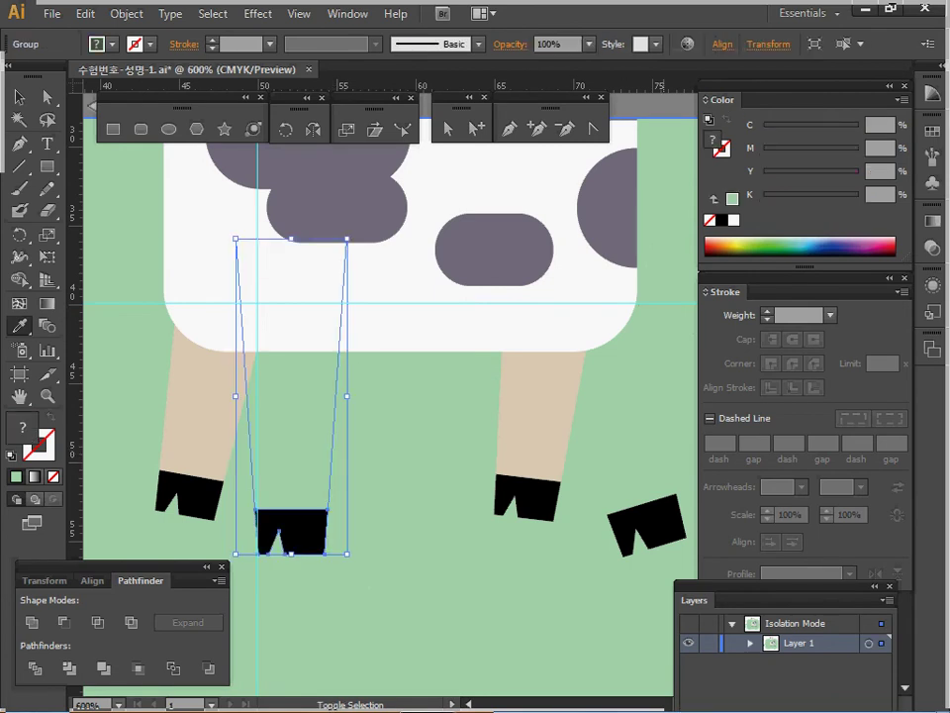
pyautogui.press('Escape')
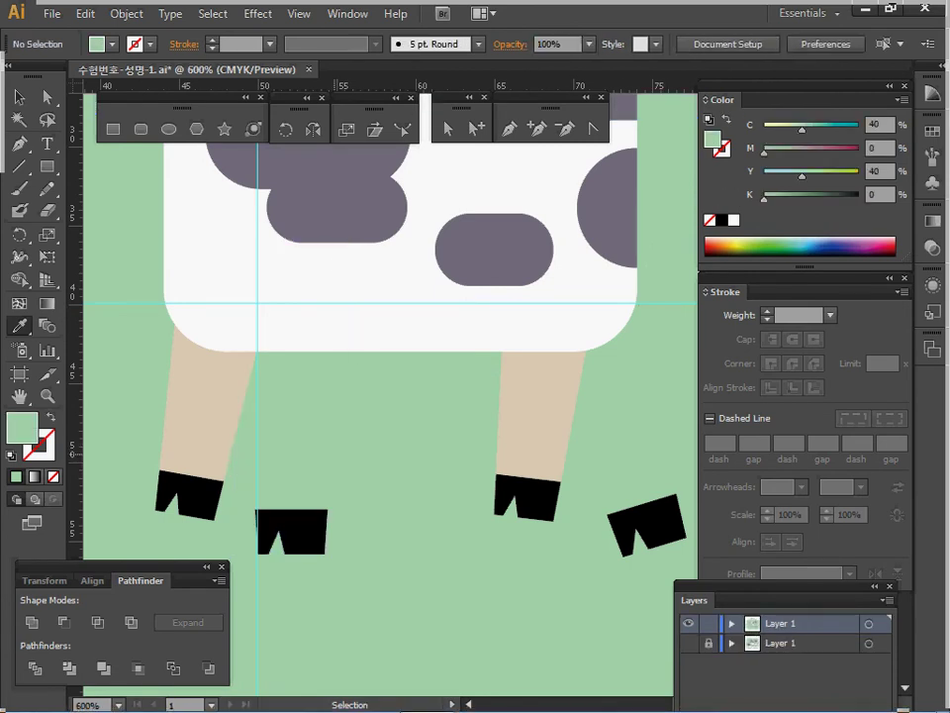
pyautogui.keyDown('ctrl'); pyautogui.click(302, 531); pyautogui.keyUp('ctrl')
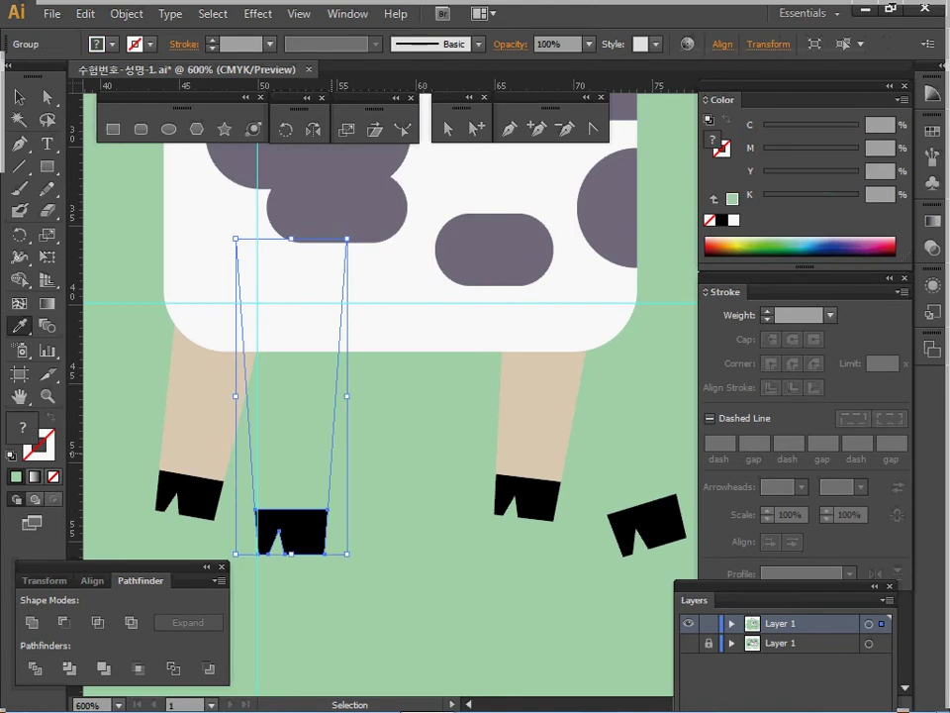
pyautogui.keyDown('ctrl'); pyautogui.doubleClick(336, 396); pyautogui.keyUp('ctrl')
pyautogui.keyDown('ctrl'); pyautogui.click(335, 396); pyautogui.keyUp('ctrl')
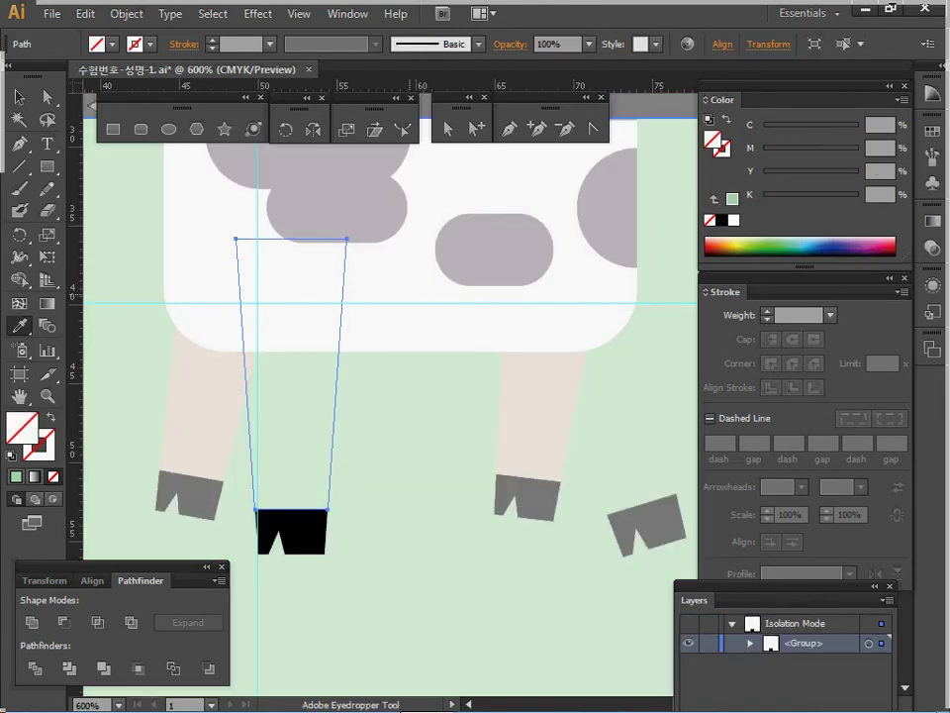
pyautogui.click(416, 321)
pyautogui.keyDown('ctrl'); pyautogui.doubleClick(604, 500); pyautogui.keyUp('ctrl')
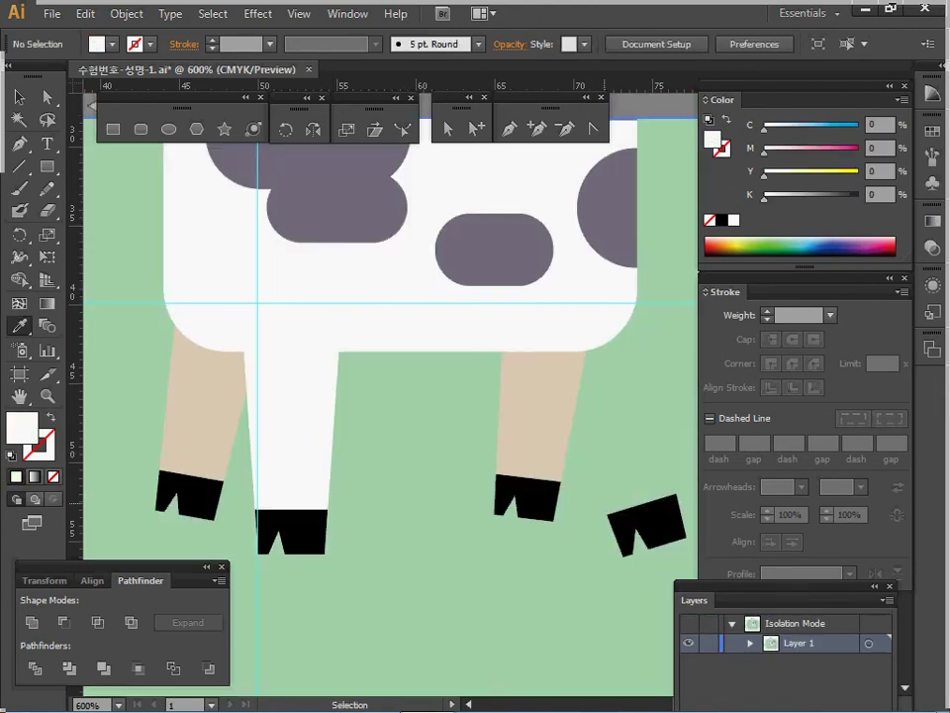
# Step: Isolate the slanted hind leg group, fill its upper part with the body's white, and leave the group
pyautogui.keyDown('ctrl'); pyautogui.click(603, 502); pyautogui.keyUp('ctrl')
pyautogui.keyDown('ctrl'); pyautogui.doubleClick(605, 506); pyautogui.keyUp('ctrl')
pyautogui.keyDown('ctrl'); pyautogui.click(594, 478); pyautogui.keyUp('ctrl')
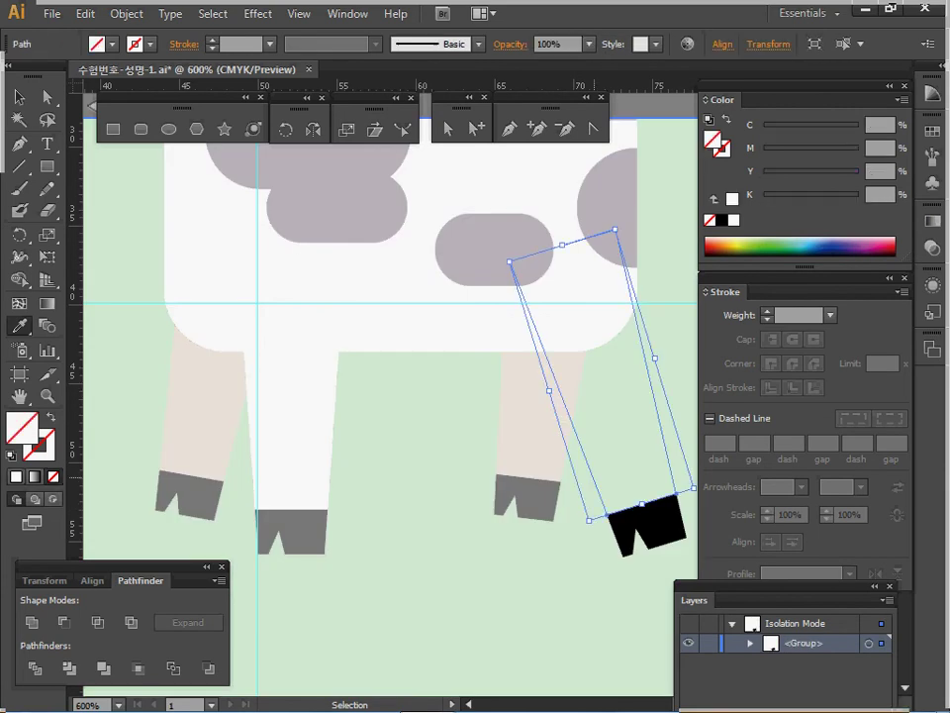
pyautogui.click(435, 322)
pyautogui.keyDown('ctrl'); pyautogui.doubleClick(446, 416); pyautogui.keyUp('ctrl')
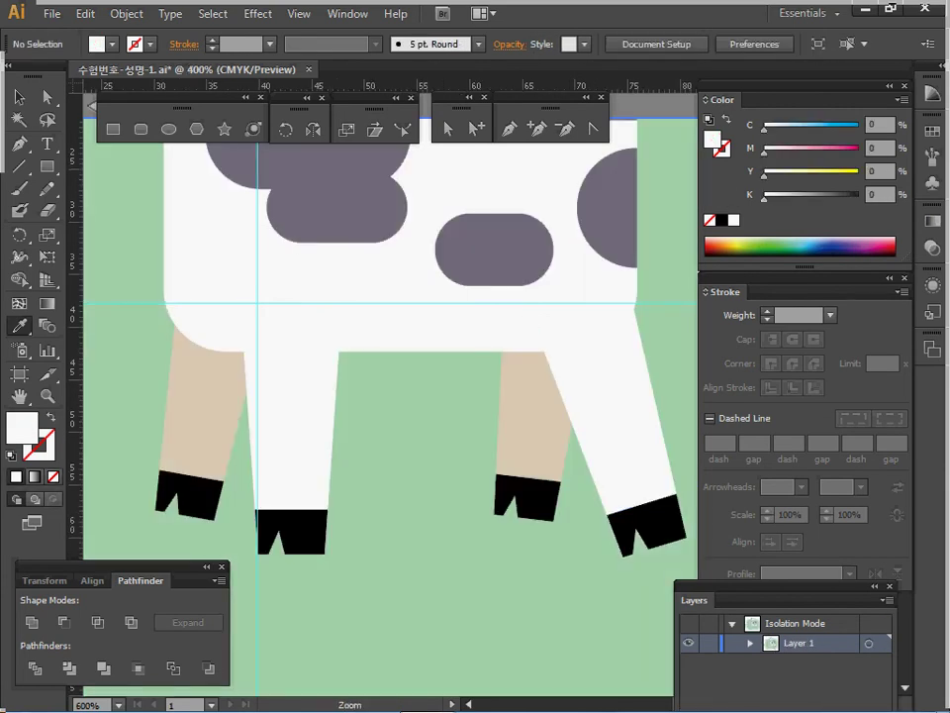
# Step: Save the label document with the recoloured cow legs
pyautogui.hotkey('ctrl', '-')
pyautogui.hotkey('ctrl', '-')
pyautogui.hotkey('ctrl', 's')
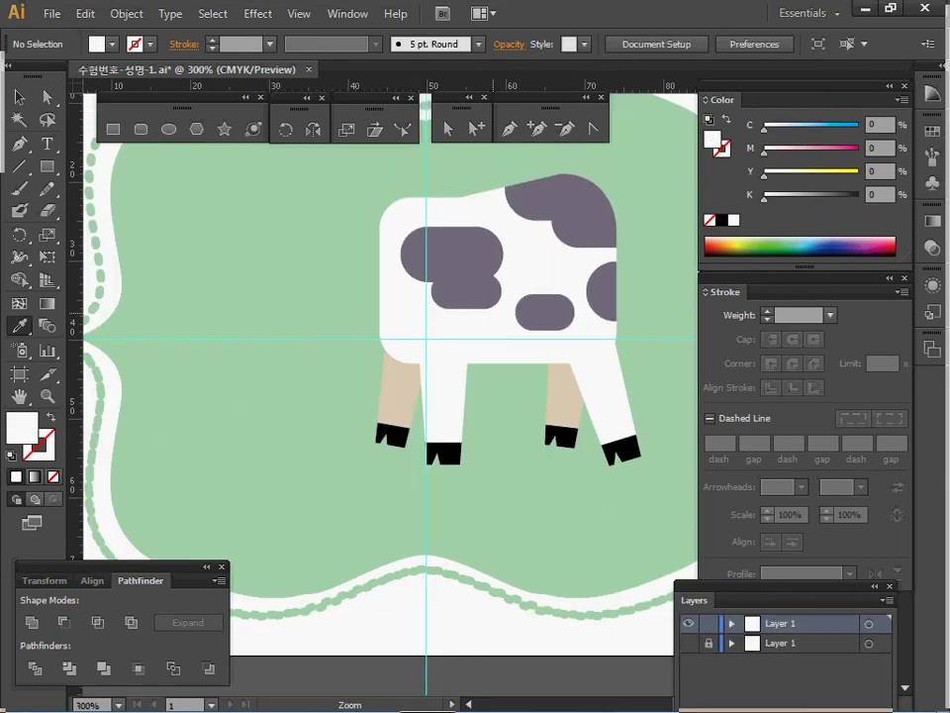
# Step: Draw a 12 × 8 mm ellipse over the cow's lower belly near the slanted hind leg
pyautogui.moveTo(515, 255); pyautogui.dragTo(474, 303)
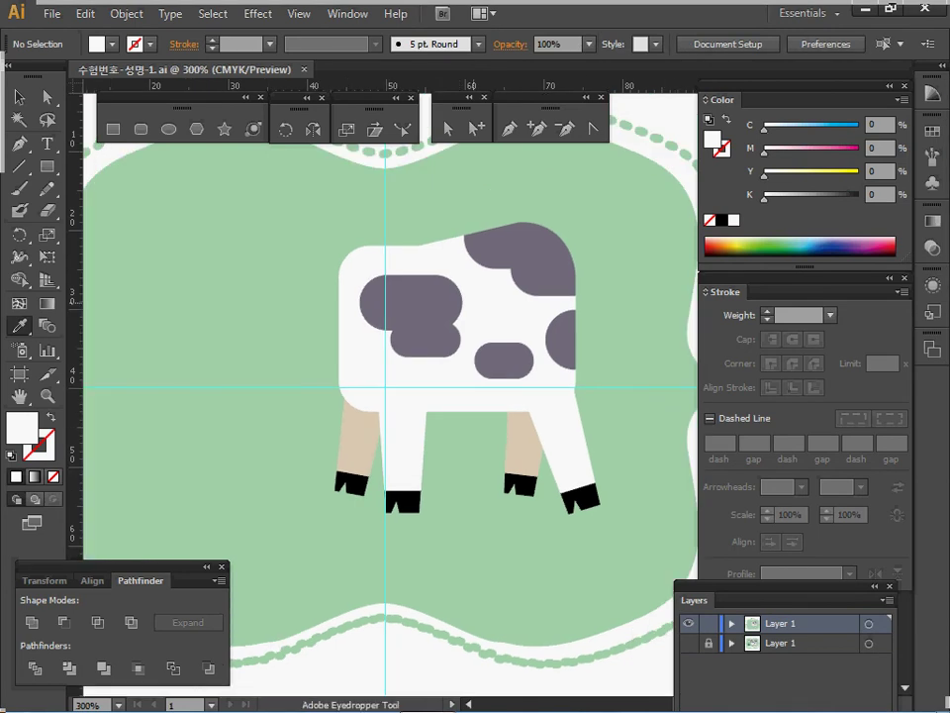
pyautogui.hotkey('ctrl', '+')
pyautogui.keyDown('ctrl'); pyautogui.click(547, 432); pyautogui.keyUp('ctrl')
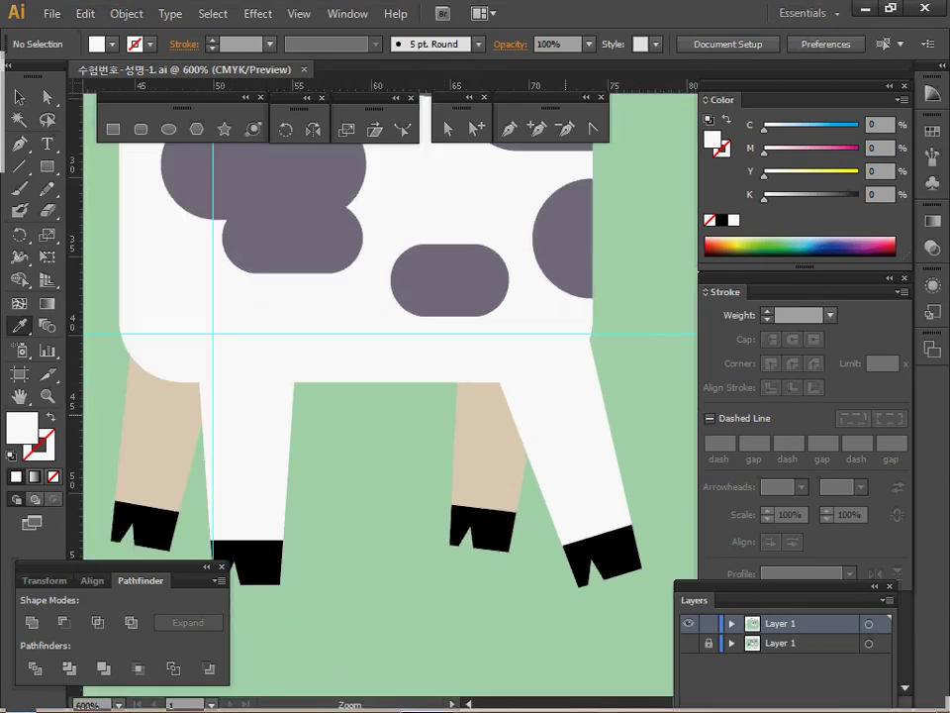
pyautogui.moveTo(580, 398); pyautogui.dragTo(559, 437)
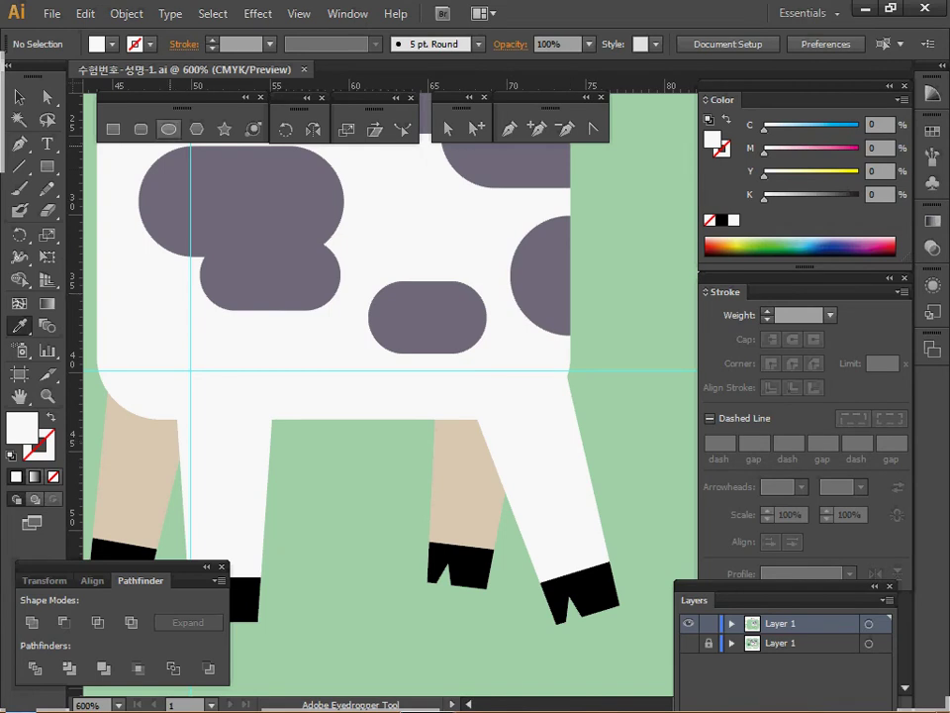
pyautogui.click(168, 128)
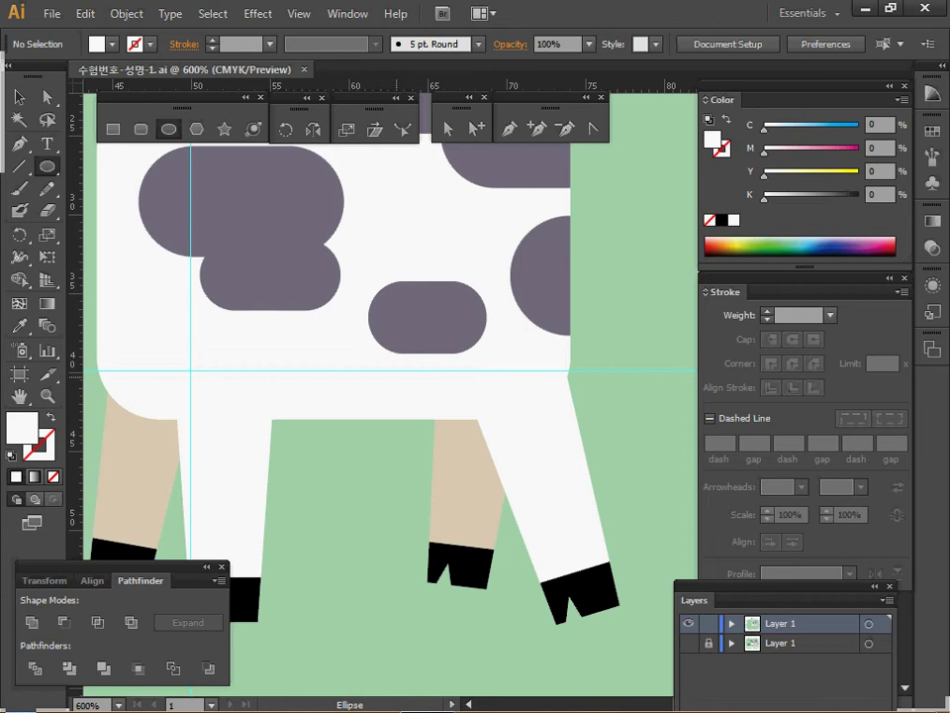
pyautogui.click(398, 376)
pyautogui.write('12')
pyautogui.press('Tab')
pyautogui.write('8')
pyautogui.press('Return')
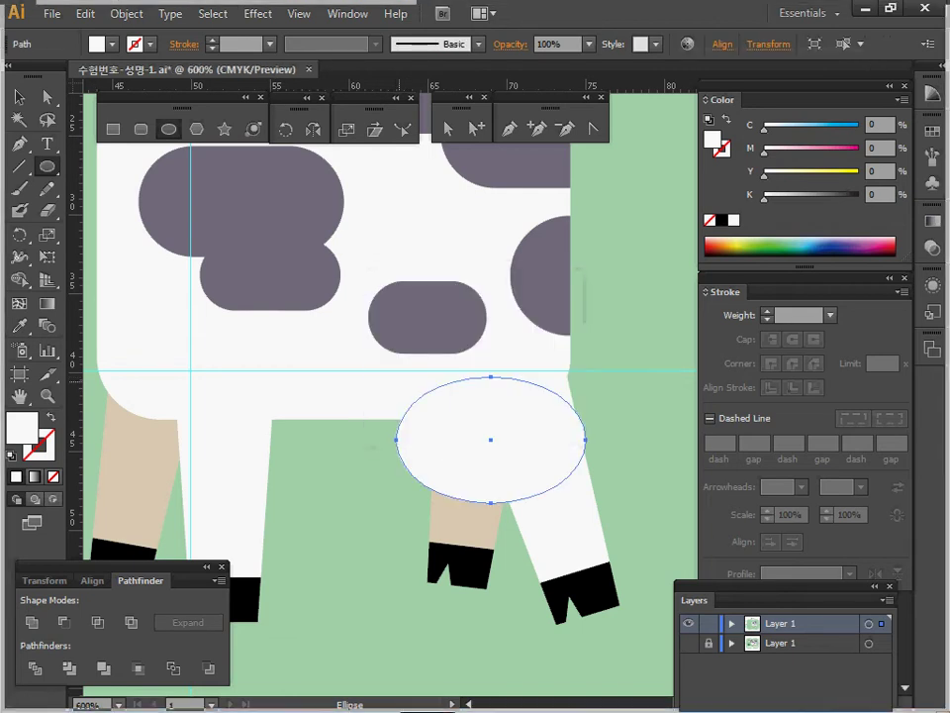
# Step: Apply the default white fill and 1 pt black stroke to the ellipse and move it up and forward onto the belly
pyautogui.hotkey('ctrl', '[')
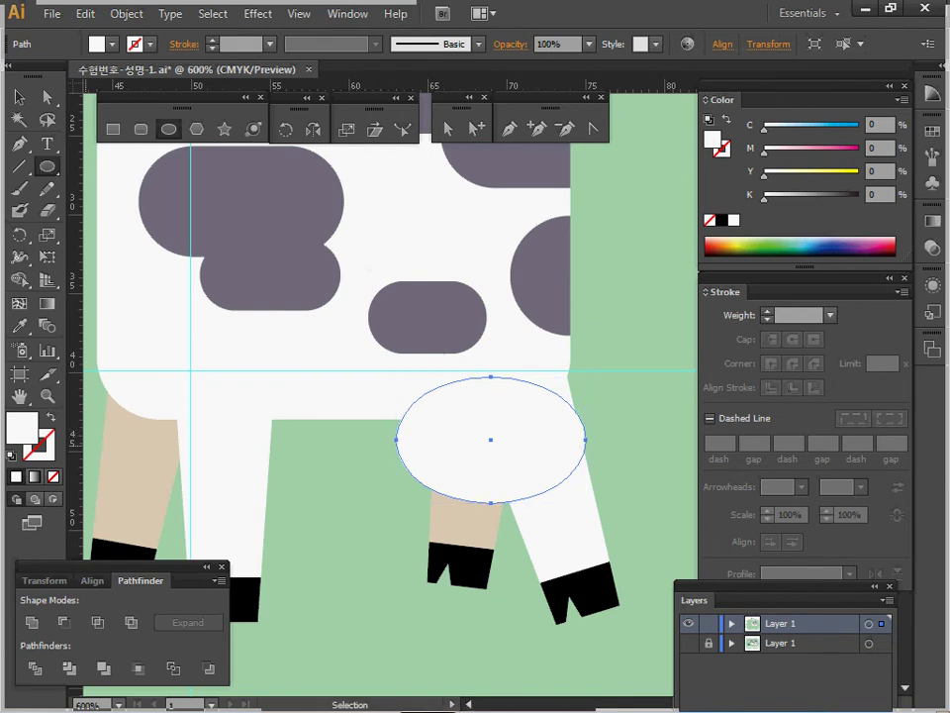
pyautogui.press('d')
pyautogui.moveTo(539, 458)
pyautogui.mouseDown()
pyautogui.moveTo(472, 425)
pyautogui.moveTo(485, 406)
pyautogui.mouseUp()
pyautogui.keyDown('ctrl'); pyautogui.click(488, 408); pyautogui.keyUp('ctrl')
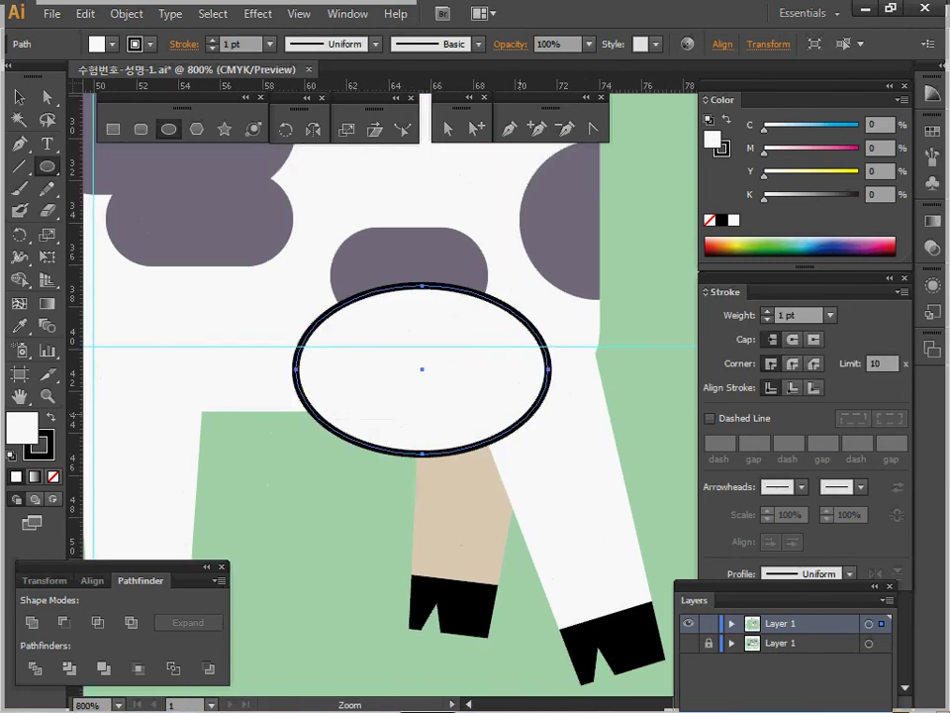
# Step: Create a 1 × 2 mm rounded rectangle with 4 mm corner radius and place it across the ellipse's bottom edge as a teat
pyautogui.hotkey('ctrl', '=')
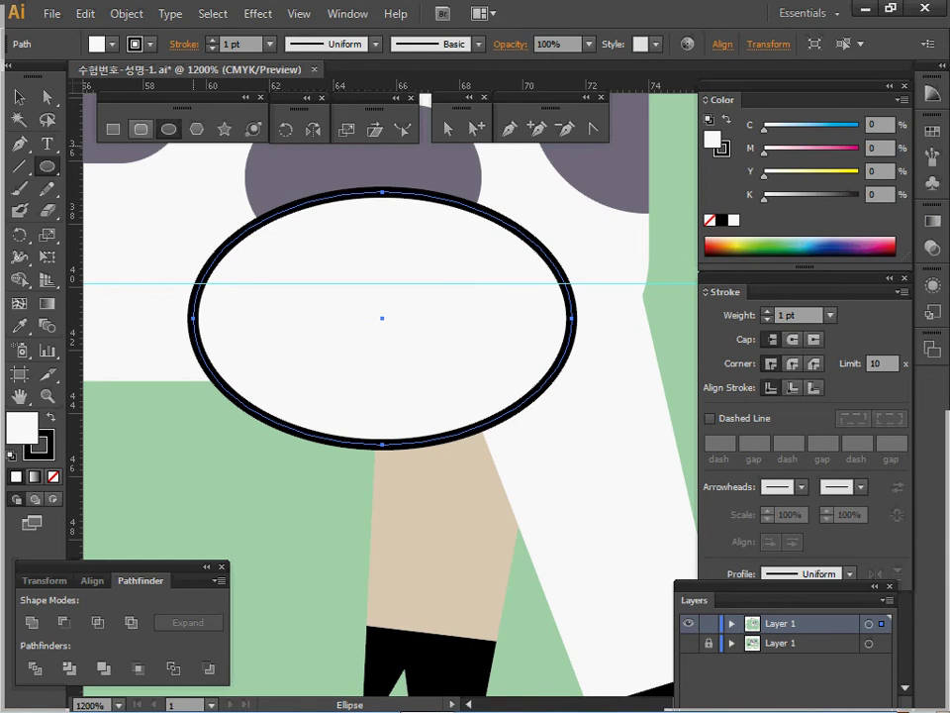
pyautogui.click(141, 129)
pyautogui.click(121, 239)
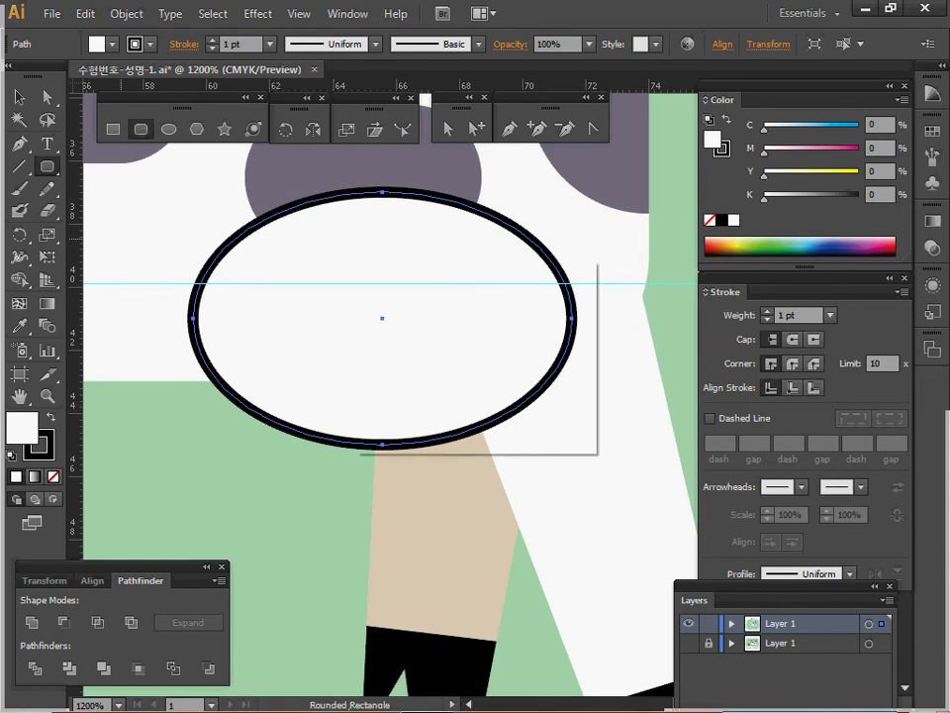
pyautogui.write('1')
pyautogui.press('Tab')
pyautogui.write('2')
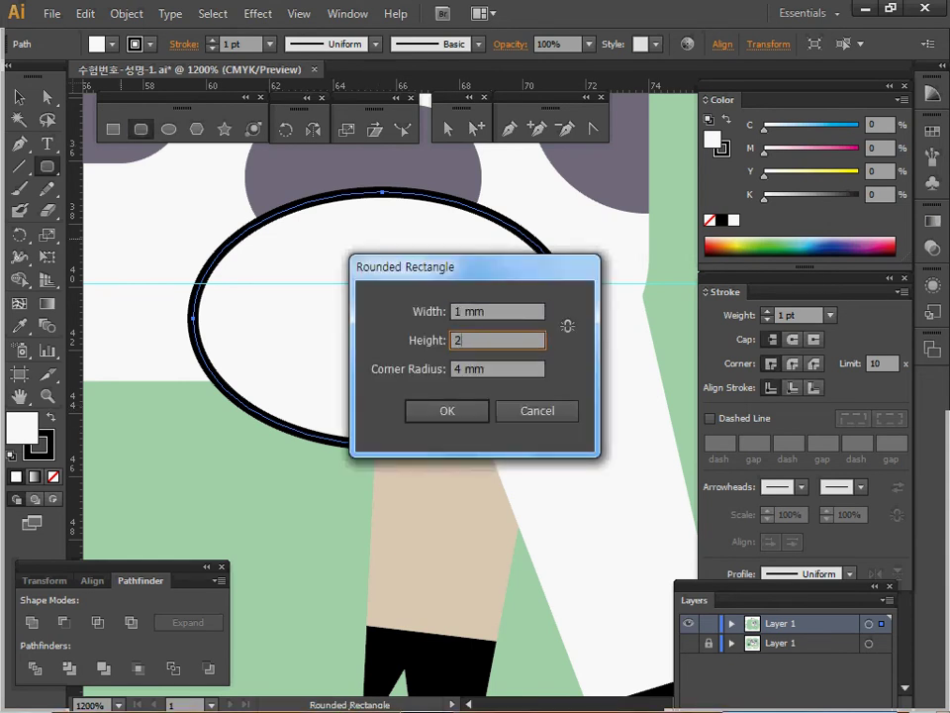
pyautogui.press('Tab')
pyautogui.press('Return')
pyautogui.moveTo(354, 460); pyautogui.dragTo(386, 454)
# Step: Align the ellipse and the small rounded rectangle on their horizontal centres, then deselect them
pyautogui.keyDown('ctrl'); pyautogui.click(361, 396); pyautogui.keyUp('ctrl')
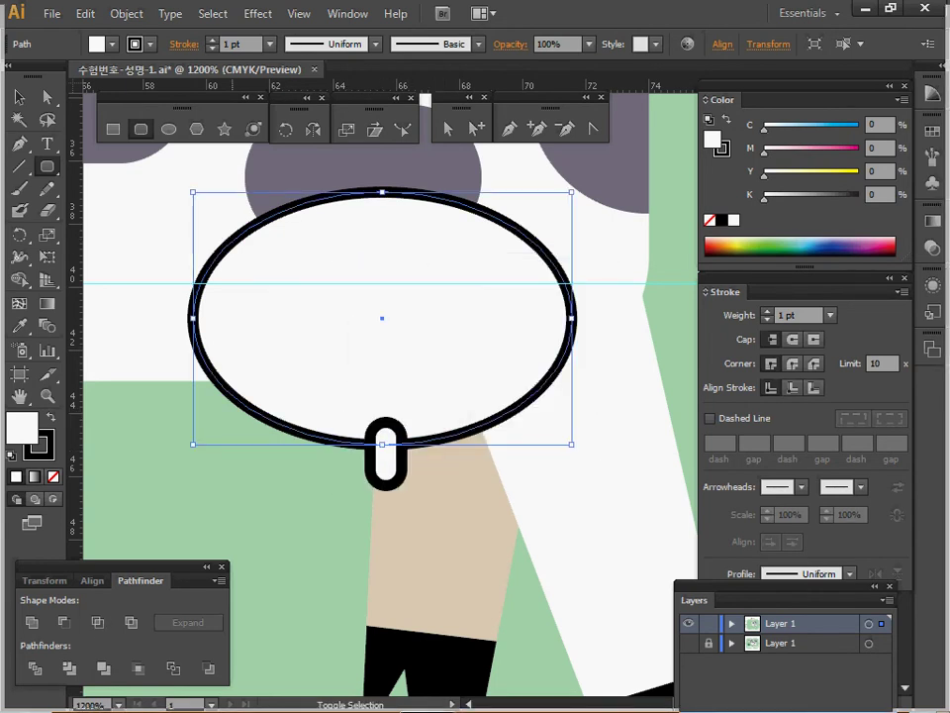
pyautogui.click(93, 581)
pyautogui.click(65, 623)
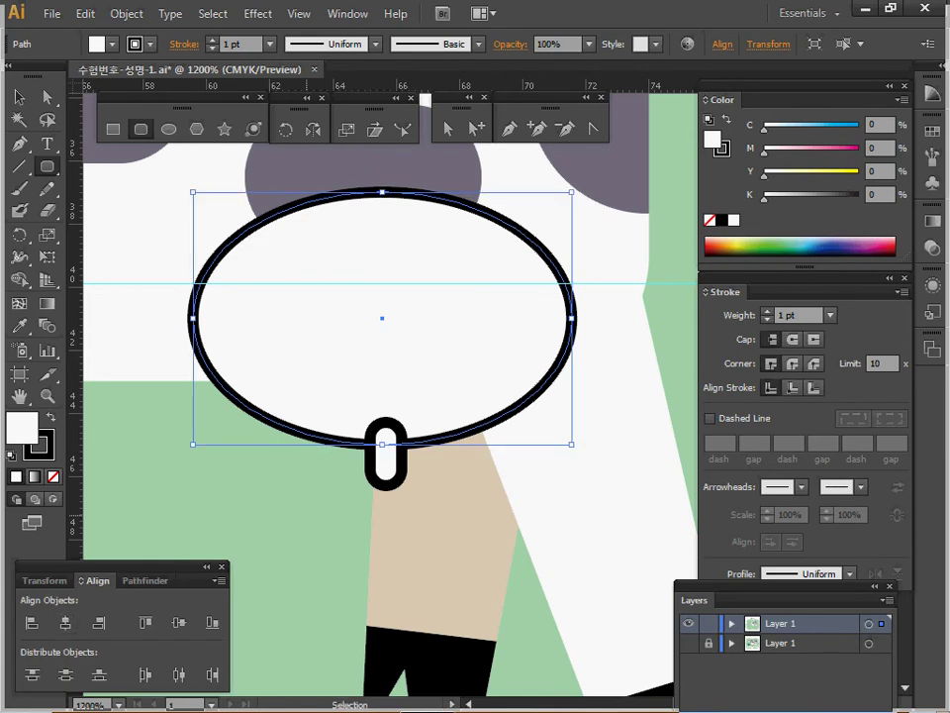
pyautogui.keyDown('ctrl'); pyautogui.keyDown('shift'); pyautogui.click(386, 454); pyautogui.keyUp('shift'); pyautogui.keyUp('ctrl')
pyautogui.click(65, 623)
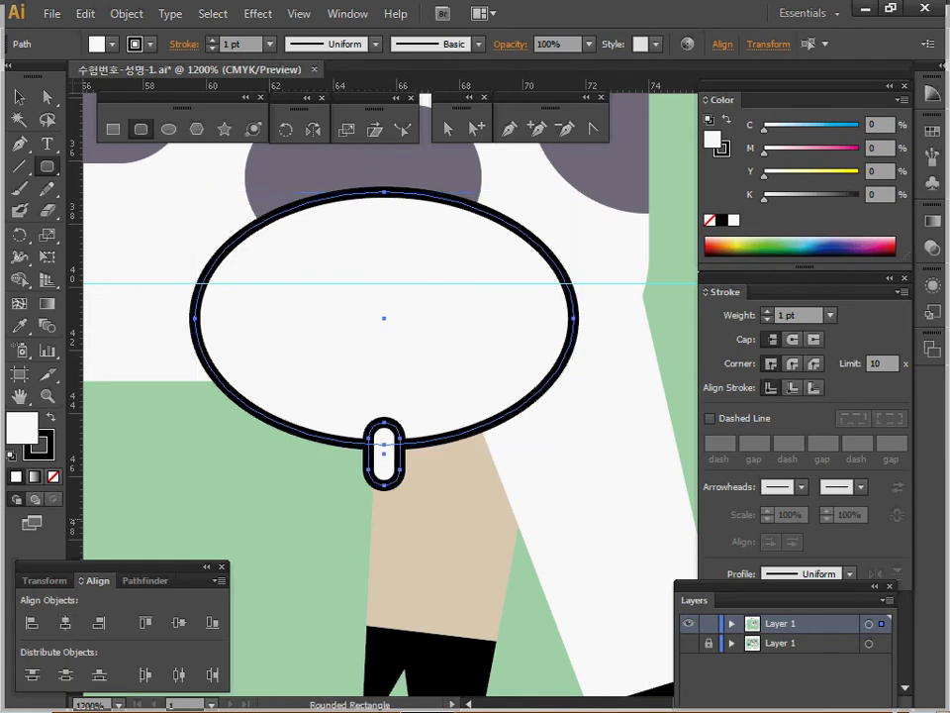
pyautogui.keyDown('ctrl'); pyautogui.click(394, 534); pyautogui.keyUp('ctrl')
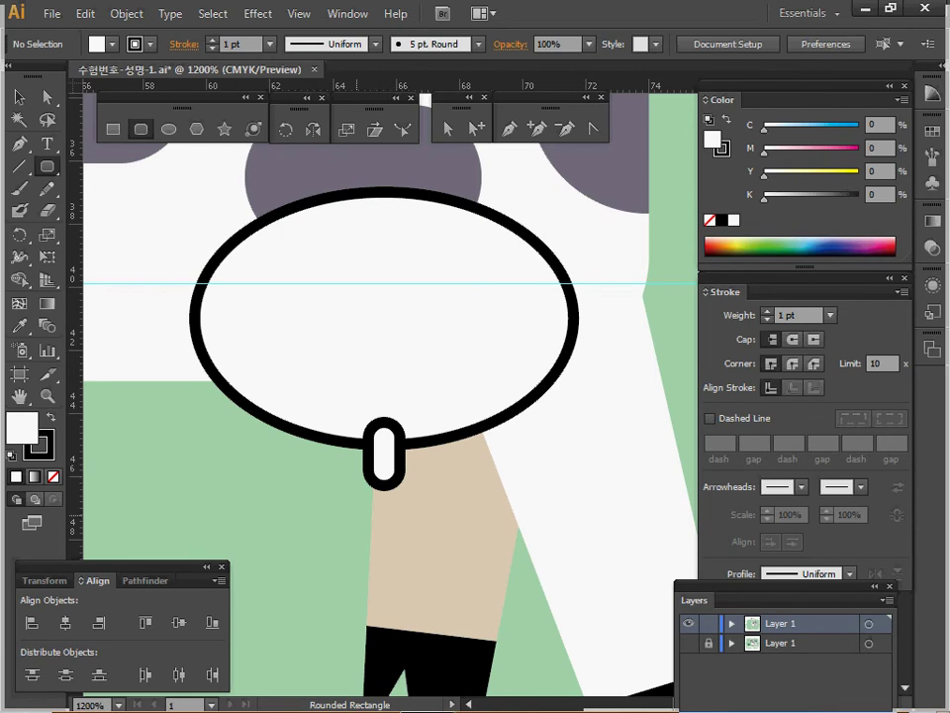
# Step: Make a copy of the small rounded rectangle rotated 35° about the ellipse's centre
pyautogui.keyDown('ctrl'); pyautogui.click(396, 459); pyautogui.keyUp('ctrl')
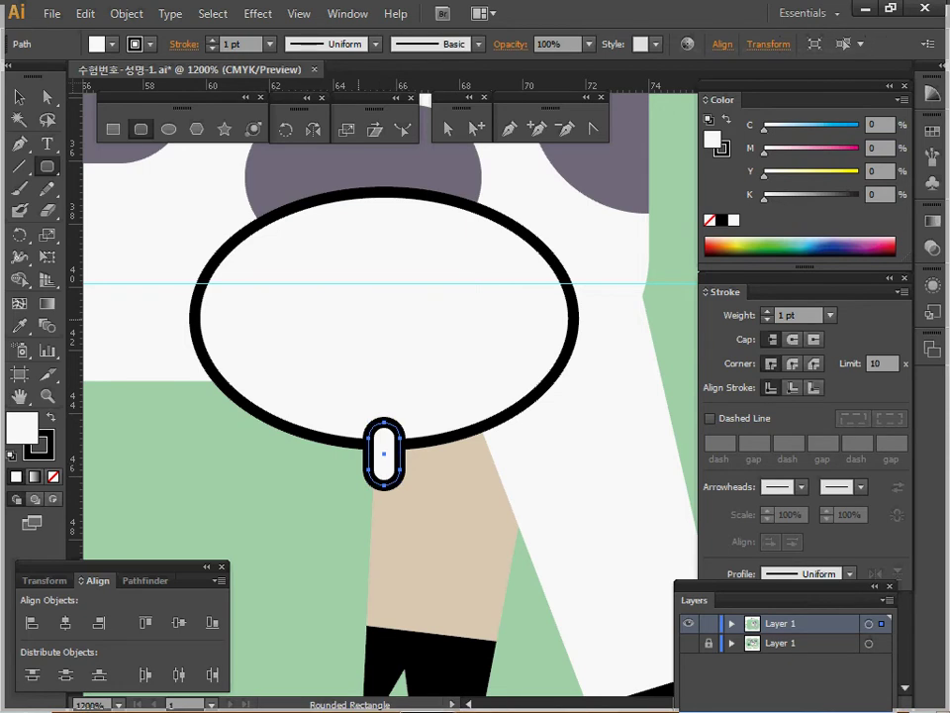
pyautogui.press('ctrl')
pyautogui.keyDown('ctrl'); pyautogui.keyDown('shift'); pyautogui.click(383, 317); pyautogui.keyUp('shift'); pyautogui.keyUp('ctrl')
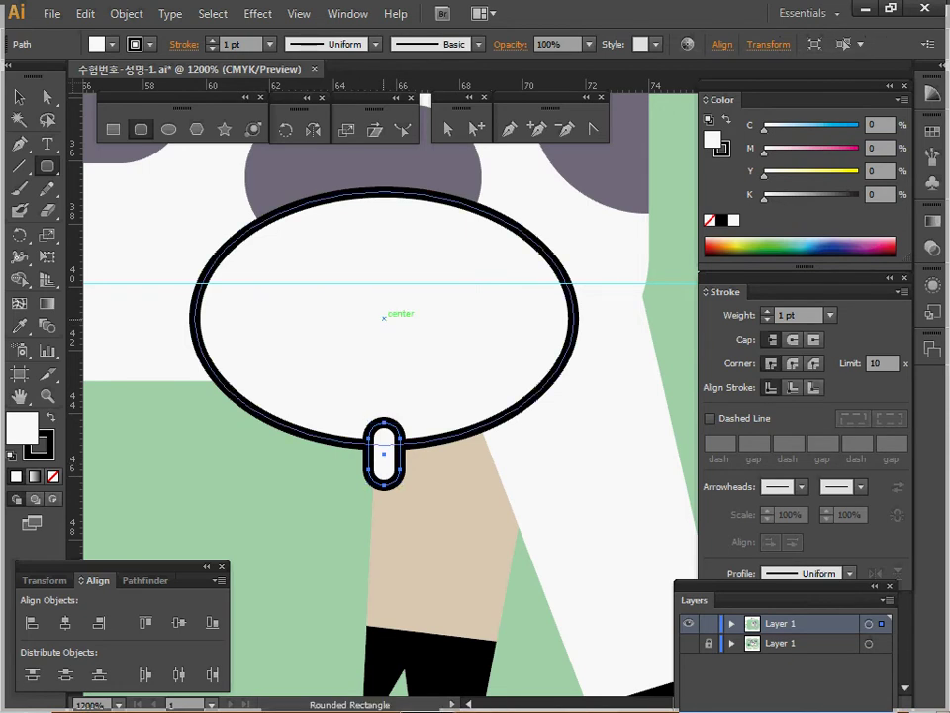
pyautogui.keyDown('ctrl'); pyautogui.keyDown('shift'); pyautogui.click(383, 317); pyautogui.keyUp('shift'); pyautogui.keyUp('ctrl')
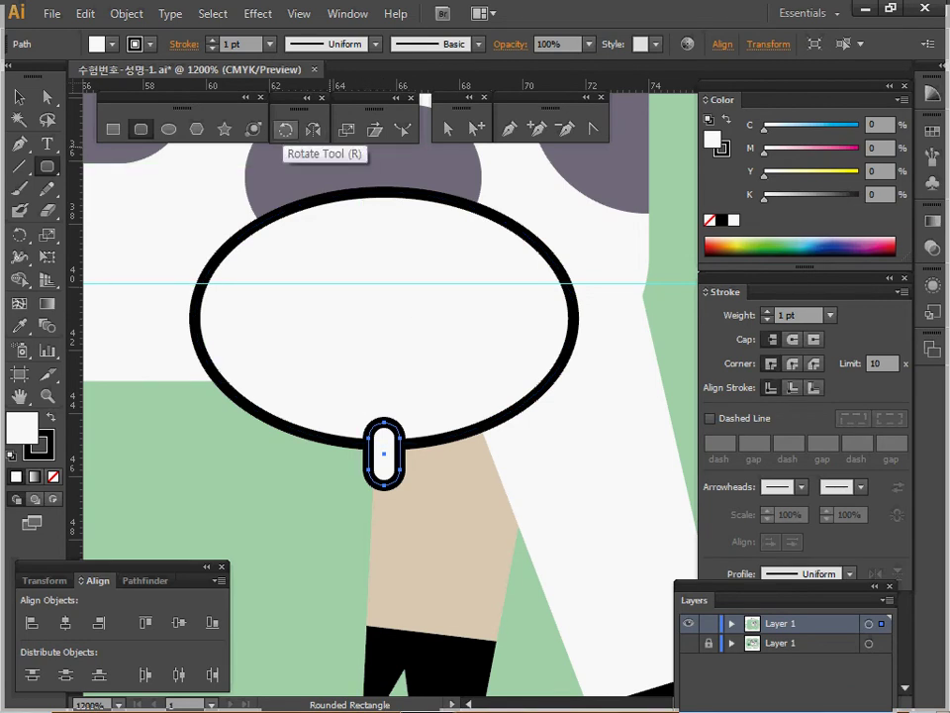
pyautogui.click(286, 130)
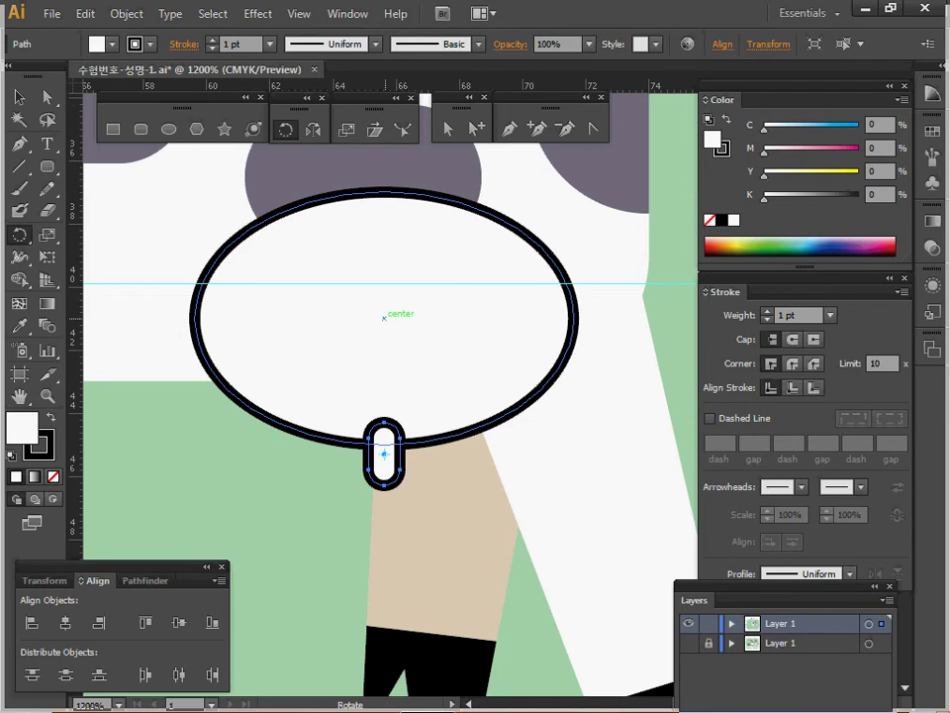
pyautogui.keyDown('alt'); pyautogui.click(384, 317); pyautogui.keyUp('alt')
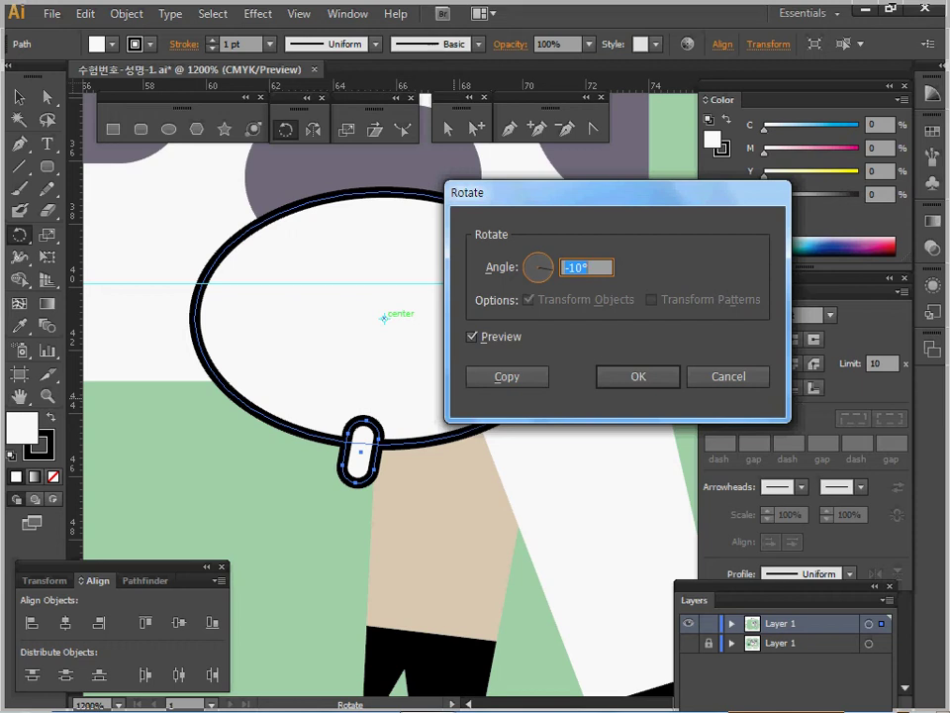
pyautogui.write('35')
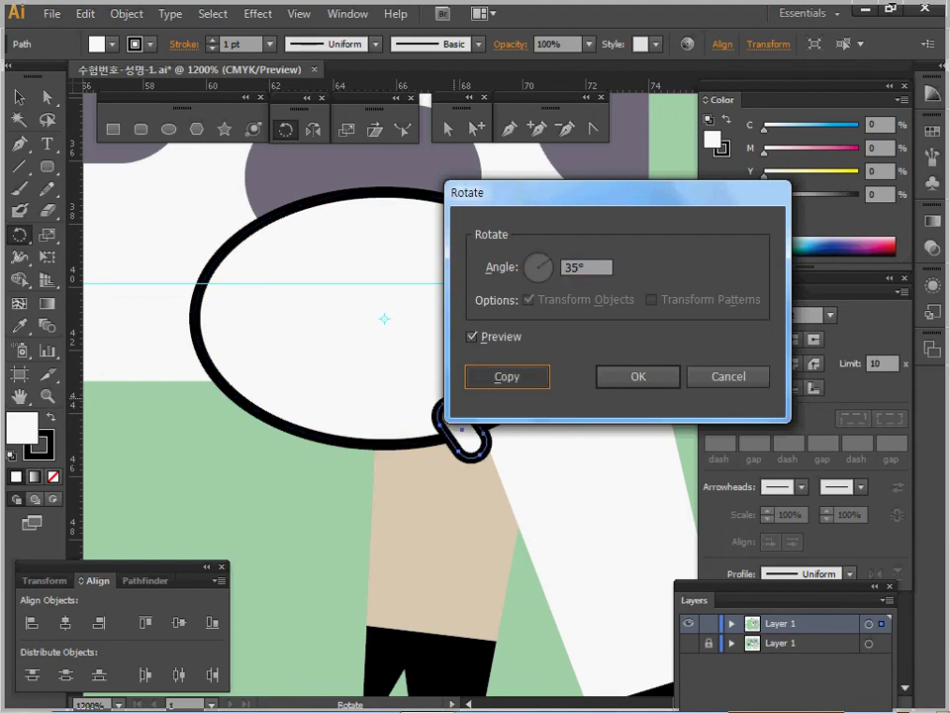
pyautogui.click(507, 376)
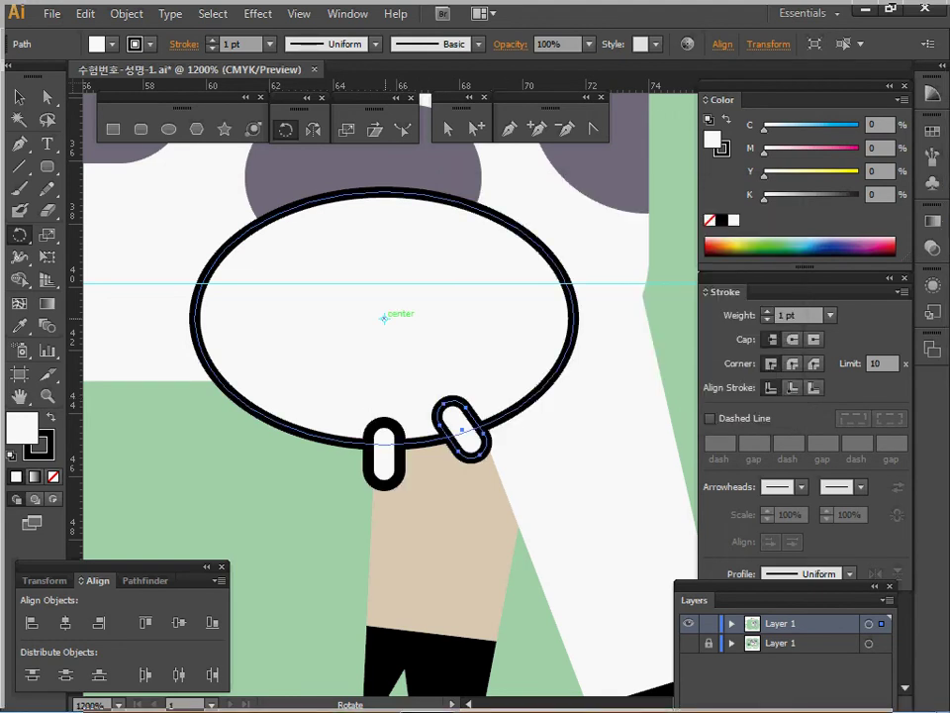
# Step: Copy the rotated rounded rectangle at -70° about the ellipse's centre to form the third teat
pyautogui.keyDown('alt'); pyautogui.click(384, 317); pyautogui.keyUp('alt')
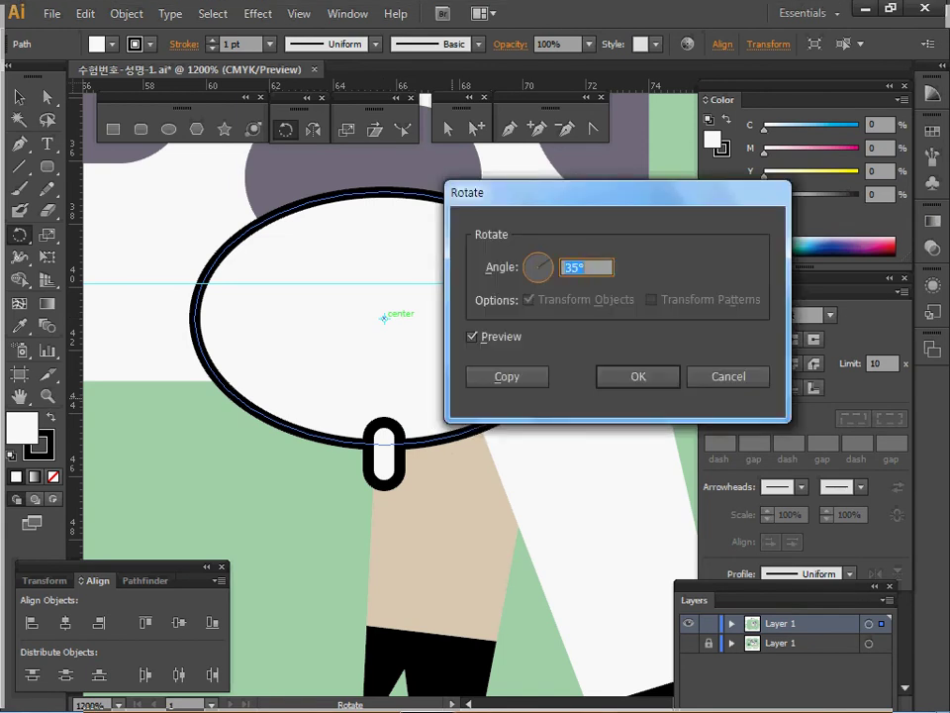
pyautogui.write('-70')
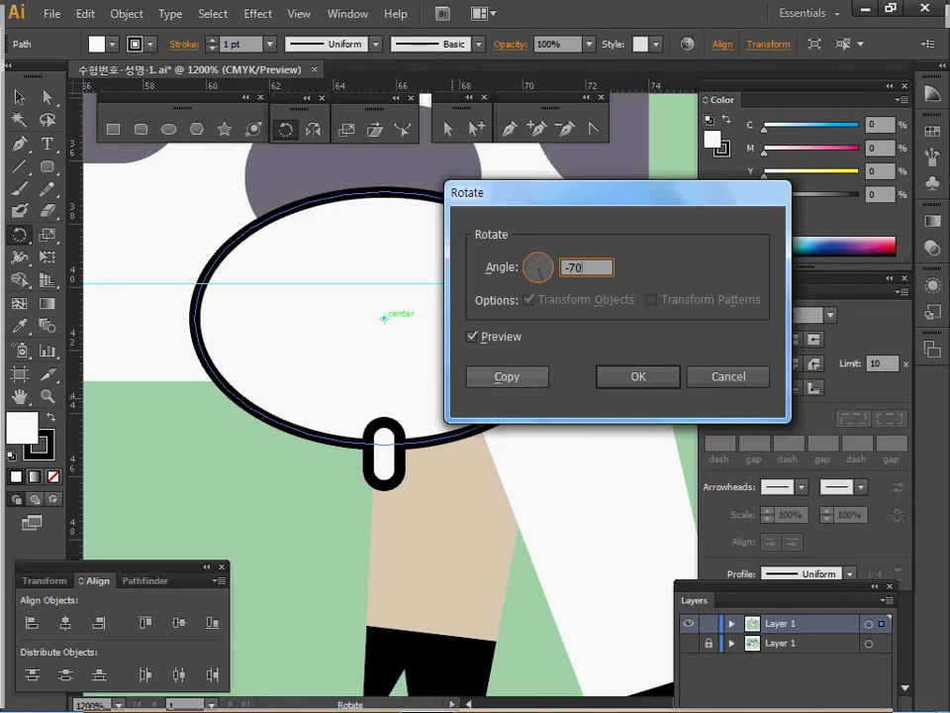
pyautogui.press('Tab')
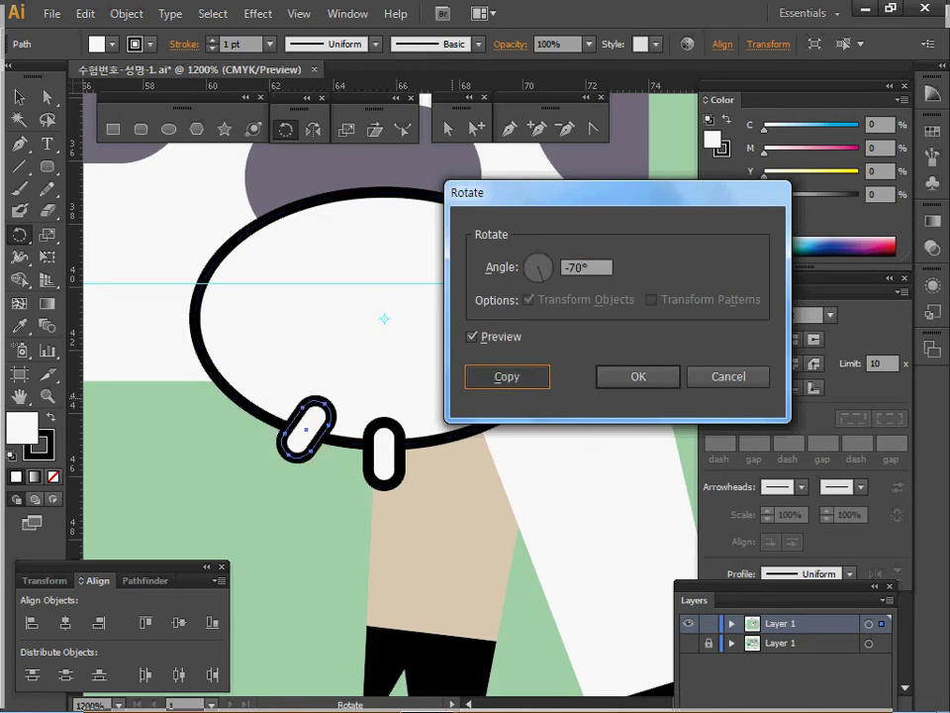
pyautogui.press('Return')
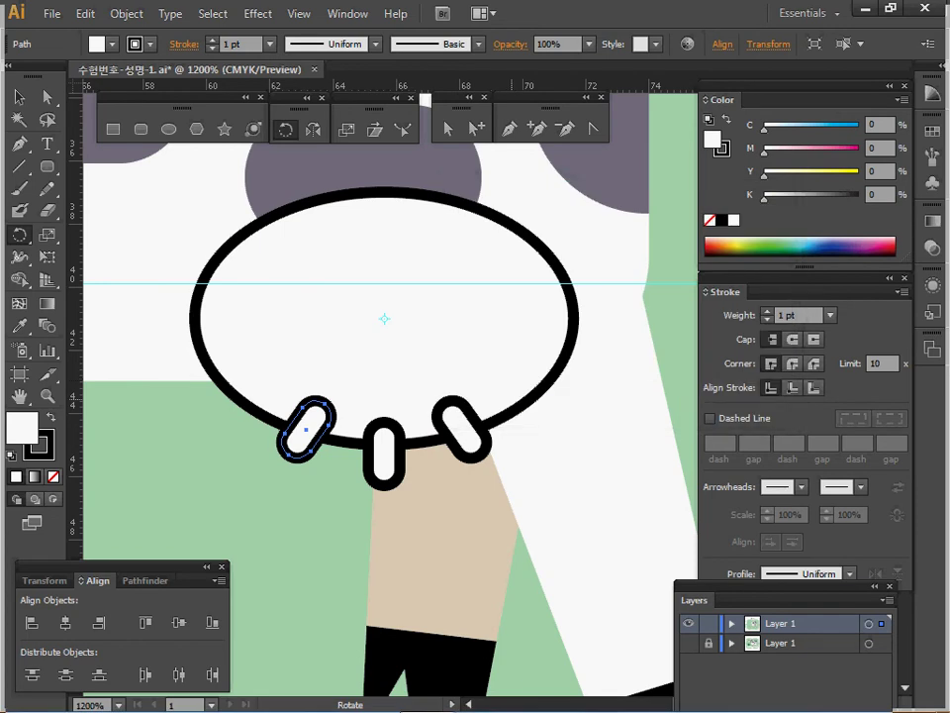
# Step: Unite the ellipse and its three rounded rectangles into a single udder shape
pyautogui.keyDown('ctrl'); pyautogui.keyDown('shift'); pyautogui.click(384, 453); pyautogui.keyUp('shift'); pyautogui.keyUp('ctrl')
pyautogui.keyDown('ctrl'); pyautogui.keyDown('shift'); pyautogui.click(459, 436); pyautogui.keyUp('shift'); pyautogui.keyUp('ctrl')
pyautogui.keyDown('ctrl'); pyautogui.keyDown('shift'); pyautogui.click(428, 385); pyautogui.keyUp('shift'); pyautogui.keyUp('ctrl')
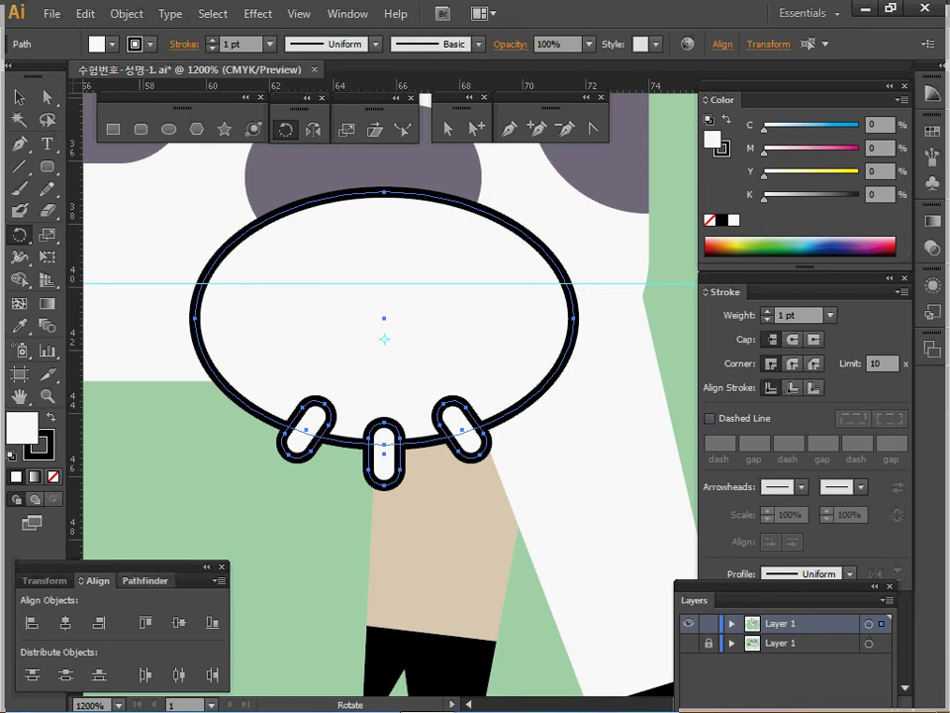
pyautogui.click(144, 581)
pyautogui.click(31, 623)
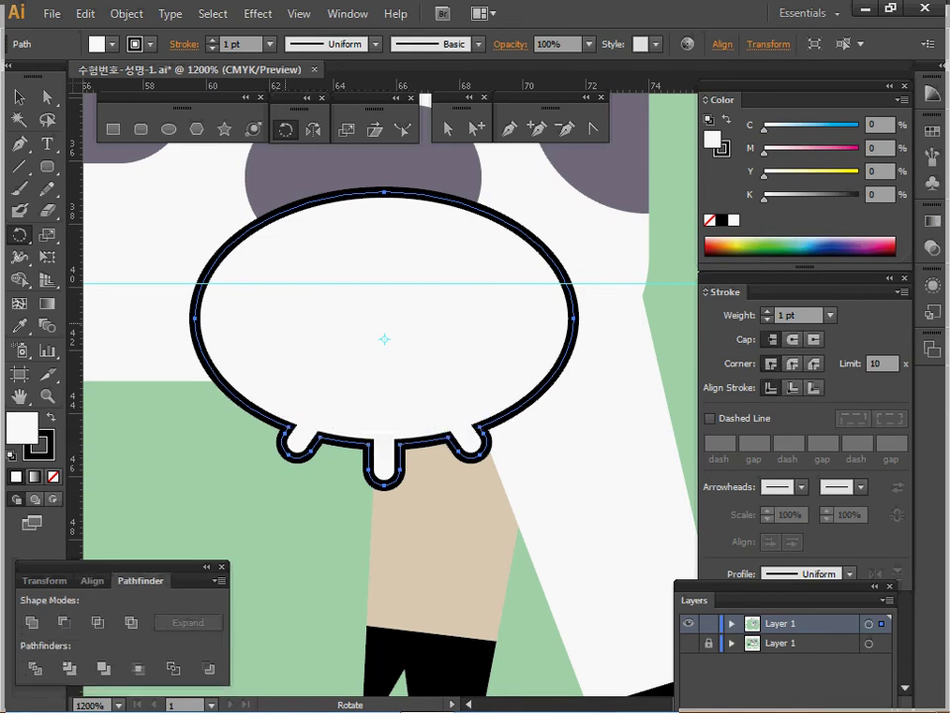
# Step: Fill the udder with the pink radial gradient sampled from the colour swatches above the artboard, leaving it without a stroke
pyautogui.keyDown('ctrl'); pyautogui.keyDown('alt'); pyautogui.click(384, 365); pyautogui.keyUp('alt'); pyautogui.keyUp('ctrl')
pyautogui.keyDown('ctrl'); pyautogui.keyDown('alt'); pyautogui.click(416, 402); pyautogui.keyUp('alt'); pyautogui.keyUp('ctrl')
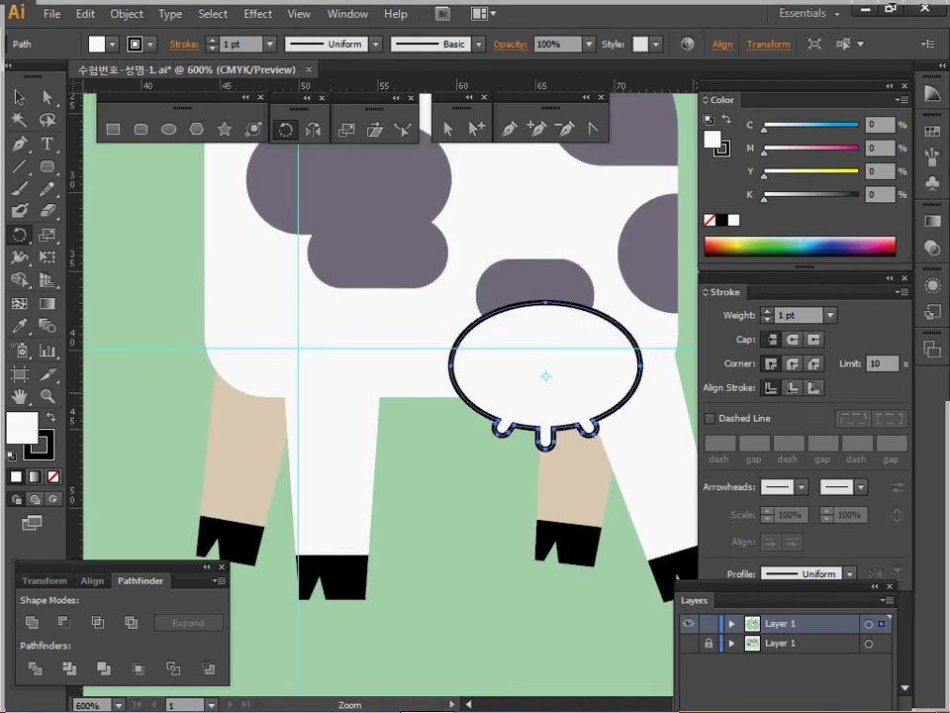
pyautogui.hotkey('ctrl', '-')
pyautogui.hotkey('ctrl', '-')
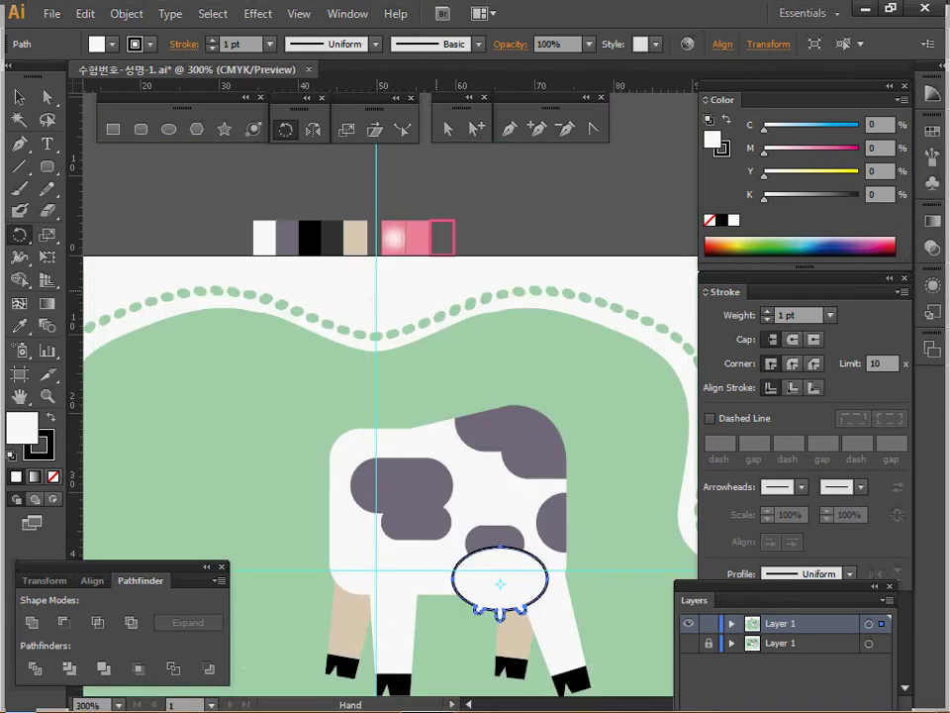
pyautogui.press('i')
pyautogui.click(393, 237)
pyautogui.click(393, 238)
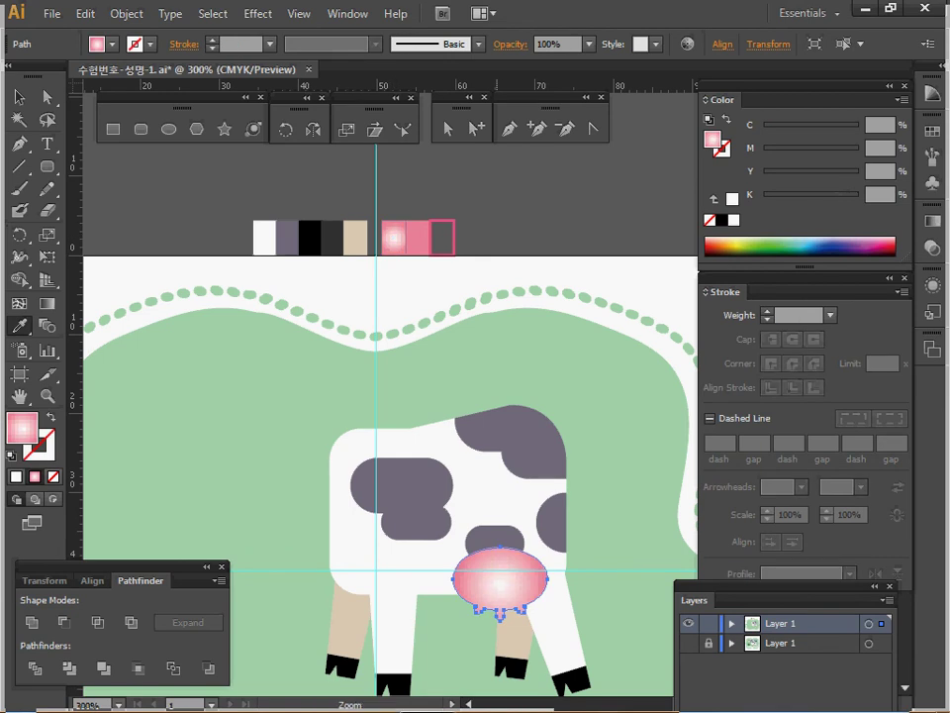
# Step: Open the udder's gradient settings and inspect the colour values of its two gradient stops
pyautogui.hotkey('ctrl', '+')
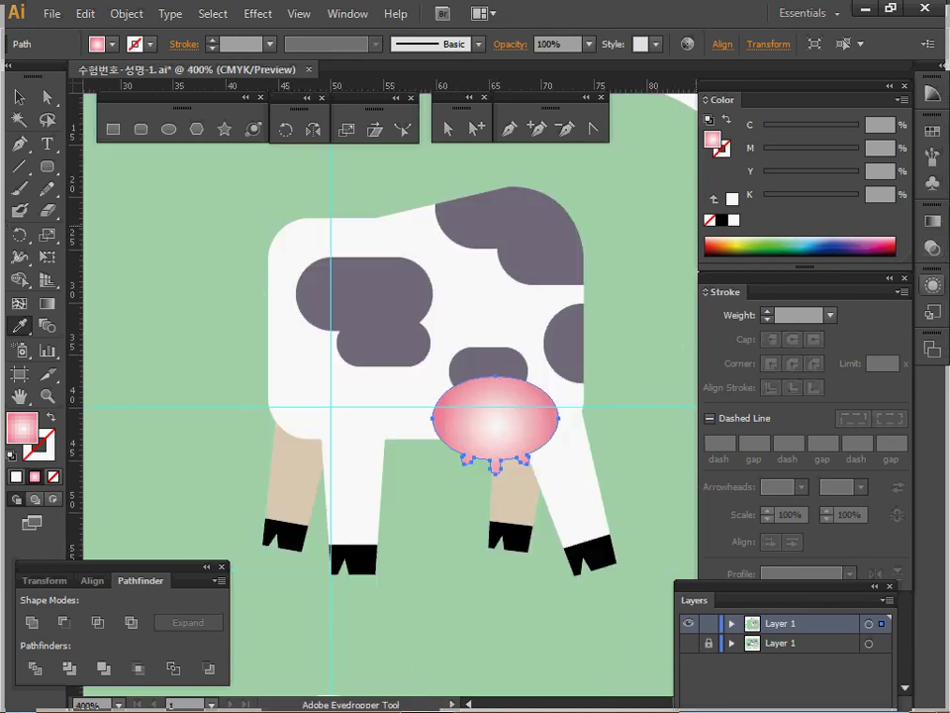
pyautogui.hotkey('ctrl', 'F9')
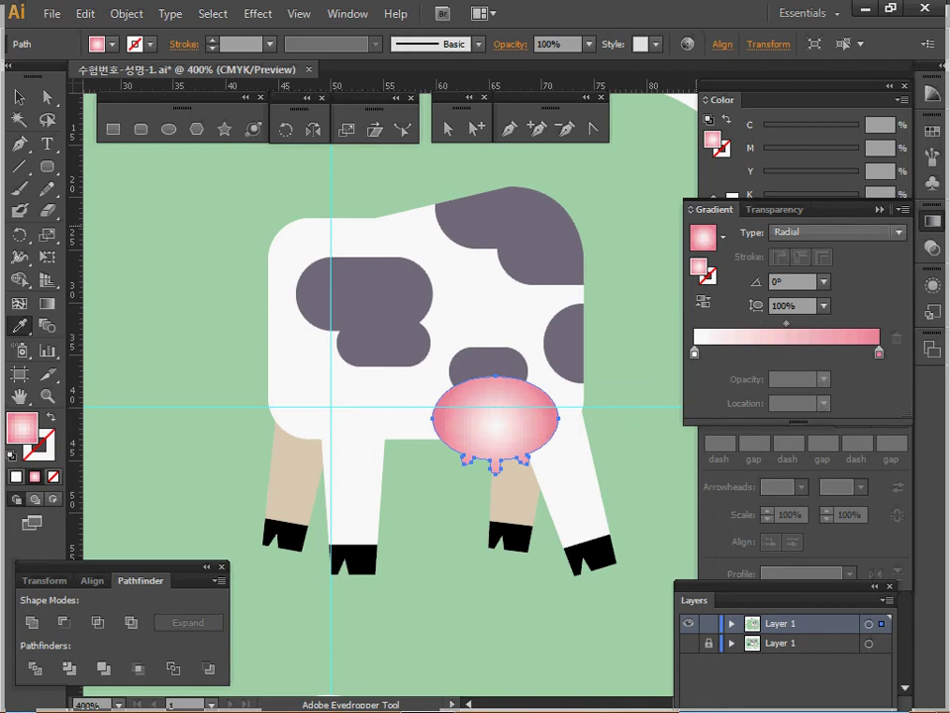
pyautogui.click(694, 352)
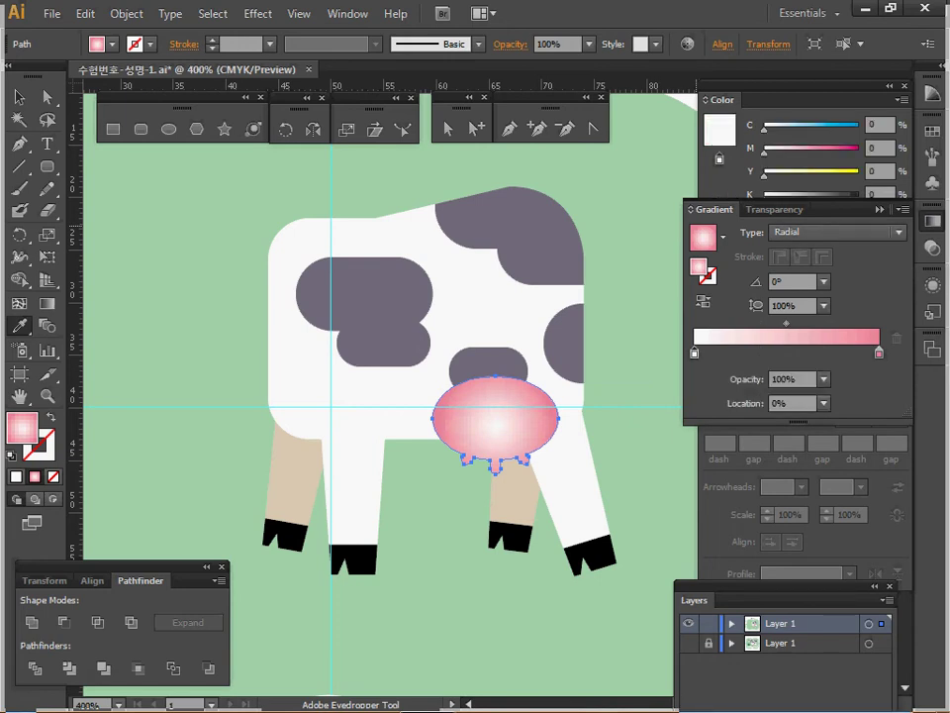
pyautogui.doubleClick(694, 352)
pyautogui.doubleClick(879, 352)
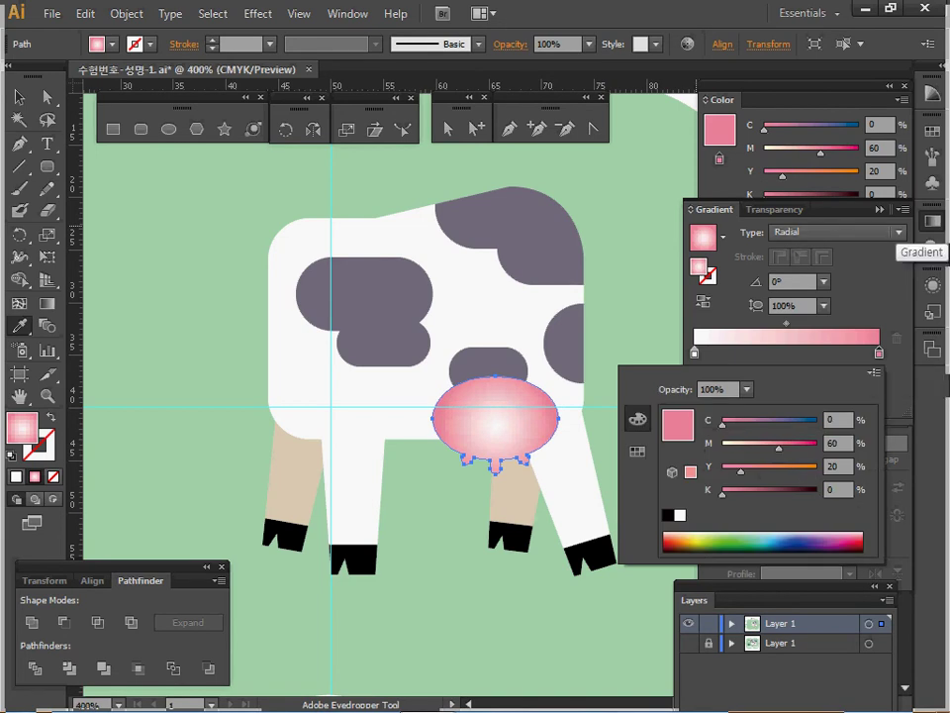
# Step: Close the gradient settings and send the udder backward behind the cow's white body and front-most white hind leg
pyautogui.click(881, 210)
pyautogui.click(706, 293)
pyautogui.click(706, 292)
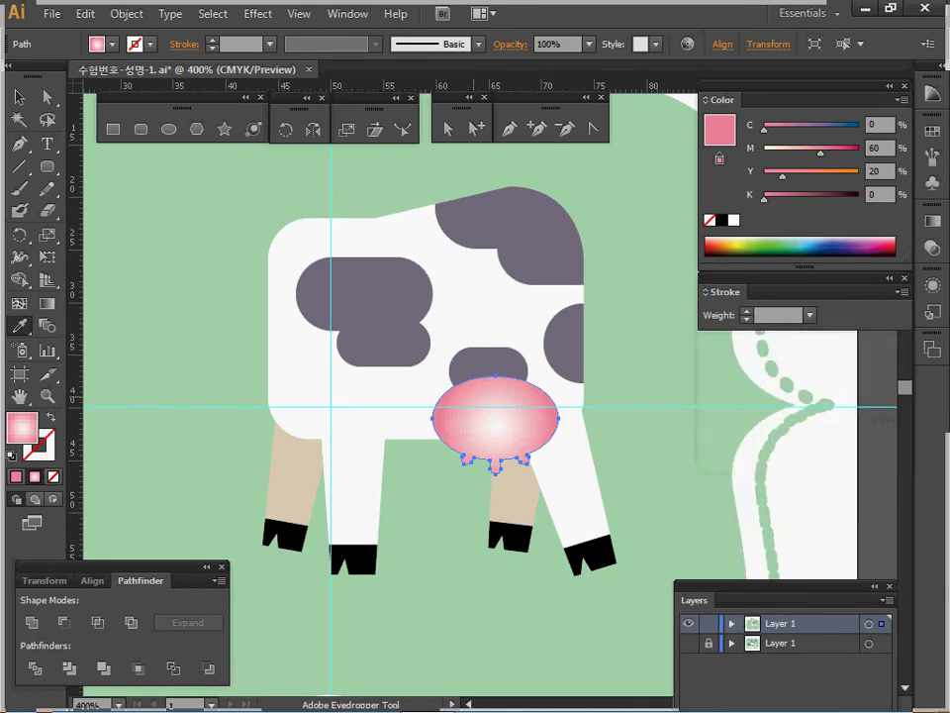
pyautogui.hotkey('ctrl', '[')
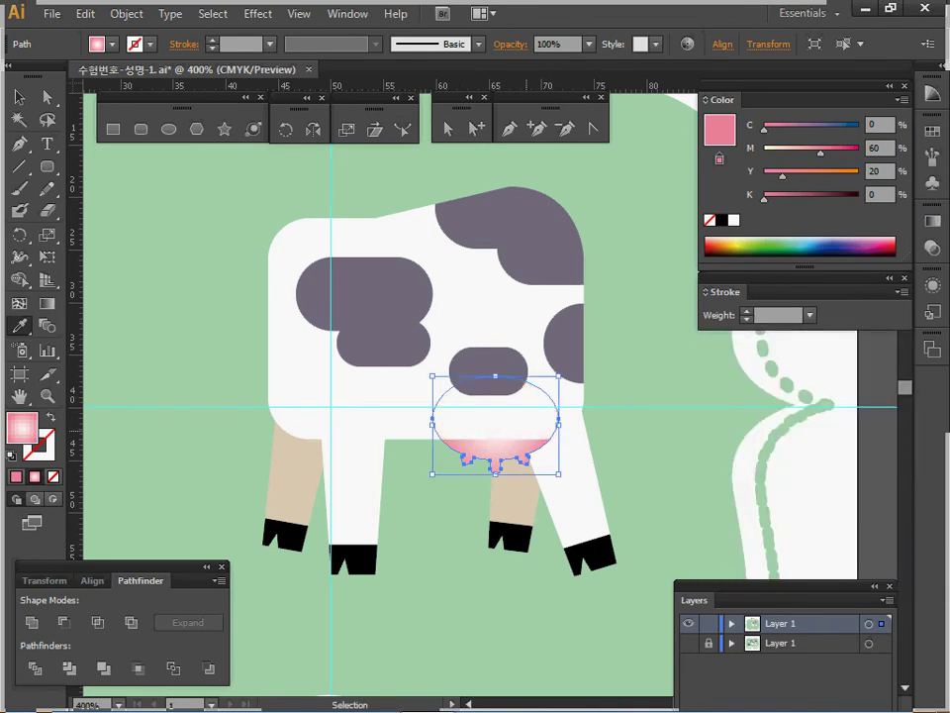
pyautogui.press('i')
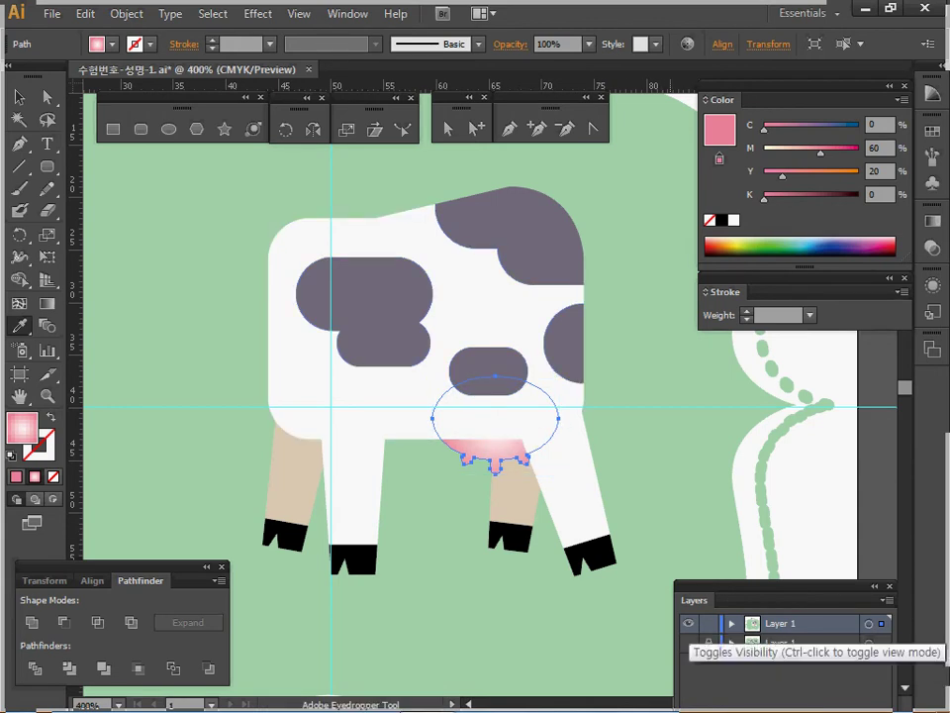
# Step: Move the udder down and slightly left in outline view so it hangs below the belly as in the reference
pyautogui.keyDown('ctrl'); pyautogui.click(688, 623); pyautogui.keyUp('ctrl')
pyautogui.click(688, 642)
pyautogui.moveTo(494, 378); pyautogui.dragTo(489, 401)
pyautogui.click(688, 643)
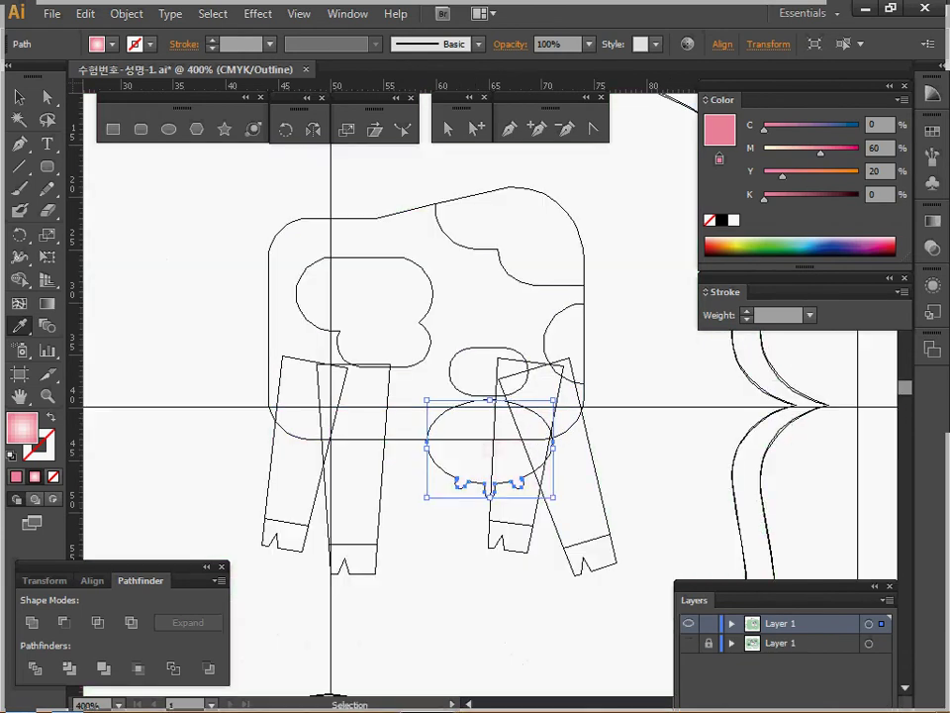
pyautogui.keyDown('ctrl'); pyautogui.click(688, 623); pyautogui.keyUp('ctrl')
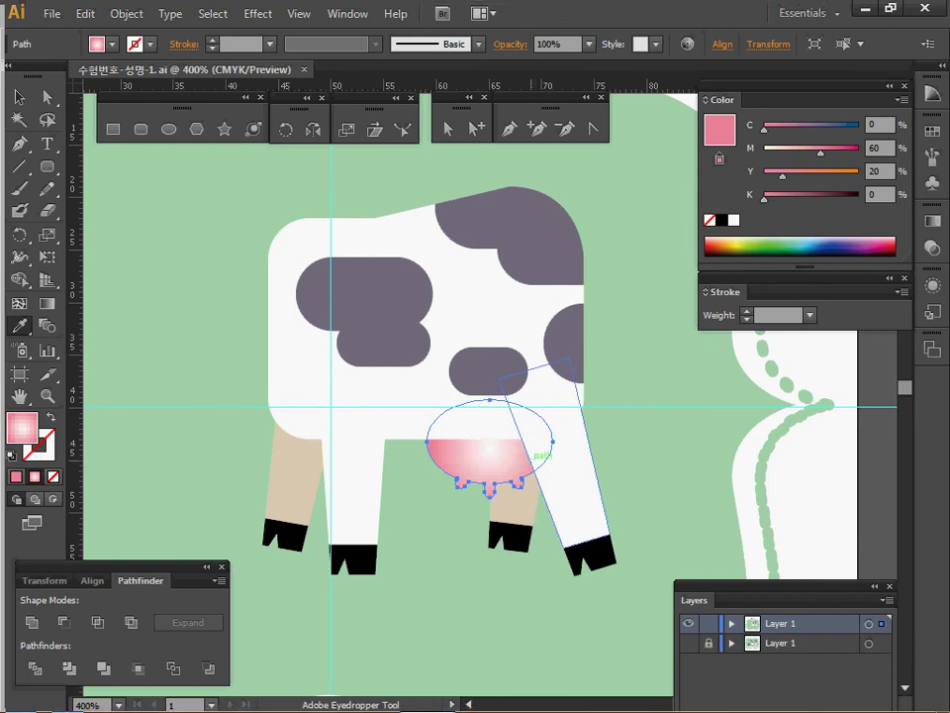
# Step: Draw an ellipse about 7.9 by 4.9 mm over the reference's black tail at the cow's rump
pyautogui.moveTo(586, 245); pyautogui.dragTo(518, 399)
pyautogui.keyDown('ctrl'); pyautogui.click(502, 344); pyautogui.keyUp('ctrl')
pyautogui.keyDown('ctrl'); pyautogui.click(507, 387); pyautogui.keyUp('ctrl')
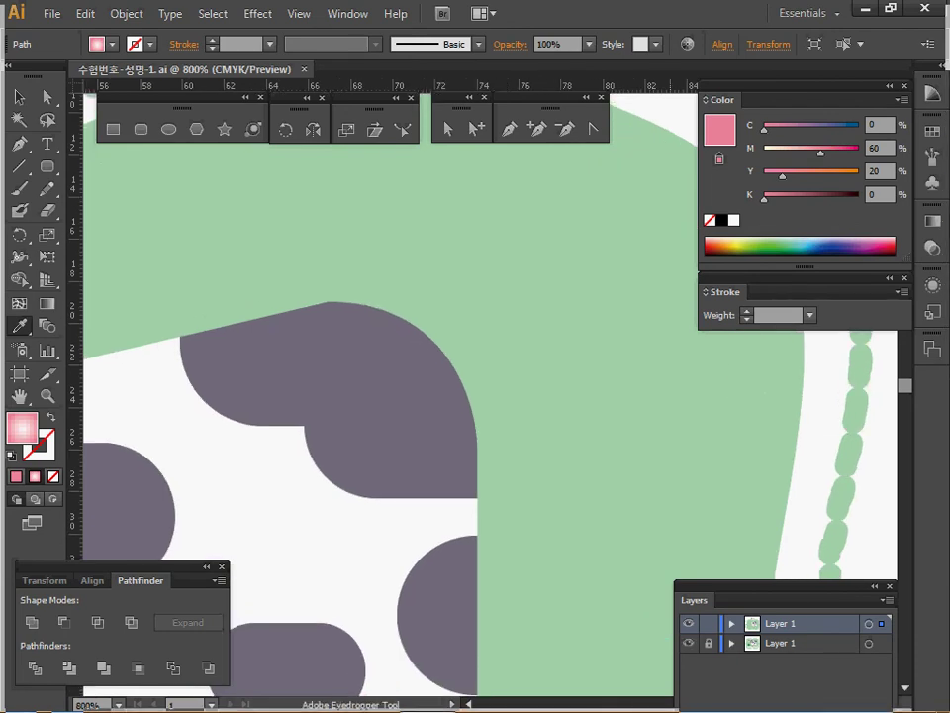
pyautogui.hotkey('ctrl', 'y')
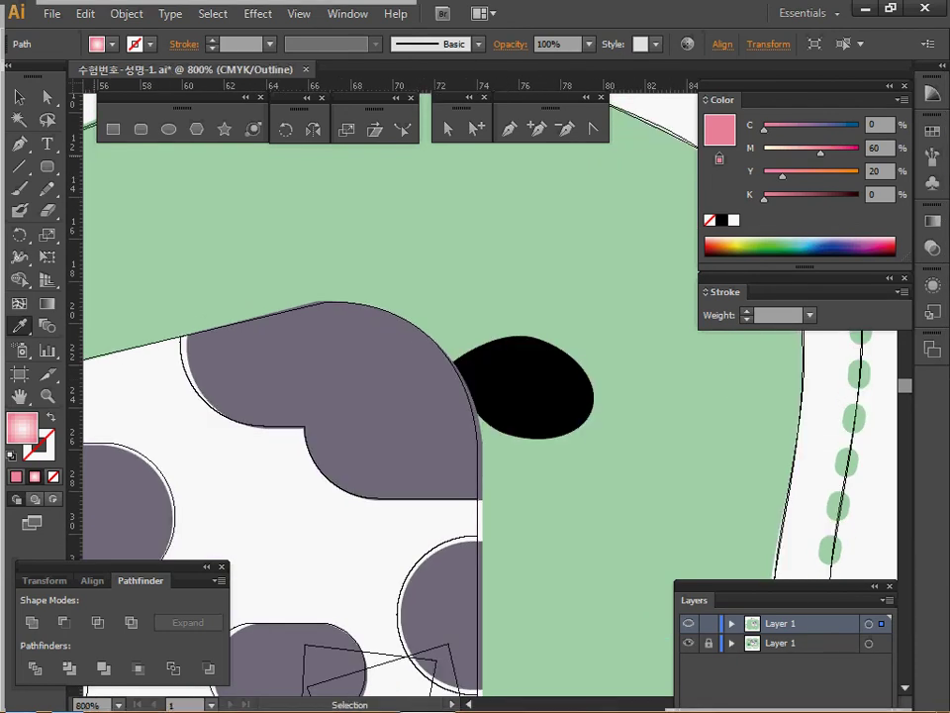
pyautogui.press('l')
pyautogui.moveTo(522, 386); pyautogui.dragTo(606, 439)
pyautogui.hotkey('ctrl', 'y')
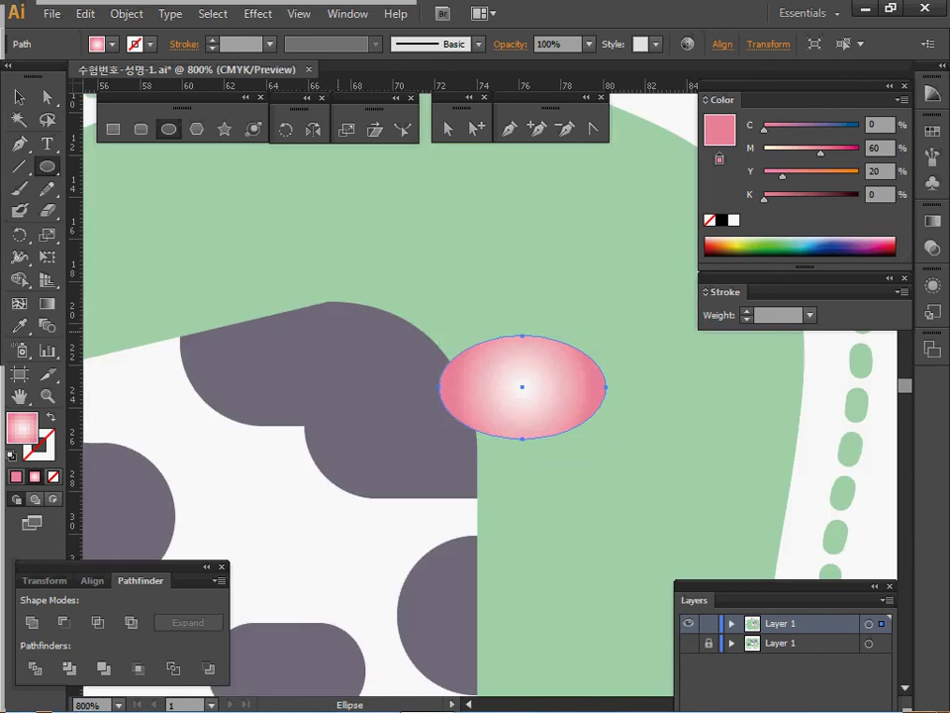
# Step: Give the tail ellipse a black fill without a stroke and nudge it up and to the right
pyautogui.press('d')
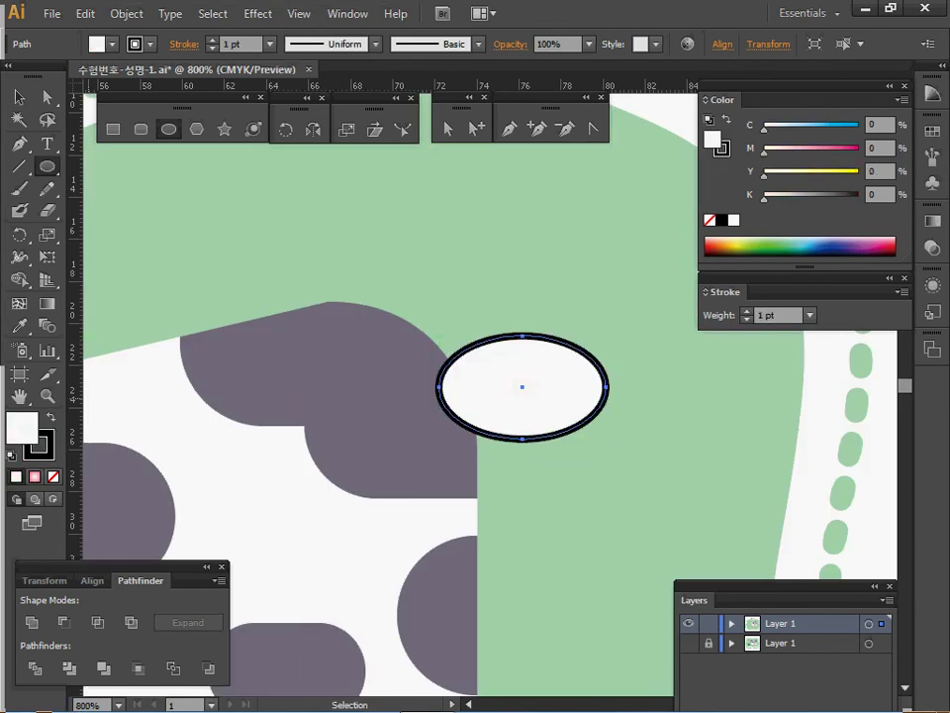
pyautogui.press('/')
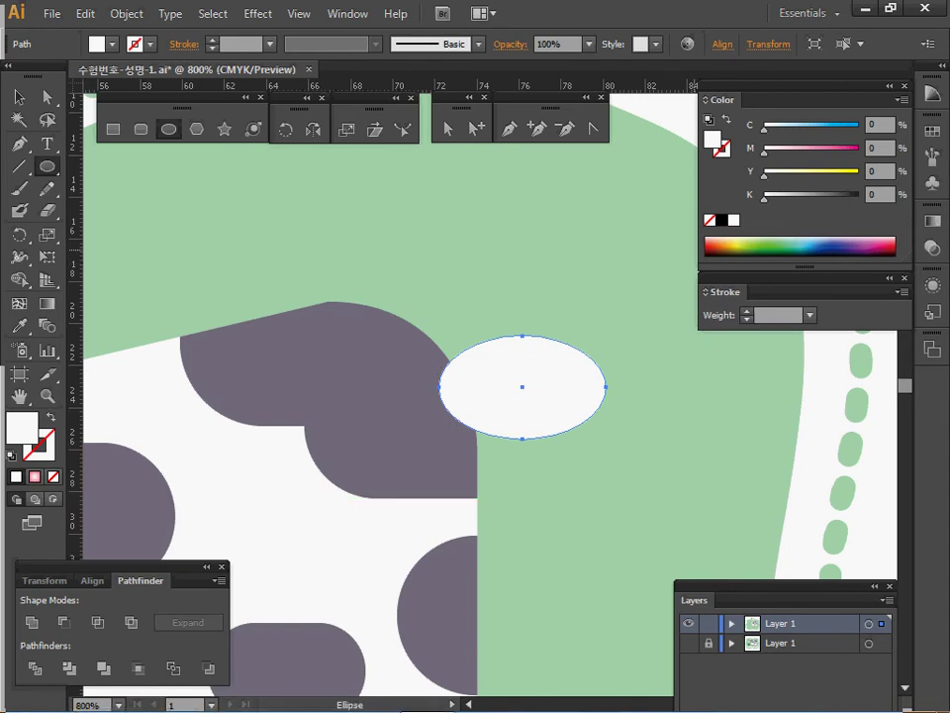
pyautogui.click(722, 220)
pyautogui.keyDown('ctrl'); pyautogui.moveTo(556, 388); pyautogui.dragTo(562, 381); pyautogui.keyUp('ctrl')
pyautogui.press('l')
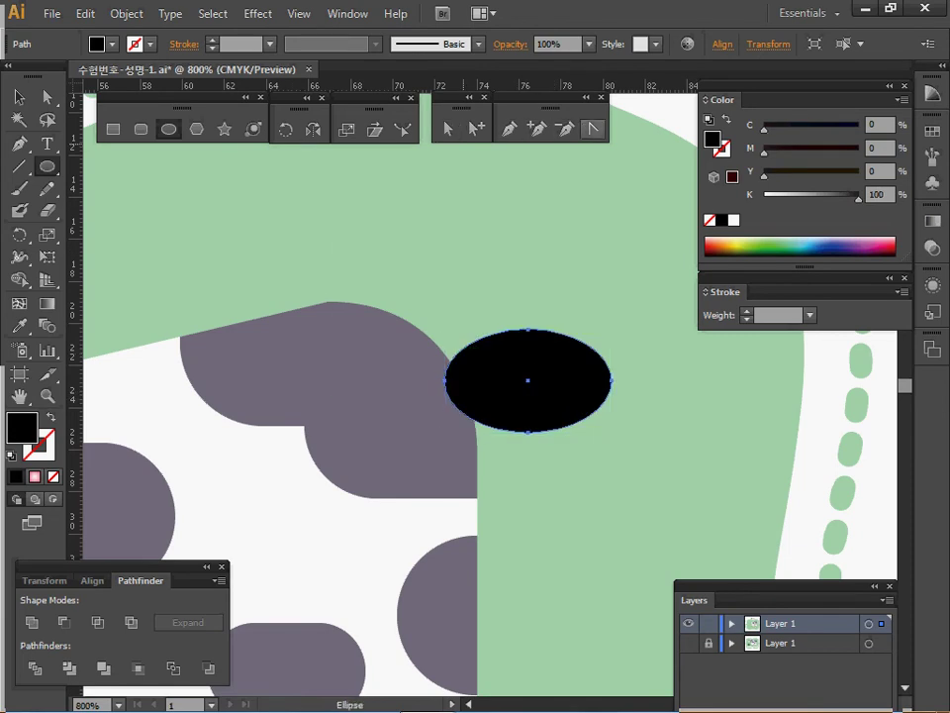
# Step: Convert the tail ellipse's left anchor point to a sharp corner and select the whole shape
pyautogui.click(593, 128)
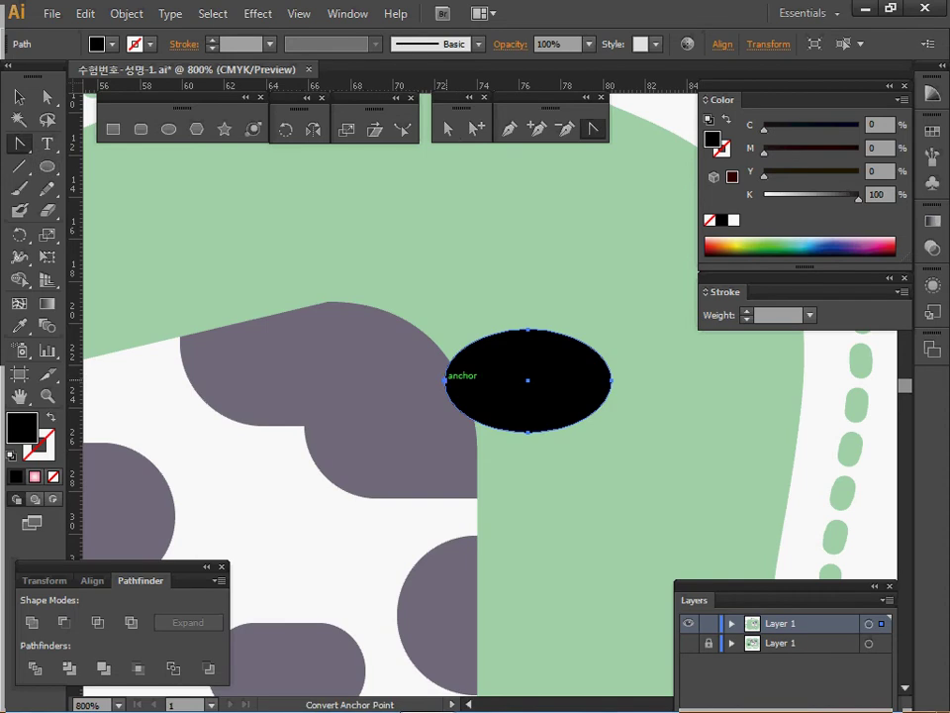
pyautogui.click(446, 379)
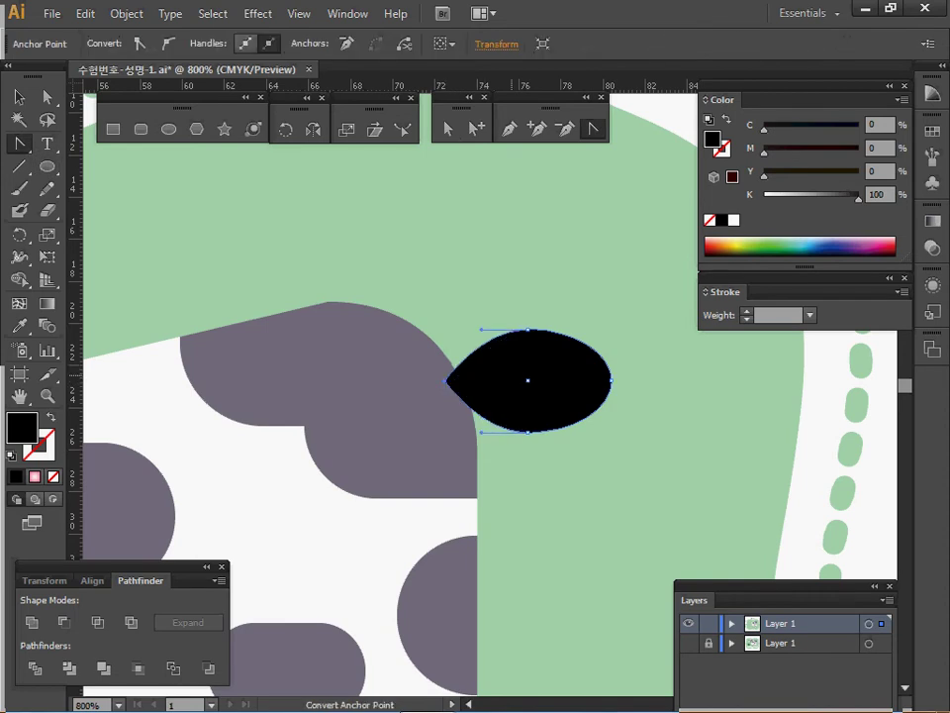
pyautogui.keyDown('ctrl'); pyautogui.click(512, 369); pyautogui.keyUp('ctrl')
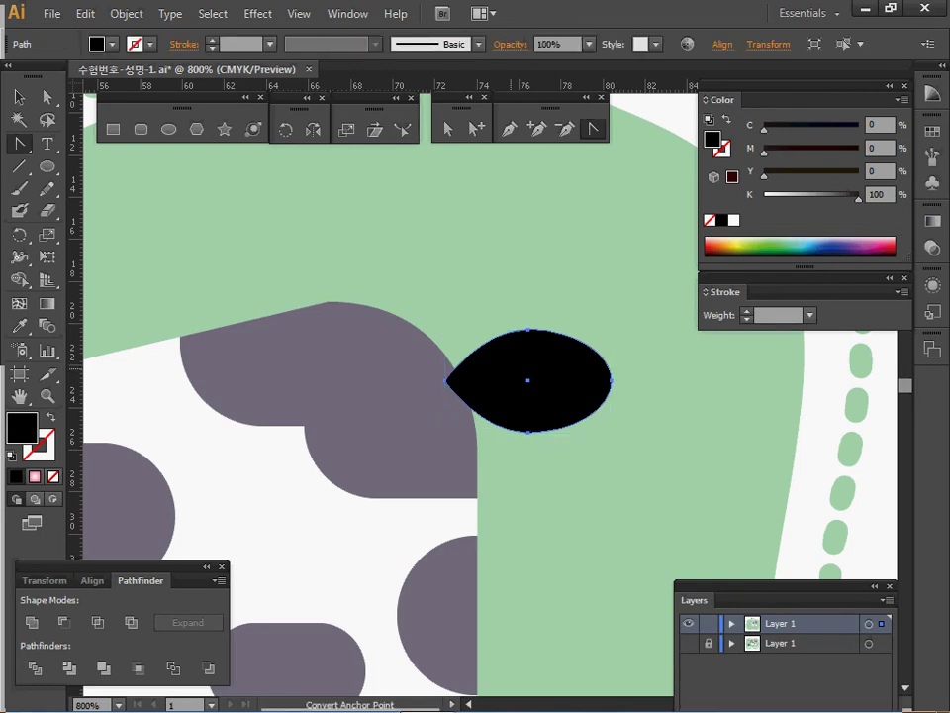
# Step: Rotate the tail shape about -15.7° and move its pointed end onto the edge of the cow's rump
pyautogui.press('v')
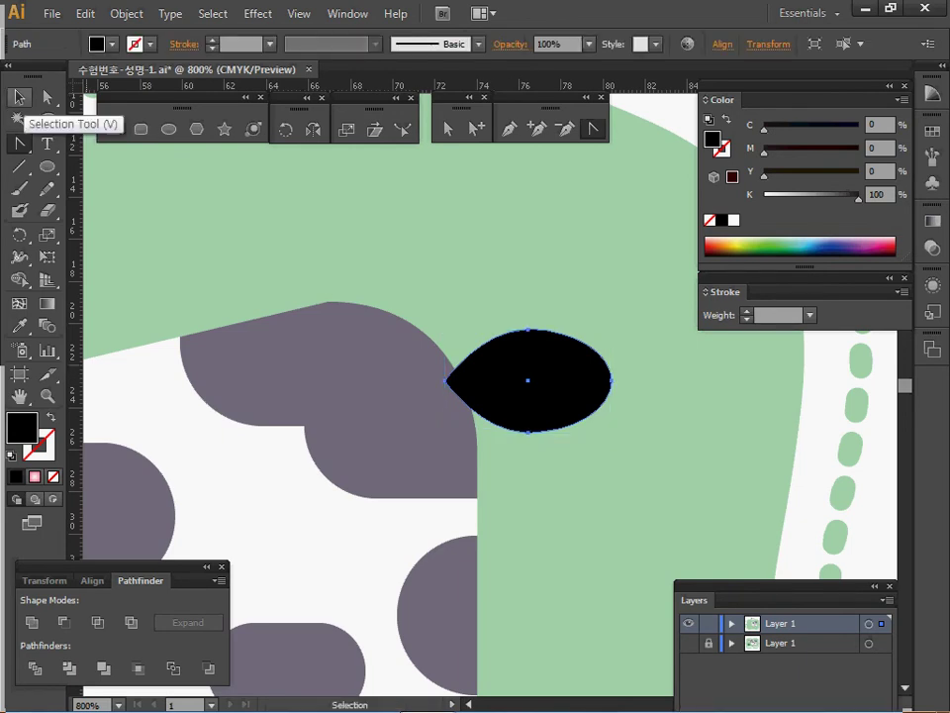
pyautogui.click(18, 97)
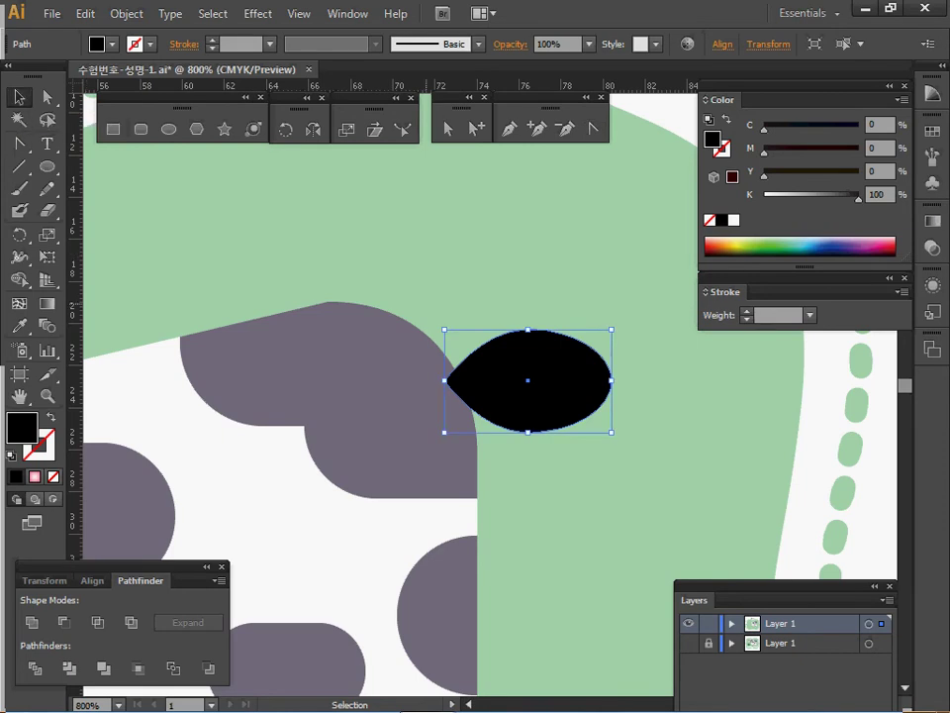
pyautogui.moveTo(619, 325); pyautogui.dragTo(645, 347)
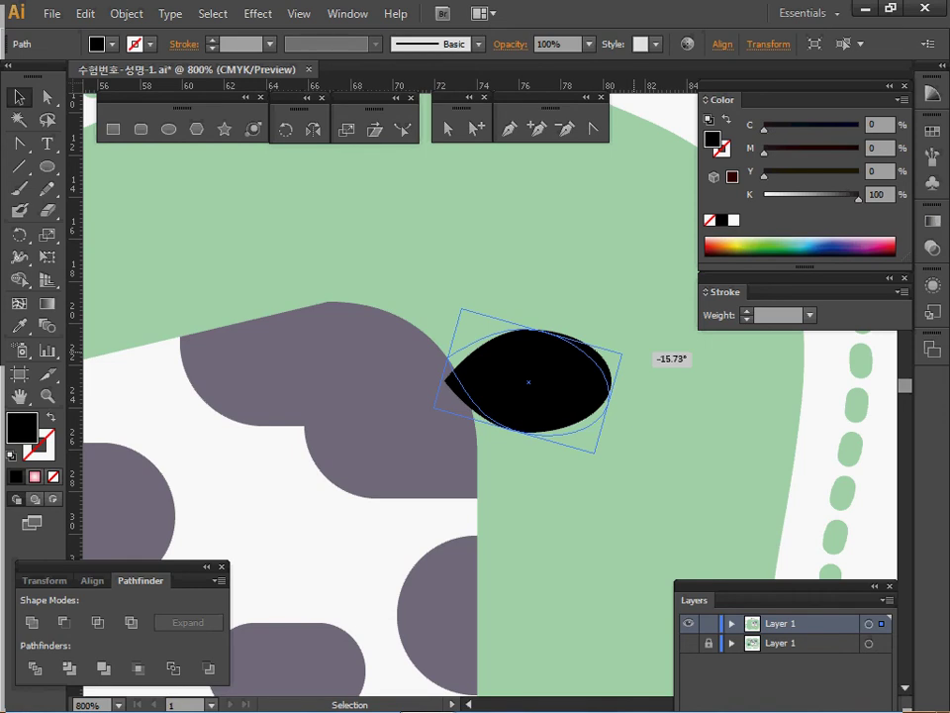
pyautogui.moveTo(636, 351); pyautogui.dragTo(636, 351)
pyautogui.moveTo(545, 374); pyautogui.dragTo(532, 369)
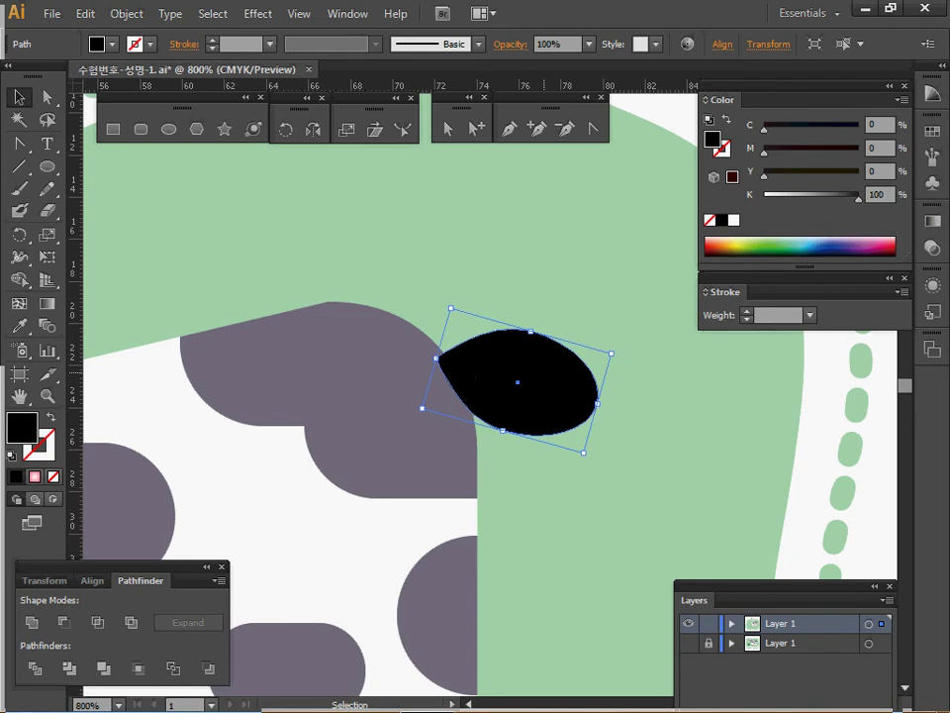
# Step: Send the black tail backward behind the cow's body and its rump patch
pyautogui.hotkey('ctrl', '[')
pyautogui.press('a')
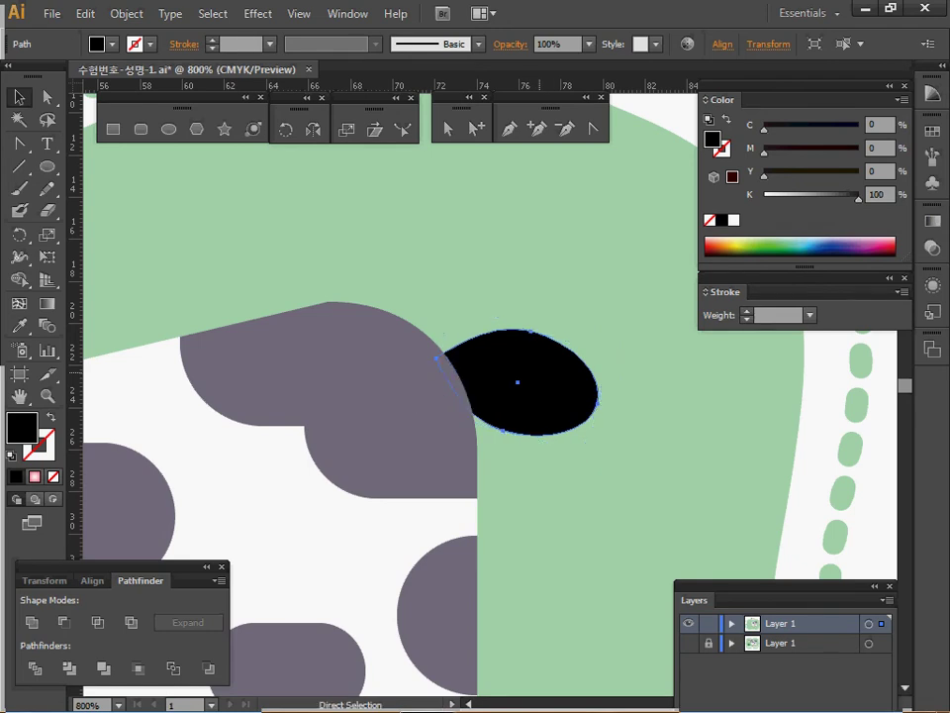
pyautogui.press('v')
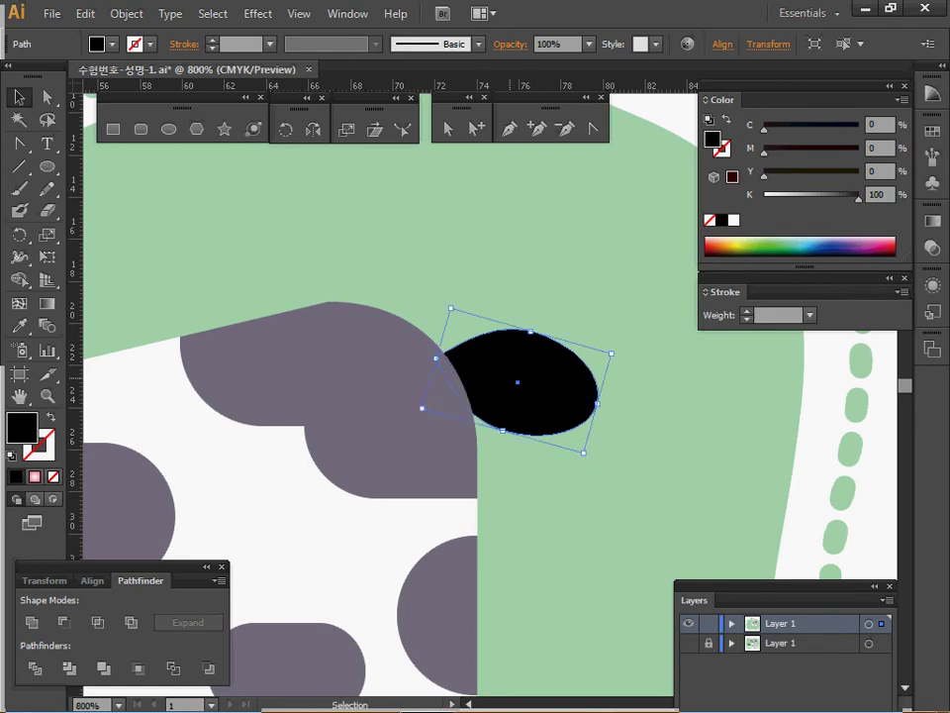
# Step: Show only the reference layer, unlock it, and copy the cow's white head shape and dark face patch
pyautogui.press('space')
pyautogui.moveTo(344, 430); pyautogui.dragTo(499, 392)
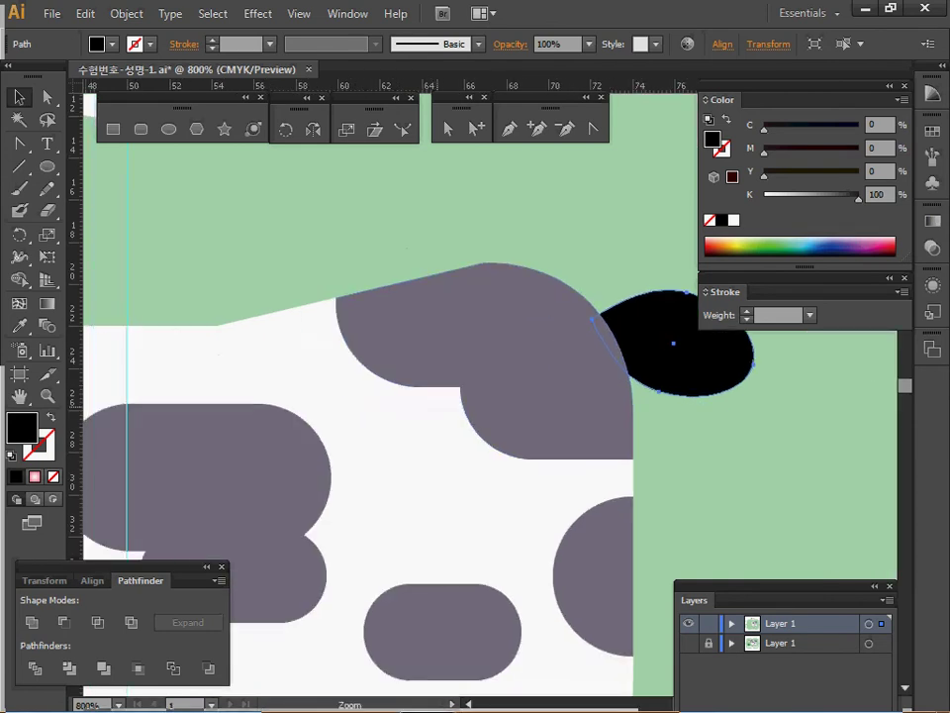
pyautogui.keyDown('ctrl'); pyautogui.keyDown('alt'); pyautogui.click(399, 422); pyautogui.keyUp('alt'); pyautogui.keyUp('ctrl')
pyautogui.keyDown('ctrl'); pyautogui.keyDown('alt'); pyautogui.click(399, 422); pyautogui.keyUp('alt'); pyautogui.keyUp('ctrl')
pyautogui.moveTo(399, 422); pyautogui.dragTo(345, 405)
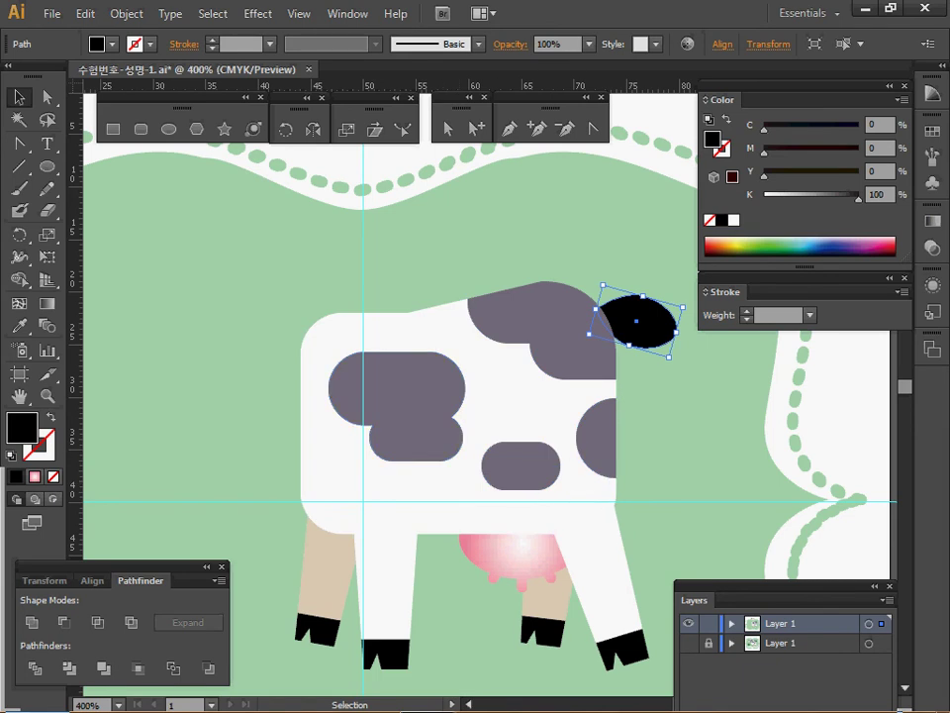
pyautogui.click(689, 623)
pyautogui.click(689, 644)
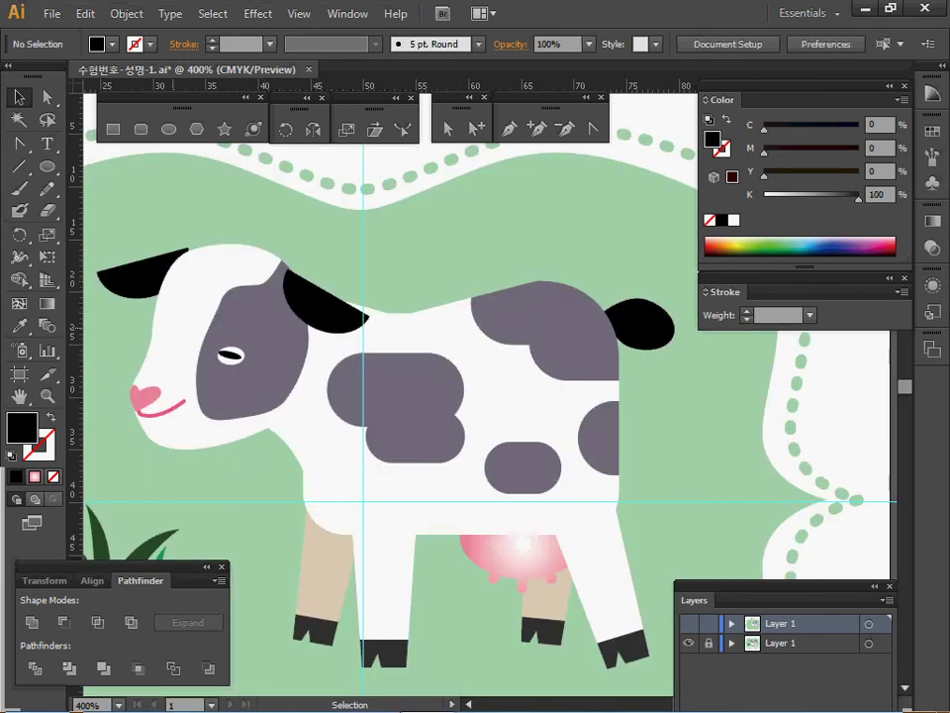
pyautogui.click(709, 644)
pyautogui.keyDown('ctrl'); pyautogui.click(199, 311); pyautogui.keyUp('ctrl')
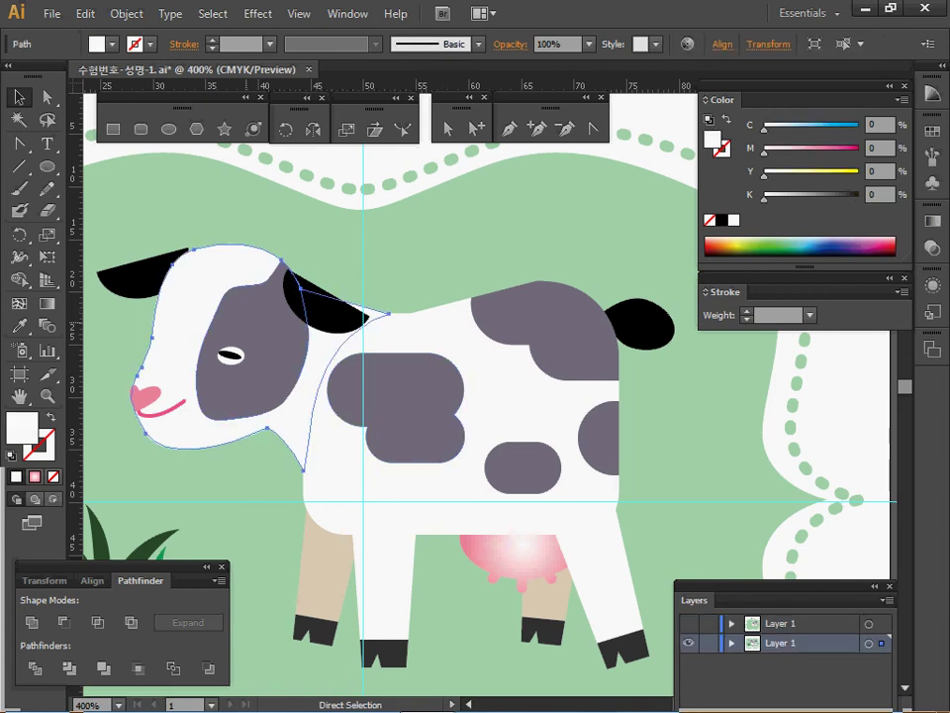
pyautogui.keyDown('ctrl'); pyautogui.keyDown('shift'); pyautogui.click(265, 322); pyautogui.keyUp('shift'); pyautogui.keyUp('ctrl')
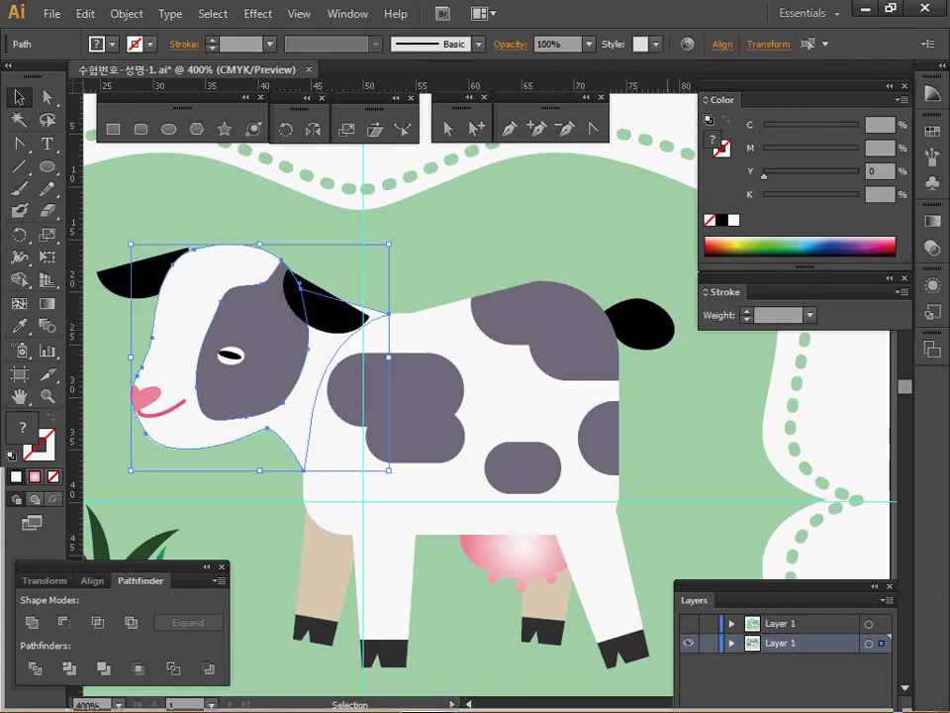
# Step: Hide the reference layer, show the drawing layer again and paste the copied head and face patch in place
pyautogui.click(689, 644)
pyautogui.click(689, 623)
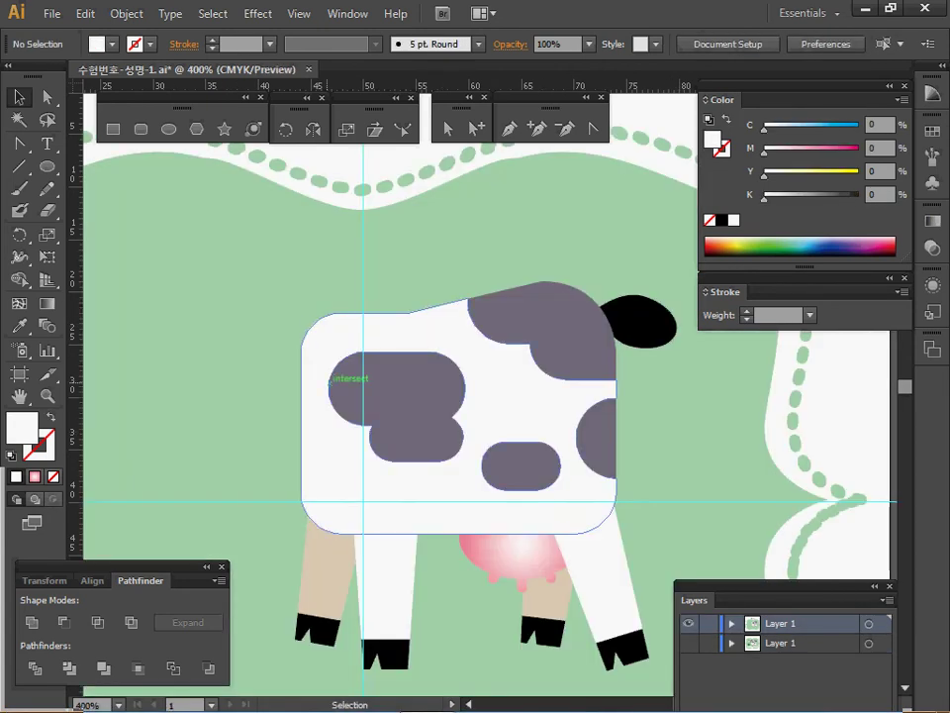
pyautogui.press('a')
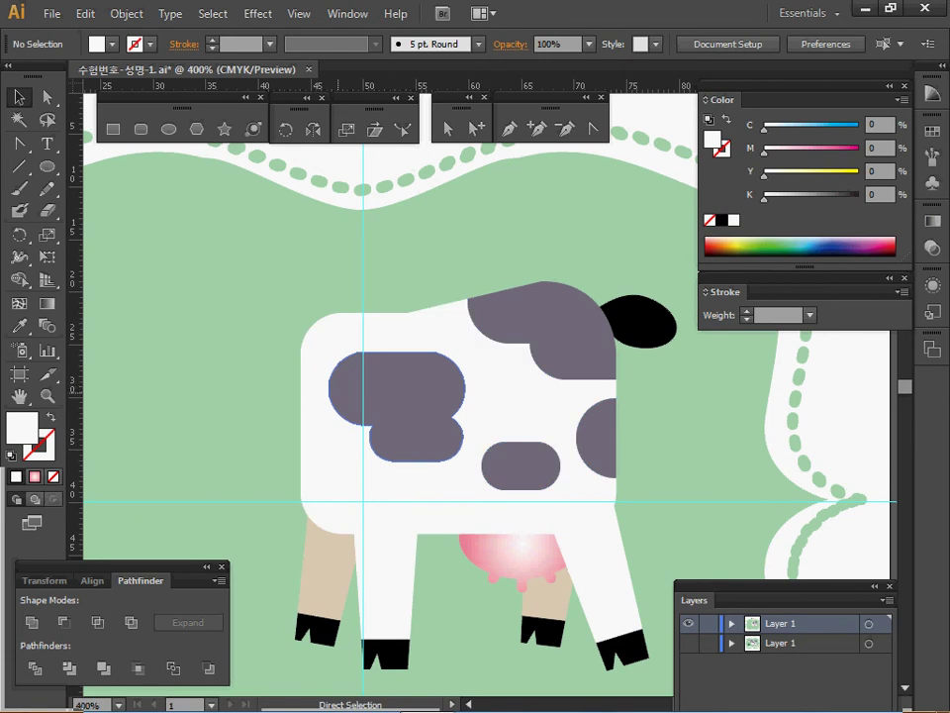
pyautogui.hotkey('ctrl', 'shift', 'z')
pyautogui.hotkey('ctrl', '+')
pyautogui.moveTo(439, 368); pyautogui.dragTo(321, 382)
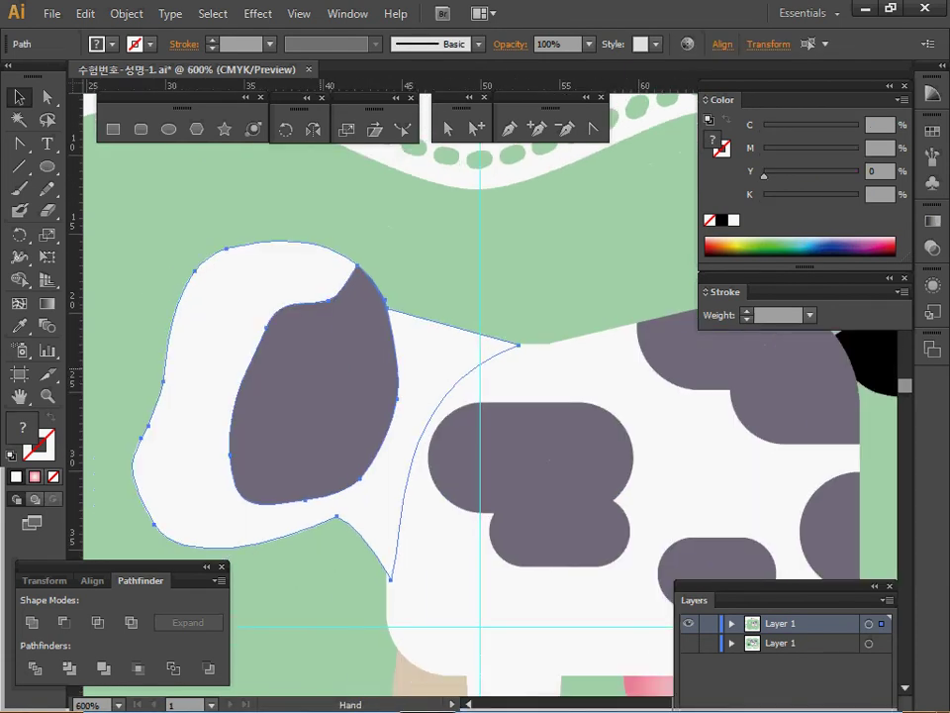
pyautogui.click(417, 275)
pyautogui.click(357, 345)
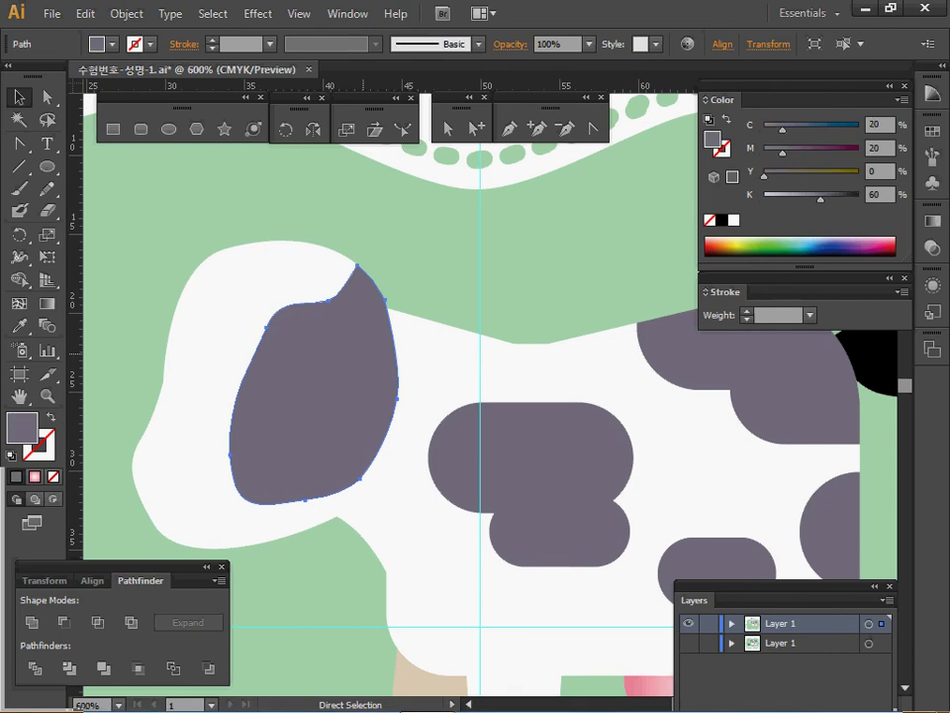
pyautogui.click(422, 350)
pyautogui.click(337, 344)
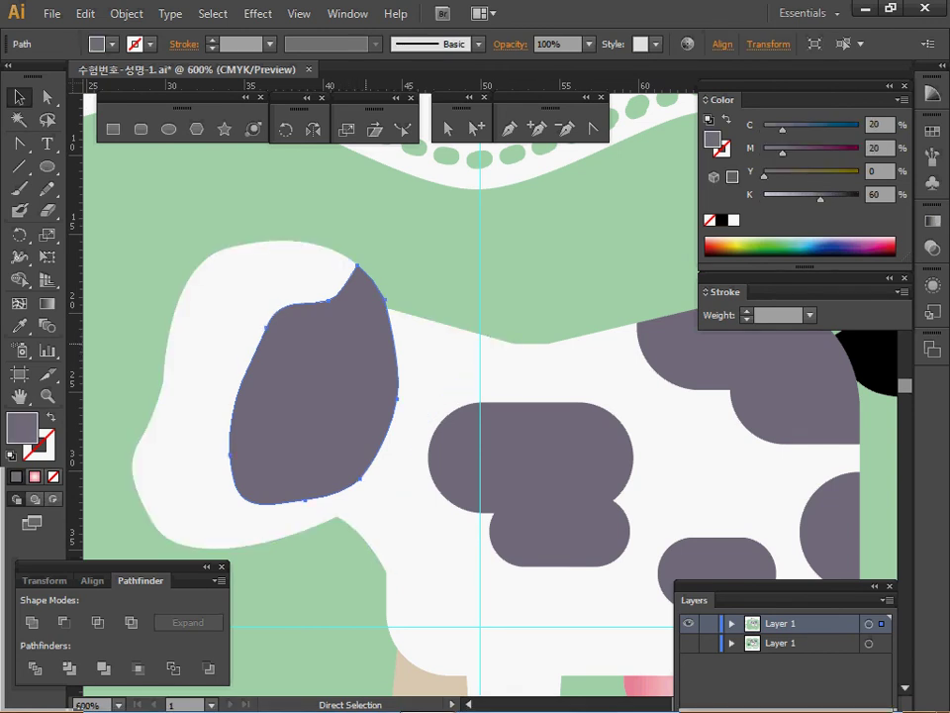
pyautogui.click(440, 295)
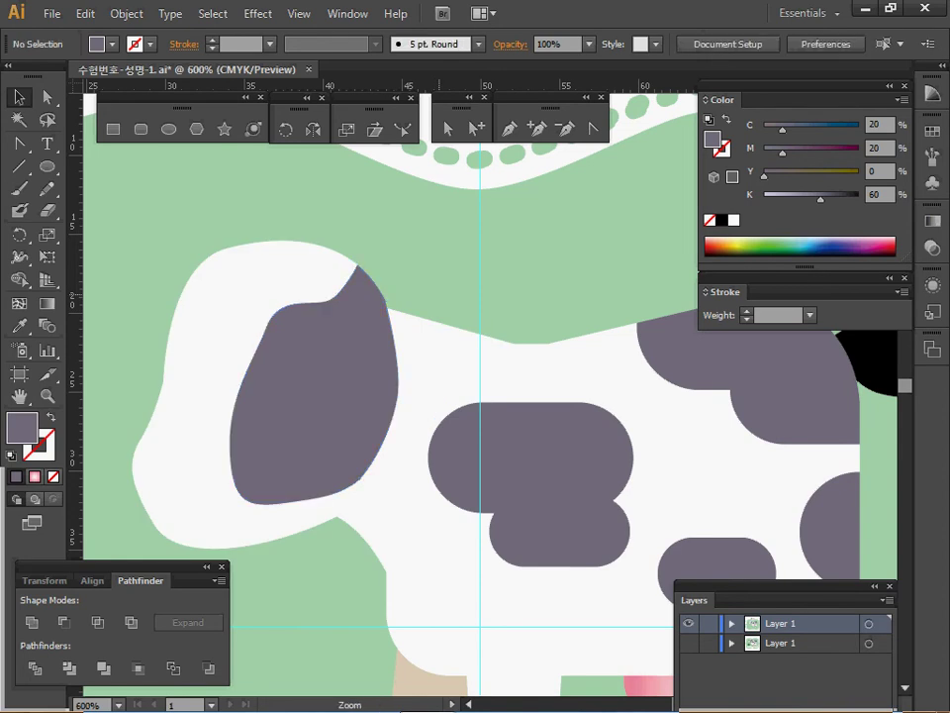
# Step: Create a 9 × 7 mm ellipse at the top back of the cow's head and fill it black
pyautogui.keyDown('ctrl'); pyautogui.keyDown('alt'); pyautogui.click(452, 297); pyautogui.keyUp('alt'); pyautogui.keyUp('ctrl')
pyautogui.moveTo(472, 374); pyautogui.dragTo(390, 297)
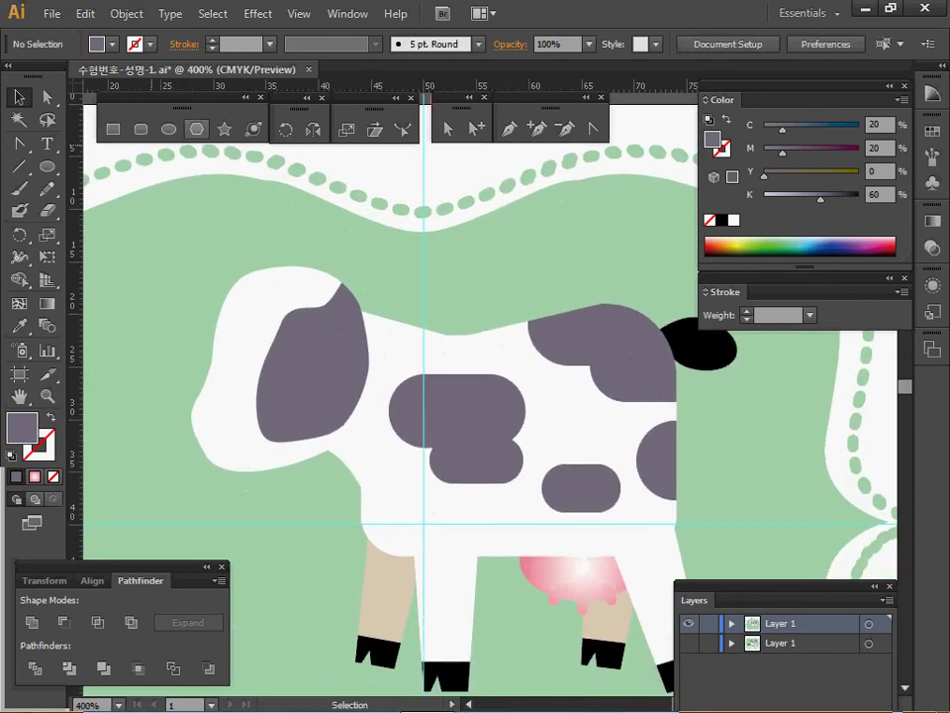
pyautogui.press('l')
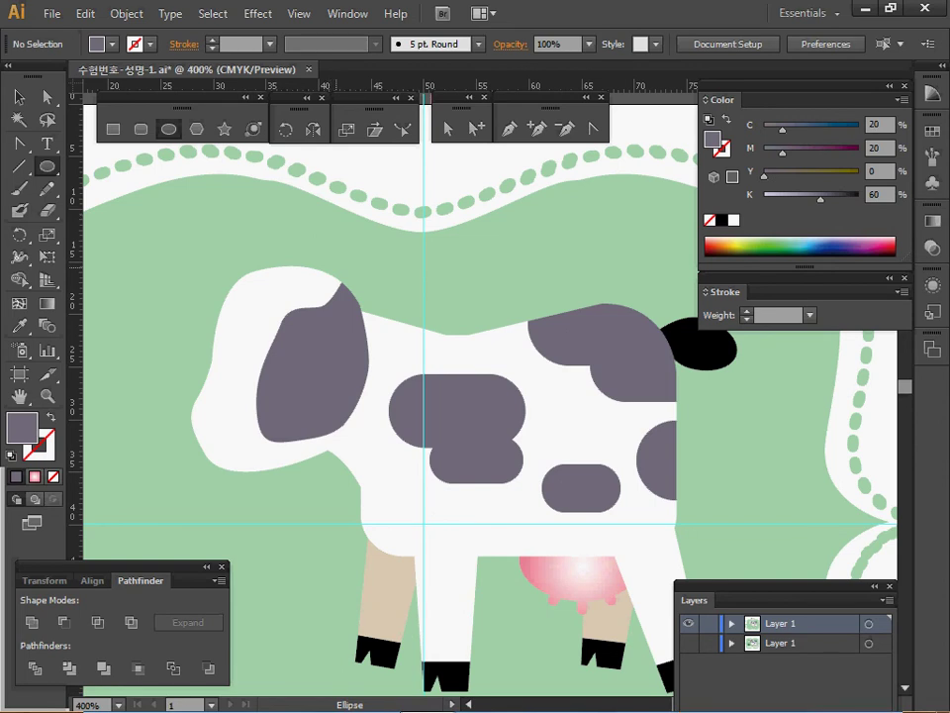
pyautogui.click(341, 259)
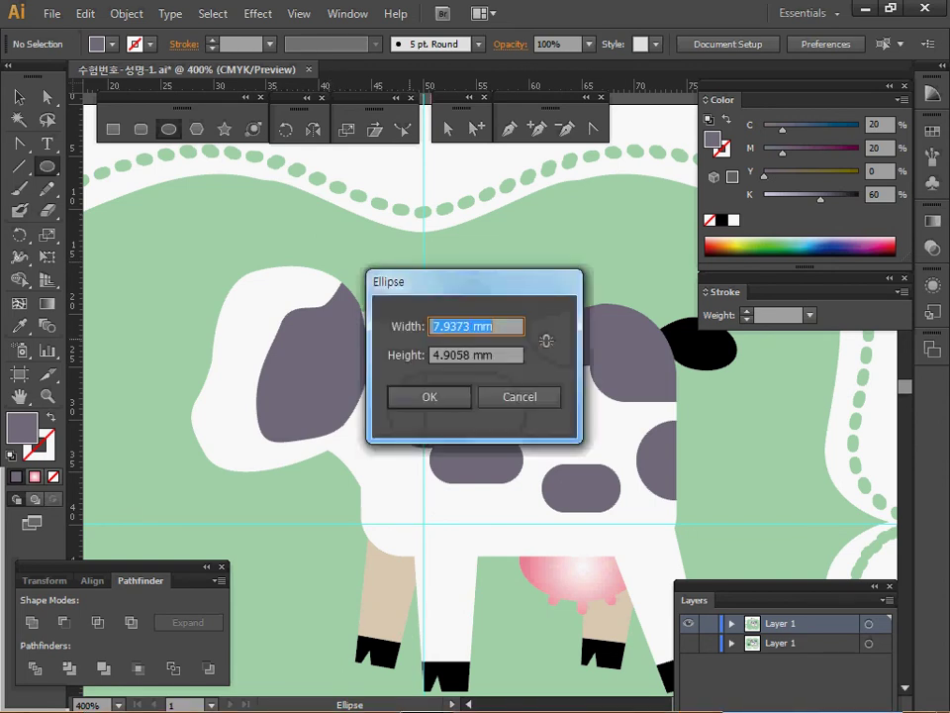
pyautogui.write('9')
pyautogui.press('Tab')
pyautogui.write('7')
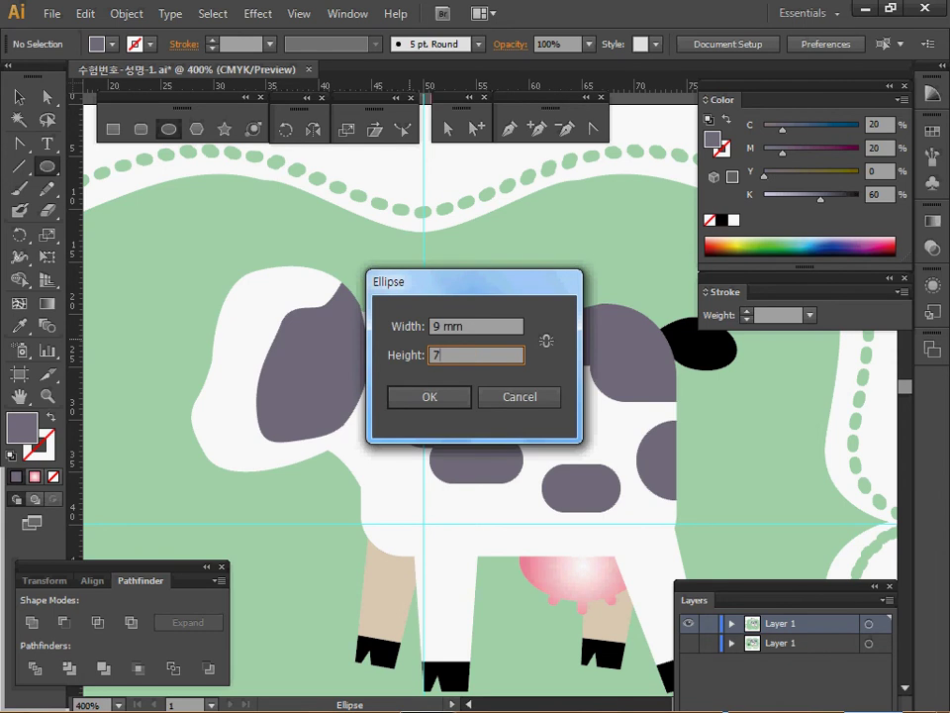
pyautogui.press('Return')
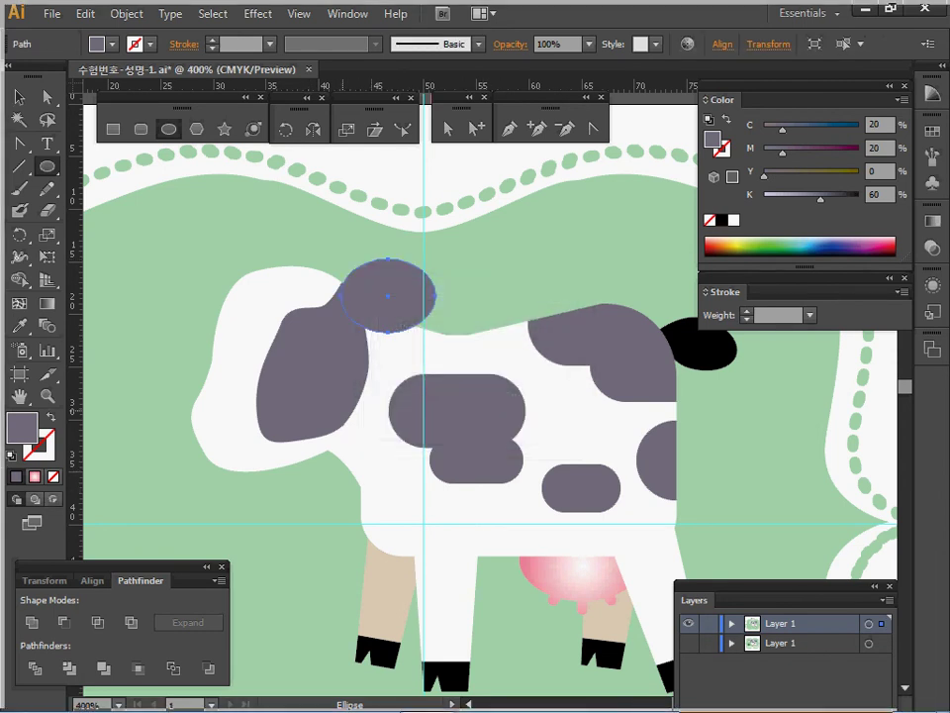
pyautogui.click(722, 220)
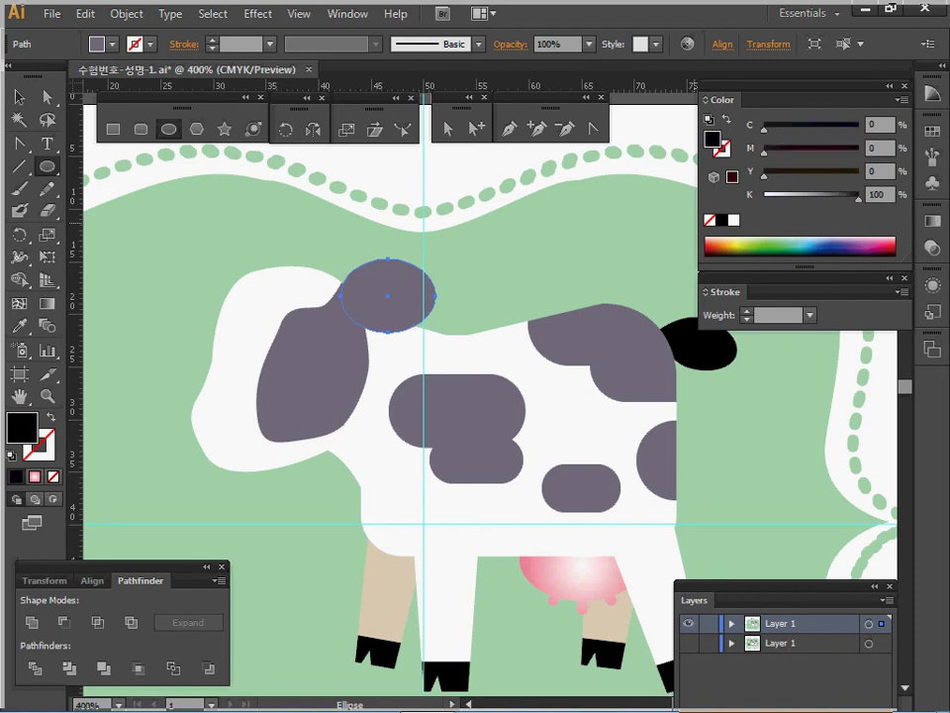
# Step: Cover the upper half of the black ellipse with a rectangle and subtract it to leave a half ellipse
pyautogui.keyDown('ctrl'); pyautogui.click(426, 307); pyautogui.keyUp('ctrl')
pyautogui.moveTo(433, 346); pyautogui.dragTo(417, 306)
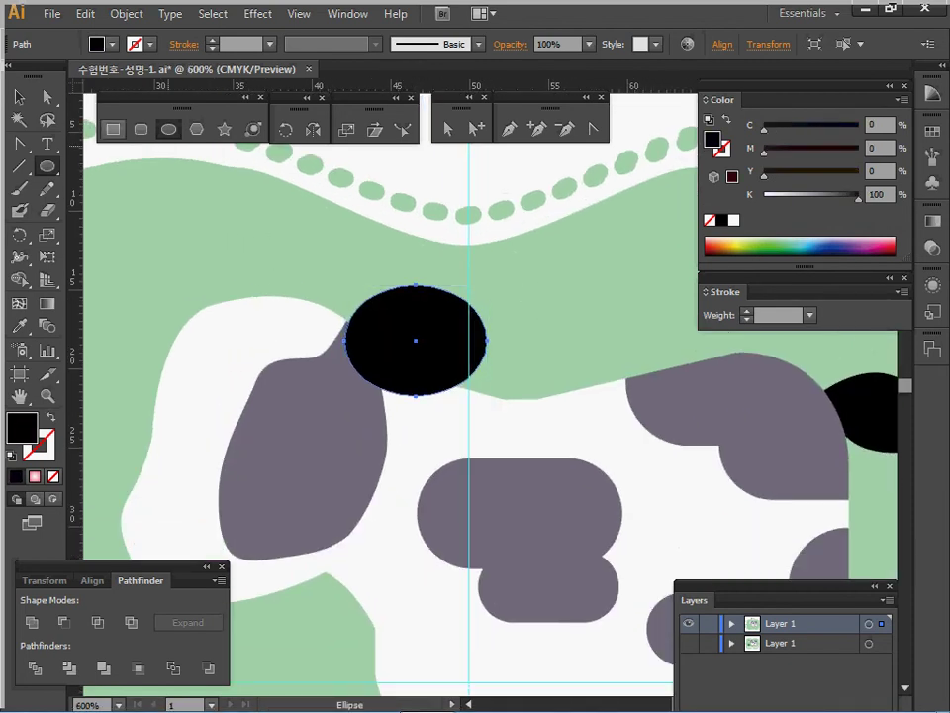
pyautogui.press('m')
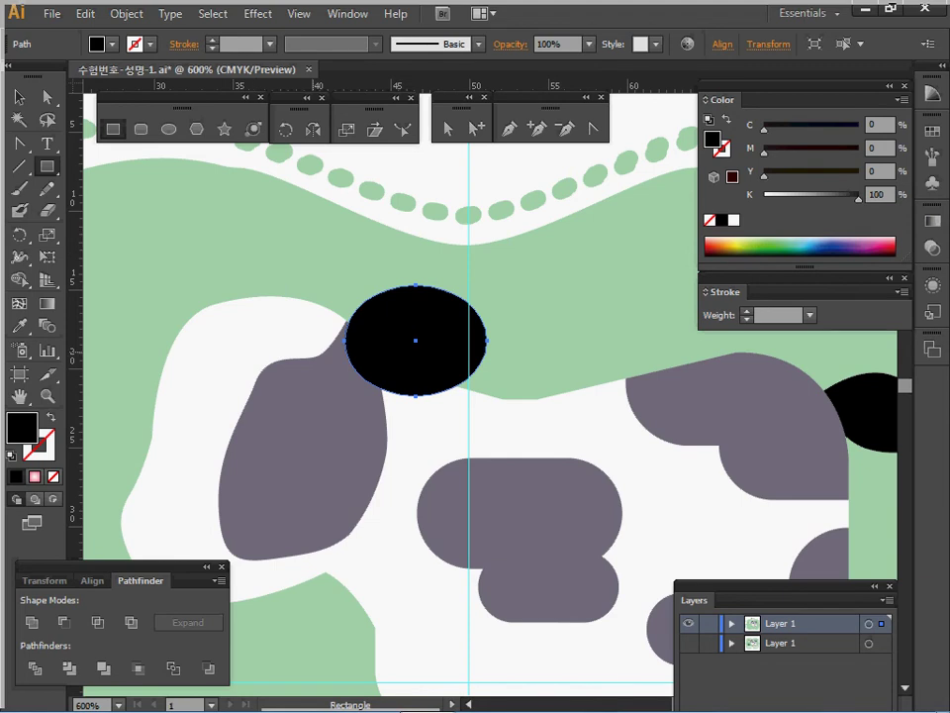
pyautogui.moveTo(324, 320); pyautogui.dragTo(539, 256)
pyautogui.keyDown('ctrl'); pyautogui.keyDown('shift'); pyautogui.click(426, 371); pyautogui.keyUp('shift'); pyautogui.keyUp('ctrl')
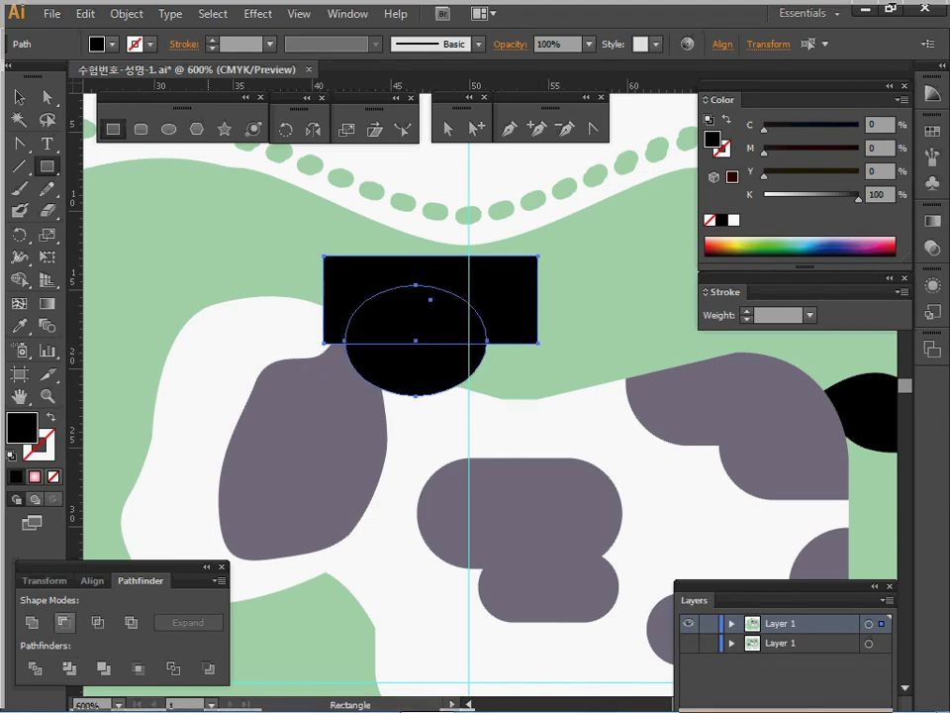
pyautogui.click(62, 621)
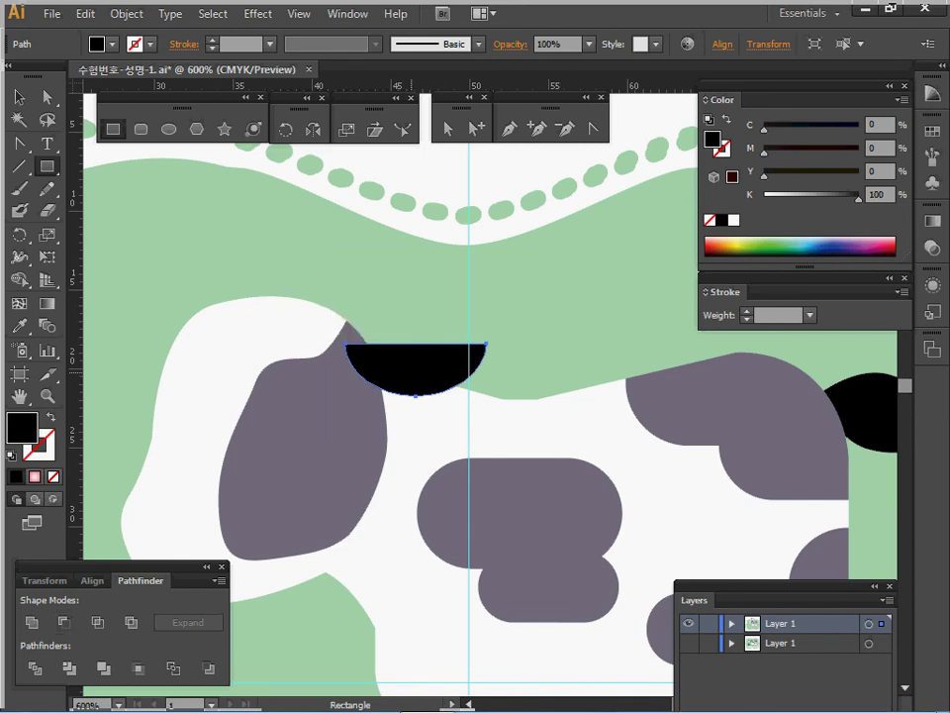
# Step: Rotate the half ellipse by -30° and place it as an ear against the upper tip of the face patch
pyautogui.press('v')
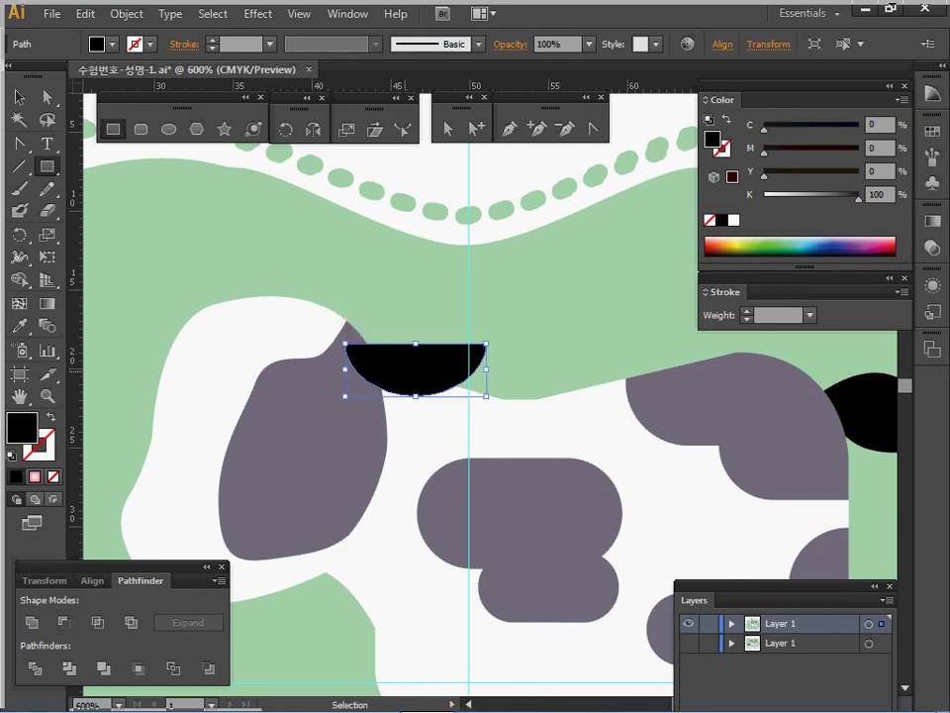
pyautogui.press('m')
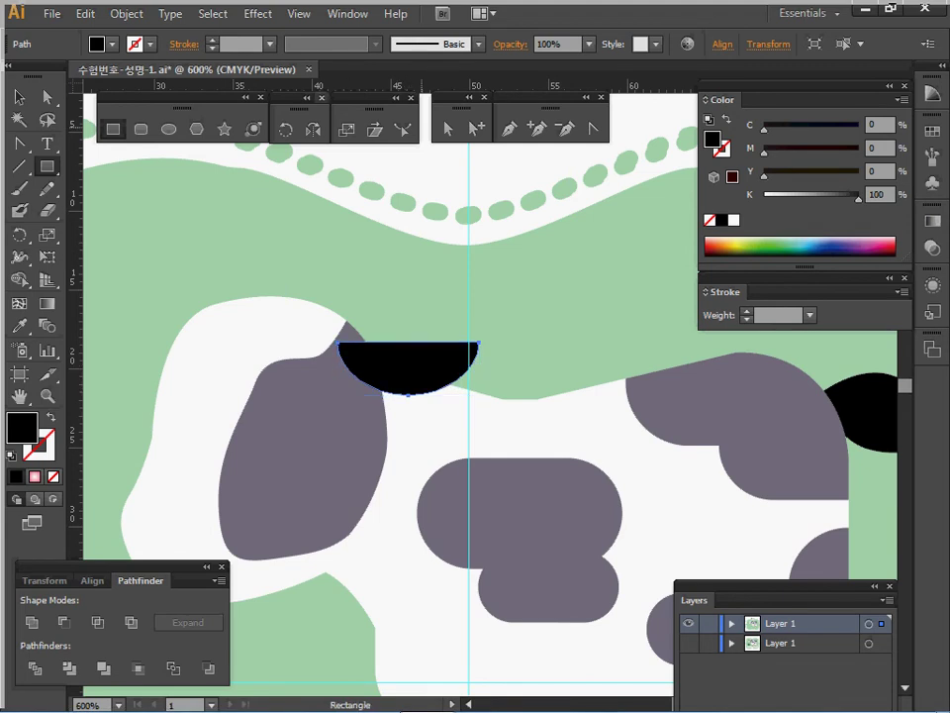
pyautogui.press('r')
pyautogui.keyDown('alt'); pyautogui.click(409, 369); pyautogui.keyUp('alt')
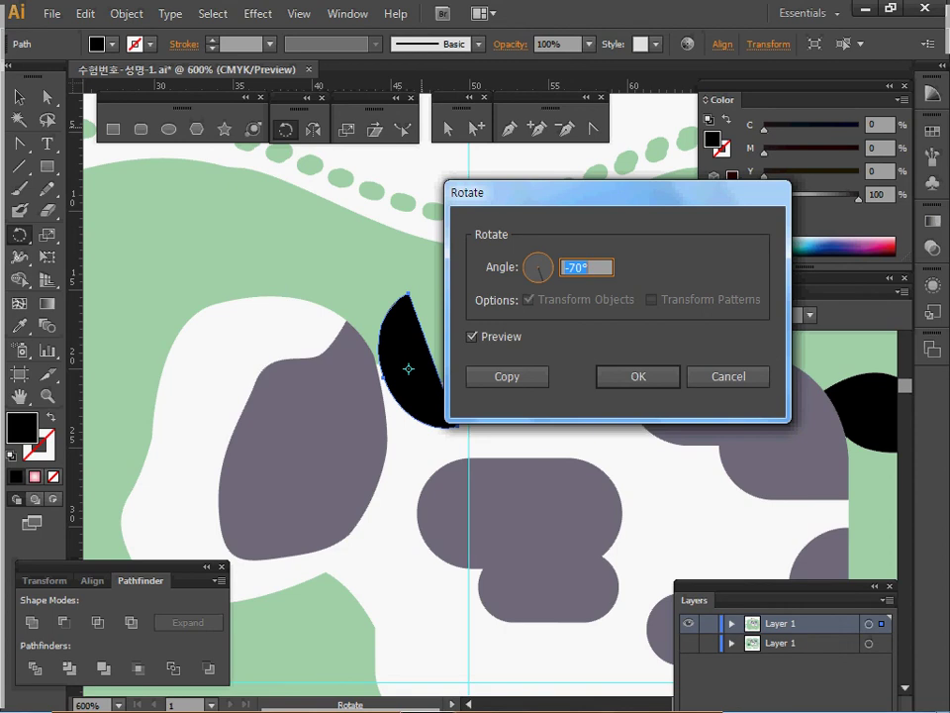
pyautogui.write('-30')
pyautogui.press('Return')
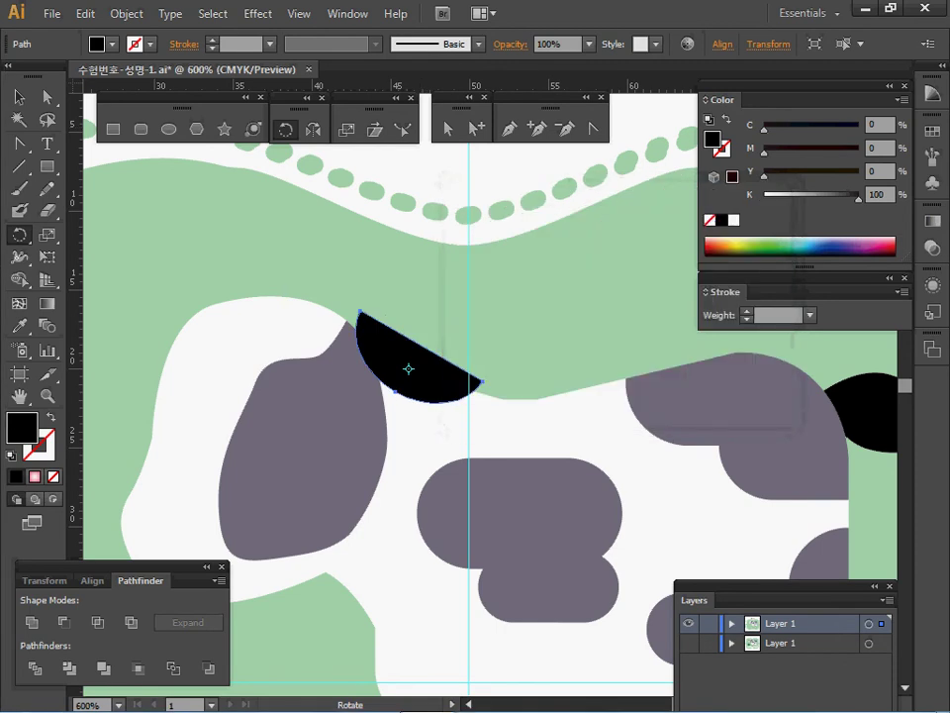
pyautogui.moveTo(421, 347); pyautogui.dragTo(389, 379)
pyautogui.hotkey('ctrl', 'z')
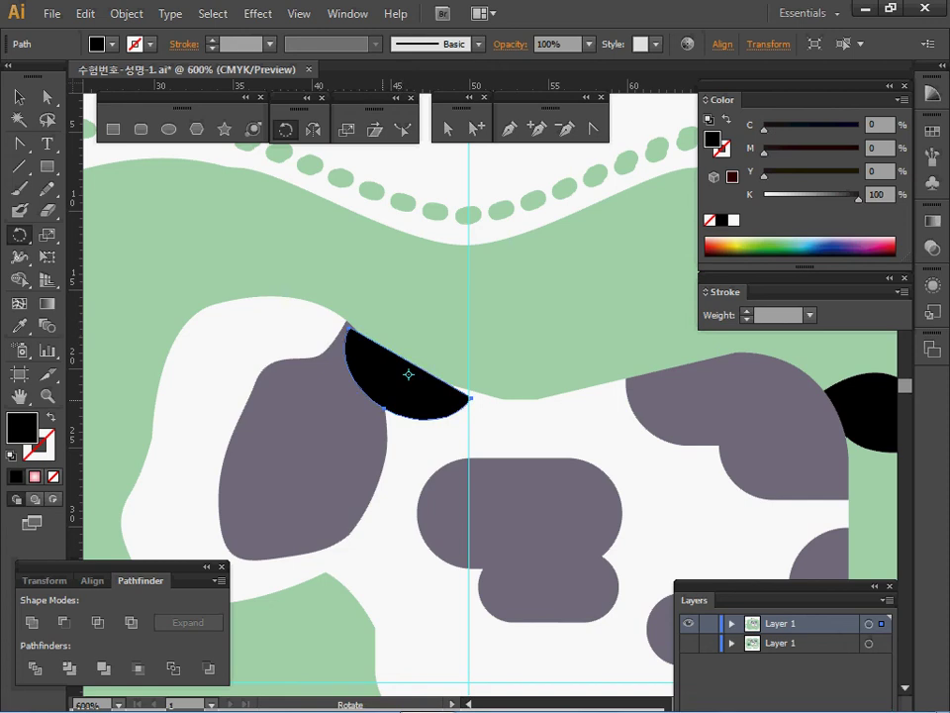
pyautogui.press('ctrl')
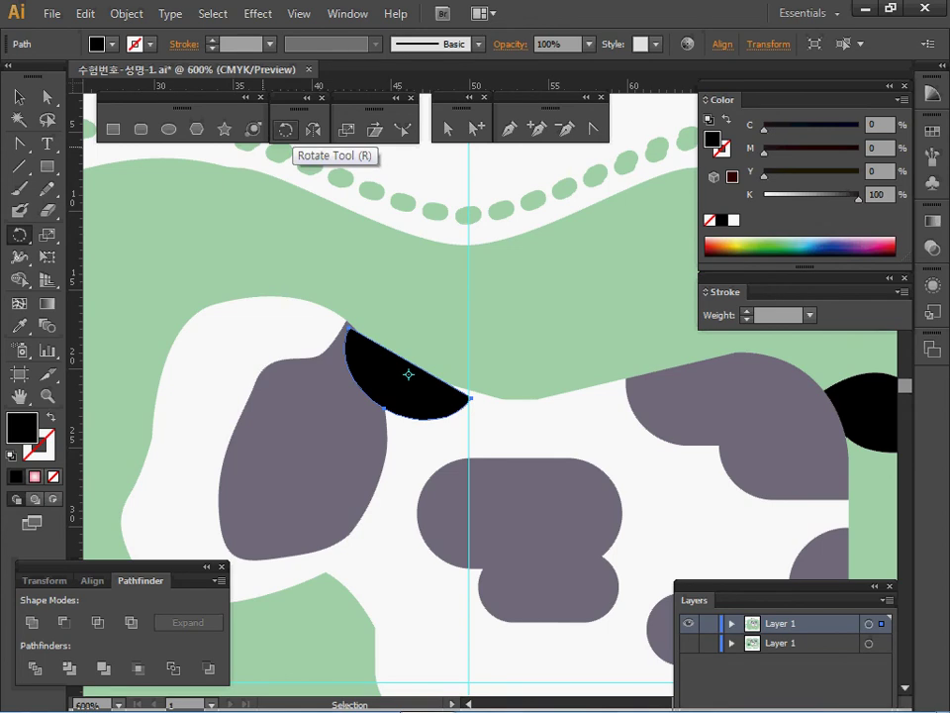
# Step: Make a copy of the ear rotated by 45° and move it to the opposite upper edge of the head
pyautogui.doubleClick(285, 129)
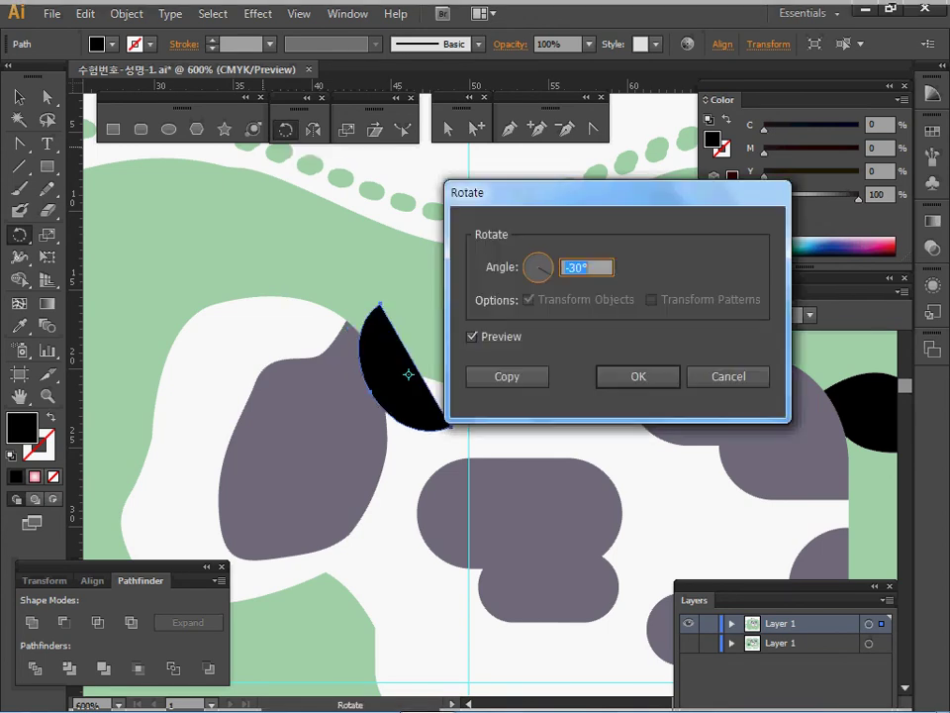
pyautogui.write('45')
pyautogui.click(507, 376)
pyautogui.moveTo(207, 341); pyautogui.dragTo(239, 352)
pyautogui.press('space')
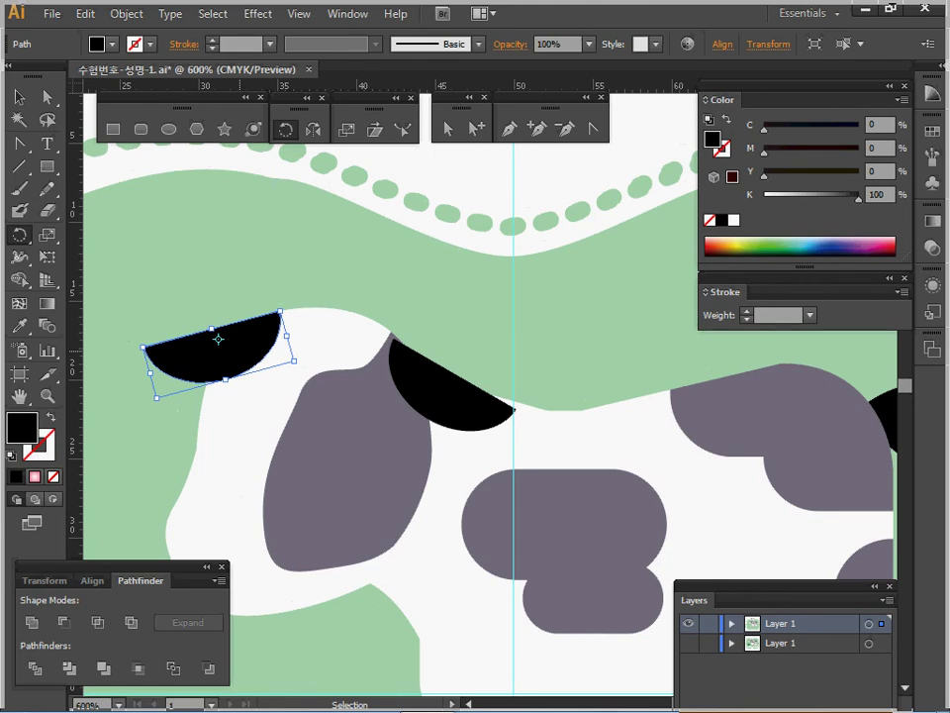
# Step: Bring the white head shape and dark face patch forward, in front of the copied ear, and deselect them
pyautogui.keyDown('ctrl'); pyautogui.click(254, 427); pyautogui.keyUp('ctrl')
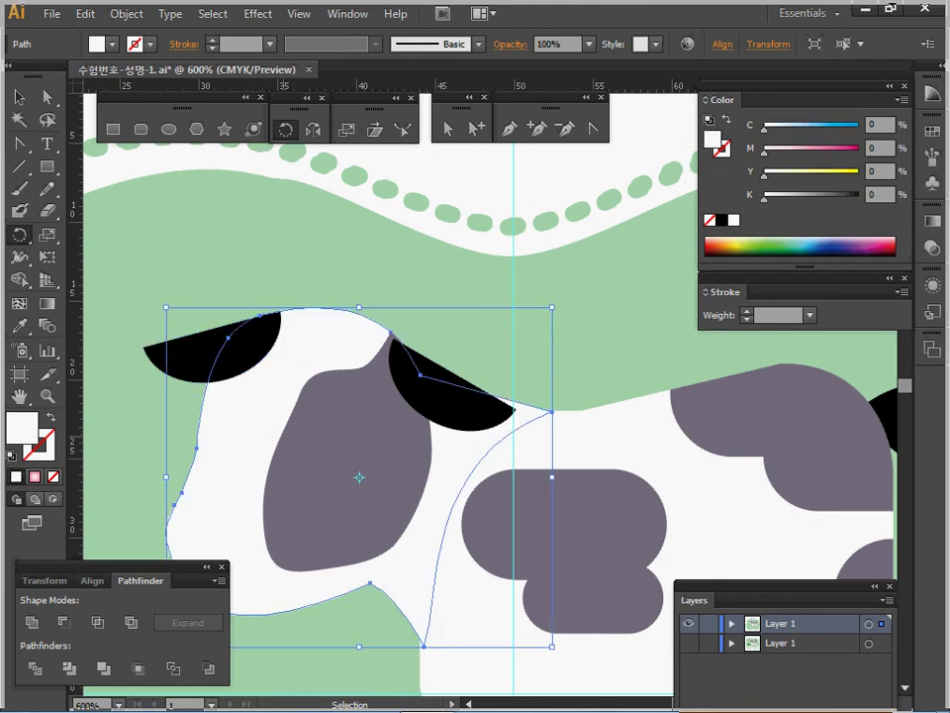
pyautogui.keyDown('ctrl'); pyautogui.keyDown('shift'); pyautogui.click(332, 427); pyautogui.keyUp('shift'); pyautogui.keyUp('ctrl')
pyautogui.hotkey('ctrl', ']')
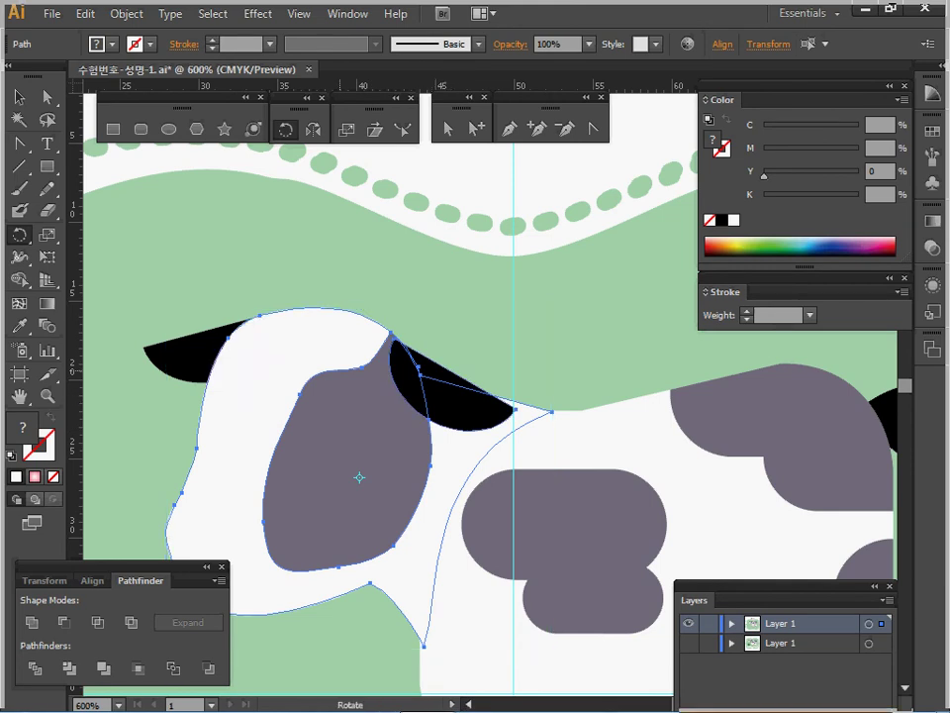
pyautogui.hotkey('ctrl', 'shift', 'a')
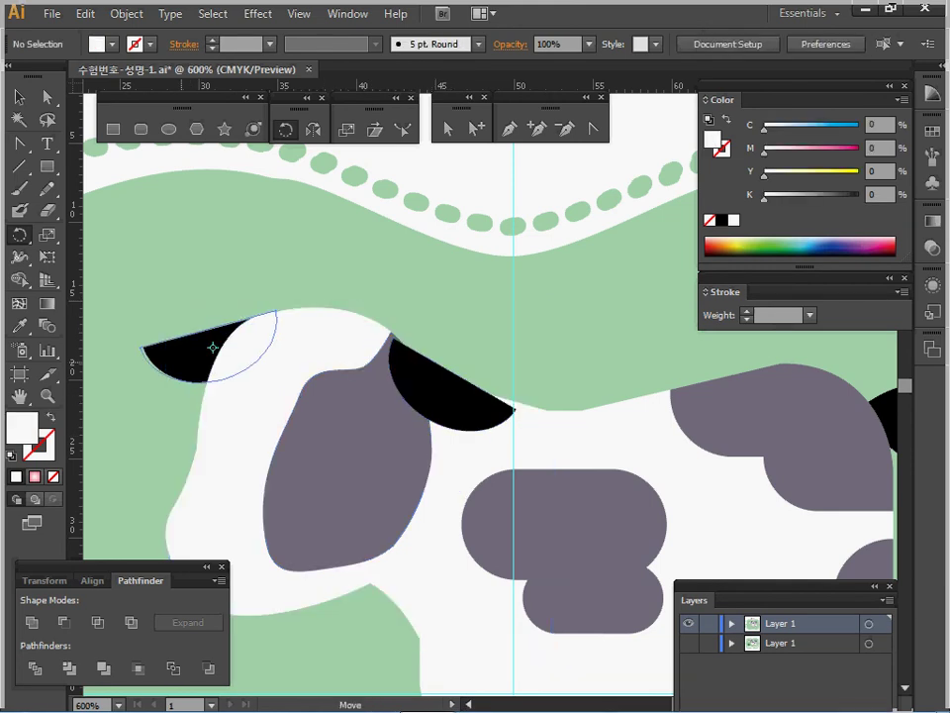
# Step: Nudge the copied ear slightly outward from the head and save the document
pyautogui.keyDown('ctrl'); pyautogui.click(210, 340); pyautogui.keyUp('ctrl')
pyautogui.press('Left')
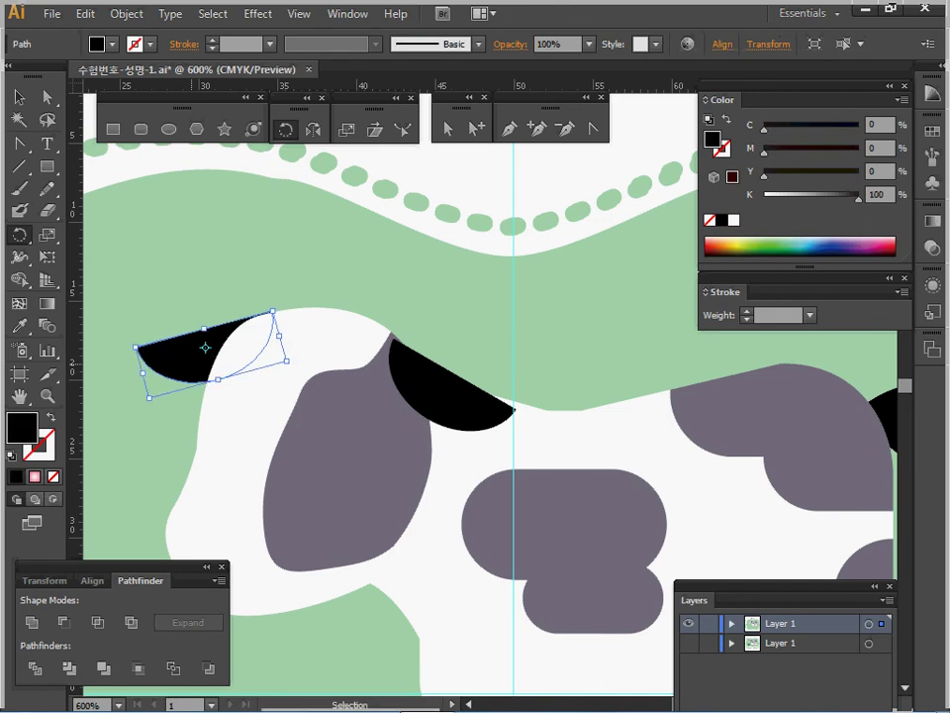
pyautogui.press('r')
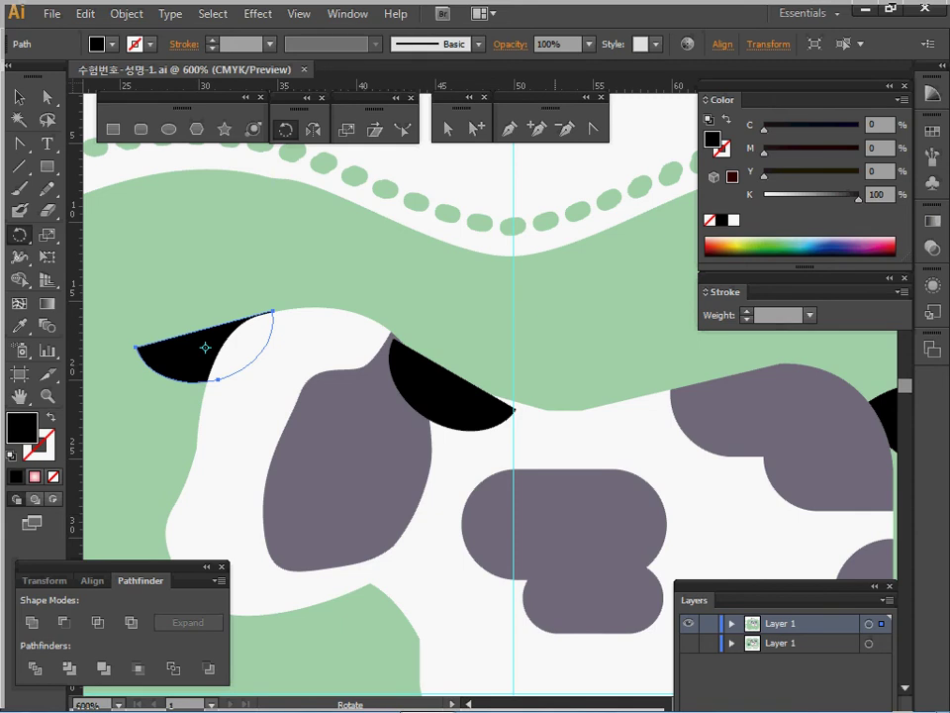
# Step: Show the reference layer and switch the drawing layer to outline view around the cow's eye
pyautogui.keyDown('ctrl'); pyautogui.click(397, 463); pyautogui.keyUp('ctrl')
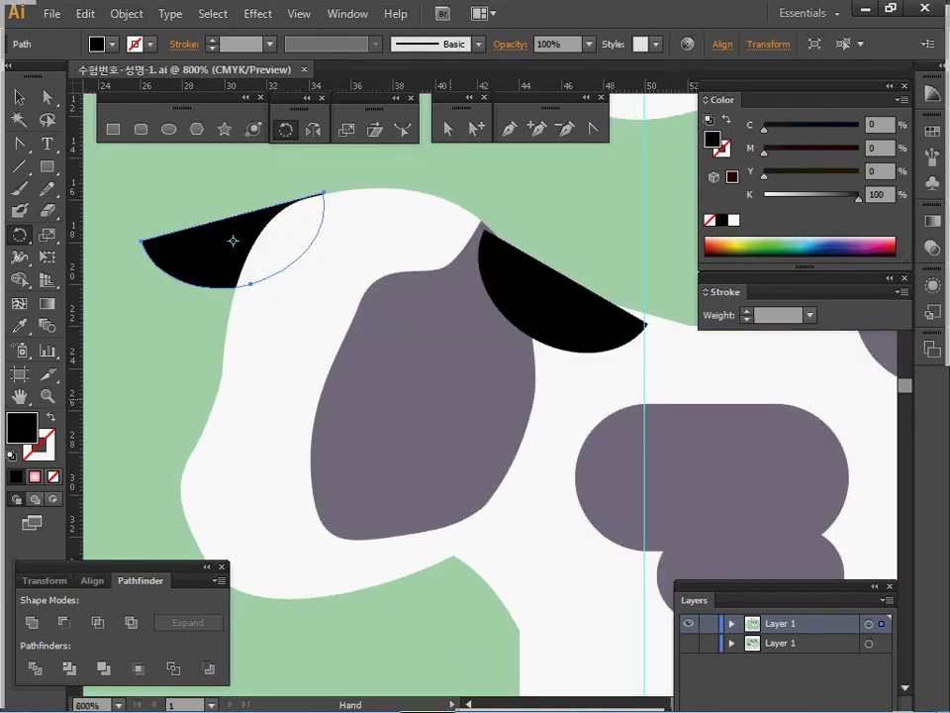
pyautogui.keyDown('ctrl'); pyautogui.click(451, 400); pyautogui.keyUp('ctrl')
pyautogui.moveTo(455, 399); pyautogui.dragTo(396, 414)
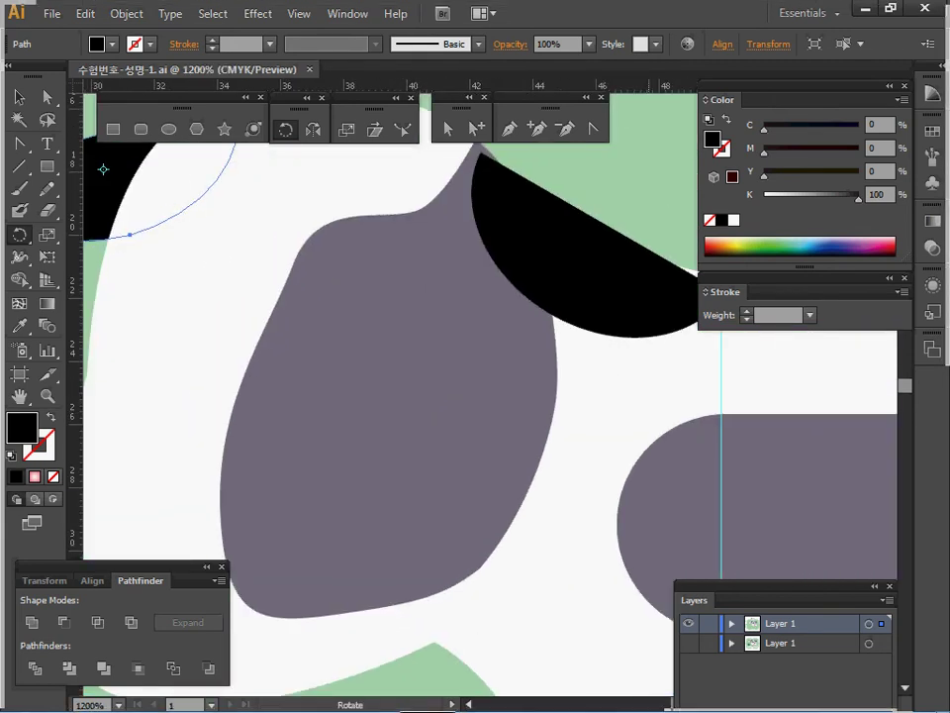
pyautogui.click(688, 643)
pyautogui.hotkey('ctrl', 'y')
pyautogui.hotkey('ctrl', '+')
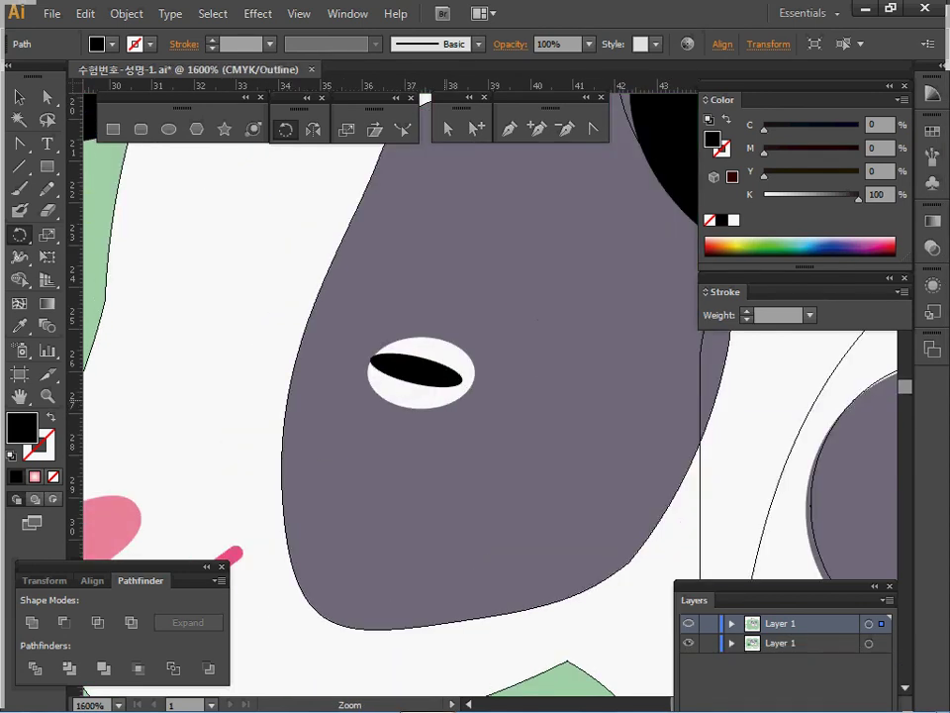
pyautogui.hotkey('ctrl', '+')
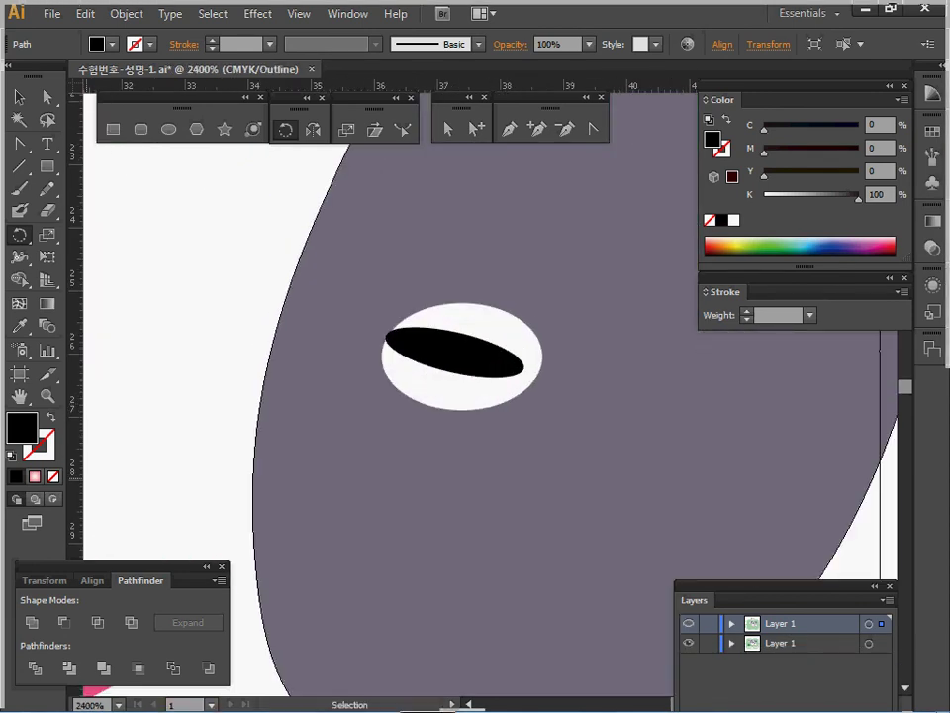
# Step: Trace the reference eye with an ellipse about 2.6 mm wide and its pupil with a flatter ellipse about 2.3 mm wide
pyautogui.press('l')
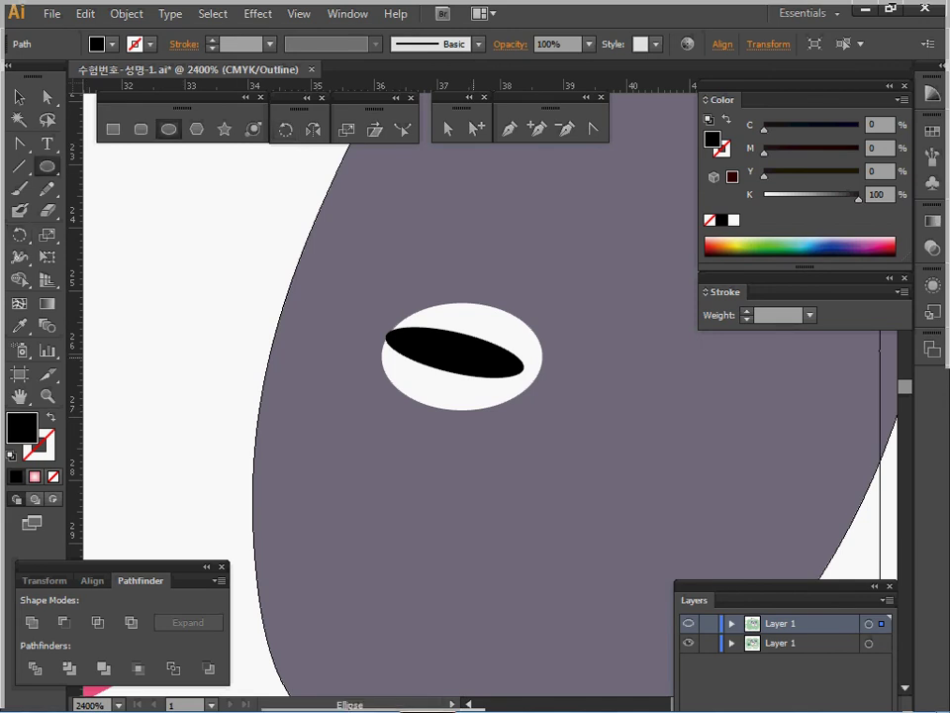
pyautogui.moveTo(461, 360); pyautogui.dragTo(541, 416)
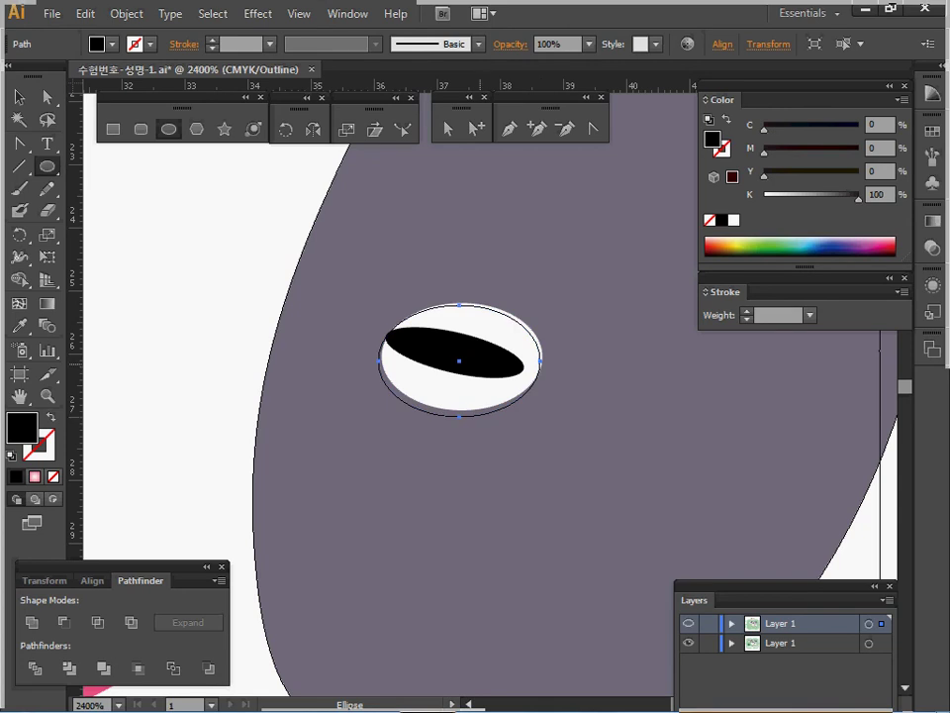
pyautogui.moveTo(459, 361); pyautogui.dragTo(535, 380)
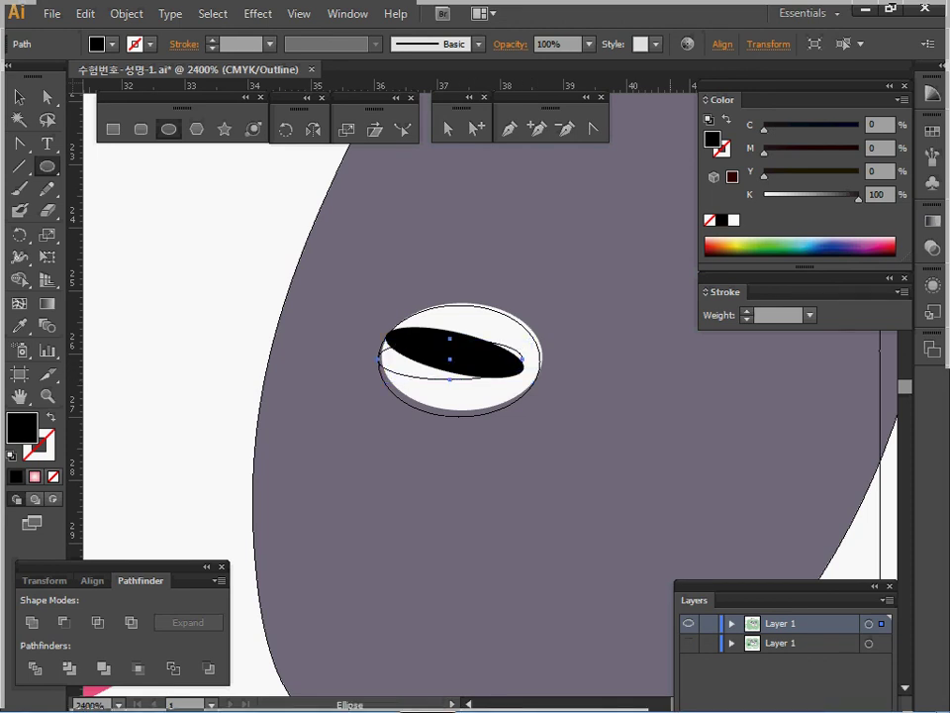
# Step: Hide the reference layer, return the drawing to preview view and fill the larger eye ellipse white
pyautogui.hotkey('ctrl', 'y')
pyautogui.hotkey('ctrl', 'y')
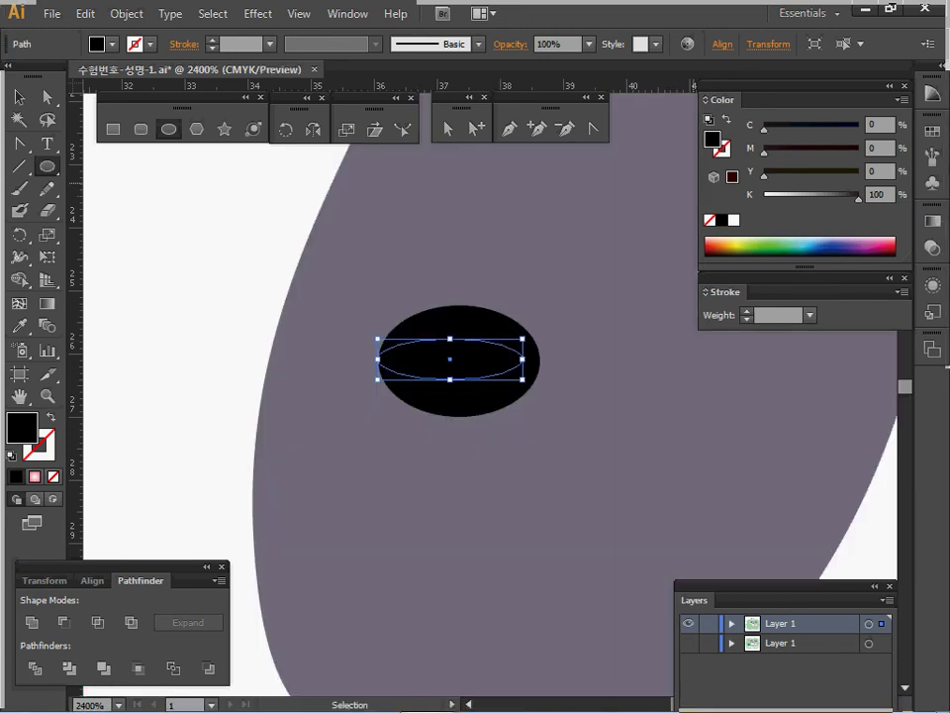
pyautogui.keyDown('ctrl'); pyautogui.click(475, 402); pyautogui.keyUp('ctrl')
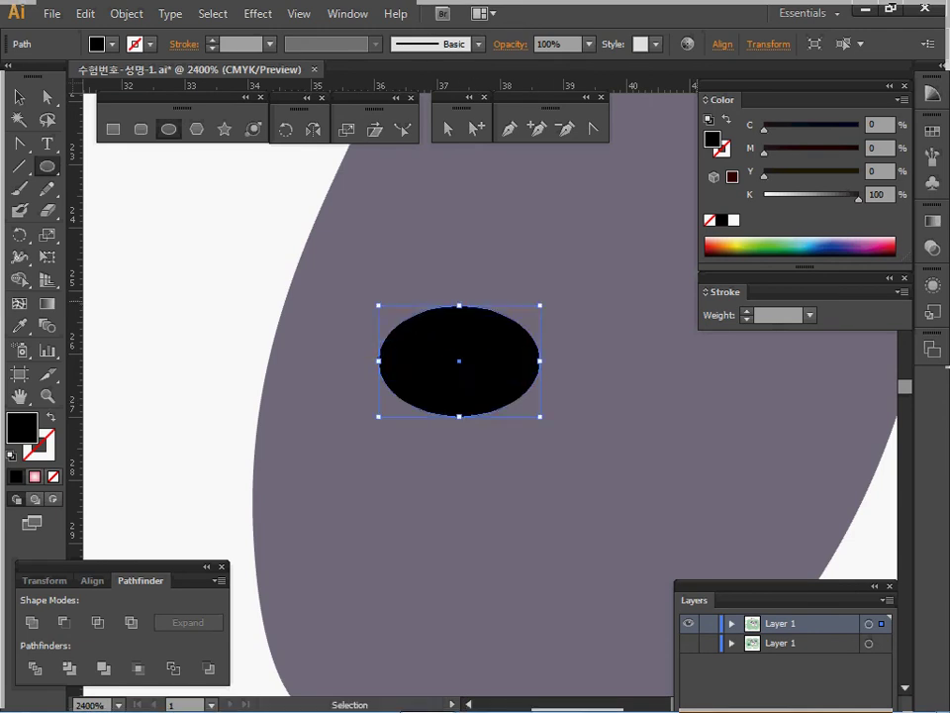
pyautogui.click(734, 220)
pyautogui.keyDown('ctrl'); pyautogui.keyDown('alt'); pyautogui.click(467, 373); pyautogui.keyUp('alt'); pyautogui.keyUp('ctrl')
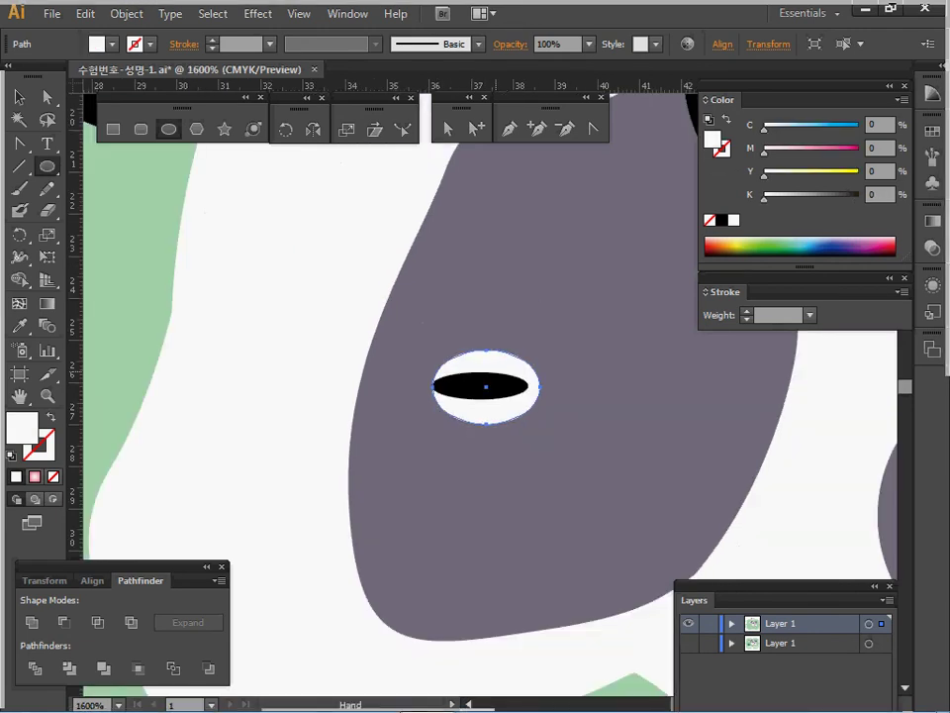
# Step: Tilt the black pupil ellipse slightly clockwise inside the white of the eye and deselect it
pyautogui.moveTo(494, 385); pyautogui.dragTo(428, 341)
pyautogui.press('ctrl')
pyautogui.keyDown('ctrl'); pyautogui.click(430, 342); pyautogui.keyUp('ctrl')
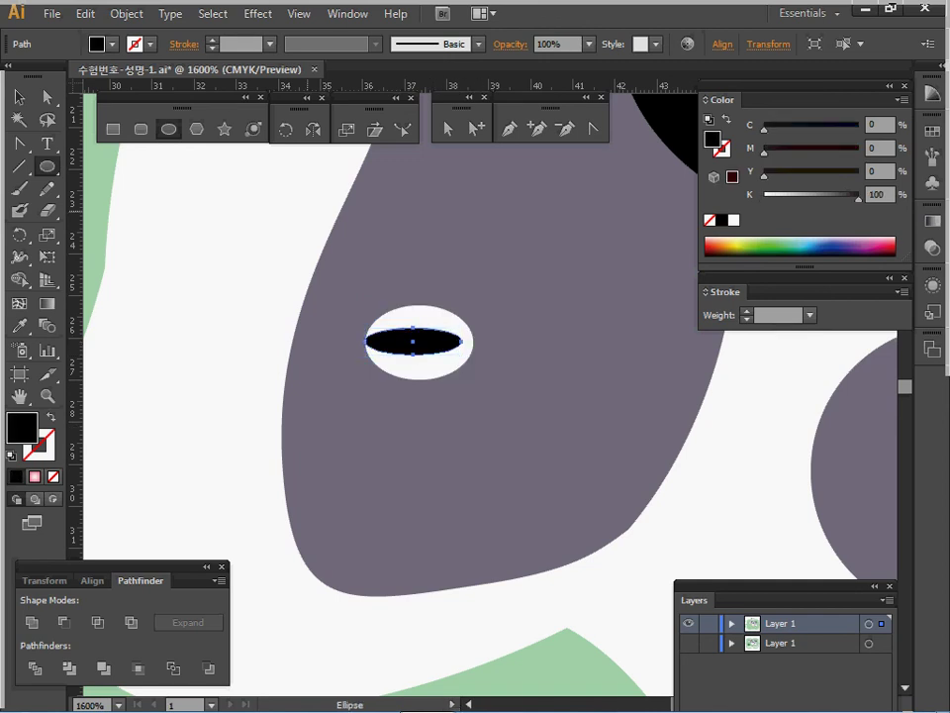
pyautogui.press('v')
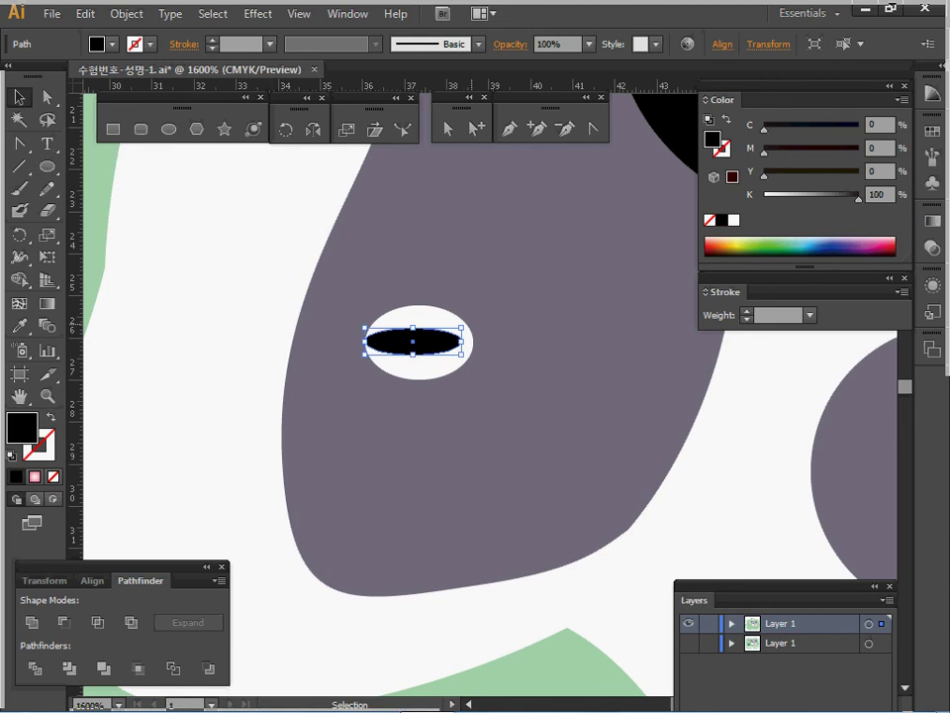
pyautogui.moveTo(471, 323); pyautogui.dragTo(474, 331)
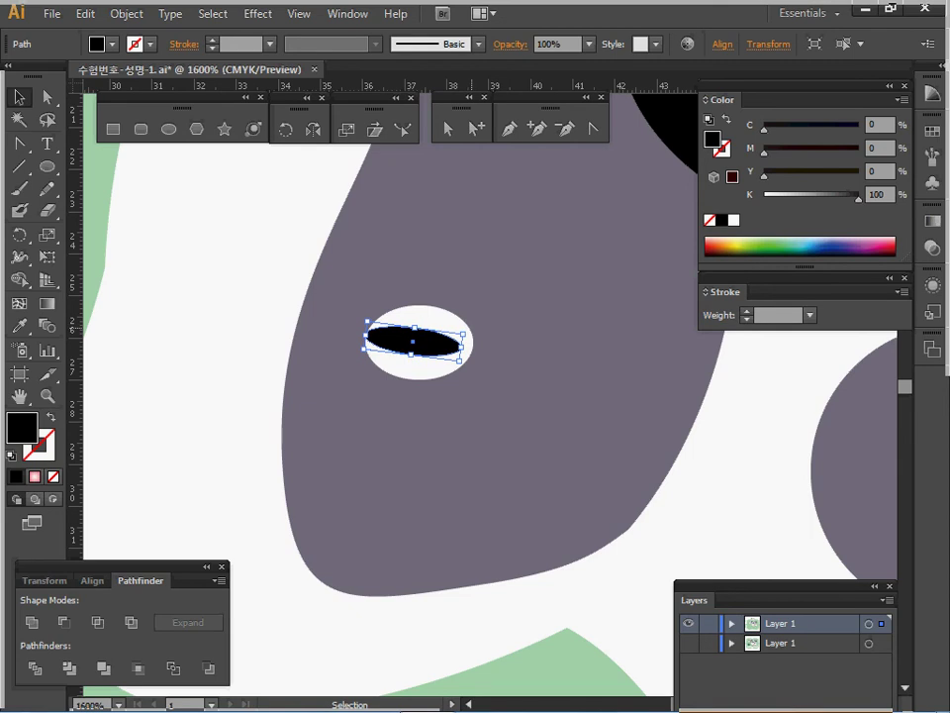
pyautogui.keyDown('ctrl'); pyautogui.keyDown('alt'); pyautogui.click(387, 438); pyautogui.keyUp('alt'); pyautogui.keyUp('ctrl')
pyautogui.moveTo(387, 438); pyautogui.dragTo(366, 388)
pyautogui.hotkey('ctrl', 'shift', 'a')
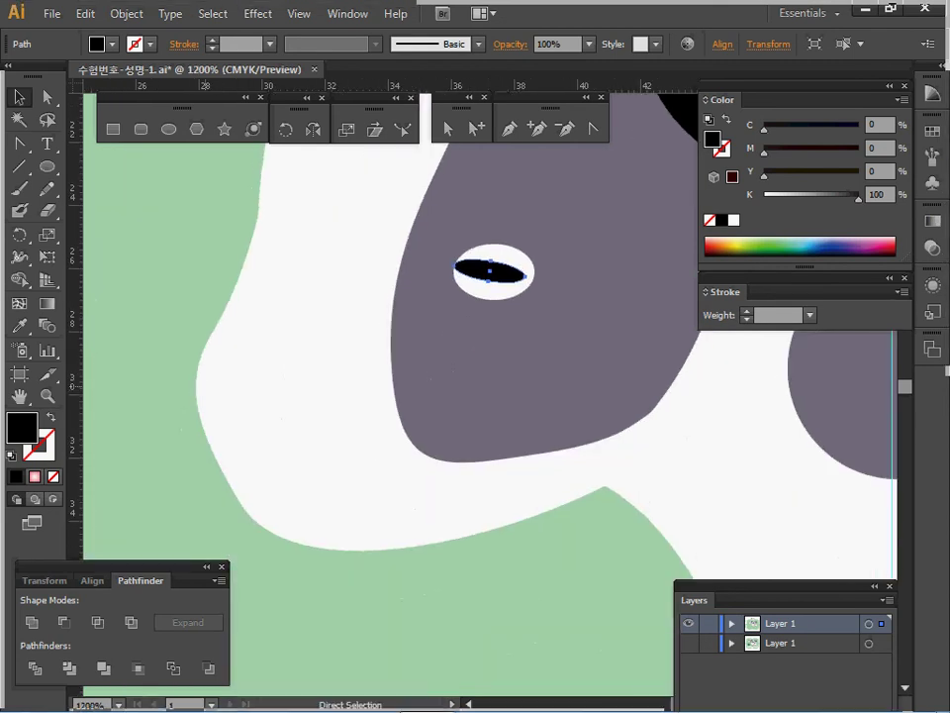
# Step: Show the reference layer and switch the drawing layer to outline view around the cow's nose and mouth
pyautogui.click(688, 624)
pyautogui.click(688, 643)
pyautogui.click(688, 624)
pyautogui.keyDown('ctrl'); pyautogui.click(688, 623); pyautogui.keyUp('ctrl')
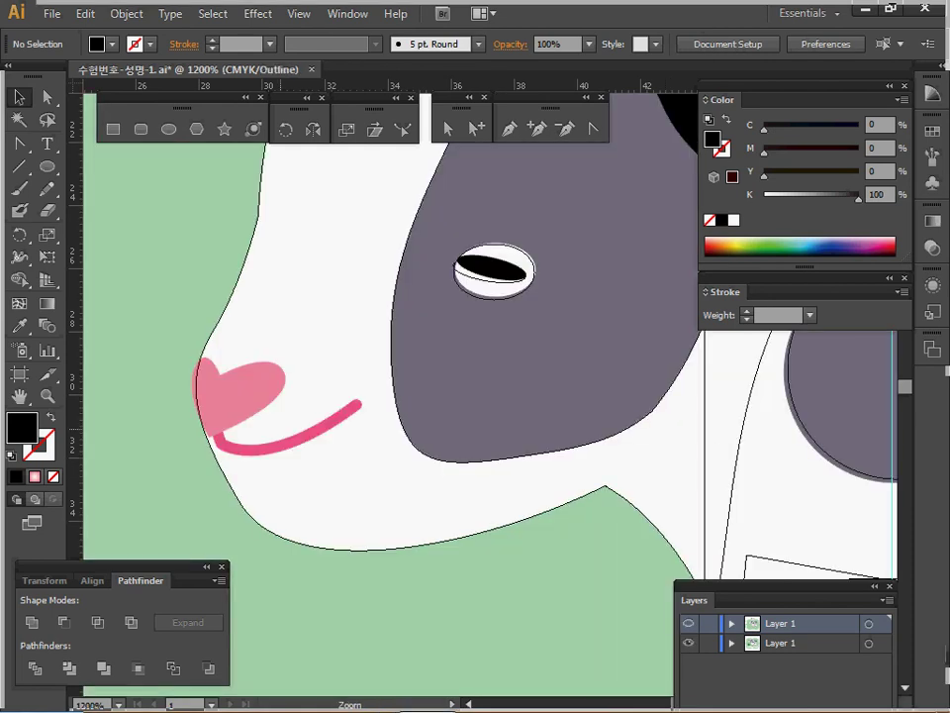
pyautogui.keyDown('ctrl'); pyautogui.click(280, 427); pyautogui.keyUp('ctrl')
pyautogui.moveTo(280, 427); pyautogui.dragTo(168, 437)
pyautogui.press('space')
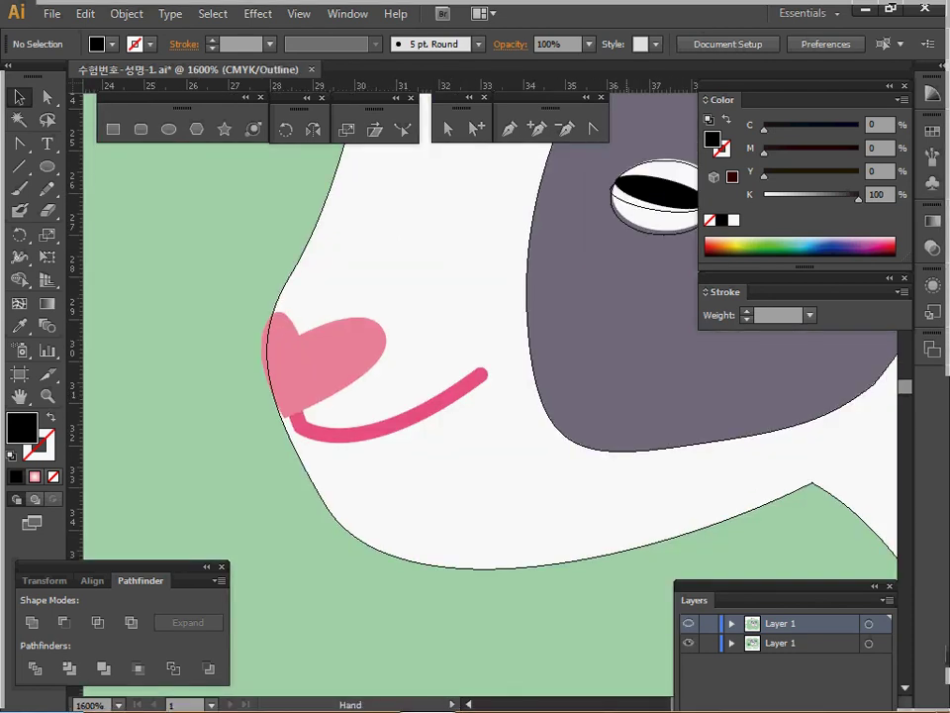
# Step: Pick up the reference nose's pink fill, lock the reference layer and make the drawing layer active
pyautogui.keyDown('ctrl'); pyautogui.click(324, 363); pyautogui.keyUp('ctrl')
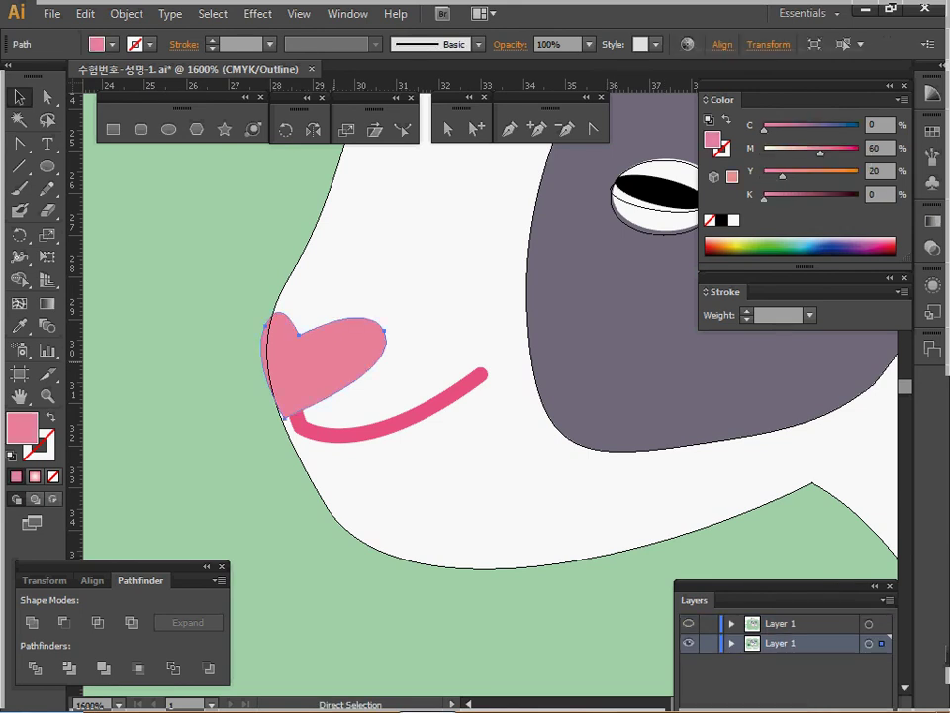
pyautogui.click(709, 644)
pyautogui.click(792, 624)
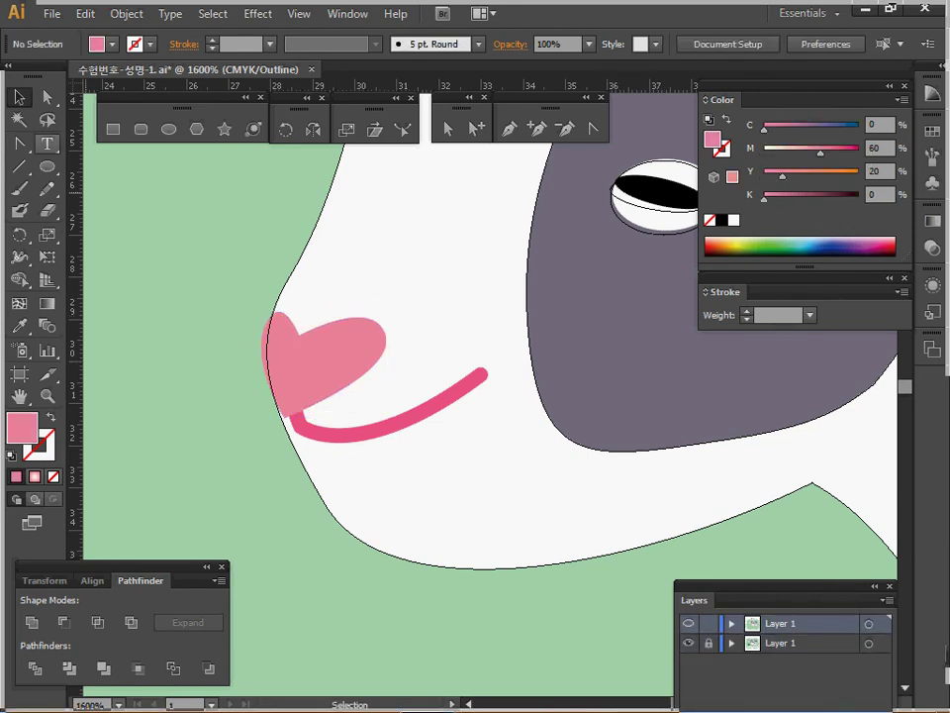
# Step: Trace the heart-shaped nose with the Pen tool from its lower tip around the smaller lobe, ending with a corner at the notch
pyautogui.press('p')
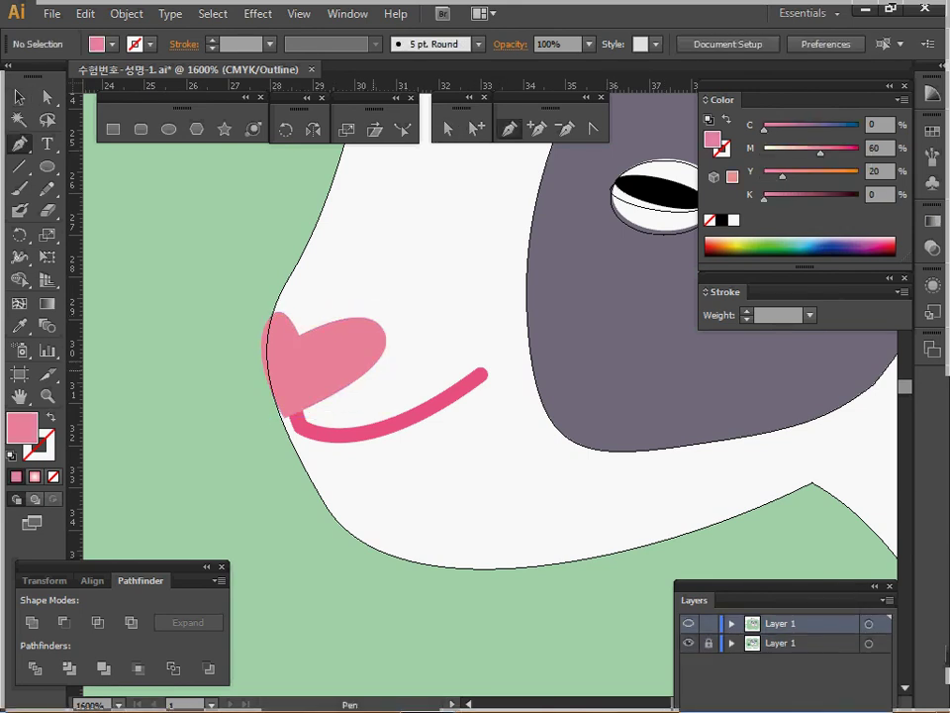
pyautogui.click(286, 416)
pyautogui.moveTo(260, 329); pyautogui.dragTo(310, 348)
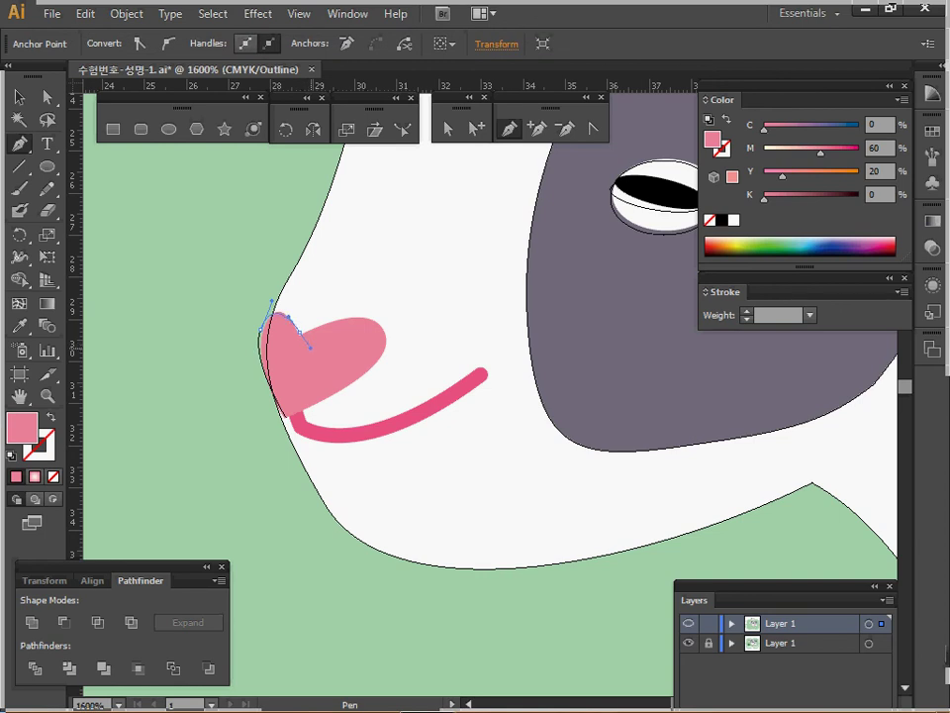
pyautogui.keyDown('ctrl'); pyautogui.click(358, 357); pyautogui.keyUp('ctrl')
pyautogui.keyDown('ctrl'); pyautogui.click(450, 359); pyautogui.keyUp('ctrl')
pyautogui.moveTo(450, 359); pyautogui.dragTo(360, 354)
pyautogui.hotkey('ctrl', 'z')
pyautogui.moveTo(368, 366); pyautogui.dragTo(373, 372)
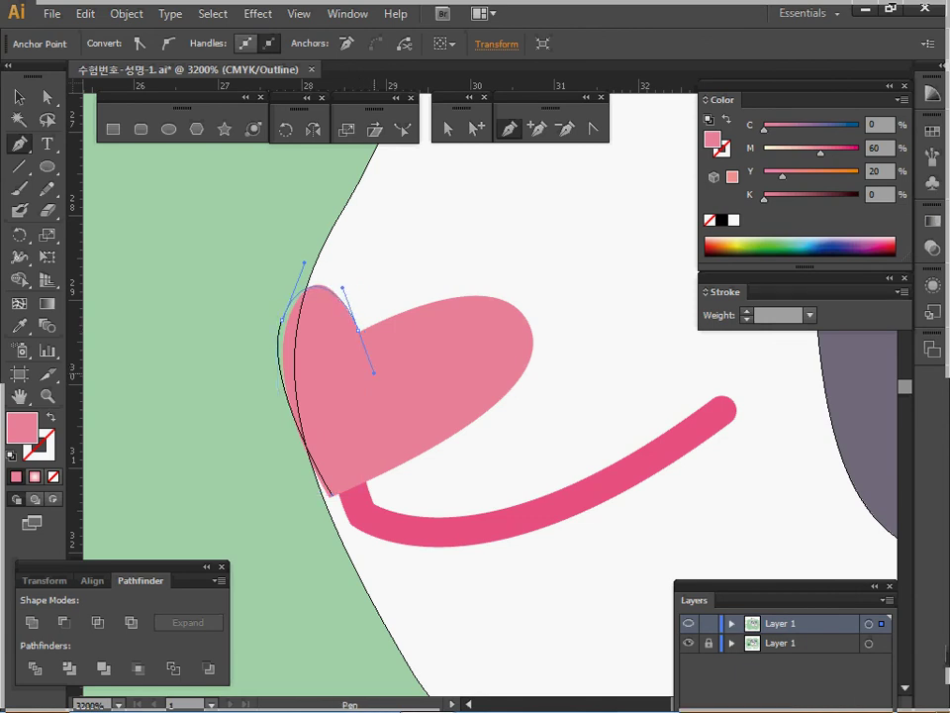
pyautogui.press('alt')
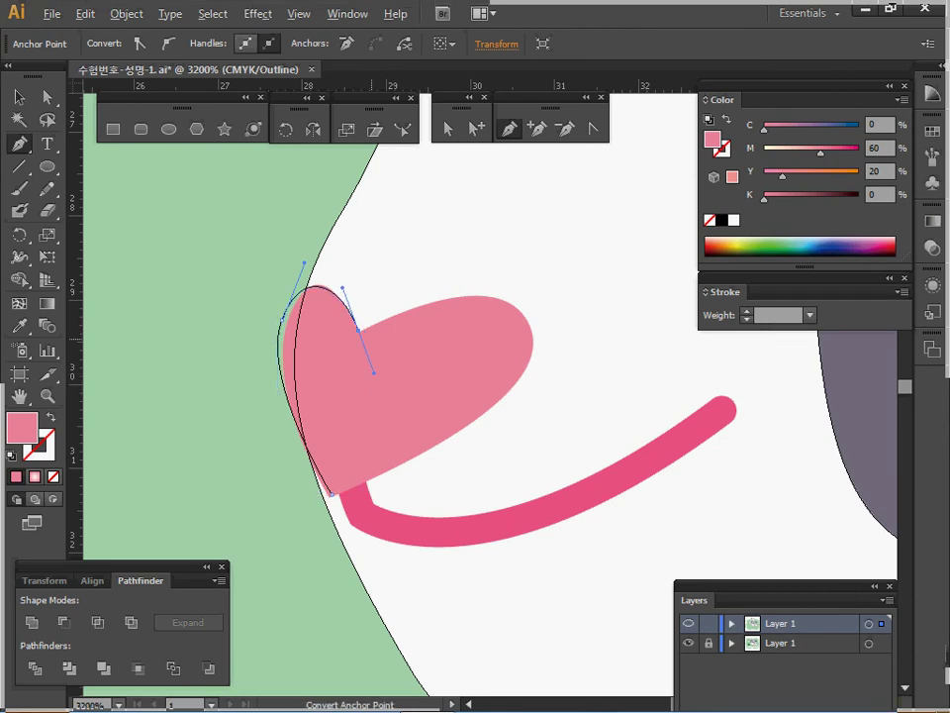
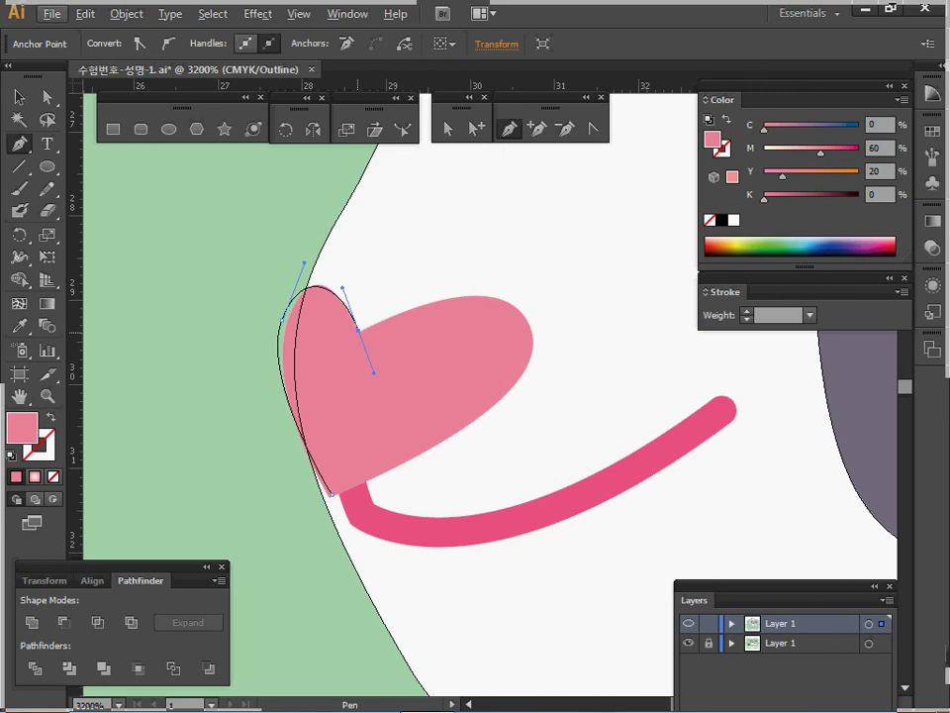
pyautogui.click(359, 330)
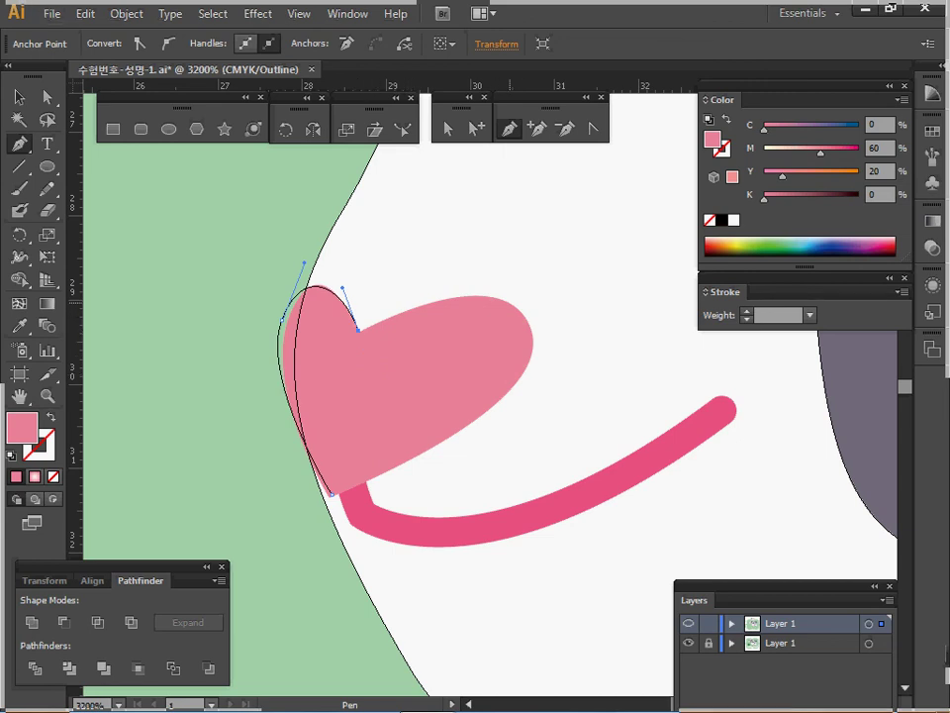
# Step: Trace the larger lobe of the heart-shaped nose, close the path at the lower tip and deselect it
pyautogui.keyDown('ctrl'); pyautogui.keyDown('alt'); pyautogui.click(538, 379); pyautogui.keyUp('alt'); pyautogui.keyUp('ctrl')
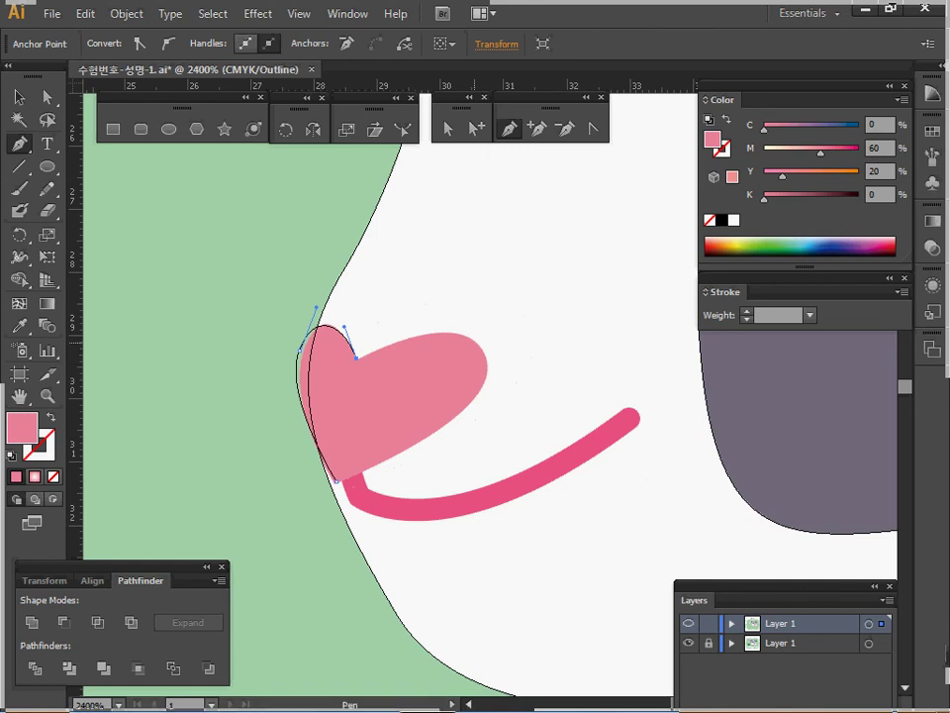
pyautogui.moveTo(465, 337); pyautogui.dragTo(492, 351)
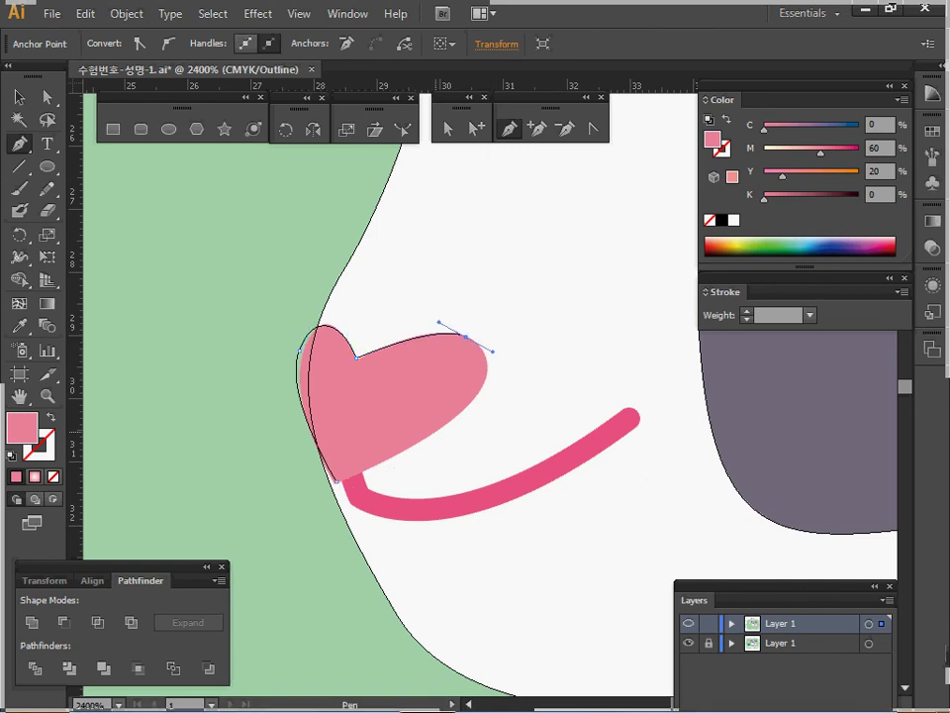
pyautogui.moveTo(436, 430); pyautogui.dragTo(506, 389)
pyautogui.click(337, 481)
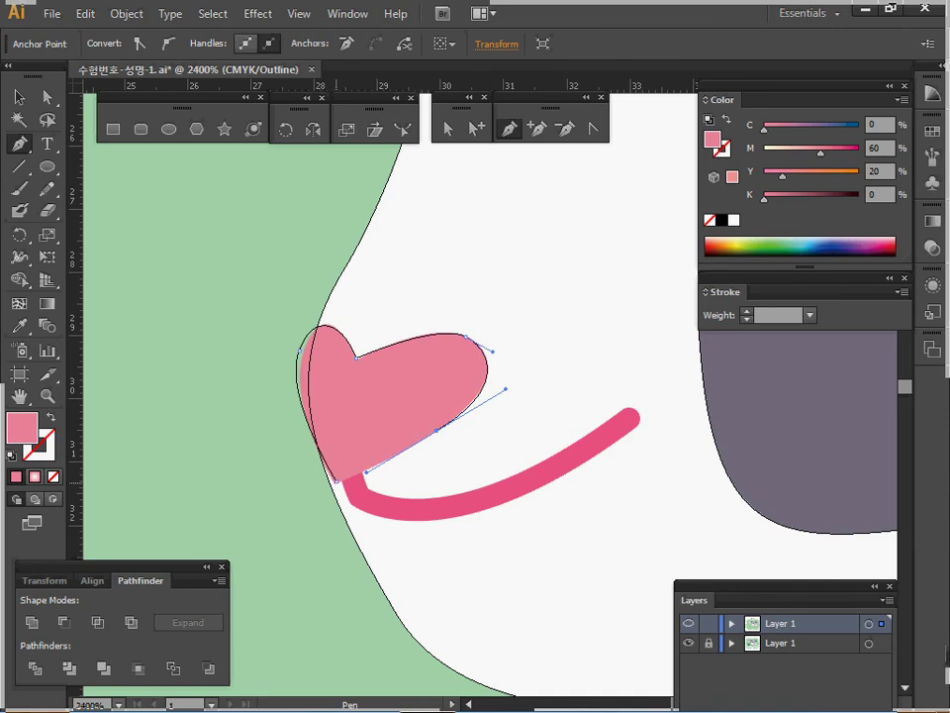
pyautogui.click(337, 482)
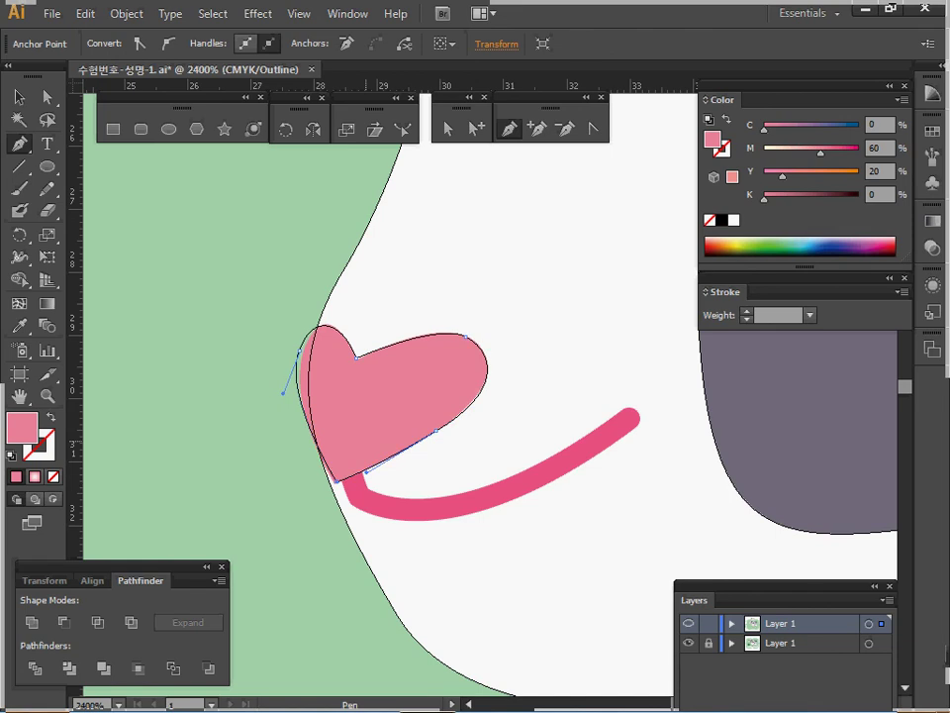
pyautogui.press('space')
pyautogui.moveTo(519, 417); pyautogui.dragTo(475, 358)
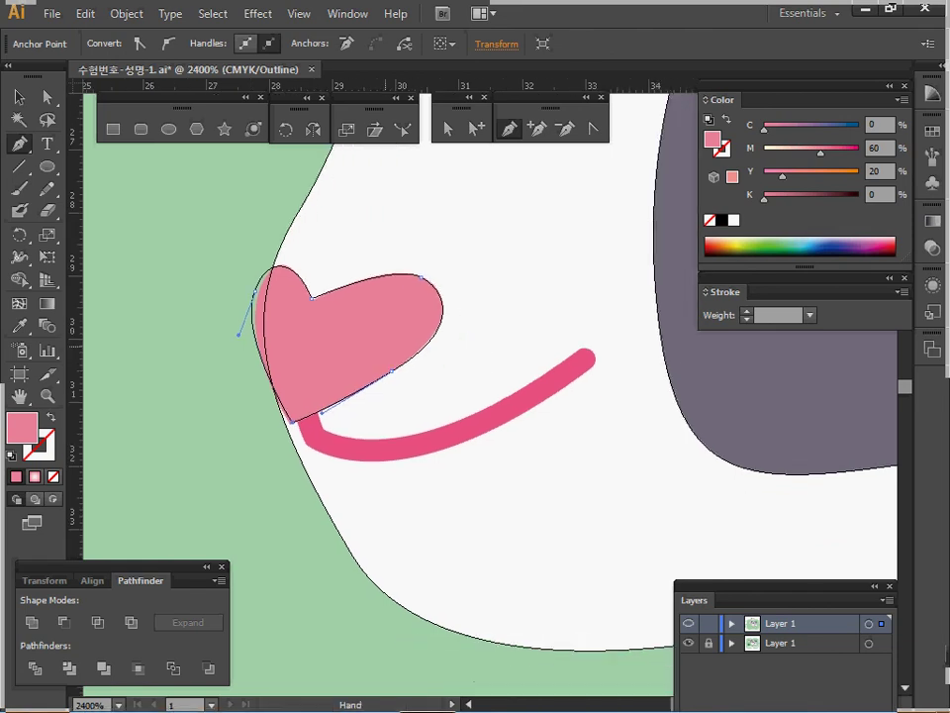
pyautogui.keyDown('ctrl'); pyautogui.click(515, 297); pyautogui.keyUp('ctrl')
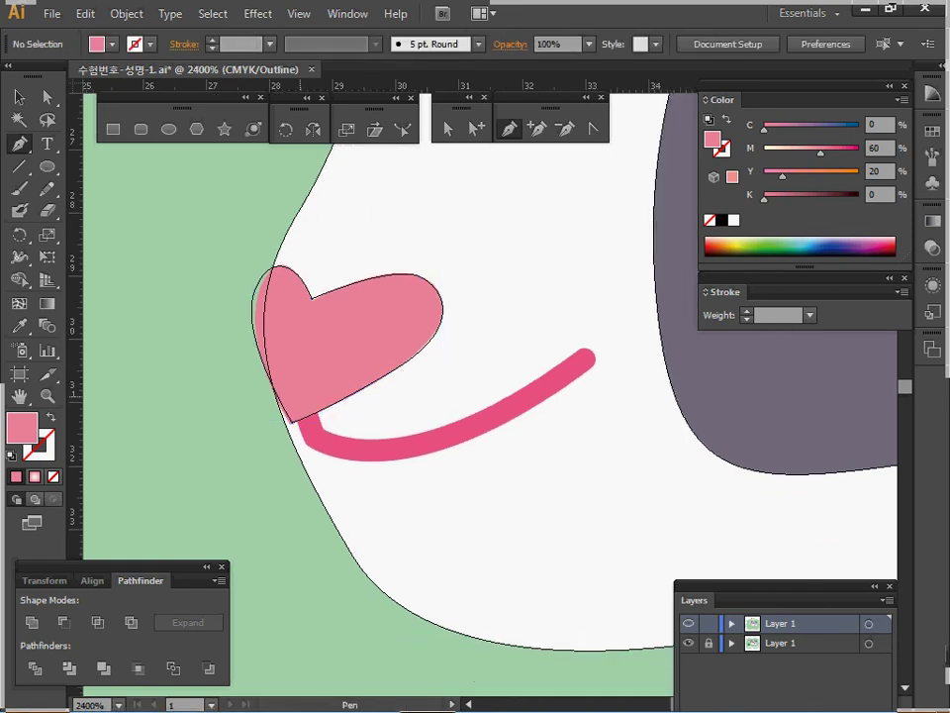
# Step: Trace the cow's mouth with the Pen tool as an open 1 pt pink stroke without fill, starting inside the nose
pyautogui.click(301, 392)
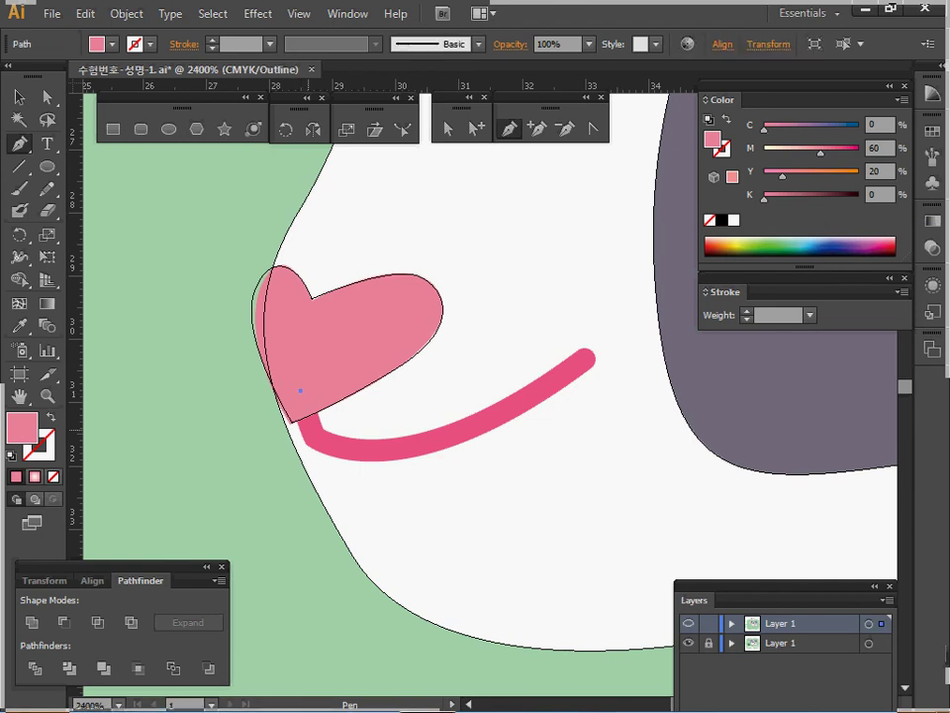
pyautogui.click(310, 433)
pyautogui.hotkey('shift', 'x')
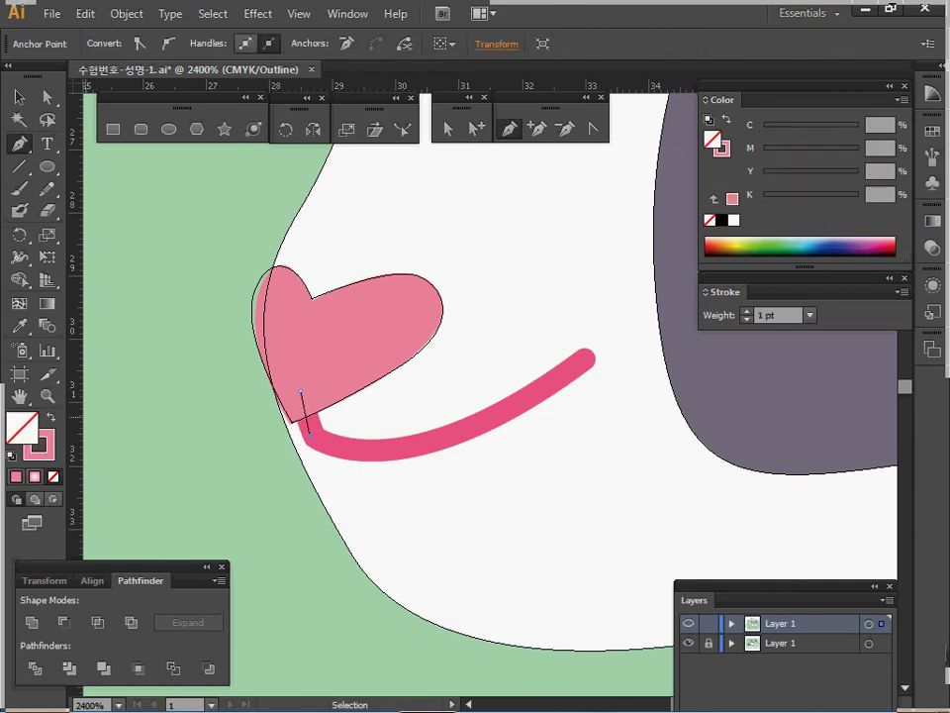
pyautogui.moveTo(440, 438); pyautogui.dragTo(513, 411)
pyautogui.click(585, 358)
pyautogui.keyDown('ctrl'); pyautogui.keyDown('alt'); pyautogui.click(513, 454); pyautogui.keyUp('alt'); pyautogui.keyUp('ctrl')
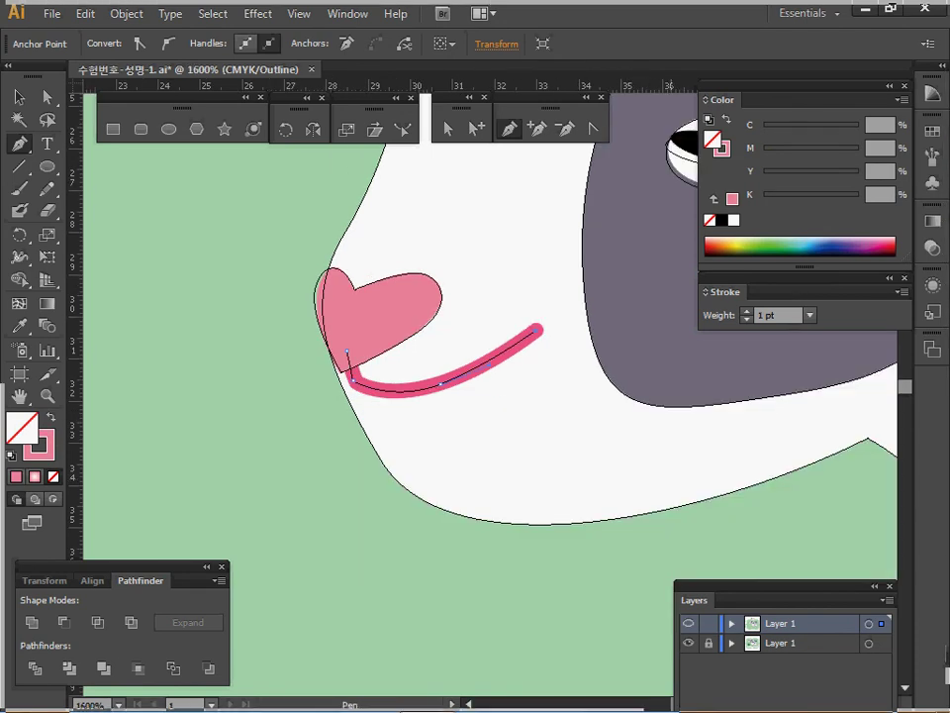
# Step: Return the drawing to preview view and hide the reference layer
pyautogui.hotkey('ctrl', 'y')
pyautogui.moveTo(514, 454); pyautogui.dragTo(412, 500)
pyautogui.moveTo(426, 188); pyautogui.dragTo(402, 332)
pyautogui.keyDown('ctrl'); pyautogui.keyDown('alt'); pyautogui.click(402, 332); pyautogui.keyUp('alt'); pyautogui.keyUp('ctrl')
pyautogui.keyDown('ctrl'); pyautogui.keyDown('alt'); pyautogui.click(400, 331); pyautogui.keyUp('alt'); pyautogui.keyUp('ctrl')
pyautogui.keyDown('ctrl'); pyautogui.keyDown('alt'); pyautogui.click(400, 331); pyautogui.keyUp('alt'); pyautogui.keyUp('ctrl')
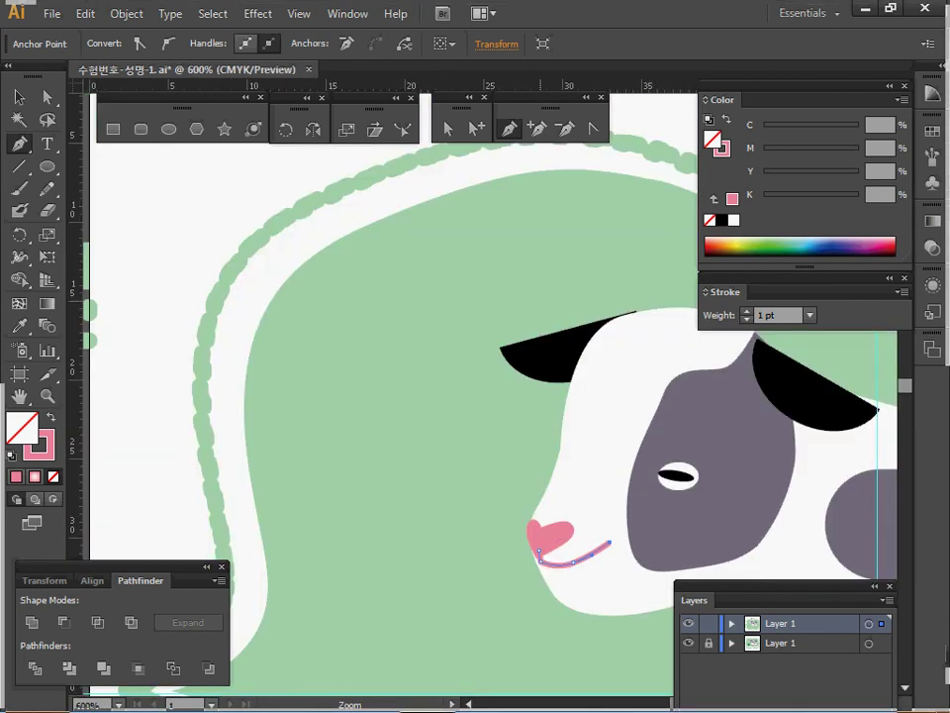
pyautogui.moveTo(540, 255); pyautogui.dragTo(400, 352)
pyautogui.keyDown('ctrl'); pyautogui.keyDown('alt'); pyautogui.click(416, 352); pyautogui.keyUp('alt'); pyautogui.keyUp('ctrl')
pyautogui.keyDown('ctrl'); pyautogui.keyDown('alt'); pyautogui.click(416, 352); pyautogui.keyUp('alt'); pyautogui.keyUp('ctrl')
pyautogui.moveTo(475, 416); pyautogui.dragTo(371, 330)
pyautogui.click(689, 644)
# Step: Color the mouth line with the darker pink stroke sampled from the outlined swatch above the artboard
pyautogui.moveTo(594, 475); pyautogui.dragTo(492, 454)
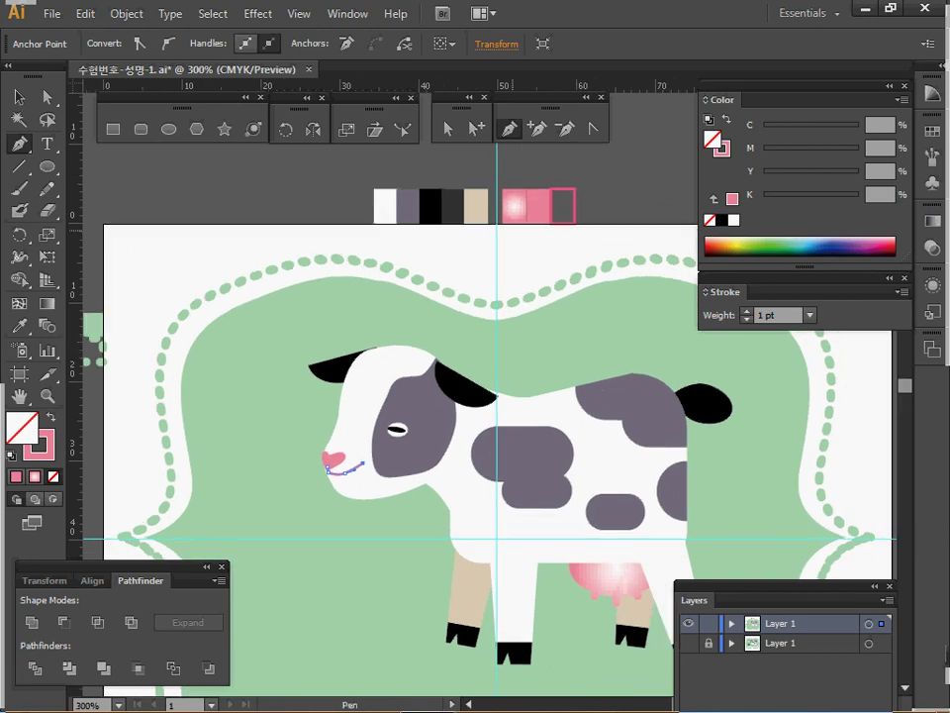
pyautogui.press('i')
pyautogui.click(572, 190)
pyautogui.keyDown('ctrl'); pyautogui.click(397, 486); pyautogui.keyUp('ctrl')
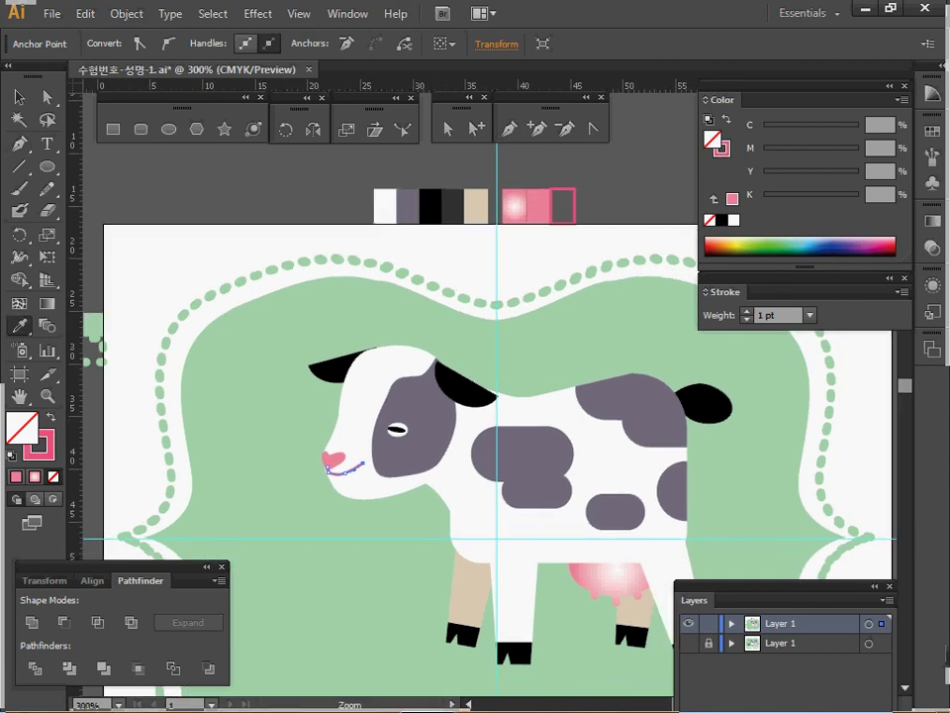
# Step: Show the full stroke options and give the 1 pt mouth line round caps
pyautogui.keyDown('ctrl'); pyautogui.click(455, 377); pyautogui.keyUp('ctrl')
pyautogui.keyDown('ctrl'); pyautogui.click(455, 376); pyautogui.keyUp('ctrl')
pyautogui.keyDown('ctrl'); pyautogui.click(455, 376); pyautogui.keyUp('ctrl')
pyautogui.moveTo(777, 507); pyautogui.dragTo(583, 461)
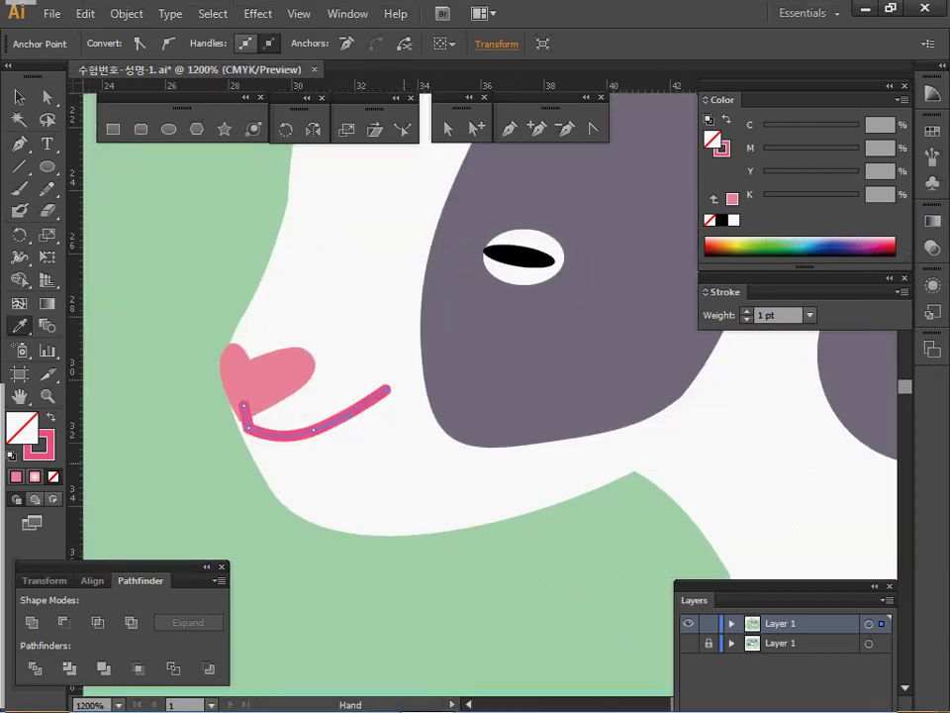
pyautogui.click(706, 292)
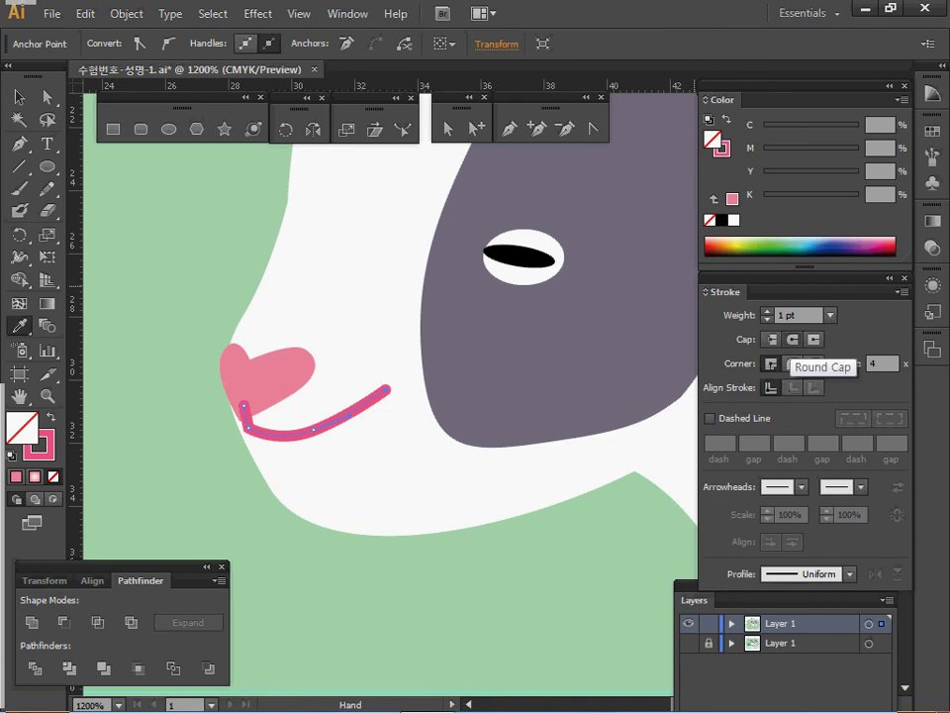
pyautogui.press('ctrl')
pyautogui.press('ctrl')
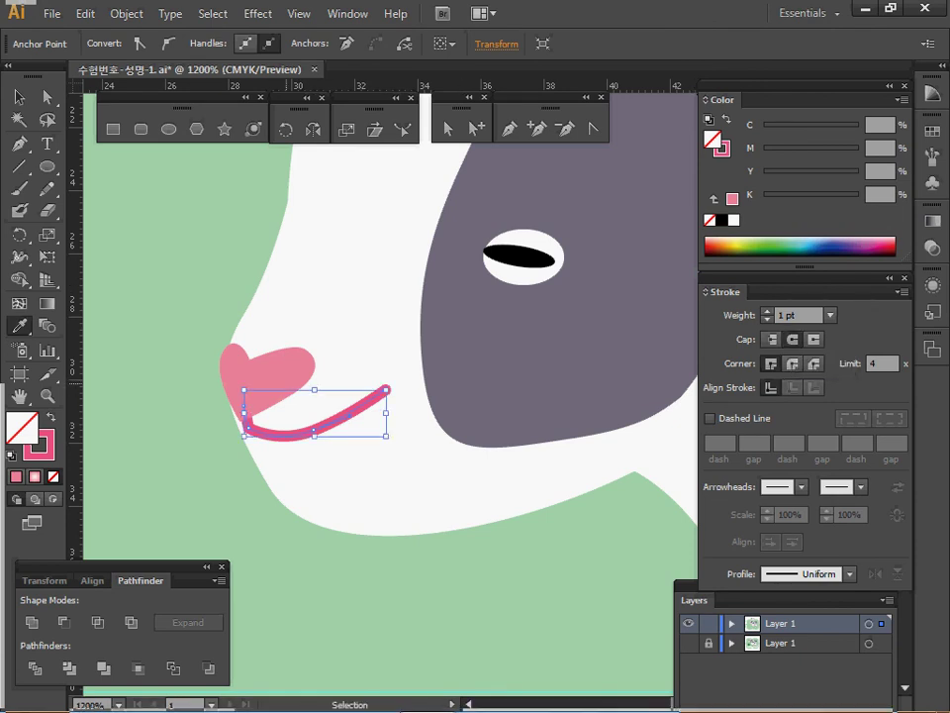
# Step: Show the reference layer, switch the drawing layer to outline view around the grass tufts and clear the selection
pyautogui.keyDown('ctrl'); pyautogui.keyDown('alt'); pyautogui.click(336, 417); pyautogui.keyUp('alt'); pyautogui.keyUp('ctrl')
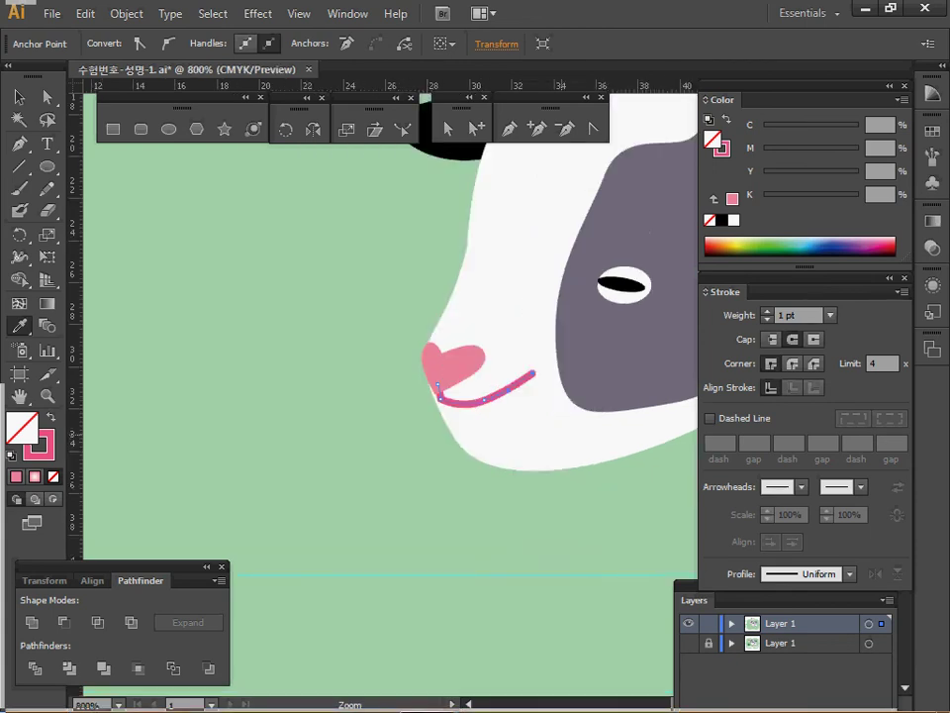
pyautogui.hotkey('ctrl', '-')
pyautogui.hotkey('ctrl', '-')
pyautogui.hotkey('ctrl', '+')
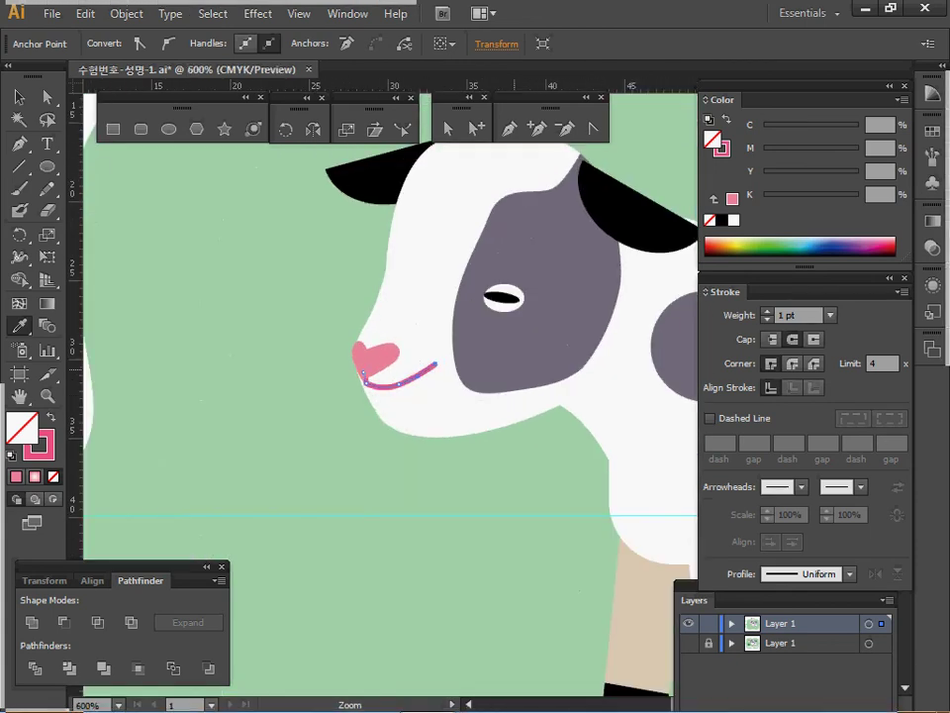
pyautogui.hotkey('ctrl', '-')
pyautogui.hotkey('ctrl', '-')
pyautogui.hotkey('ctrl', '-')
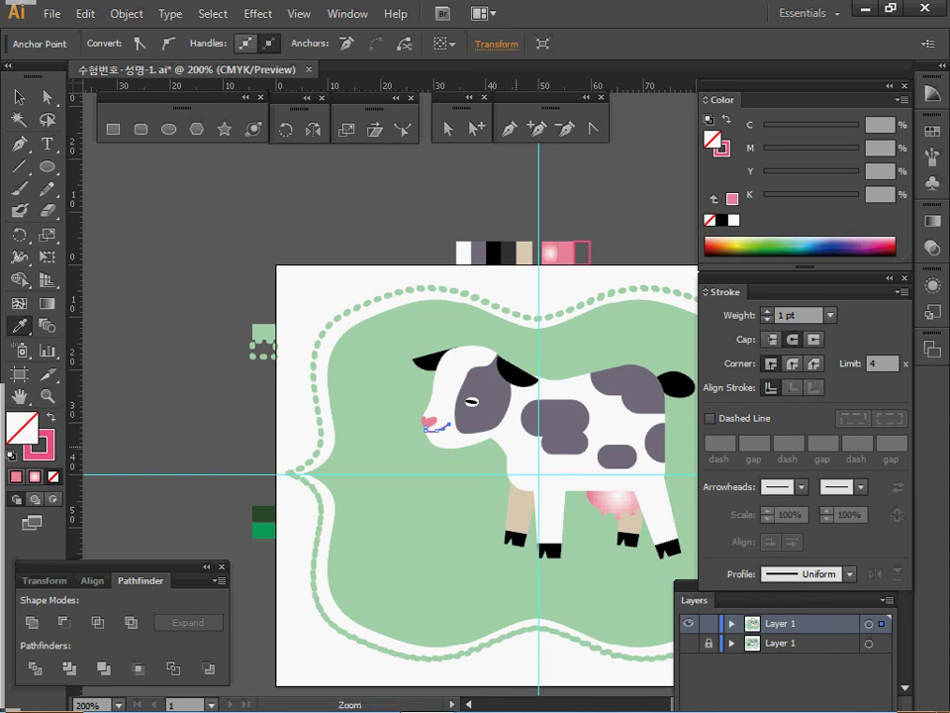
pyautogui.keyDown('ctrl'); pyautogui.click(516, 445); pyautogui.keyUp('ctrl')
pyautogui.moveTo(504, 458); pyautogui.dragTo(460, 355)
pyautogui.click(689, 644)
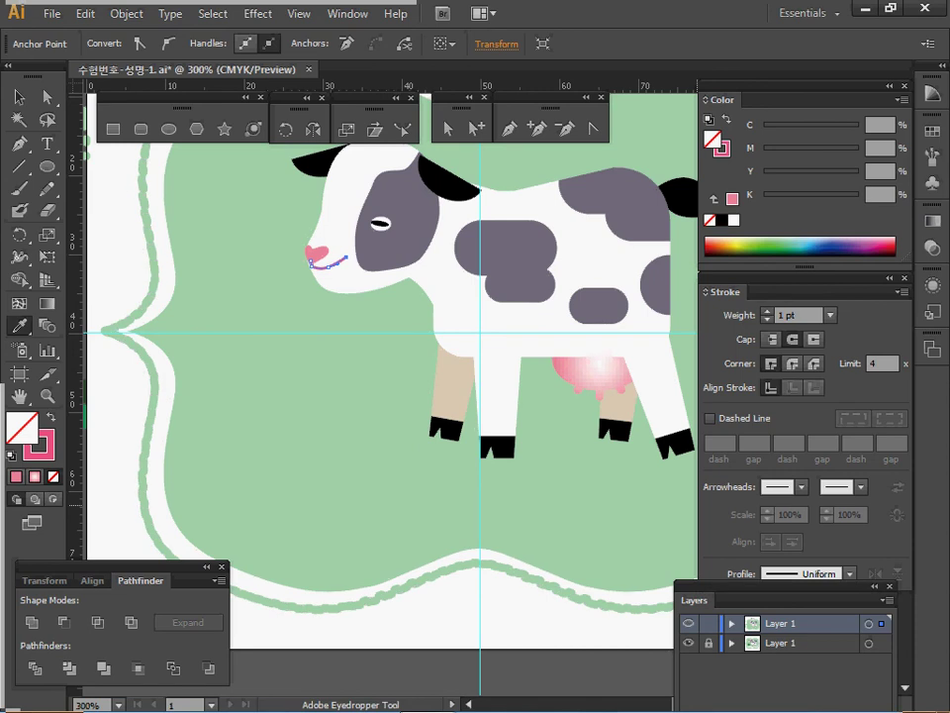
pyautogui.keyDown('ctrl'); pyautogui.click(689, 623); pyautogui.keyUp('ctrl')
pyautogui.keyDown('ctrl'); pyautogui.click(286, 395); pyautogui.keyUp('ctrl')
pyautogui.keyDown('ctrl'); pyautogui.click(408, 445); pyautogui.keyUp('ctrl')
pyautogui.moveTo(515, 415); pyautogui.dragTo(247, 463)
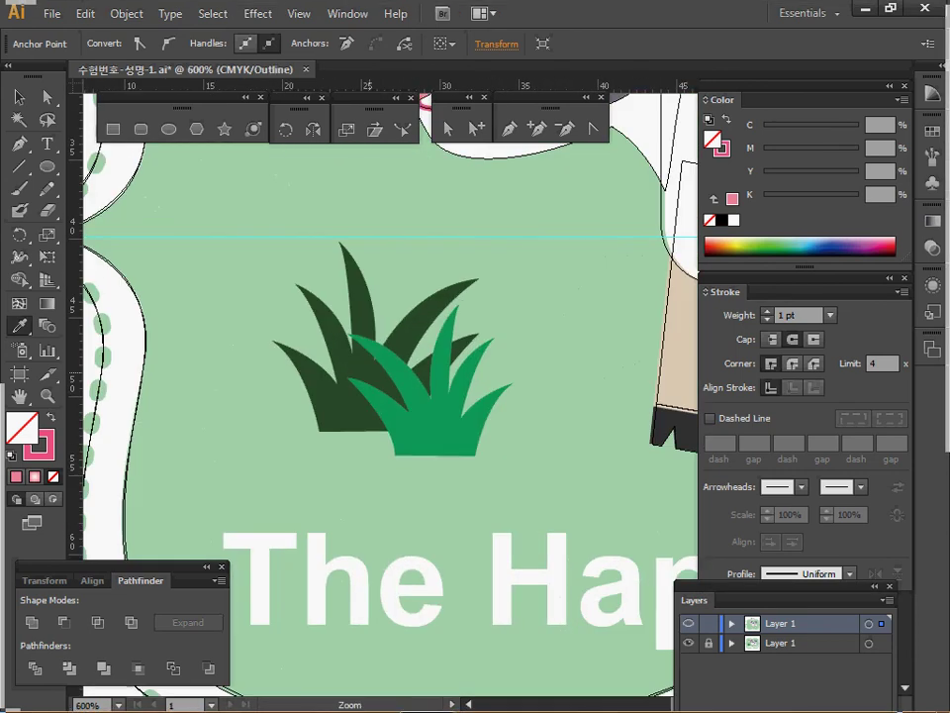
pyautogui.keyDown('ctrl'); pyautogui.click(373, 374); pyautogui.keyUp('ctrl')
pyautogui.moveTo(437, 426); pyautogui.dragTo(443, 442)
pyautogui.keyDown('ctrl'); pyautogui.click(442, 443); pyautogui.keyUp('ctrl')
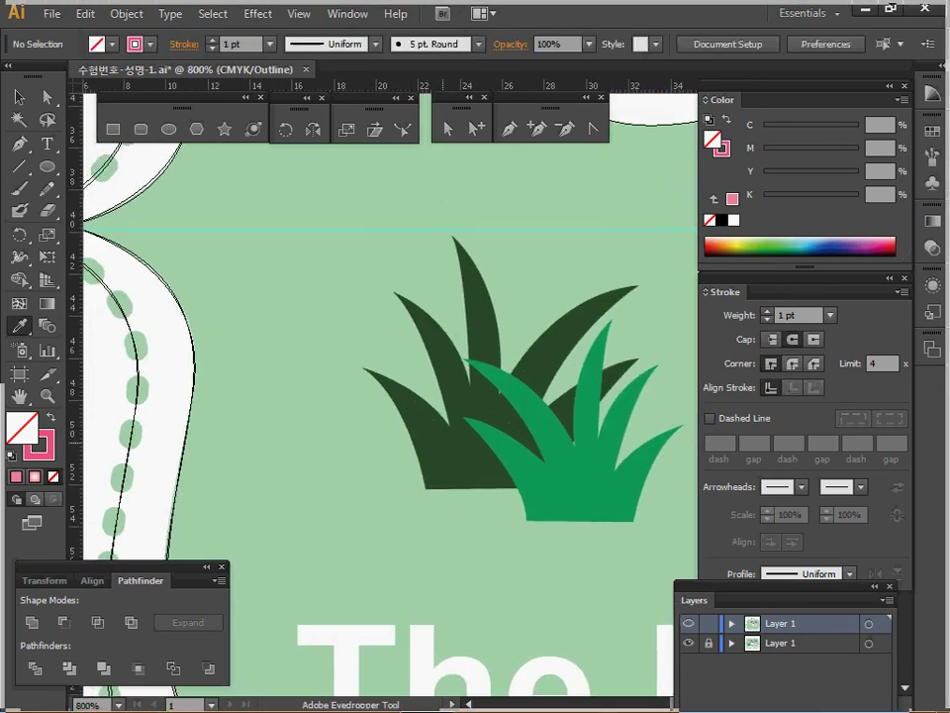
# Step: Trace the leftmost blade of the dark grass tuft with the Pen tool, filled with the dark green sampled from the reference
pyautogui.click(436, 435)
pyautogui.click(18, 96)
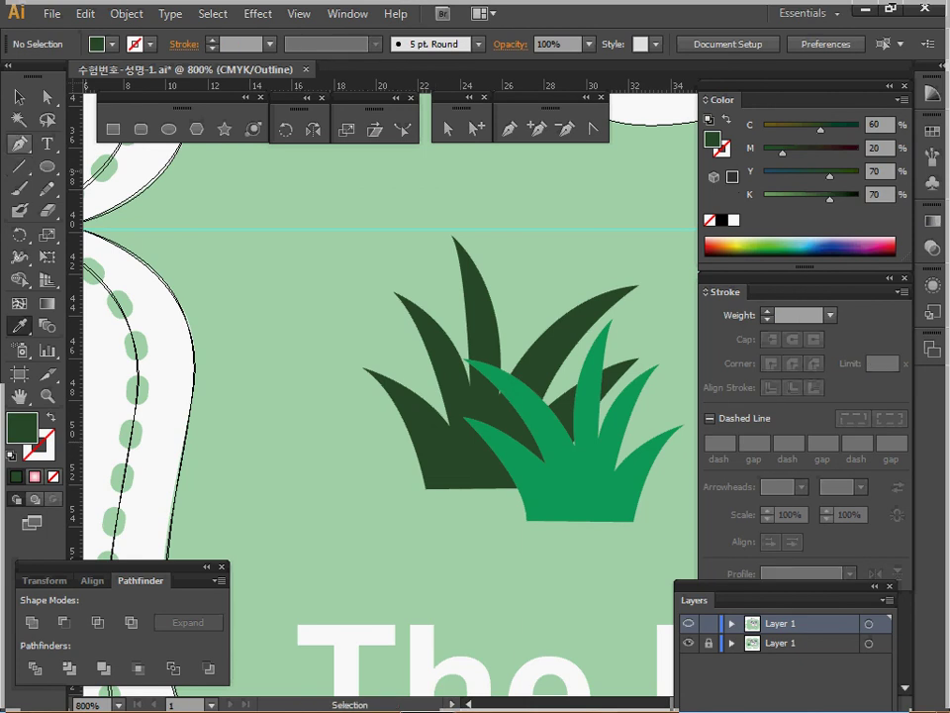
pyautogui.click(18, 143)
pyautogui.moveTo(436, 453); pyautogui.dragTo(358, 443)
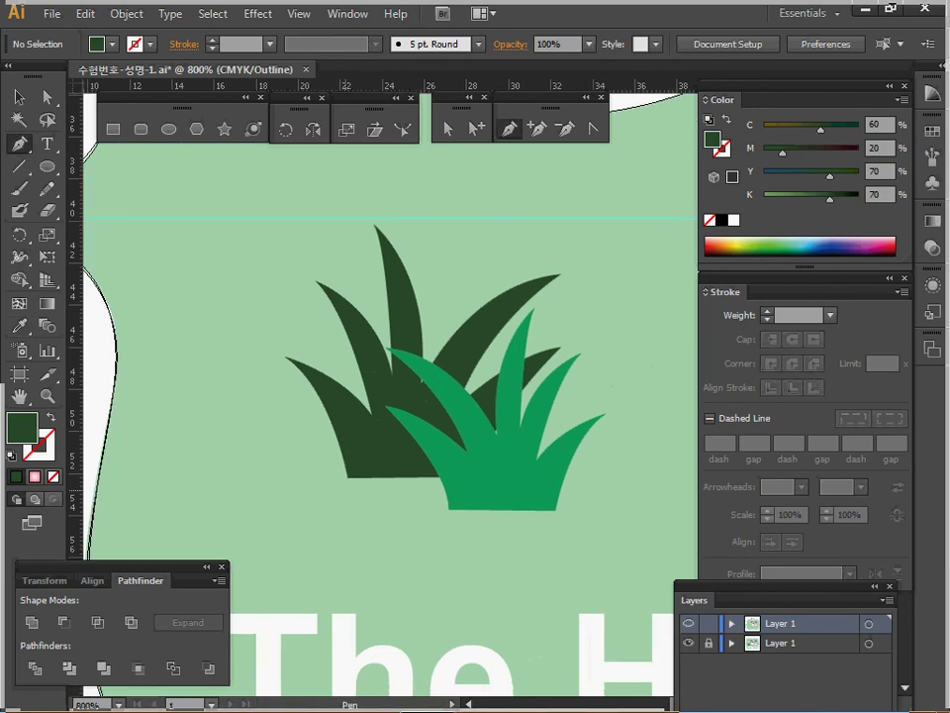
pyautogui.click(348, 479)
pyautogui.moveTo(285, 357); pyautogui.dragTo(241, 319)
pyautogui.click(286, 357)
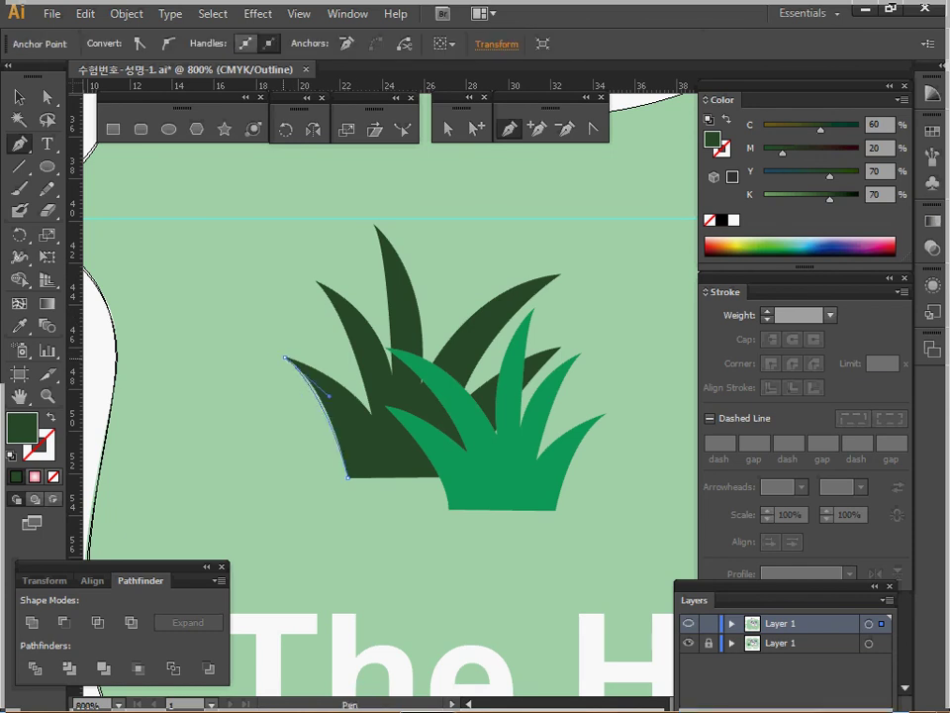
pyautogui.moveTo(370, 413); pyautogui.dragTo(394, 456)
pyautogui.click(347, 477)
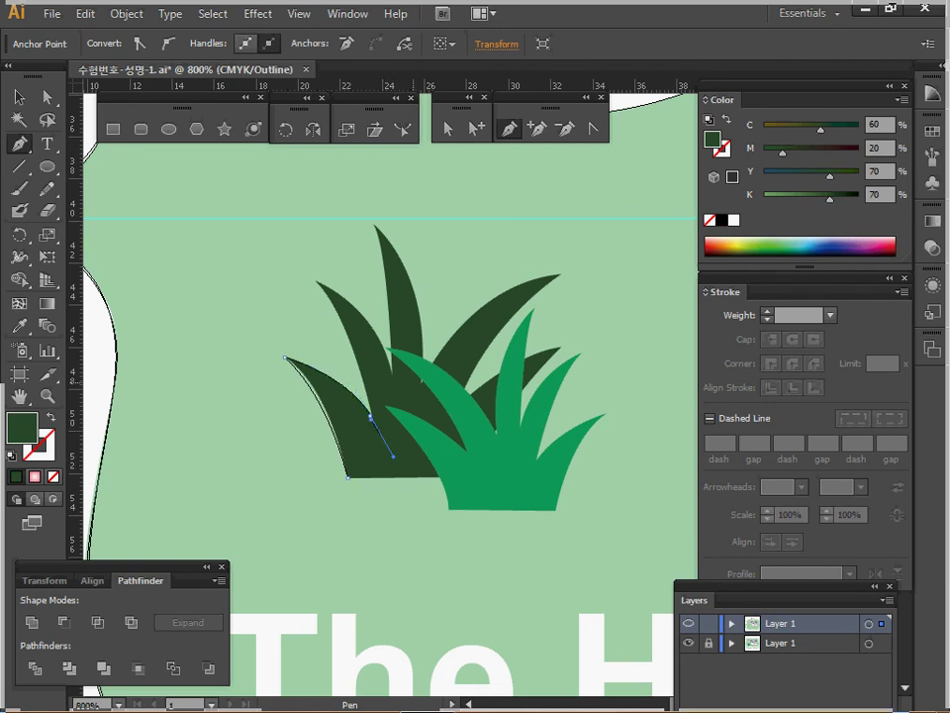
# Step: Continue the Pen path with corner anchors around the second blade of the dark grass tuft
pyautogui.hotkey('ctrl', 'space')
pyautogui.keyDown('ctrl'); pyautogui.click(401, 439); pyautogui.keyUp('ctrl')
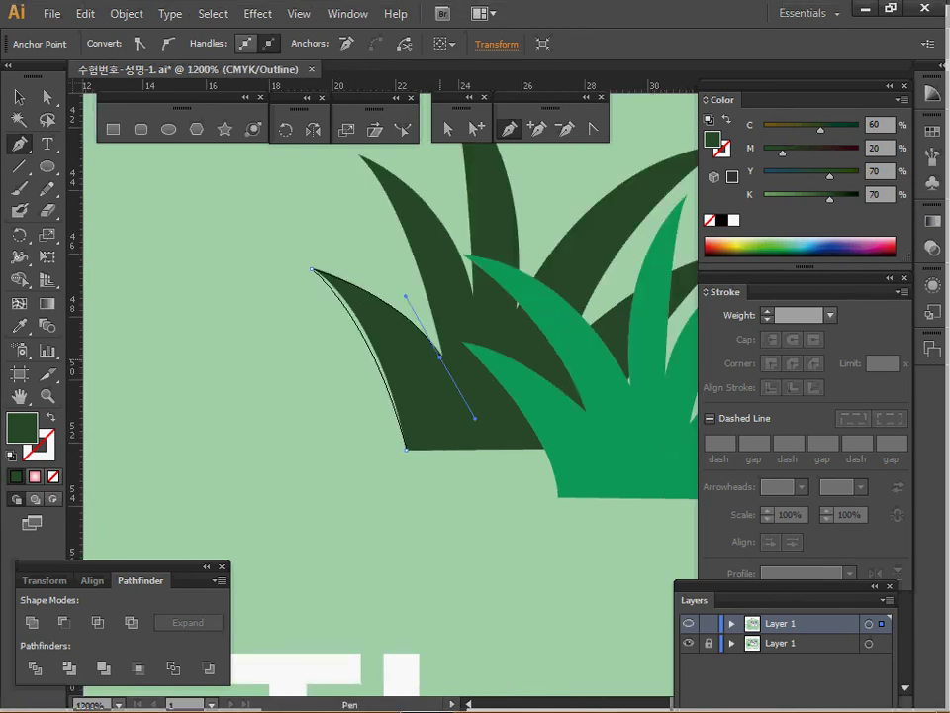
pyautogui.click(440, 358)
pyautogui.press('space')
pyautogui.moveTo(440, 358); pyautogui.dragTo(439, 468)
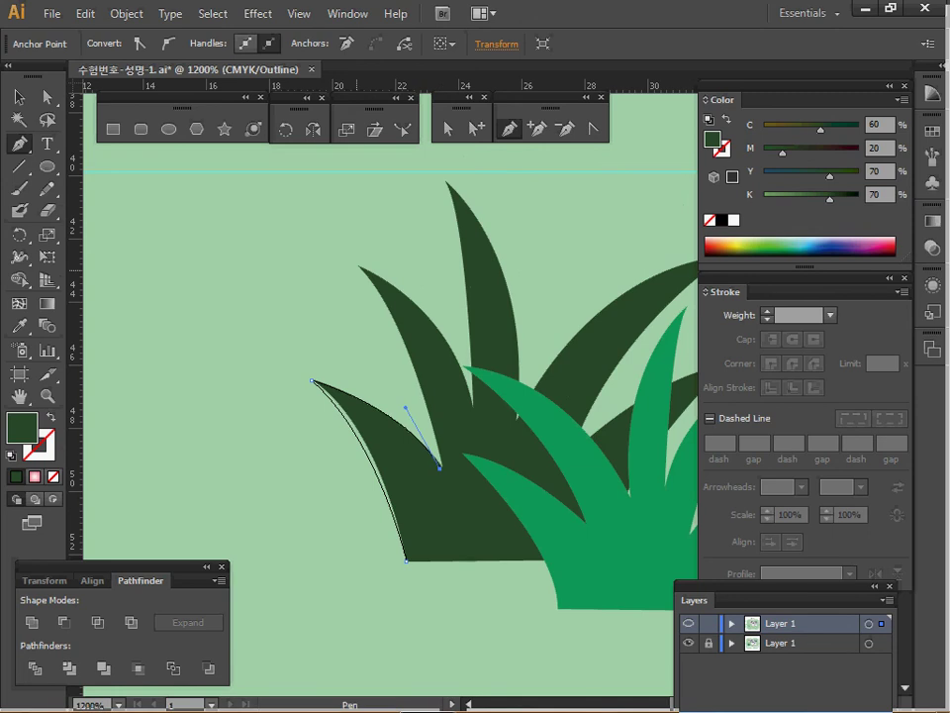
pyautogui.moveTo(359, 267); pyautogui.dragTo(303, 219)
pyautogui.click(360, 268)
pyautogui.moveTo(470, 404); pyautogui.dragTo(487, 503)
# Step: Delete the partly traced grass path
pyautogui.hotkey('ctrl', 'space')
pyautogui.keyDown('ctrl'); pyautogui.keyDown('alt'); pyautogui.click(497, 486); pyautogui.keyUp('alt'); pyautogui.keyUp('ctrl')
pyautogui.keyDown('ctrl'); pyautogui.keyDown('alt'); pyautogui.click(578, 359); pyautogui.keyUp('alt'); pyautogui.keyUp('ctrl')
pyautogui.moveTo(578, 358); pyautogui.dragTo(566, 381)
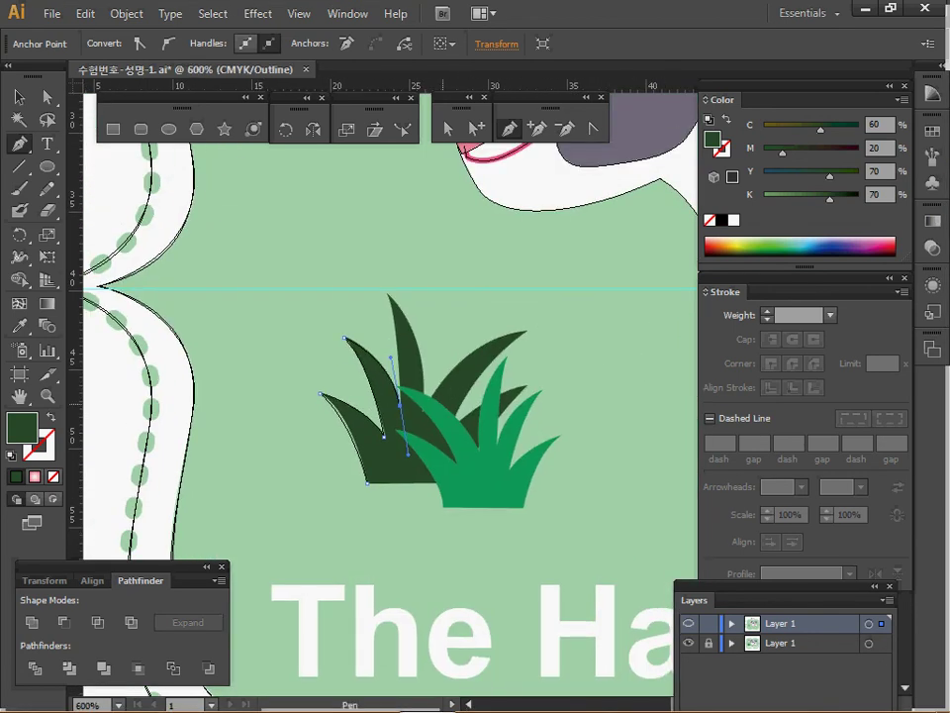
pyautogui.press('Delete')
pyautogui.press('Delete')
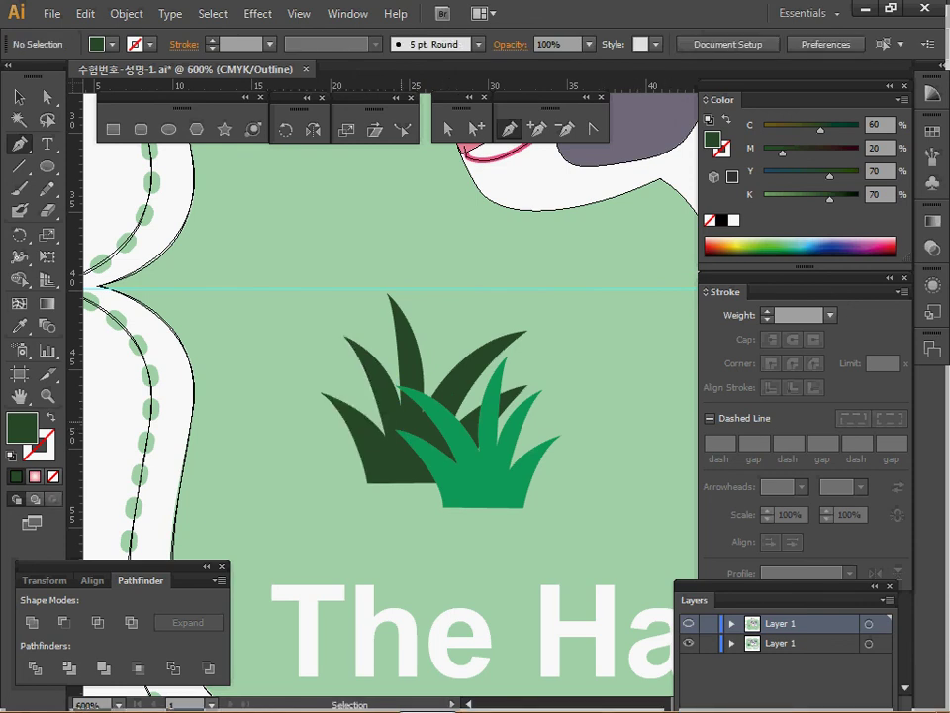
# Step: Unlock the reference layer and copy its dark green grass tuft in place onto the drawing layer, with the reference hidden
pyautogui.hotkey('ctrl', 'alt', '2')
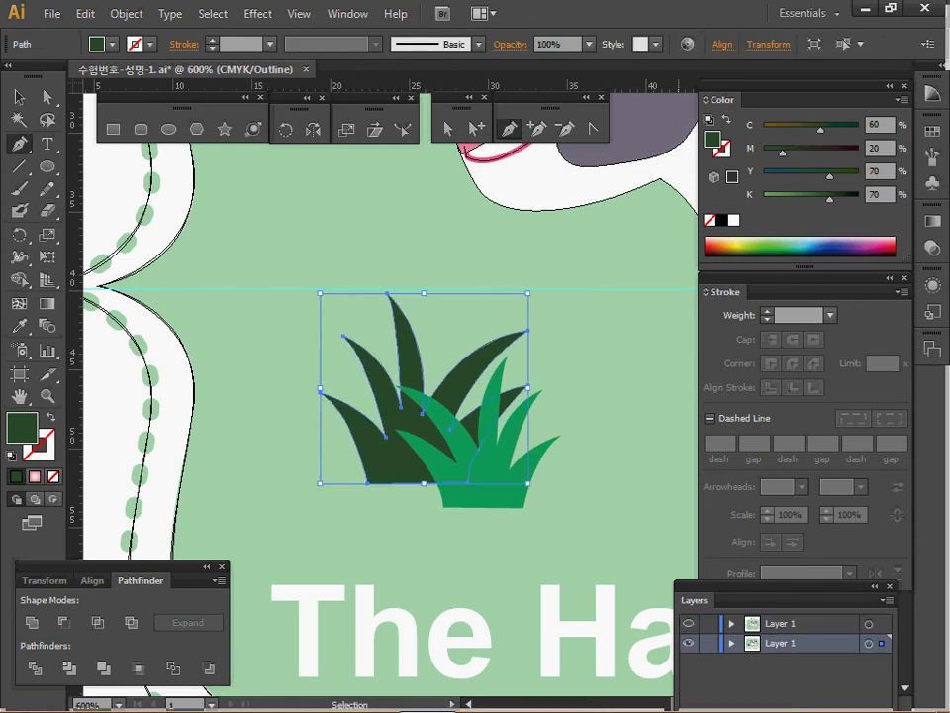
pyautogui.click(689, 644)
pyautogui.keyDown('ctrl'); pyautogui.click(689, 623); pyautogui.keyUp('ctrl')
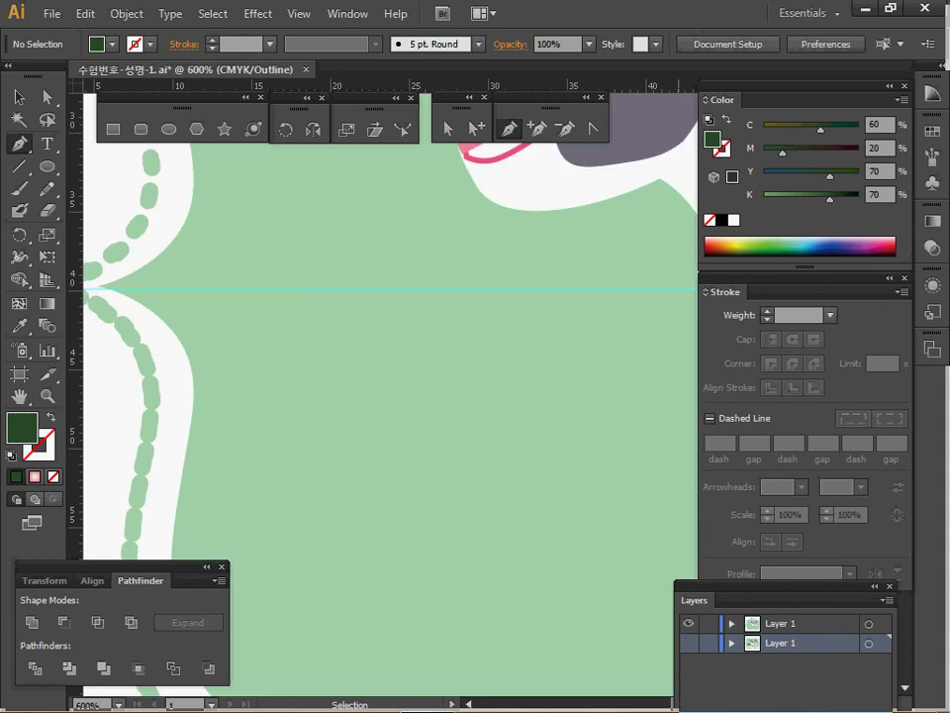
pyautogui.click(782, 623)
pyautogui.hotkey('ctrl', 'f')
pyautogui.keyDown('ctrl'); pyautogui.keyDown('alt'); pyautogui.click(503, 420); pyautogui.keyUp('alt'); pyautogui.keyUp('ctrl')
pyautogui.moveTo(507, 419); pyautogui.dragTo(382, 464)
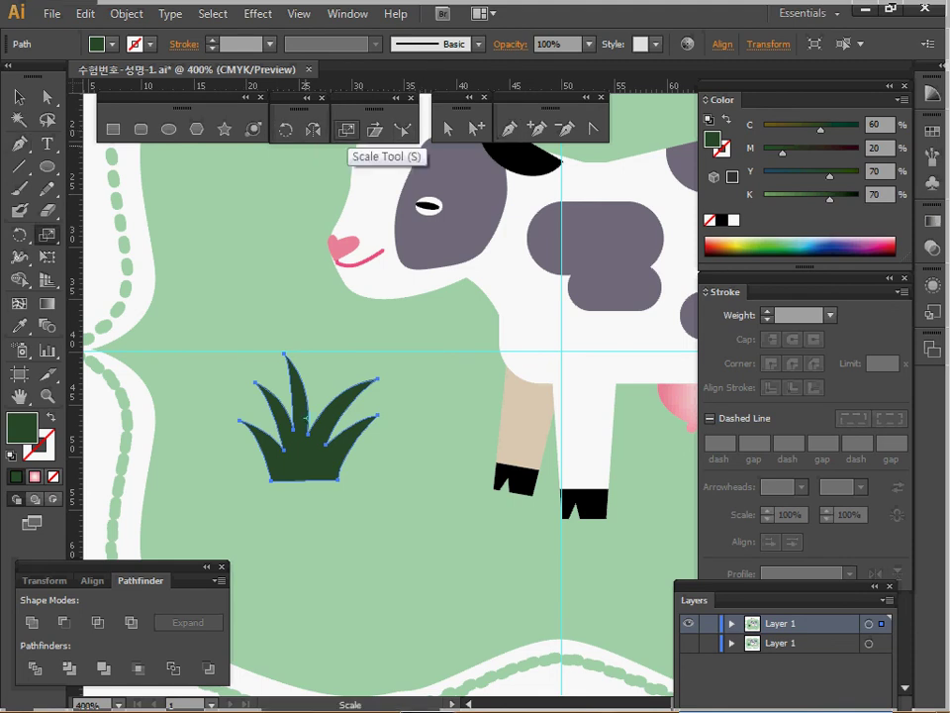
# Step: Create a copy of the dark green tuft scaled uniformly to 80%
pyautogui.doubleClick(346, 129)
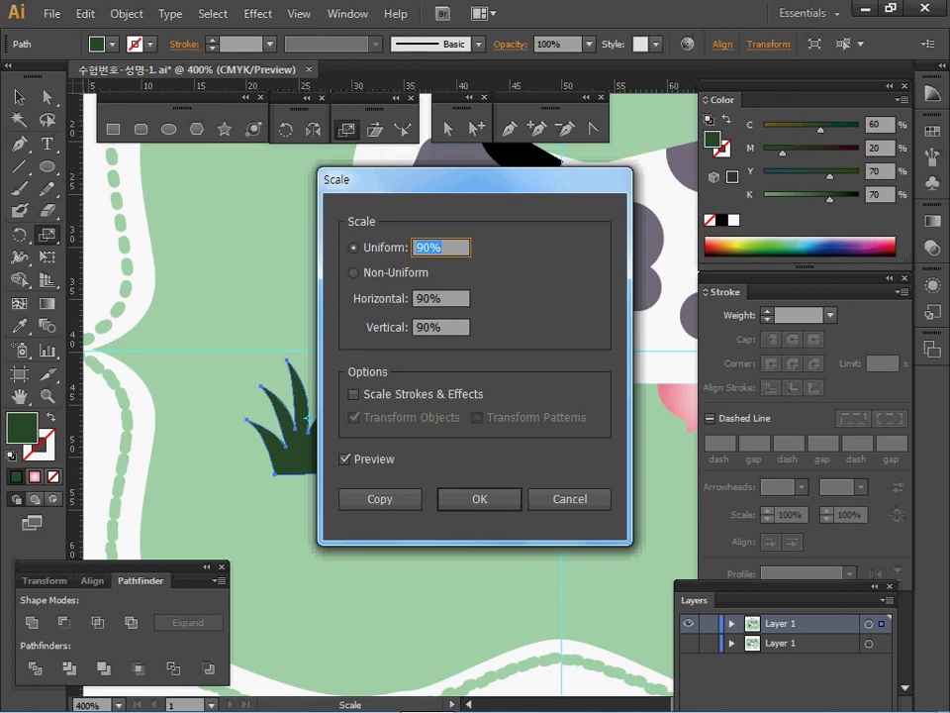
pyautogui.write('80')
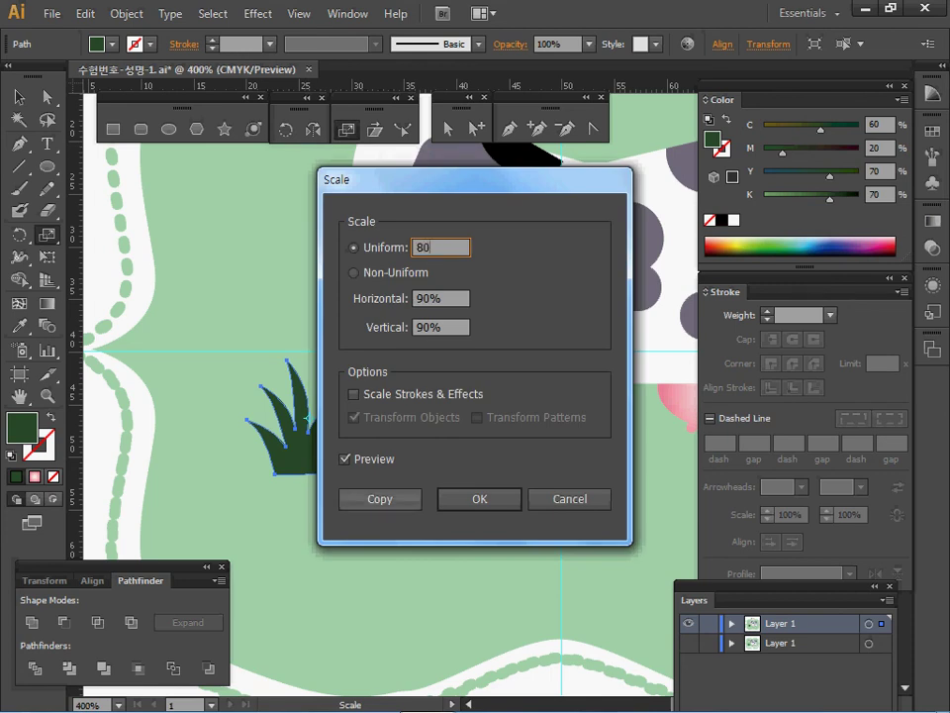
pyautogui.press('Return')
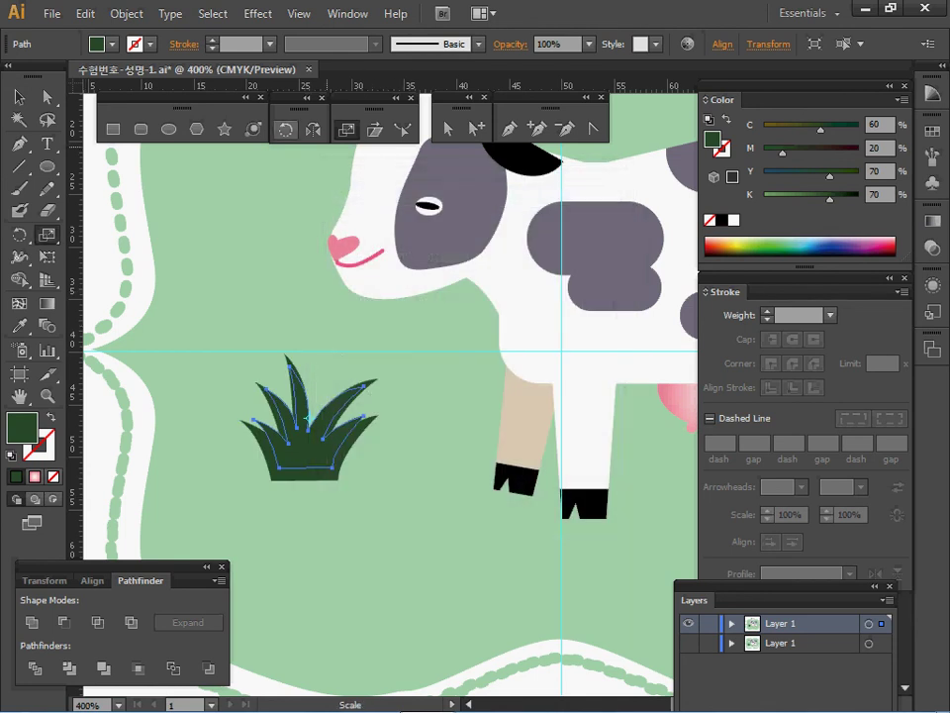
# Step: Reflect the smaller tuft copy across the vertical axis
pyautogui.doubleClick(313, 128)
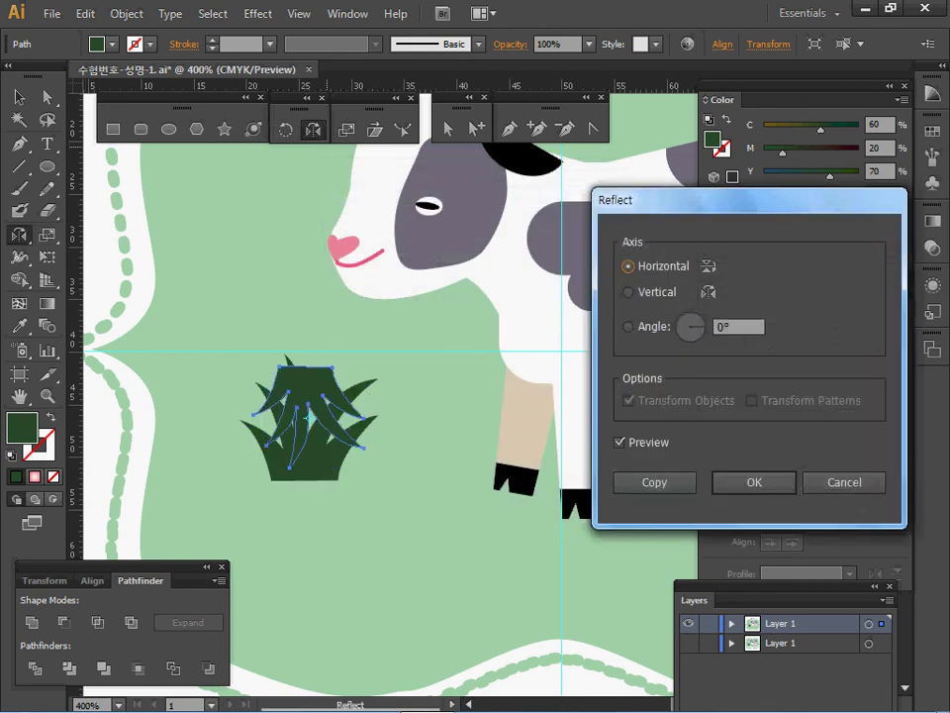
pyautogui.moveTo(653, 199); pyautogui.dragTo(583, 190)
pyautogui.click(557, 282)
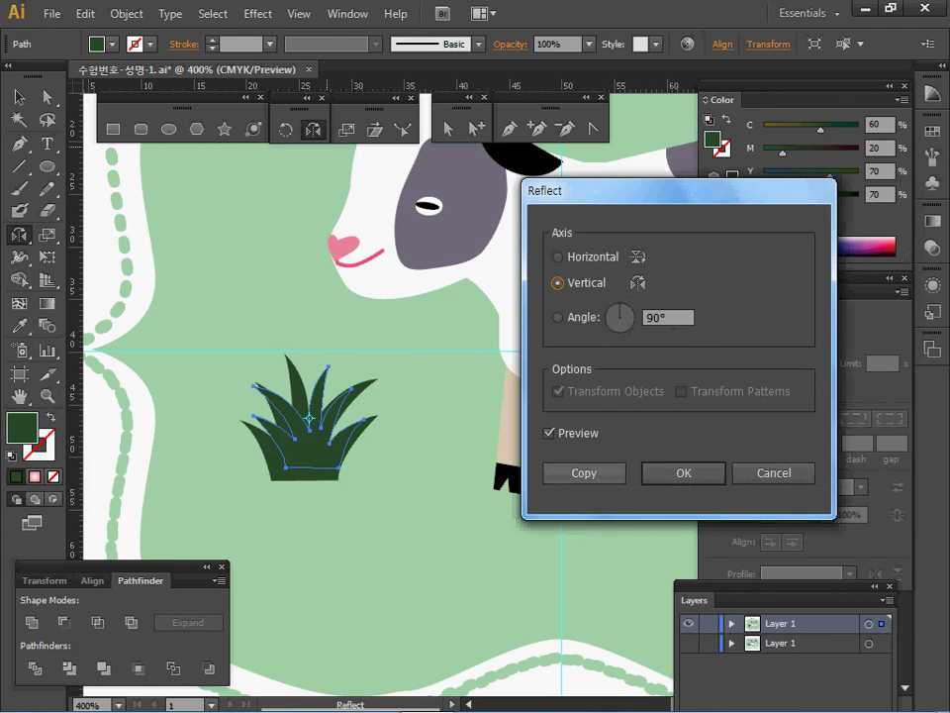
pyautogui.click(683, 474)
pyautogui.press('Return')
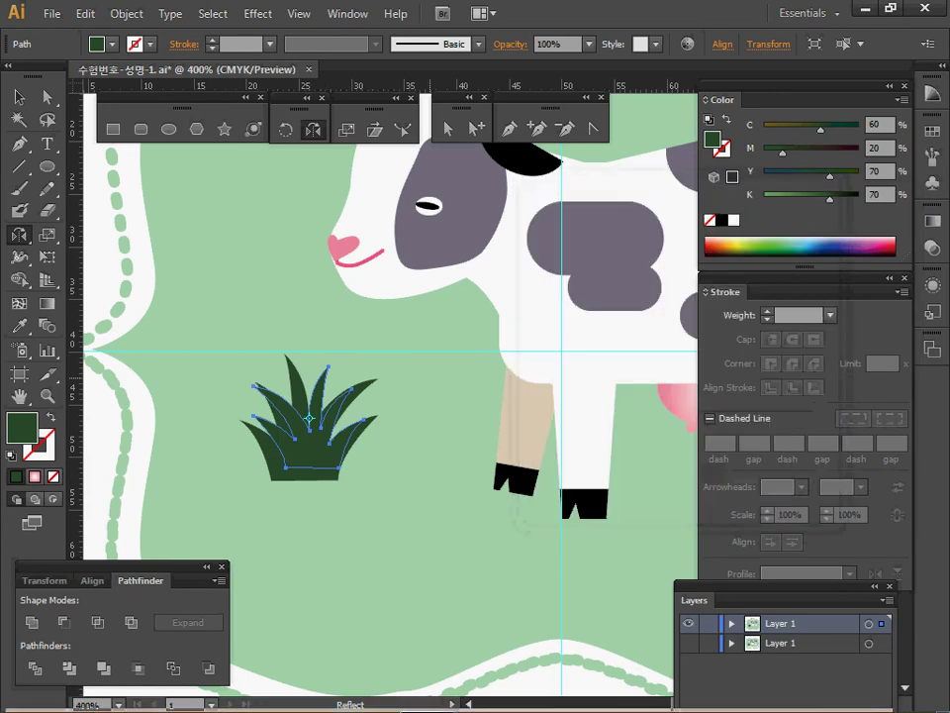
# Step: Move the mirrored tuft to the lower right of the large one and fill it with the bright green swatch beside the artboard
pyautogui.moveTo(362, 457); pyautogui.dragTo(381, 461)
pyautogui.keyDown('ctrl'); pyautogui.keyDown('alt'); pyautogui.click(418, 481); pyautogui.keyUp('alt'); pyautogui.keyUp('ctrl')
pyautogui.moveTo(474, 383); pyautogui.dragTo(395, 520)
pyautogui.press('i')
pyautogui.click(136, 506)
# Step: Show the reference beneath the outlined drawing layer and nudge the small green tuft onto its position in the reference
pyautogui.click(688, 643)
pyautogui.keyDown('ctrl'); pyautogui.click(688, 624); pyautogui.keyUp('ctrl')
pyautogui.hotkey('ctrl', 'y')
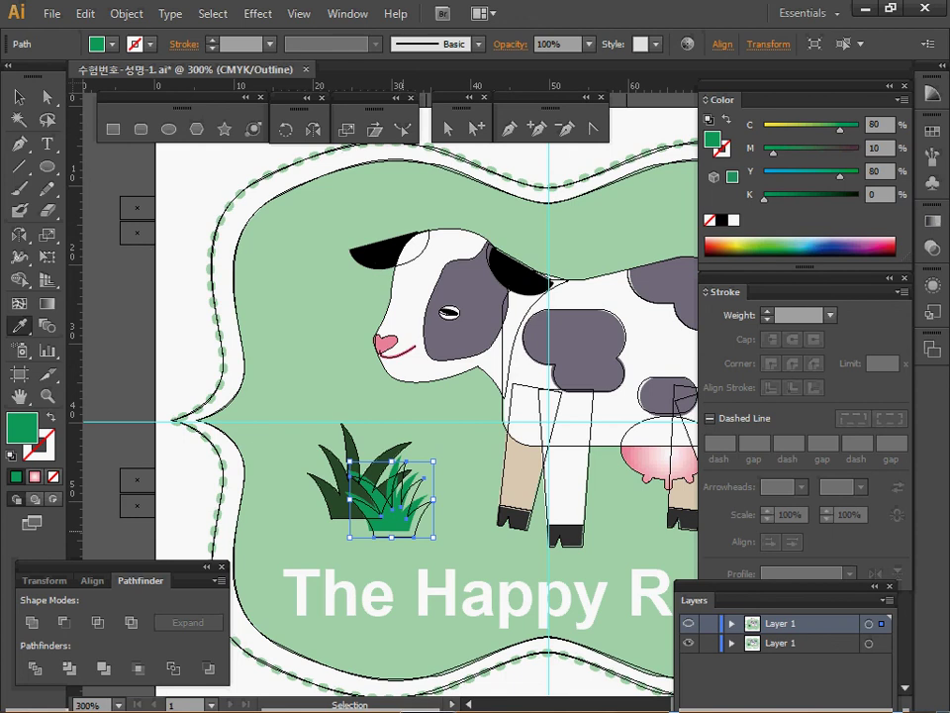
pyautogui.hotkey('shift', 'Up')
pyautogui.hotkey('shift', 'Up')
pyautogui.hotkey('shift', 'Up')
pyautogui.hotkey('shift', 'Down')
pyautogui.hotkey('shift', 'Down')
pyautogui.hotkey('shift', 'Down')
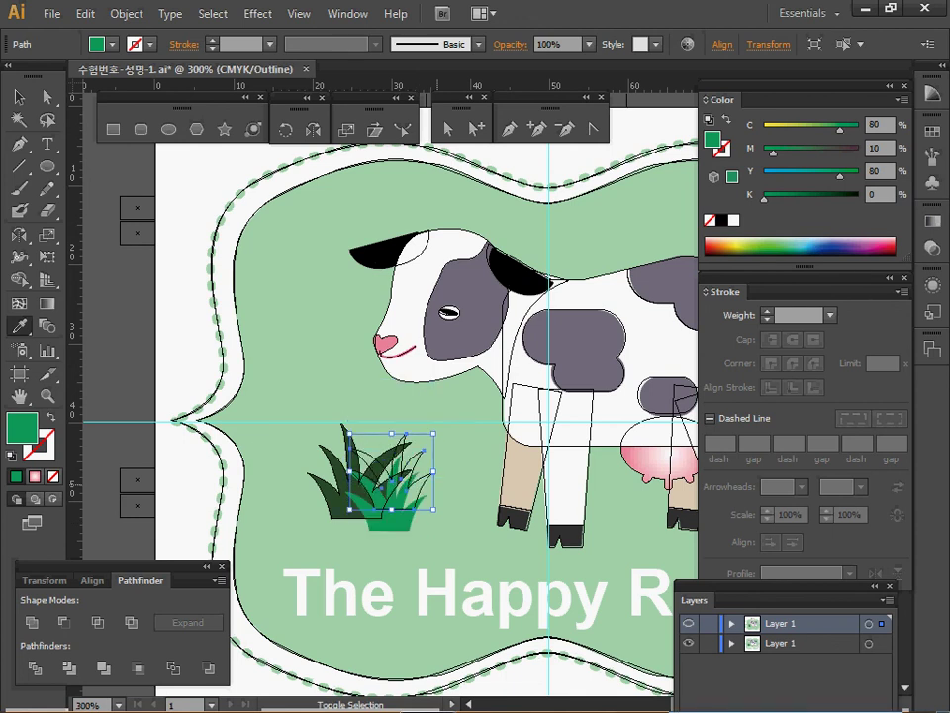
pyautogui.press('Up')
pyautogui.press('Up')
pyautogui.press('Up')
pyautogui.press('Left')
pyautogui.press('Left')
pyautogui.press('Left')
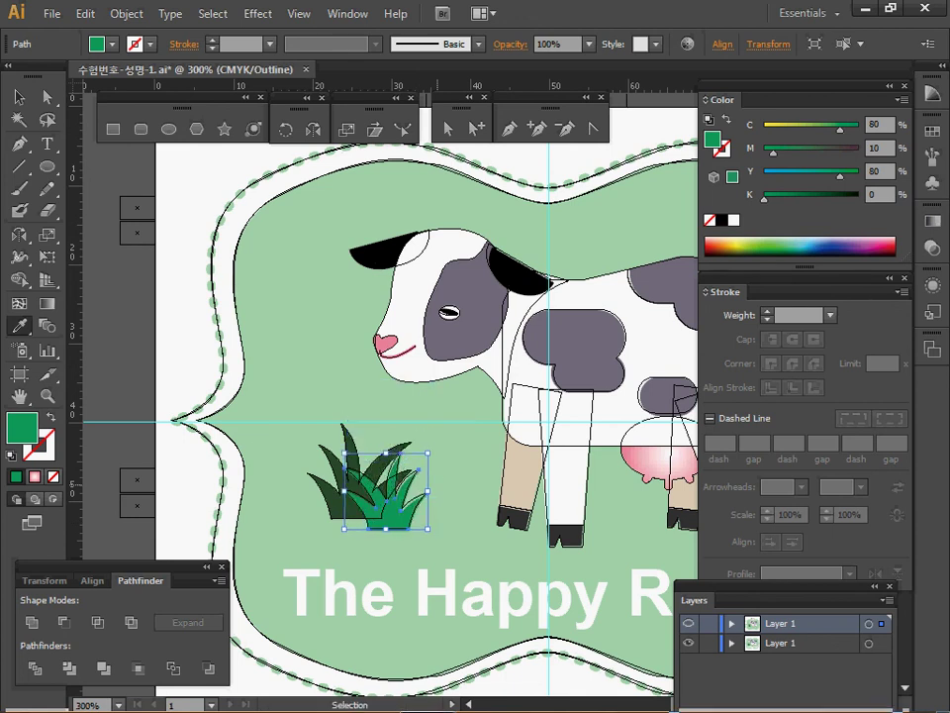
# Step: Return the drawing to preview view and deselect the bright green tuft
pyautogui.press('i')
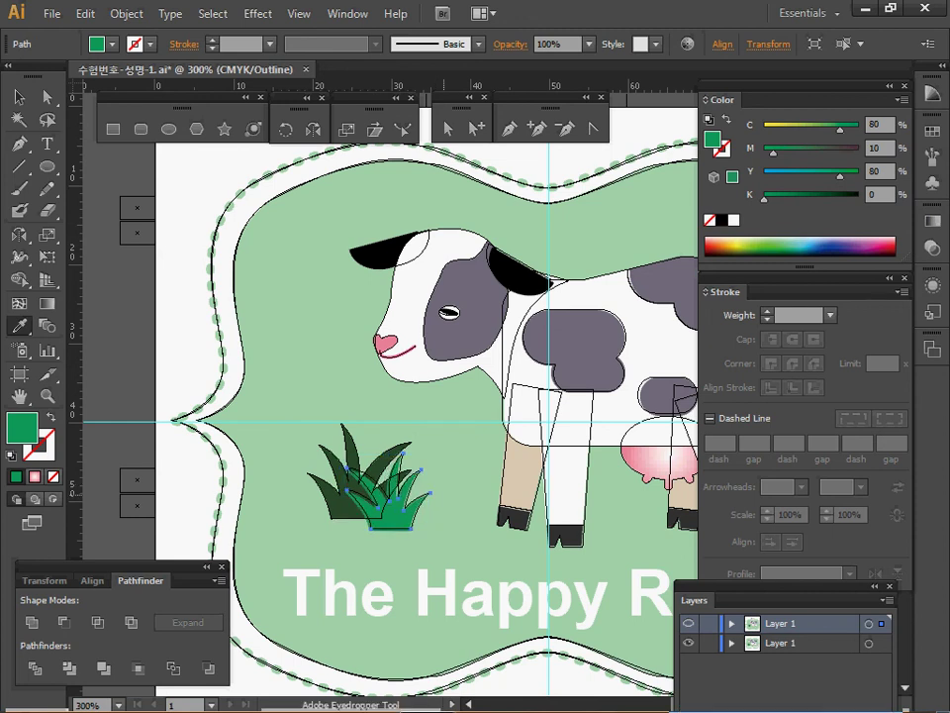
pyautogui.hotkey('ctrl', 'y')
pyautogui.keyDown('ctrl'); pyautogui.keyDown('alt'); pyautogui.click(492, 452); pyautogui.keyUp('alt'); pyautogui.keyUp('ctrl')
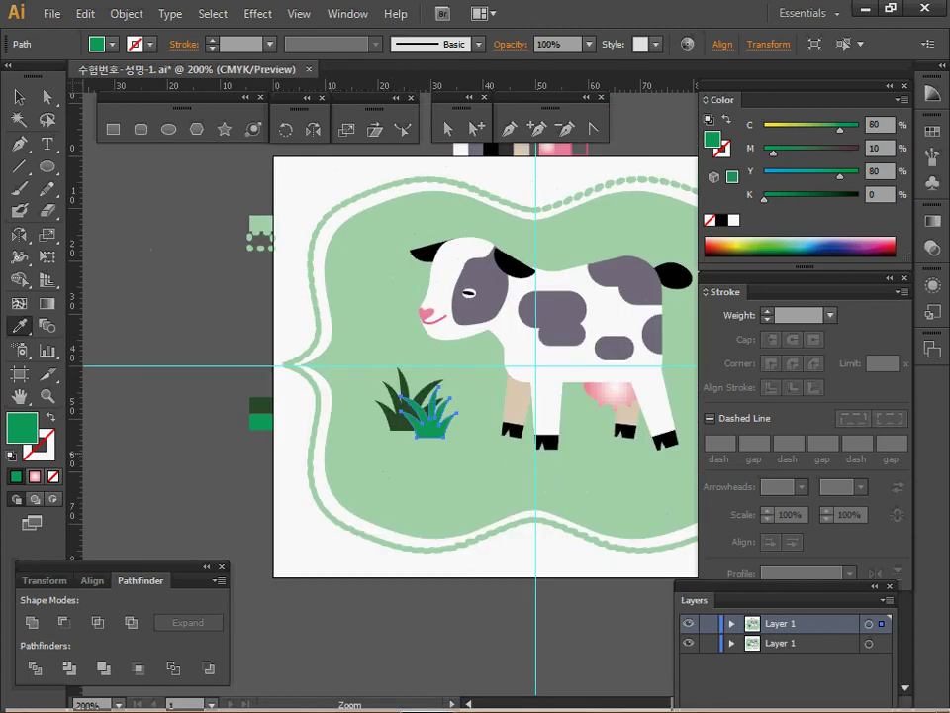
pyautogui.keyDown('ctrl'); pyautogui.click(539, 388); pyautogui.keyUp('ctrl')
pyautogui.press('space')
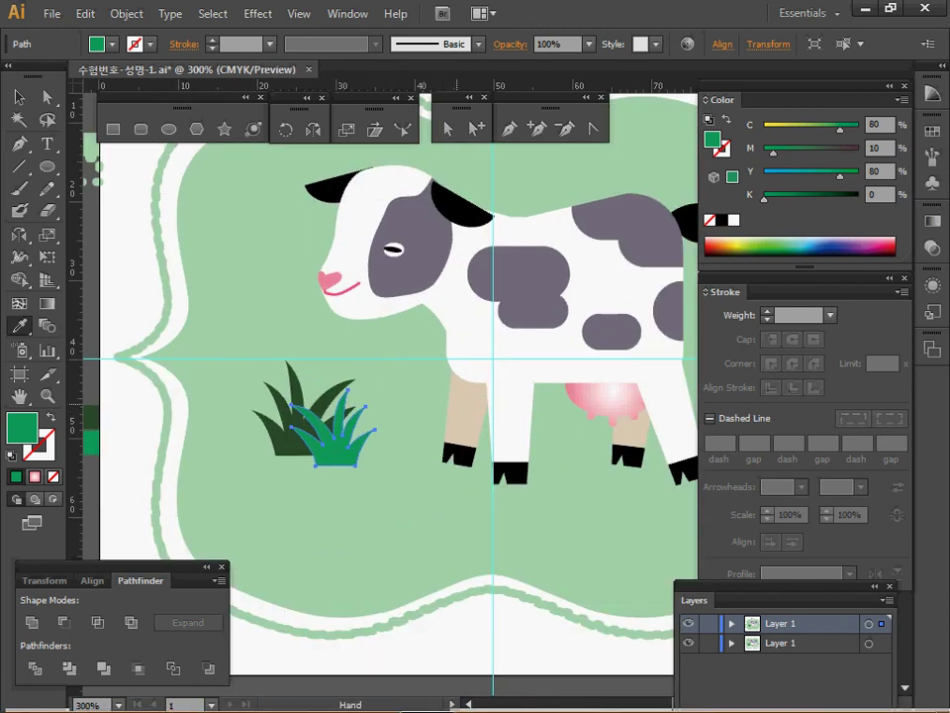
pyautogui.moveTo(536, 413); pyautogui.dragTo(485, 375)
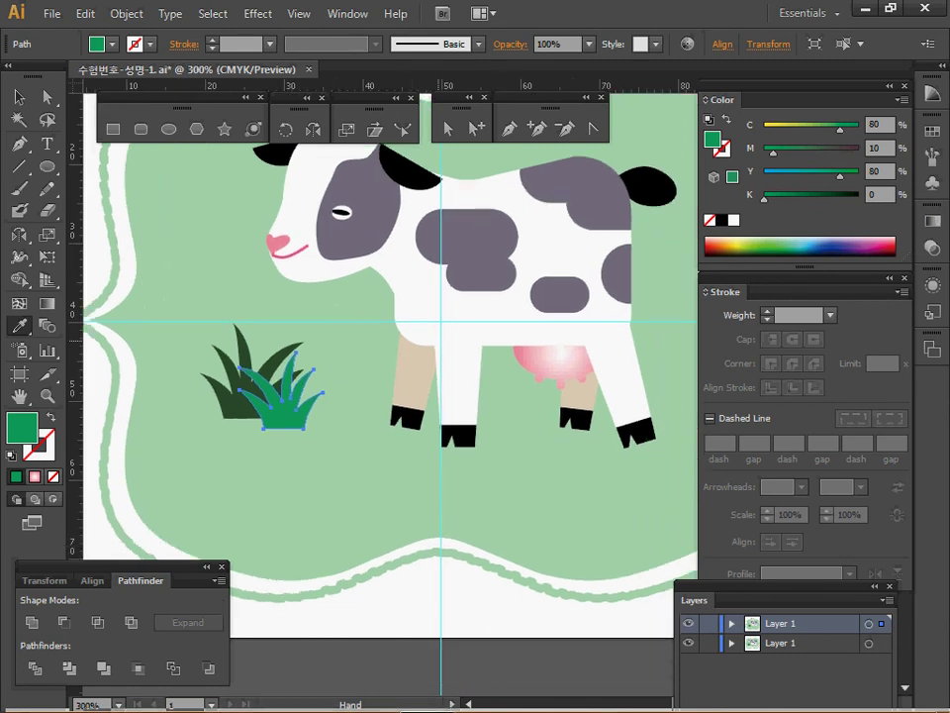
pyautogui.moveTo(393, 361); pyautogui.dragTo(384, 382)
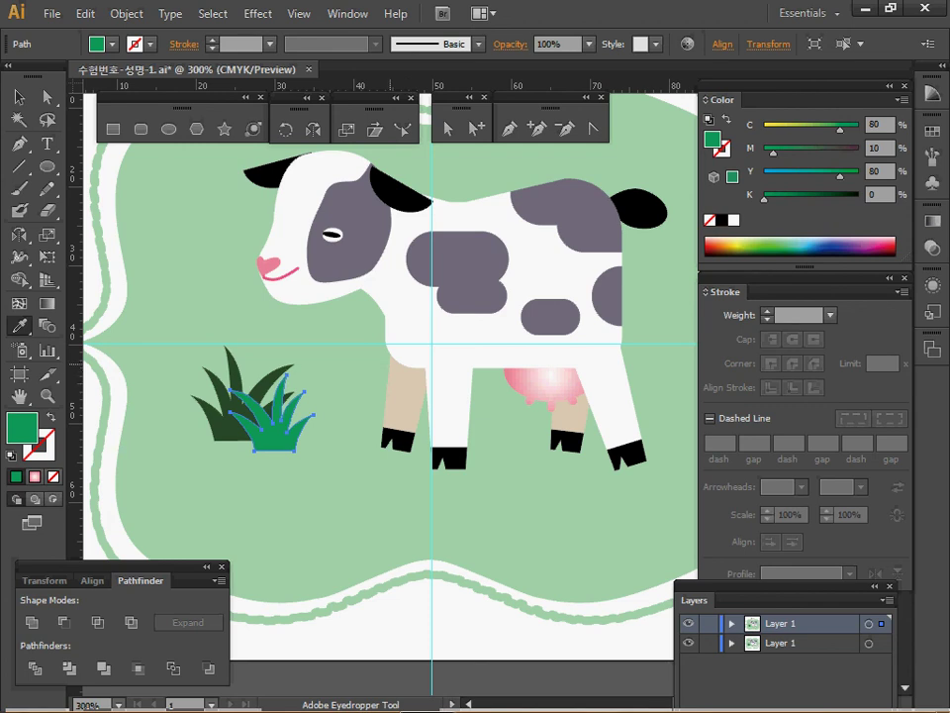
pyautogui.keyDown('ctrl'); pyautogui.click(422, 508); pyautogui.keyUp('ctrl')
pyautogui.press('i')
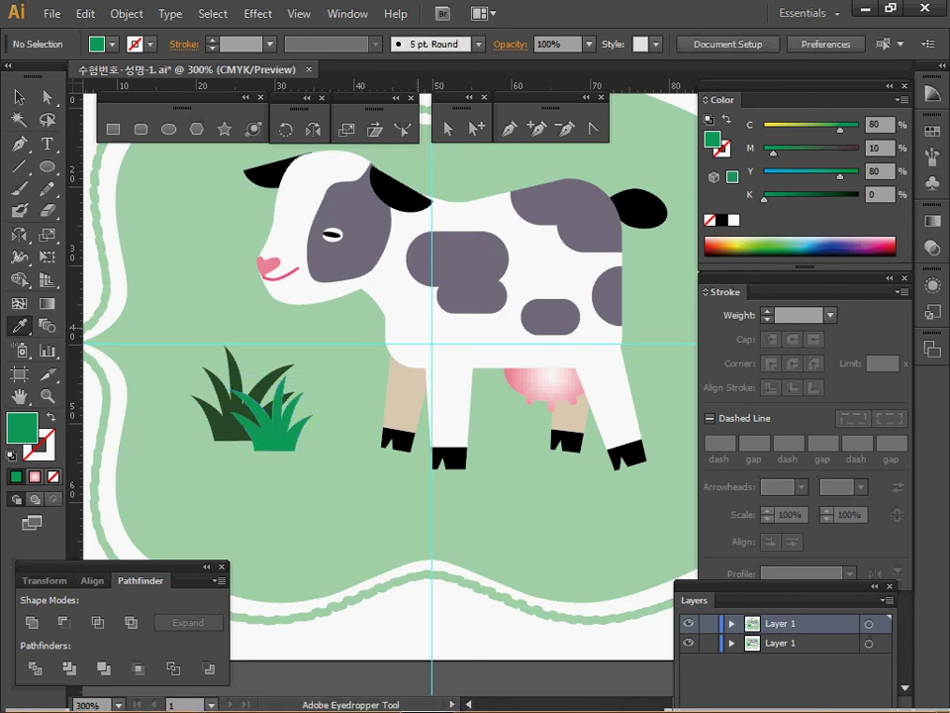
# Step: Inspect the character settings of the title text below the cow, and hide the upper drawing layer to view the reference title
pyautogui.press('t')
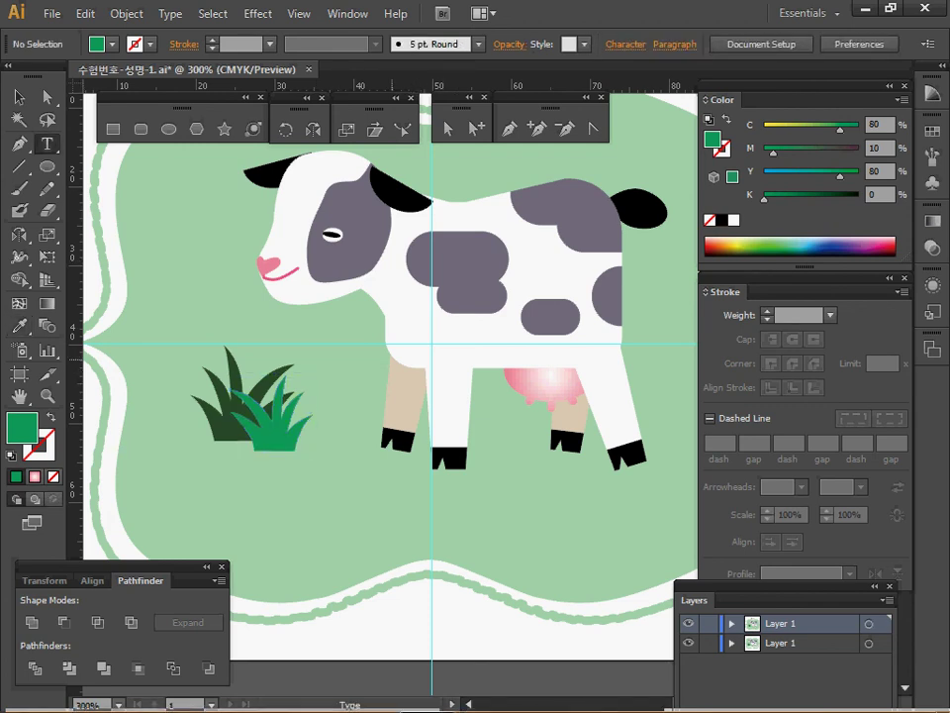
pyautogui.click(311, 529)
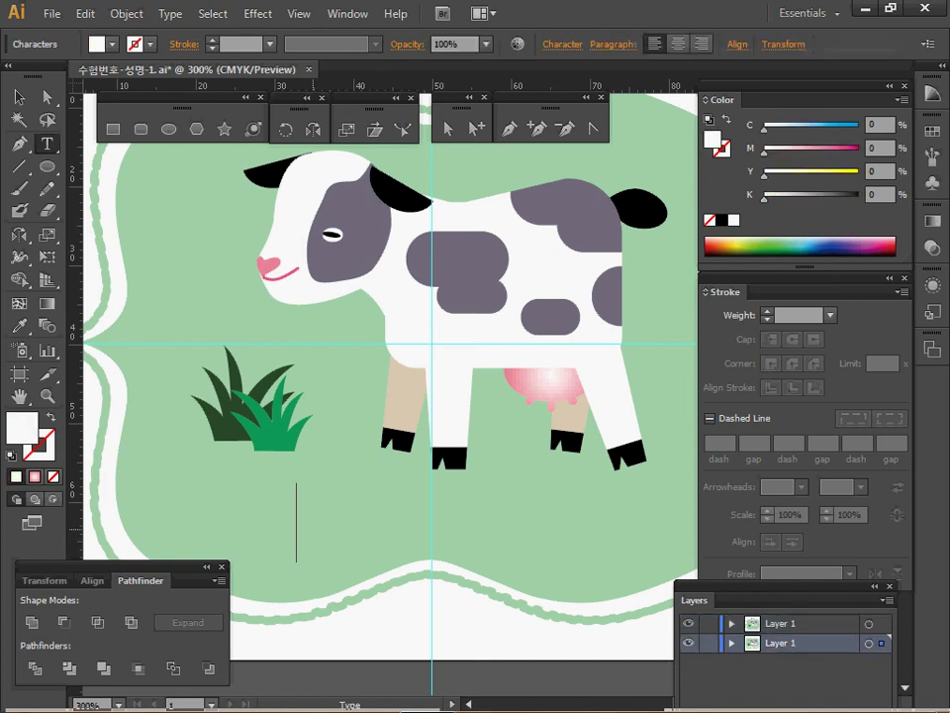
pyautogui.hotkey('ctrl', 't')
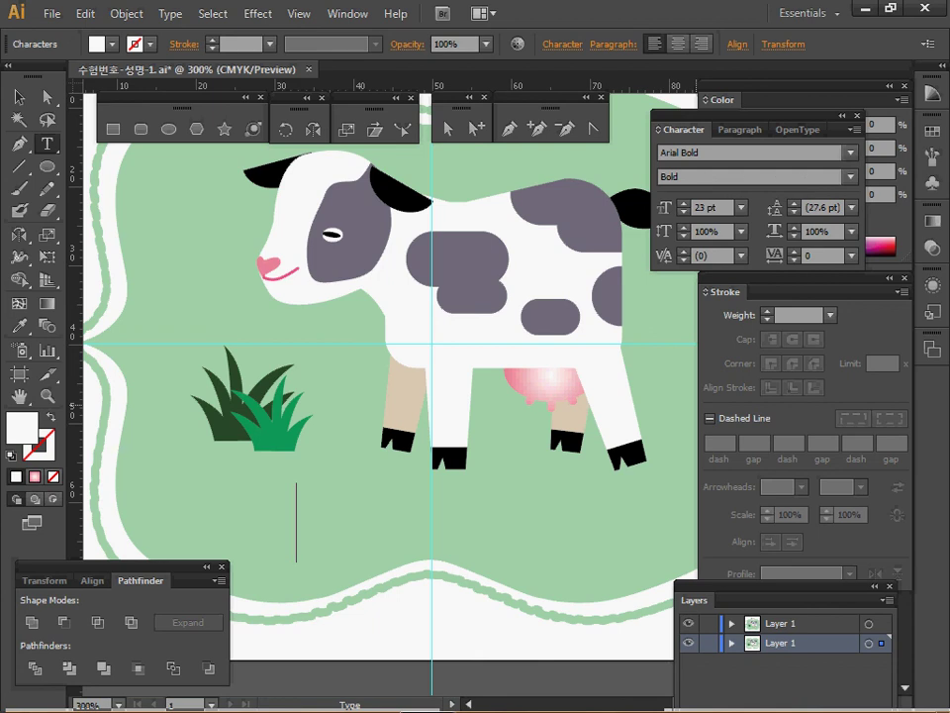
pyautogui.hotkey('ctrl', 't')
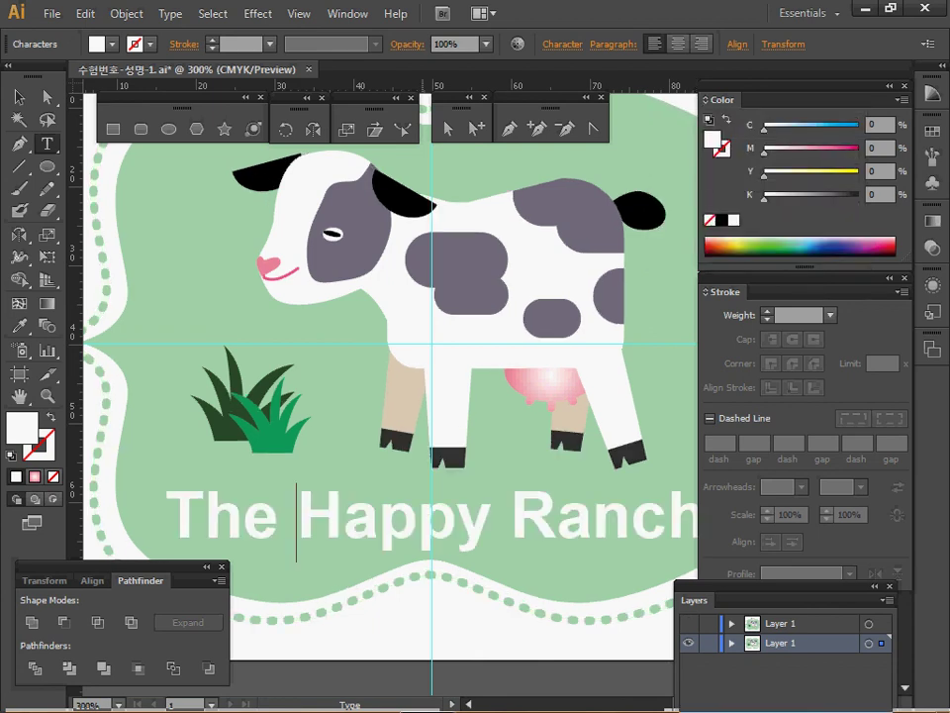
pyautogui.press('Escape')
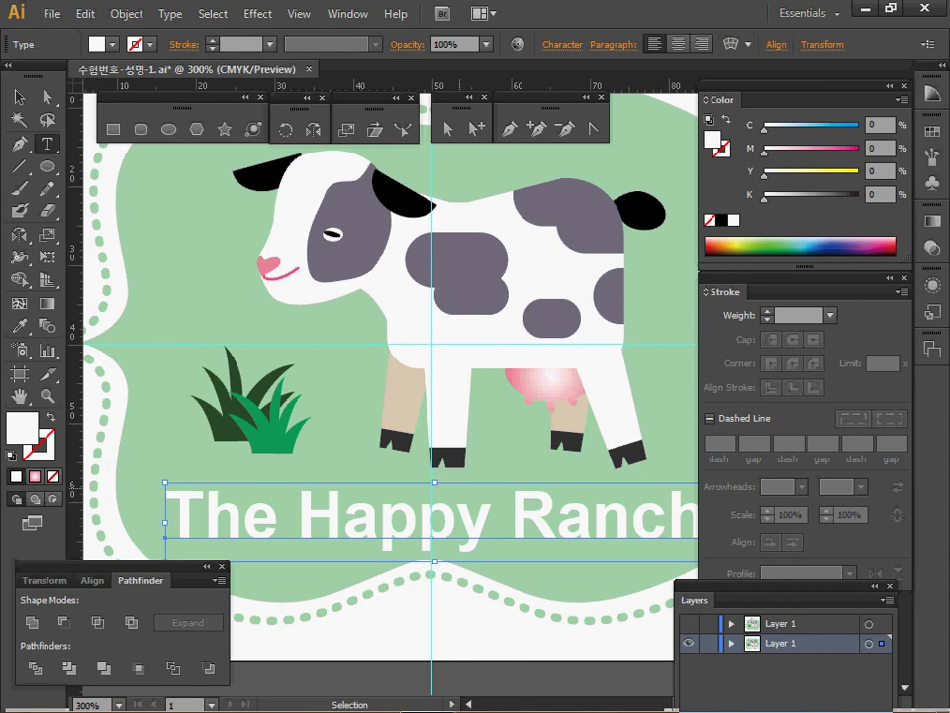
# Step: Hide the guides and save the document with nothing selected
pyautogui.keyDown('ctrl'); pyautogui.keyDown('alt'); pyautogui.click(485, 479); pyautogui.keyUp('alt'); pyautogui.keyUp('ctrl')
pyautogui.moveTo(486, 478); pyautogui.dragTo(459, 554)
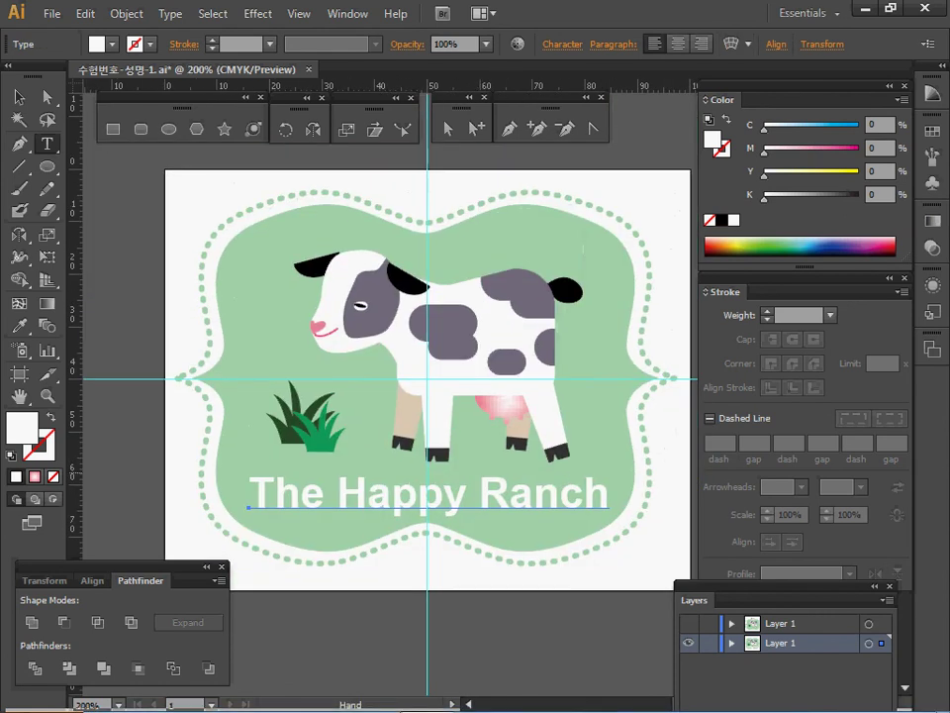
pyautogui.keyDown('ctrl'); pyautogui.click(537, 634); pyautogui.keyUp('ctrl')
pyautogui.moveTo(570, 455); pyautogui.dragTo(543, 431)
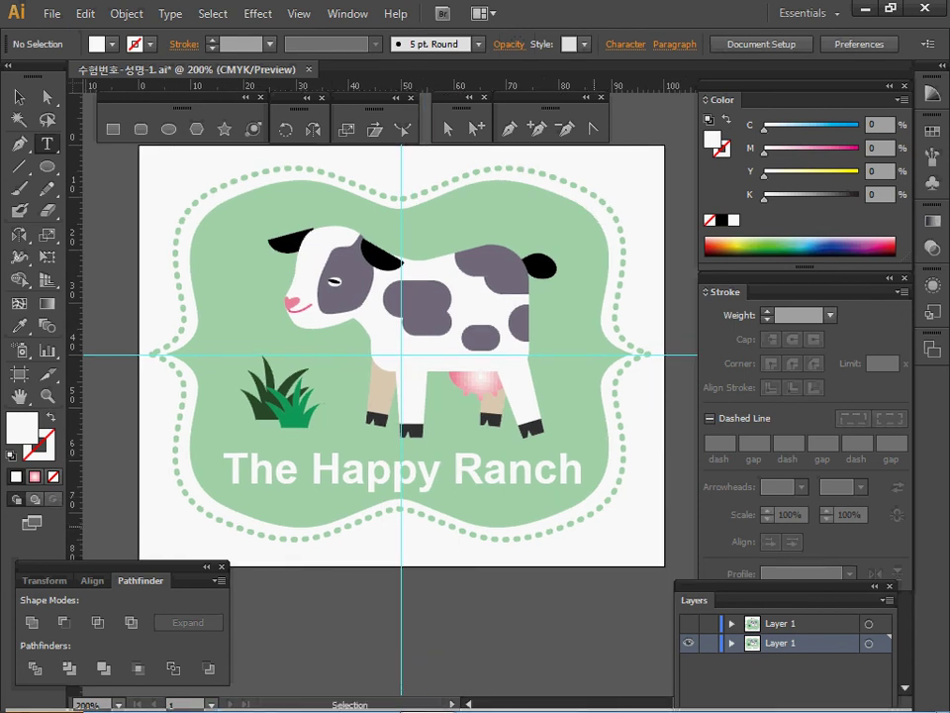
pyautogui.hotkey('ctrl', ';')
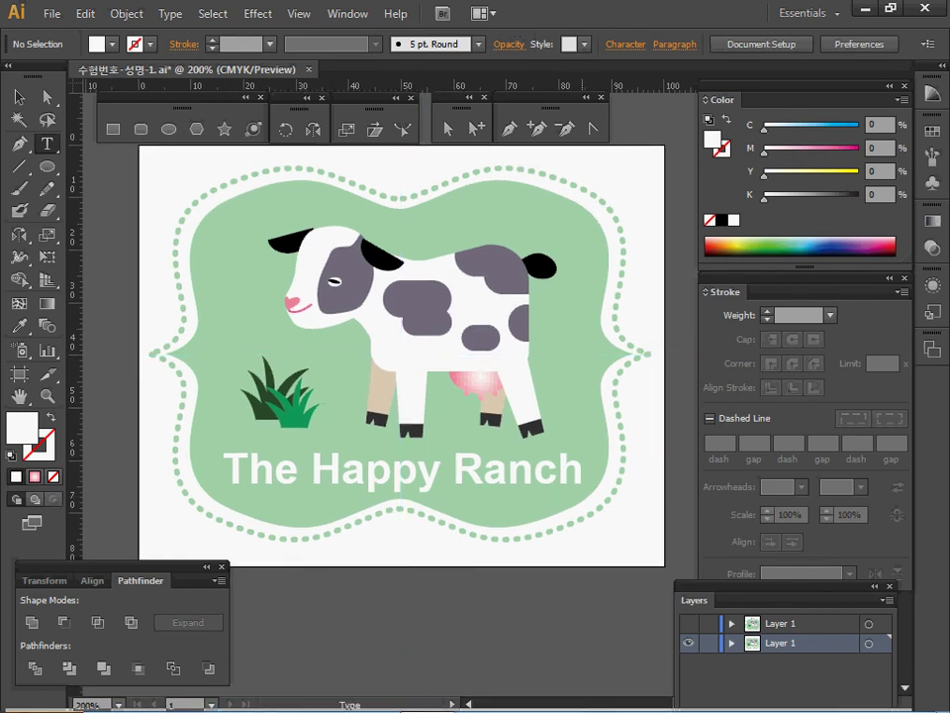
pyautogui.hotkey('ctrl', 's')
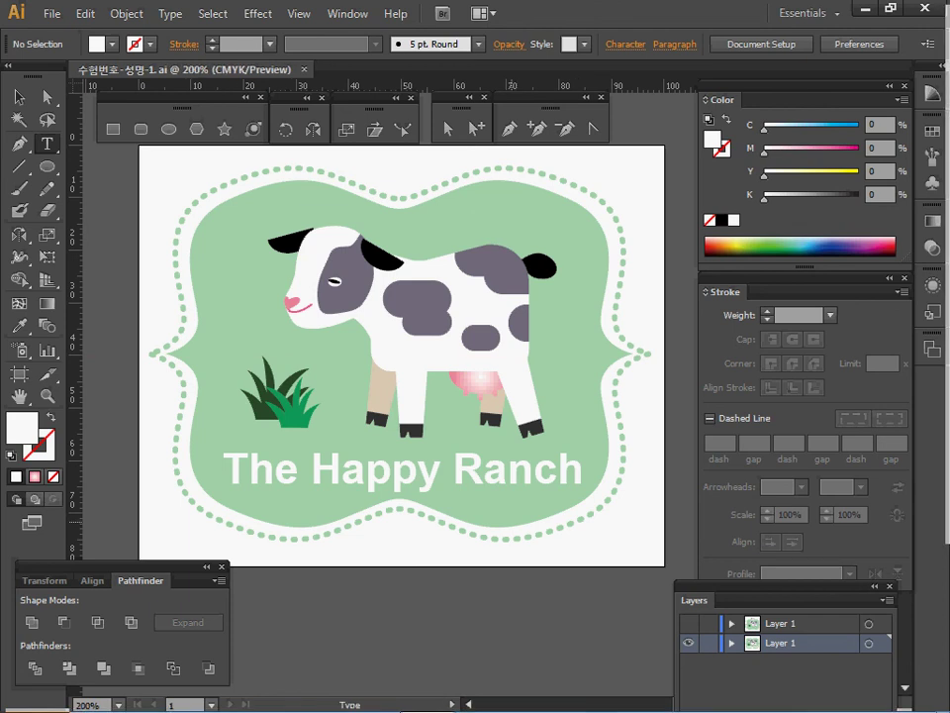